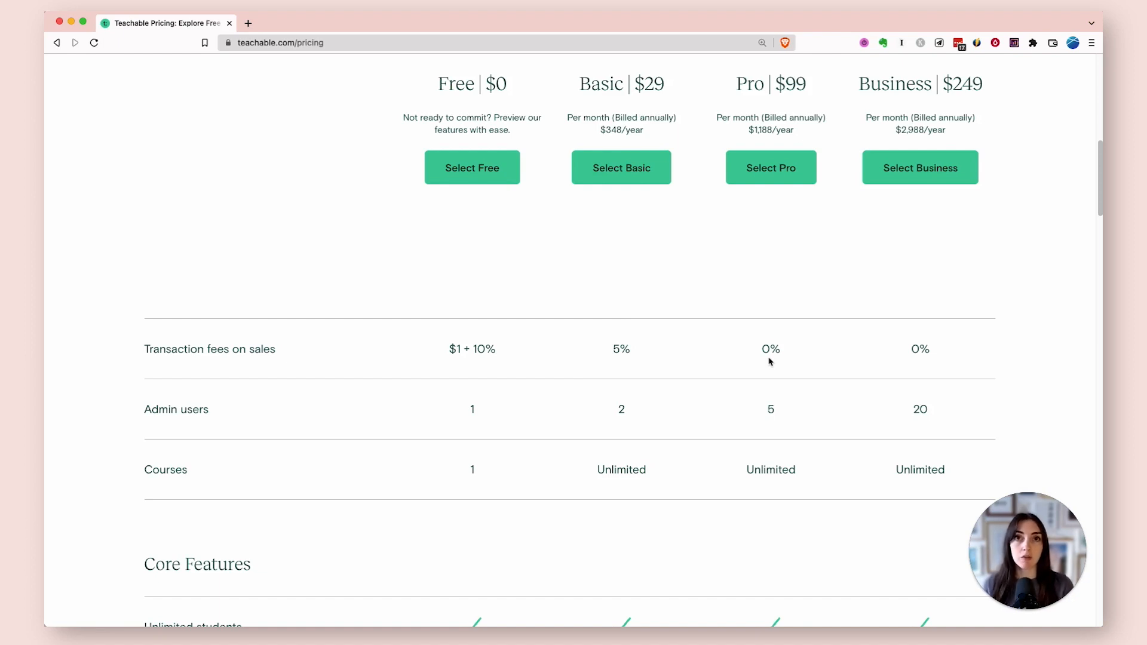
# Step: Compare the Free, Basic, Pro and Business plans by transaction fees, core features, marketing and support options
pyautogui.scroll(-3, 776, 359)
pyautogui.scroll(-5, 777, 359)
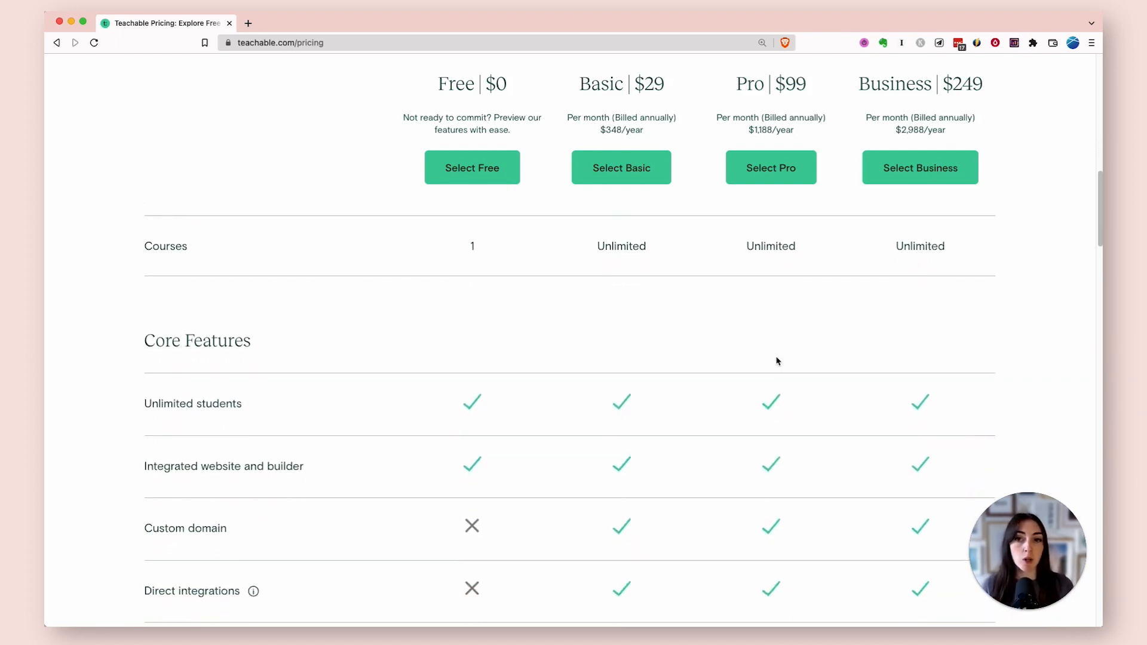
pyautogui.scroll(-4, 777, 361)
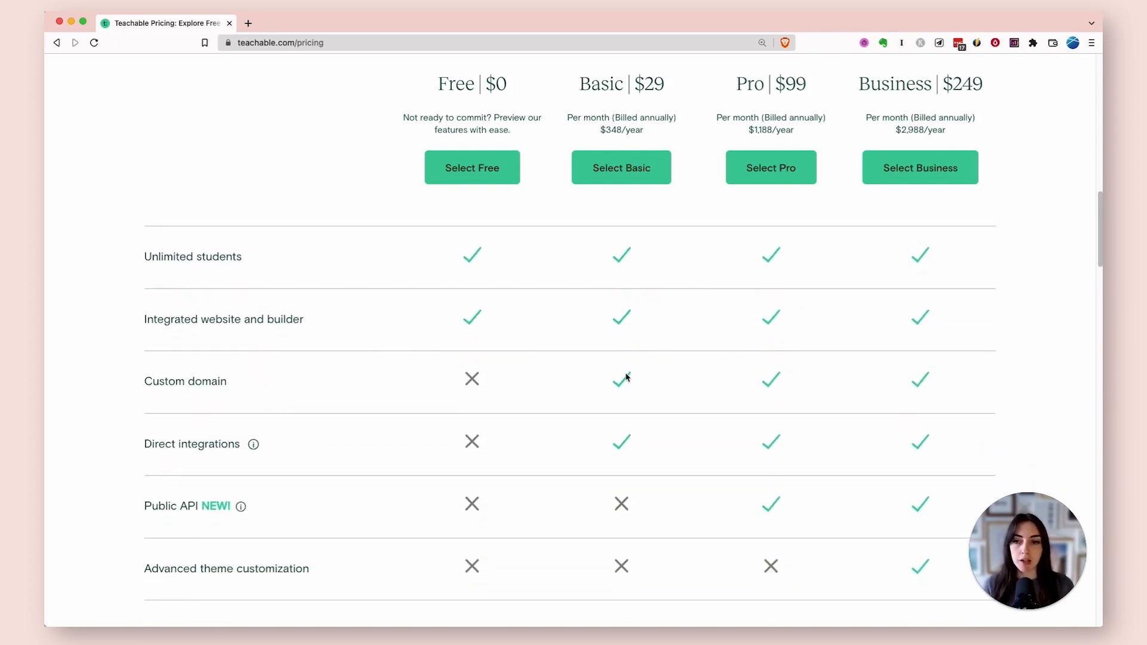
pyautogui.scroll(-2, 686, 315)
pyautogui.scroll(-10, 685, 315)
pyautogui.scroll(-5, 685, 315)
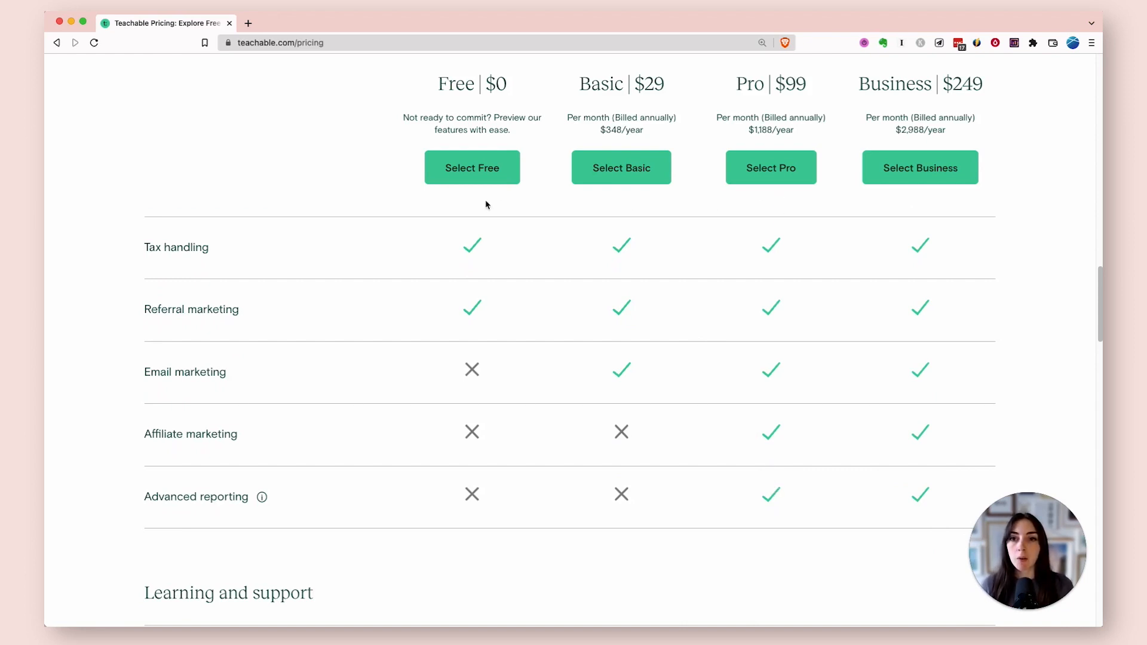
# Step: Select the Free plan, create the account with the terms of use accepted, and submit the onboarding survey
pyautogui.click(484, 180)
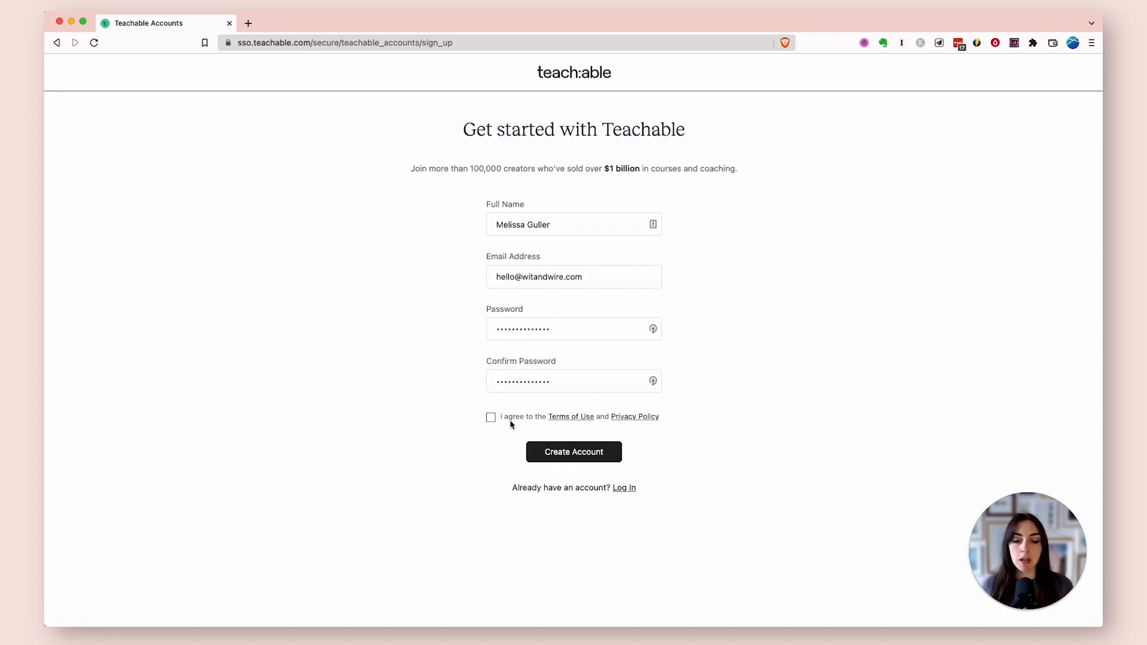
pyautogui.click(490, 418)
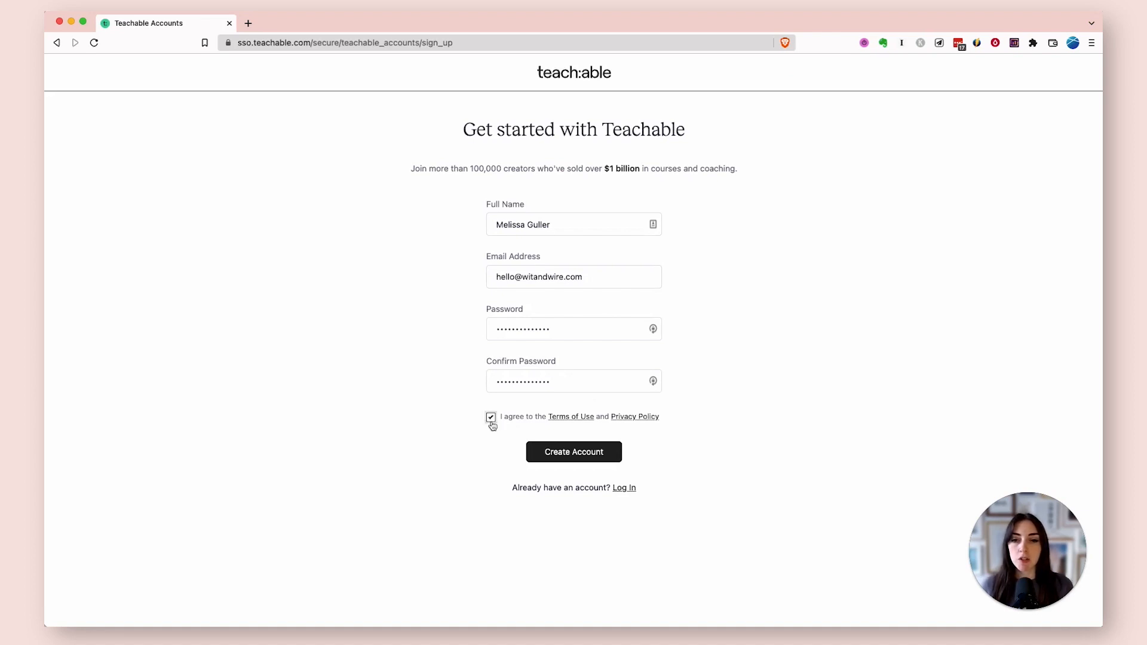
pyautogui.click(599, 457)
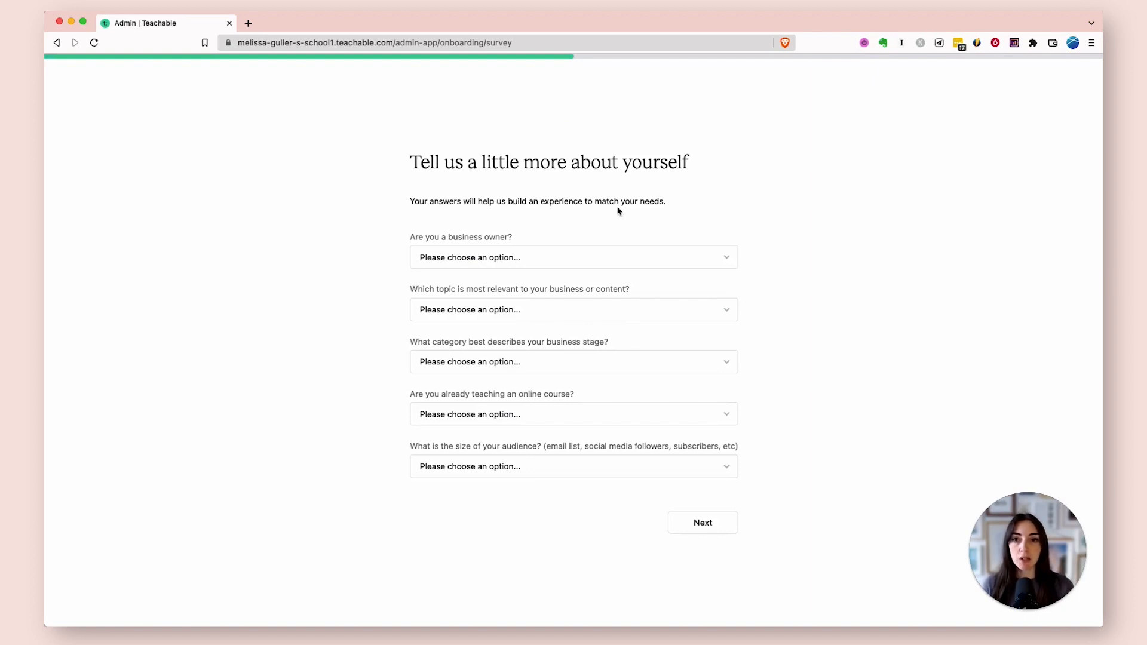
pyautogui.click(713, 523)
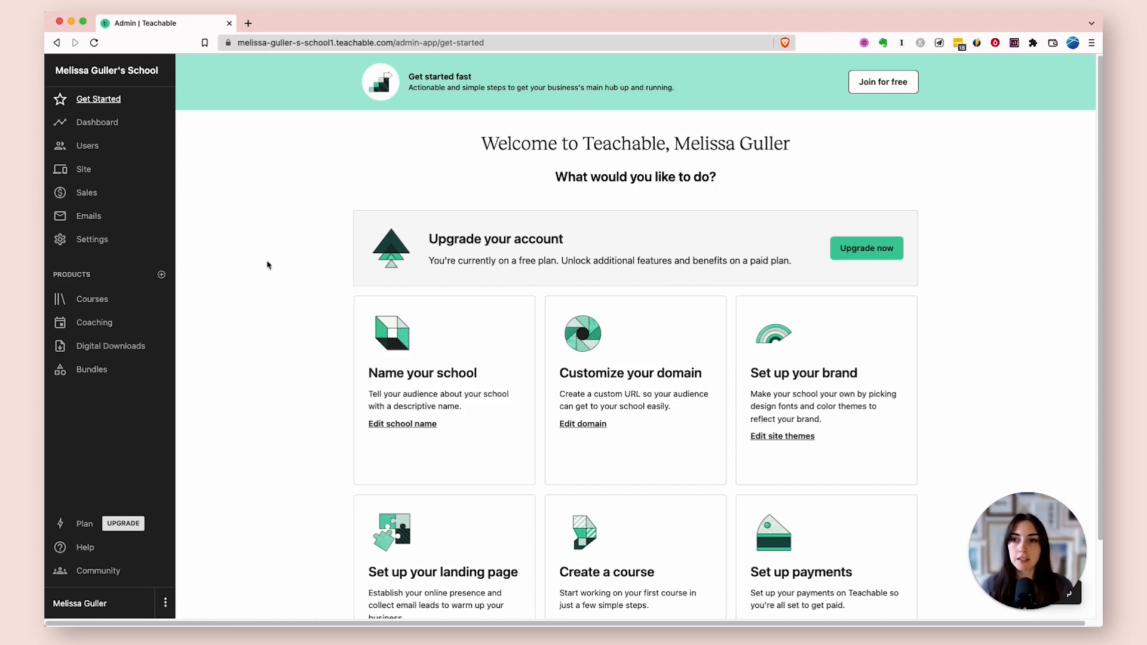
# Step: Set the school name to "Wit & Wire" in the general school settings and save it
pyautogui.click(90, 240)
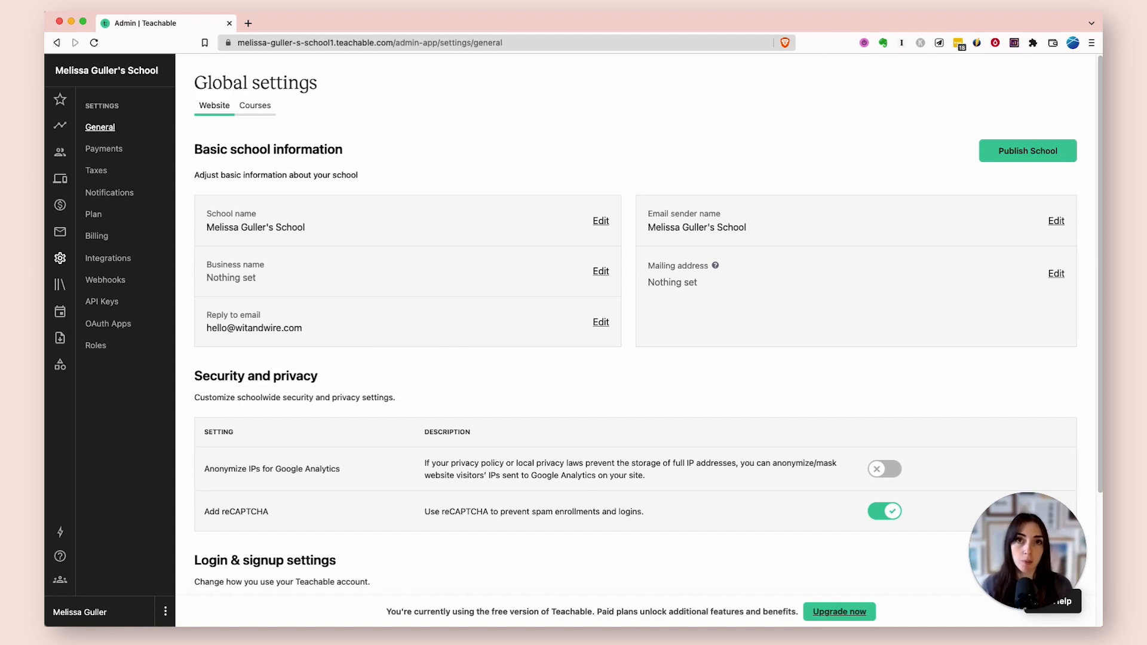
pyautogui.click(602, 222)
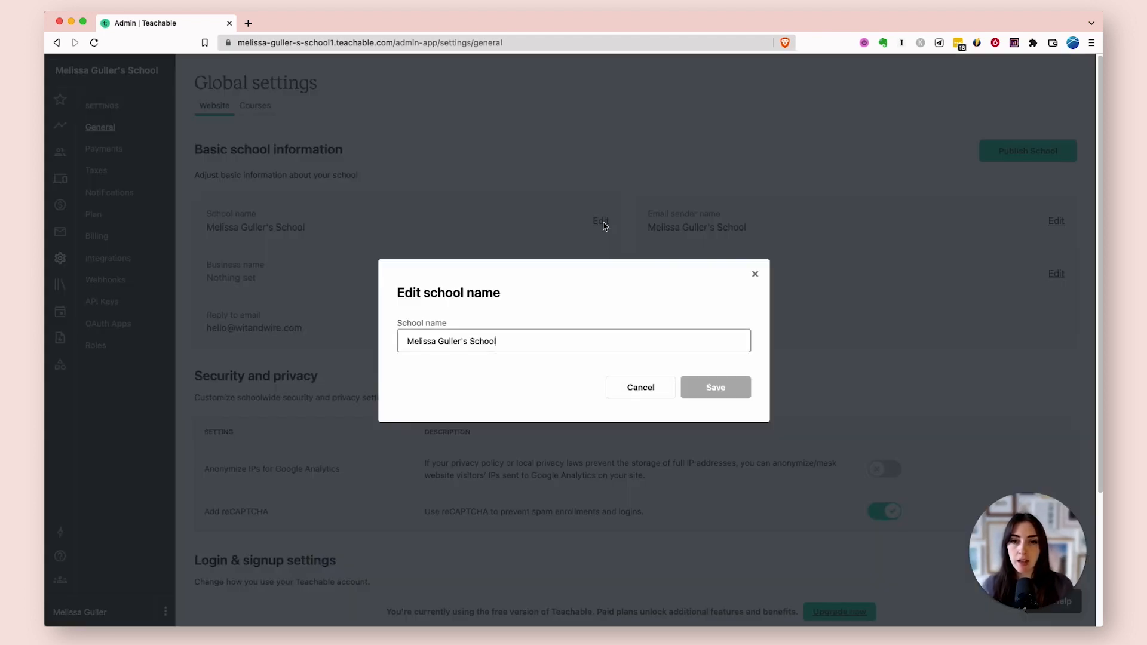
pyautogui.press('super+a')
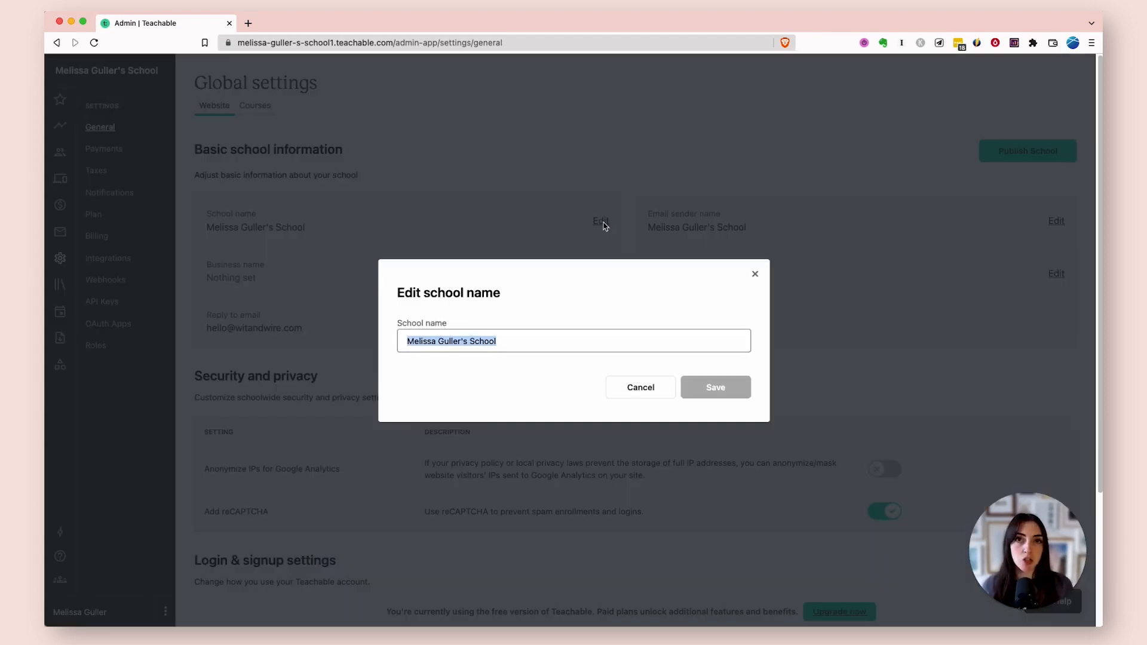
pyautogui.write('Wit & Wire')
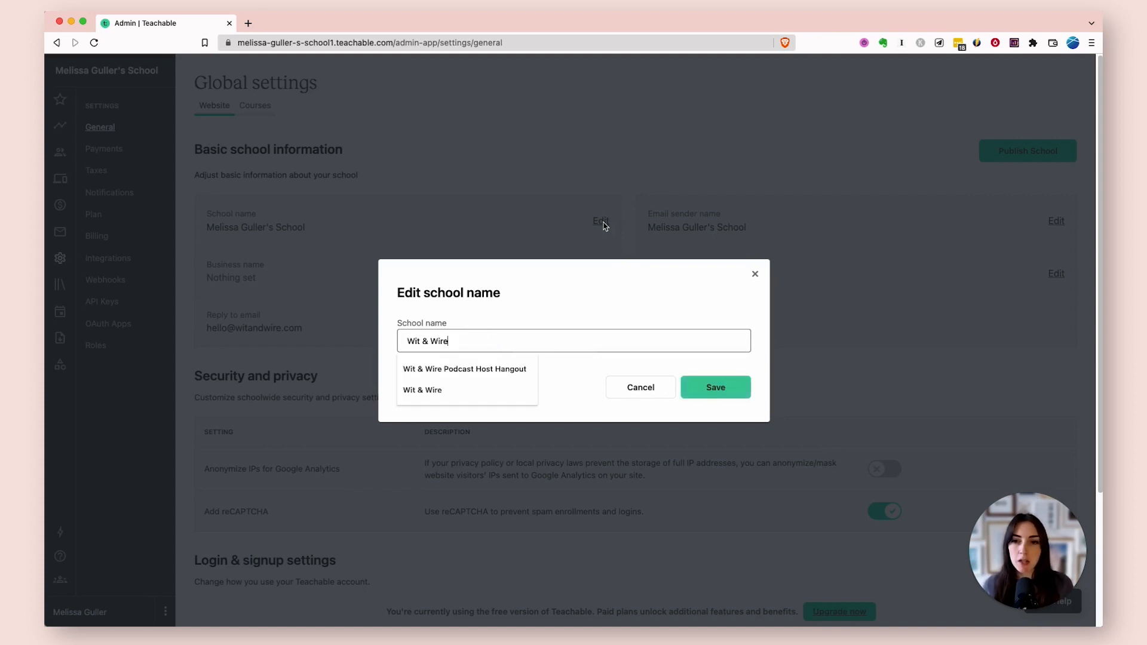
pyautogui.click(716, 394)
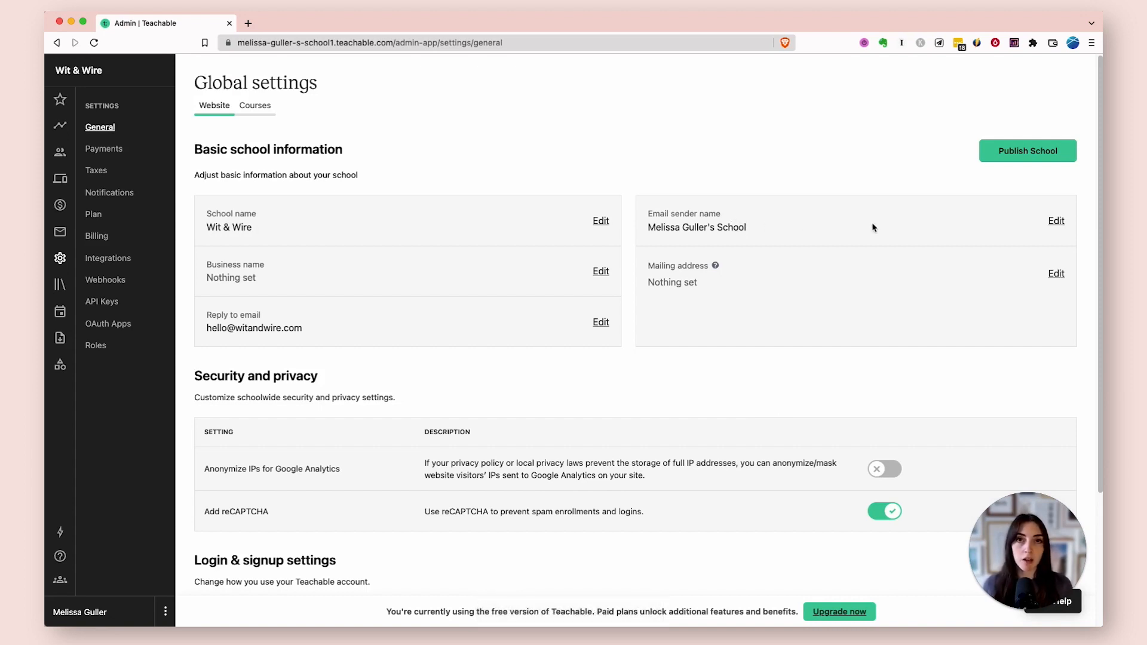
# Step: Set the email sender name to "Wit & Wire Support" and save it
pyautogui.click(1056, 222)
pyautogui.press('super+a')
pyautogui.write('Wit & Wire Students')
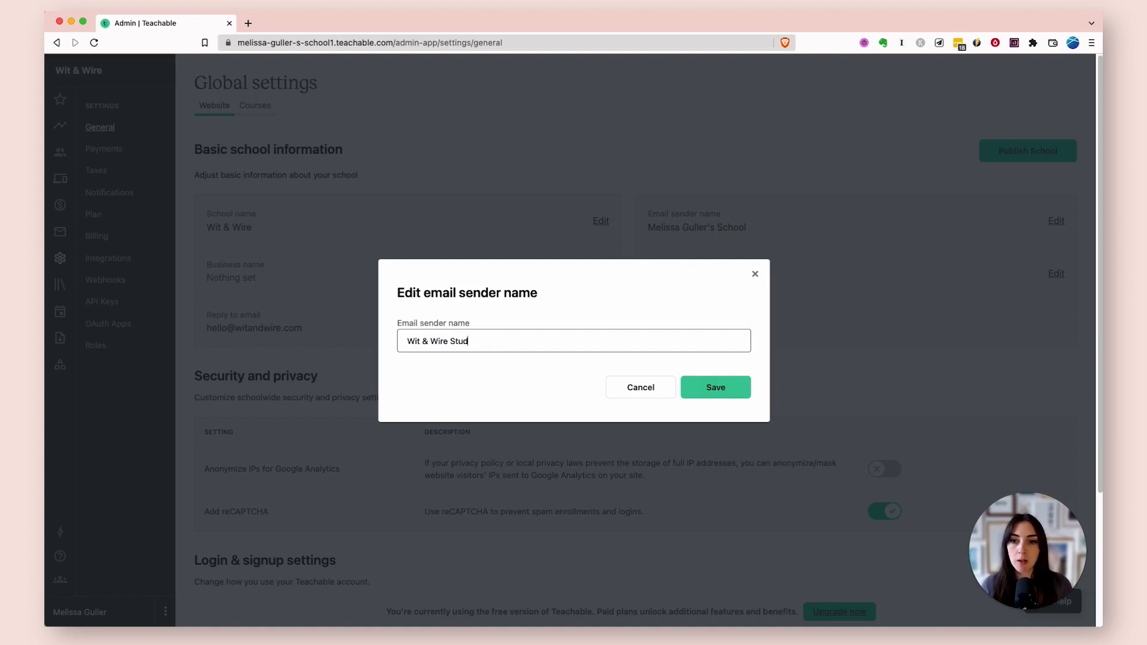
pyautogui.doubleClick(450, 341)
pyautogui.write('Support')
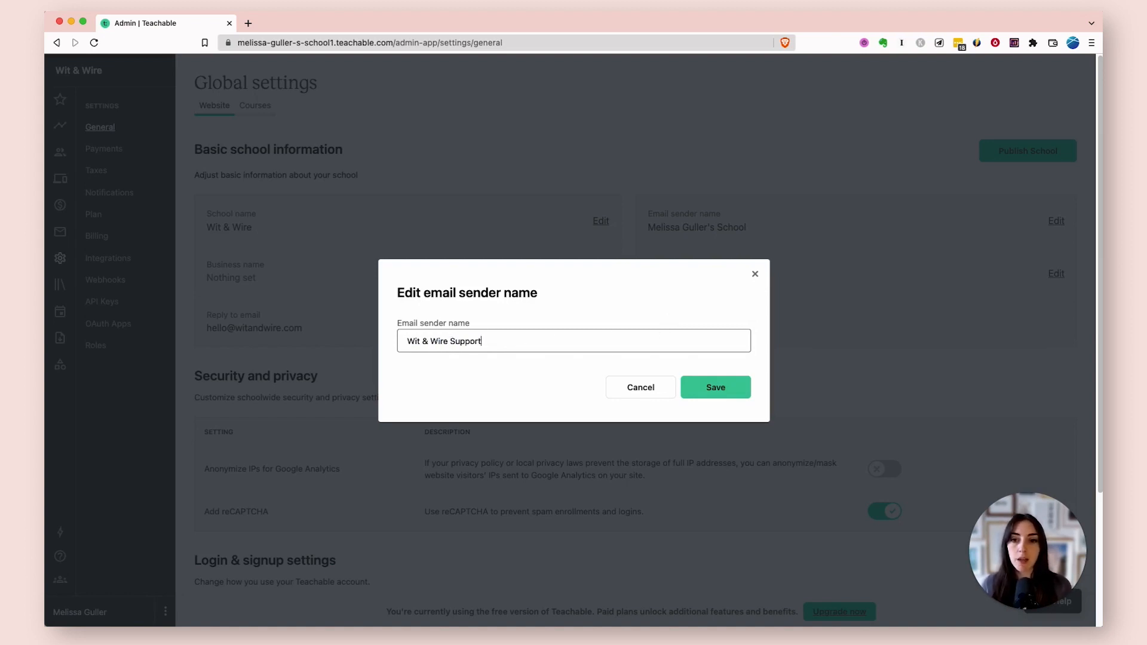
pyautogui.click(717, 386)
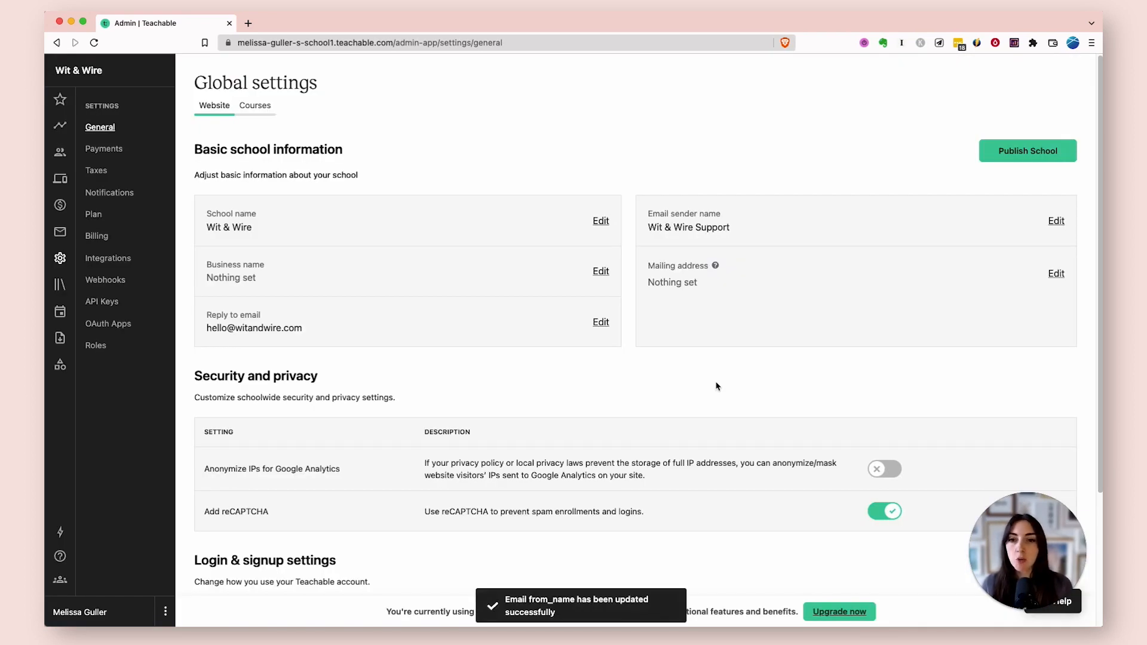
# Step: Set the business name to "Wit & Wire" and save it
pyautogui.click(600, 271)
pyautogui.write('Wit & Wire')
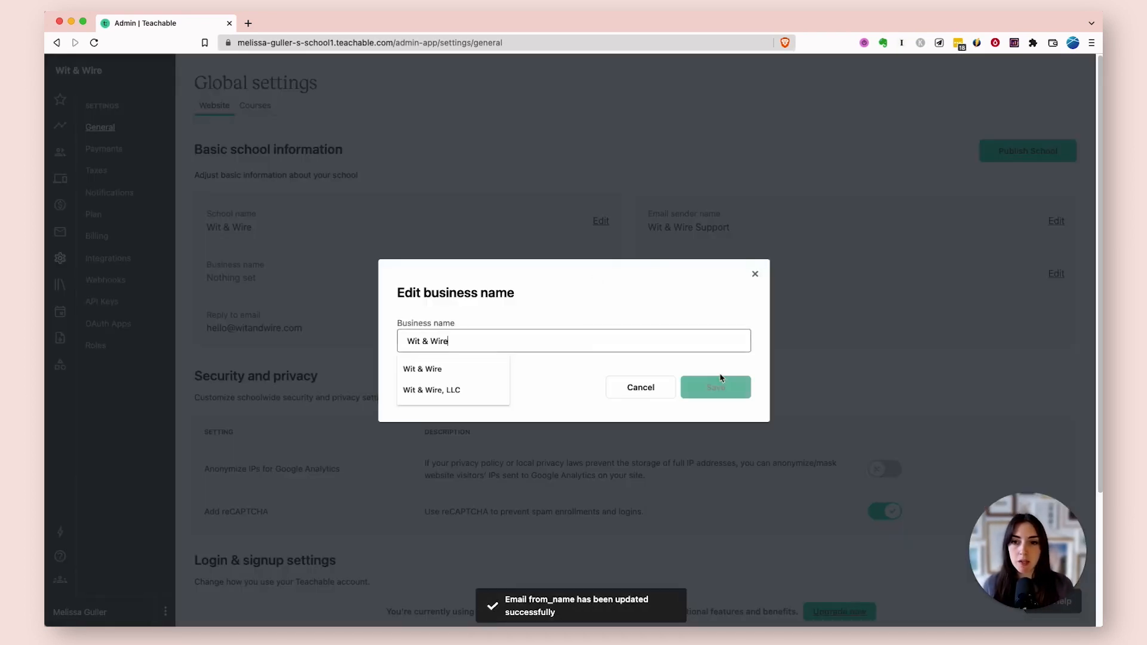
pyautogui.click(724, 386)
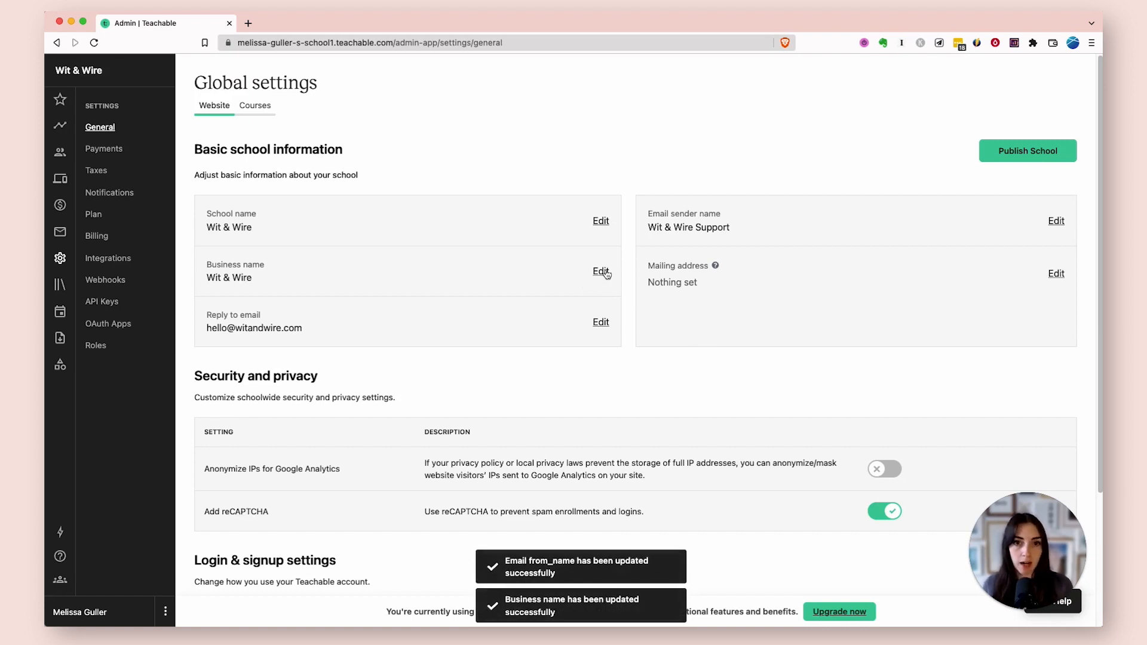
# Step: Look over the mailing address note, the security and login settings, and the get-started, theme and dashboard pages
pyautogui.moveTo(715, 268)
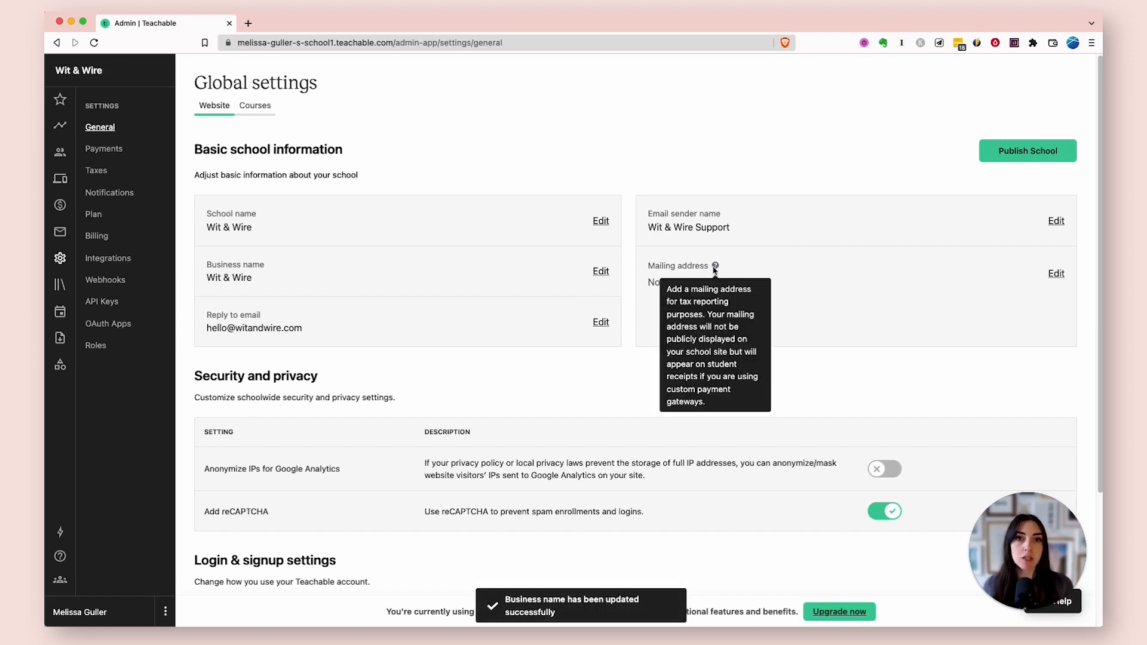
pyautogui.scroll(-3, 715, 269)
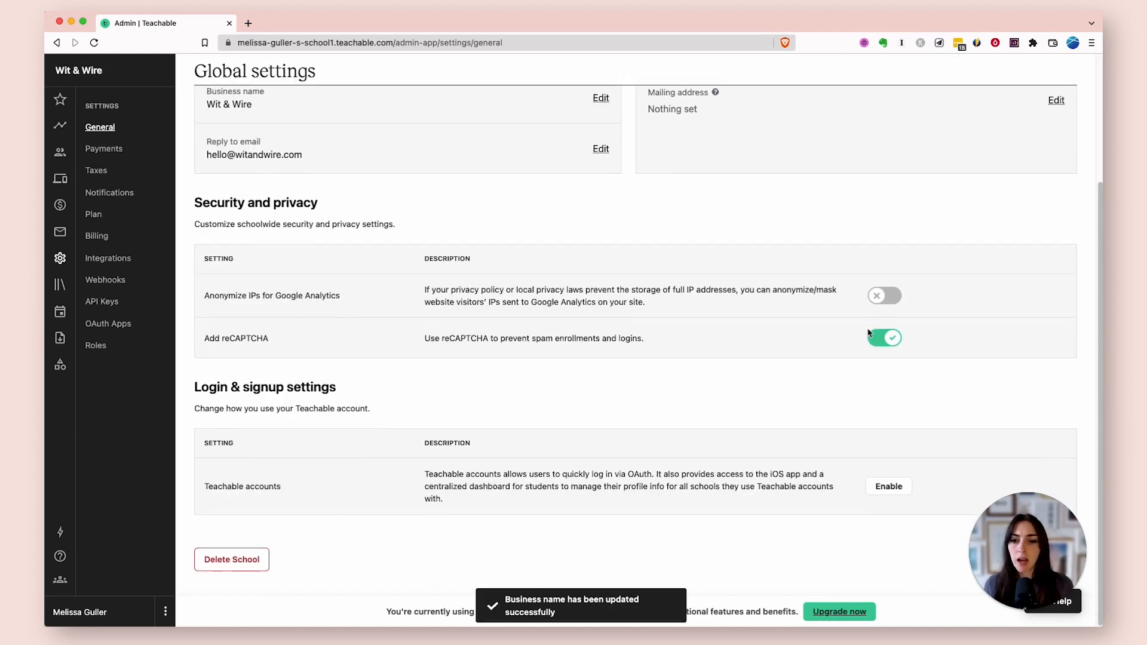
pyautogui.scroll(3, 906, 373)
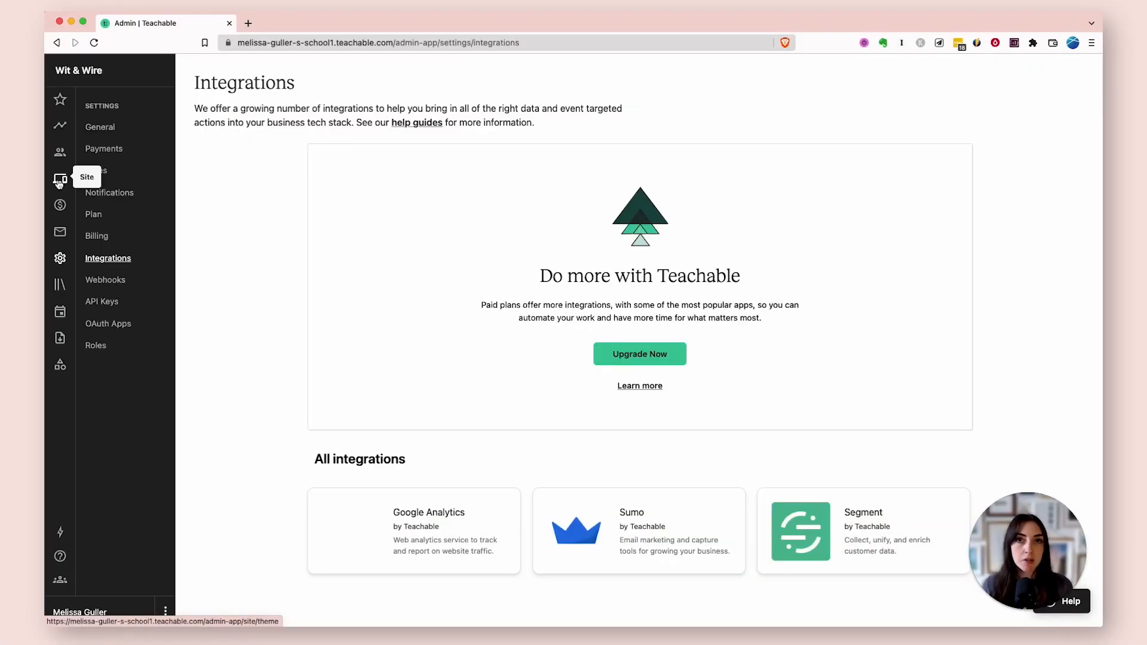
pyautogui.click(53, 98)
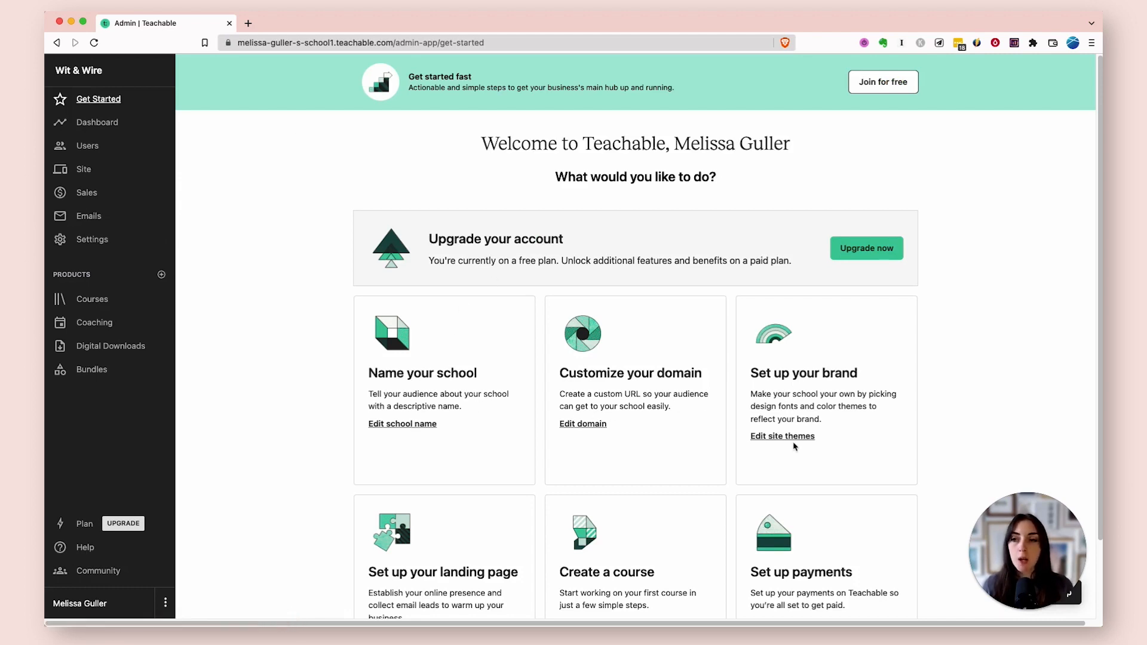
pyautogui.click(83, 170)
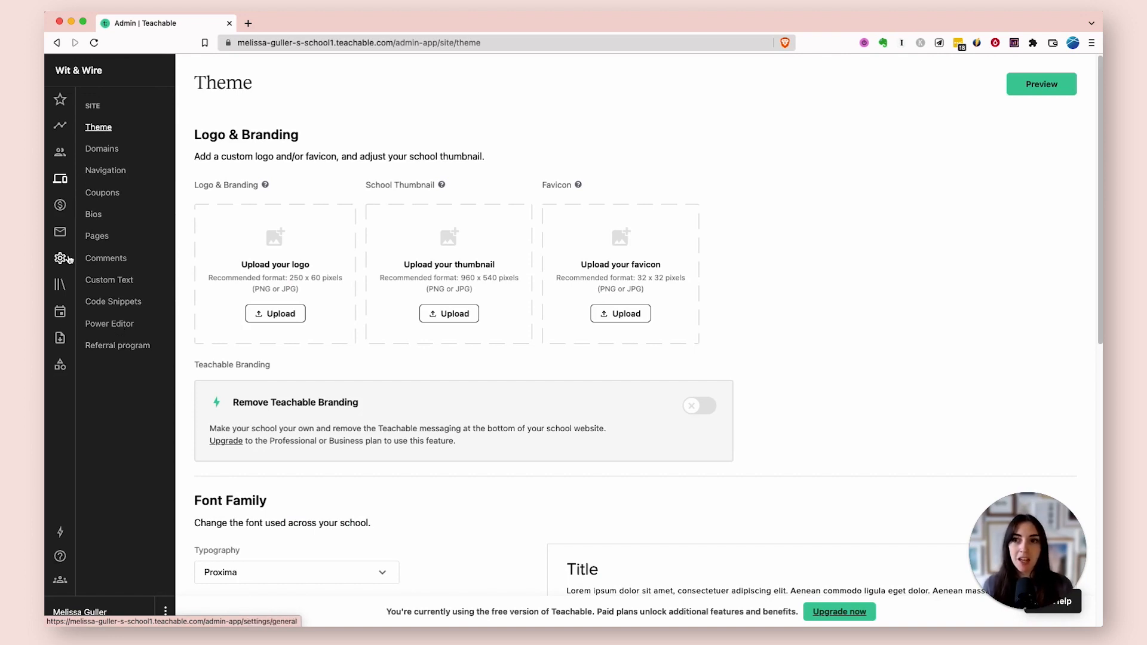
pyautogui.click(64, 126)
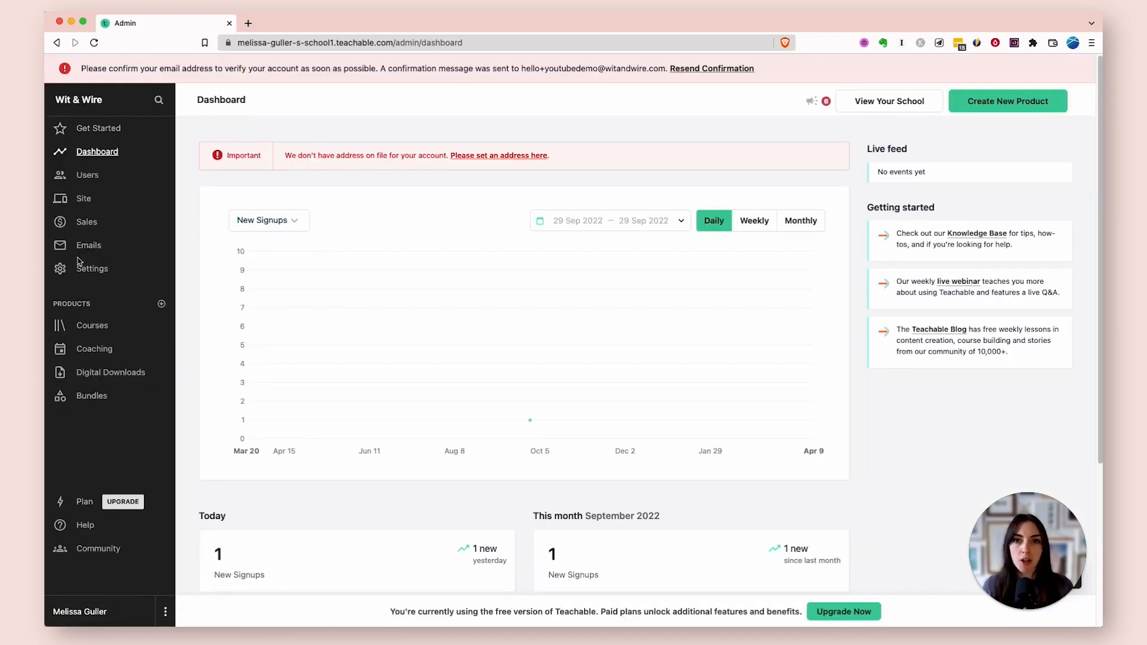
# Step: Change the font family in the site's theme settings to Lato and save the theme
pyautogui.click(80, 201)
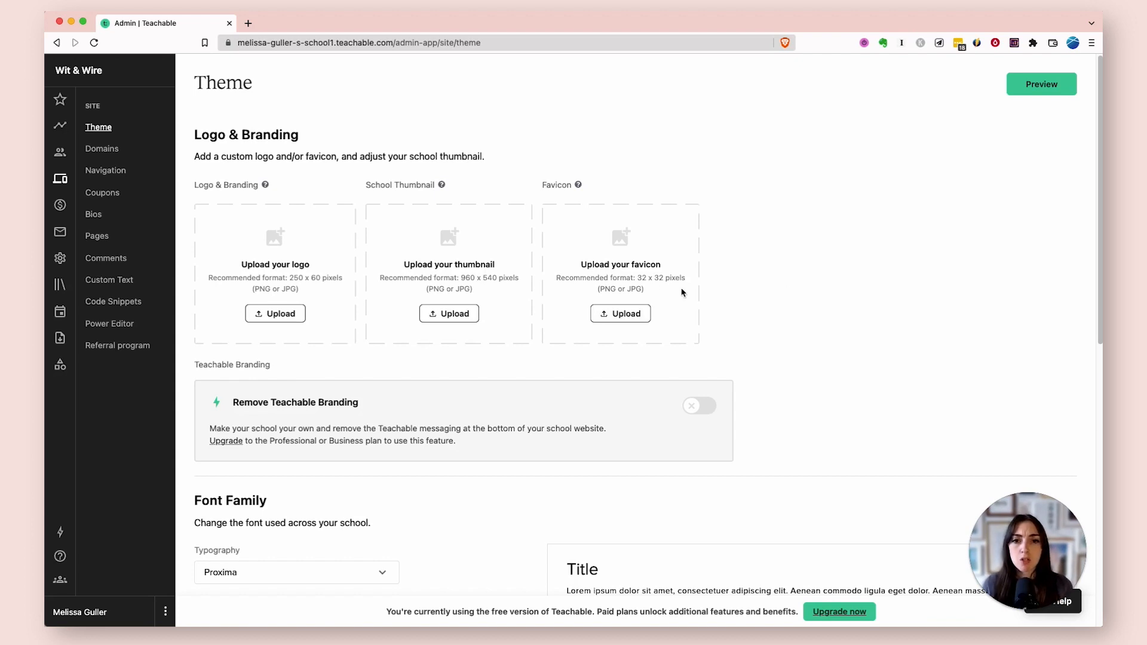
pyautogui.moveTo(635, 279); pyautogui.dragTo(687, 278)
pyautogui.click(724, 295)
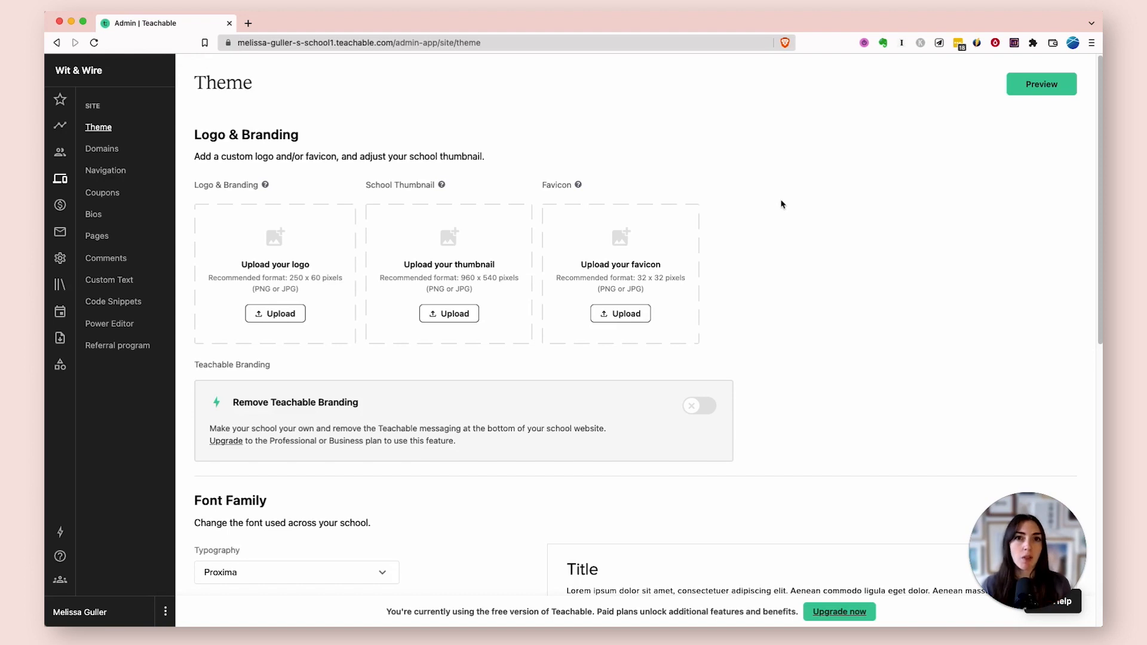
pyautogui.scroll(-3, 839, 320)
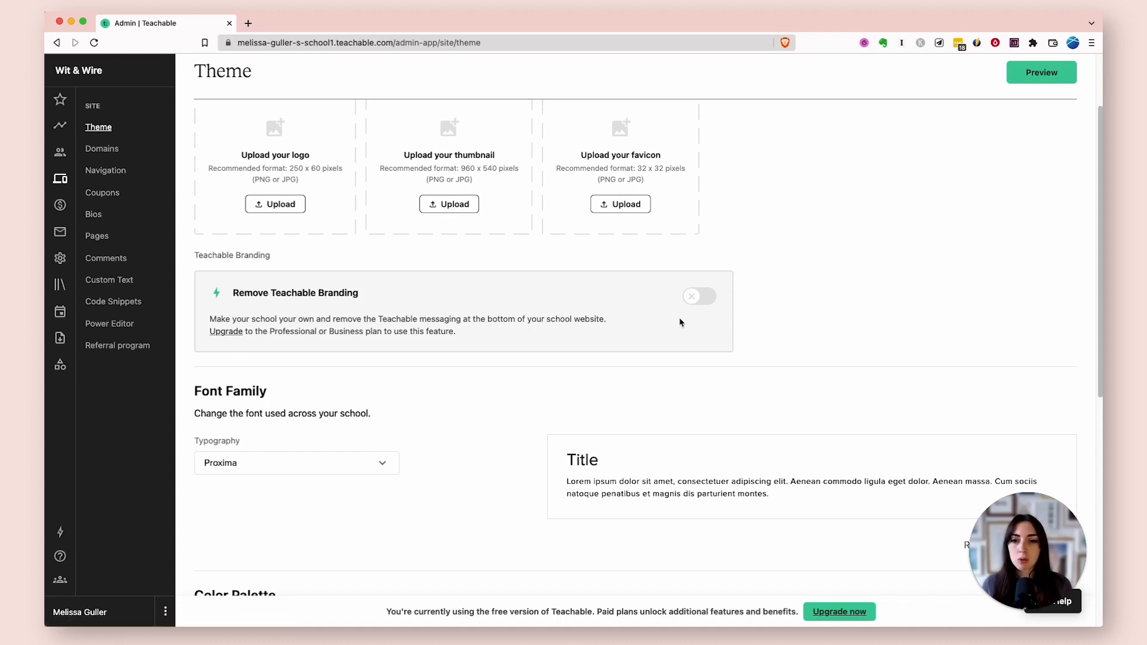
pyautogui.scroll(-3, 786, 324)
pyautogui.scroll(-3, 786, 324)
pyautogui.click(335, 194)
pyautogui.scroll(-1, 338, 323)
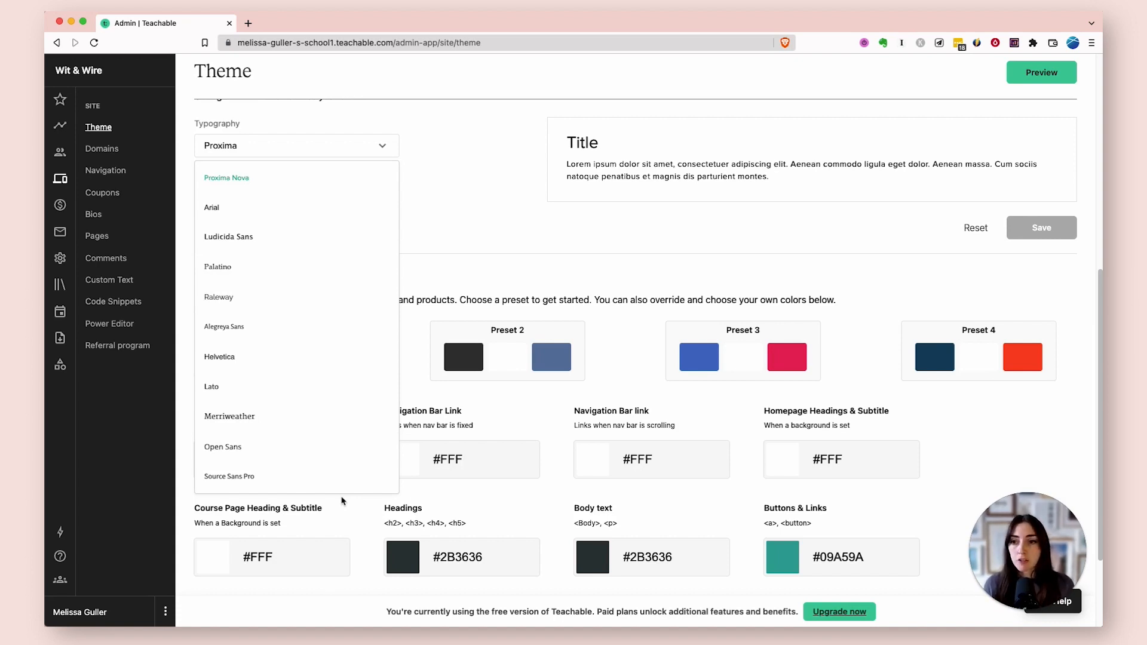
pyautogui.click(286, 389)
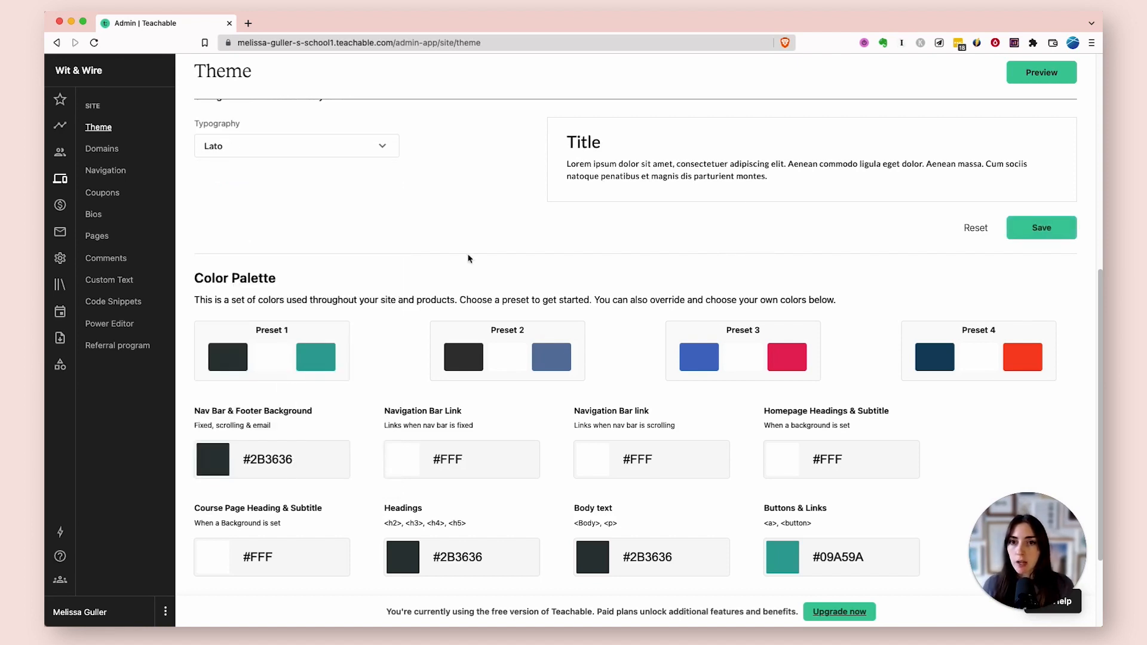
pyautogui.click(1018, 226)
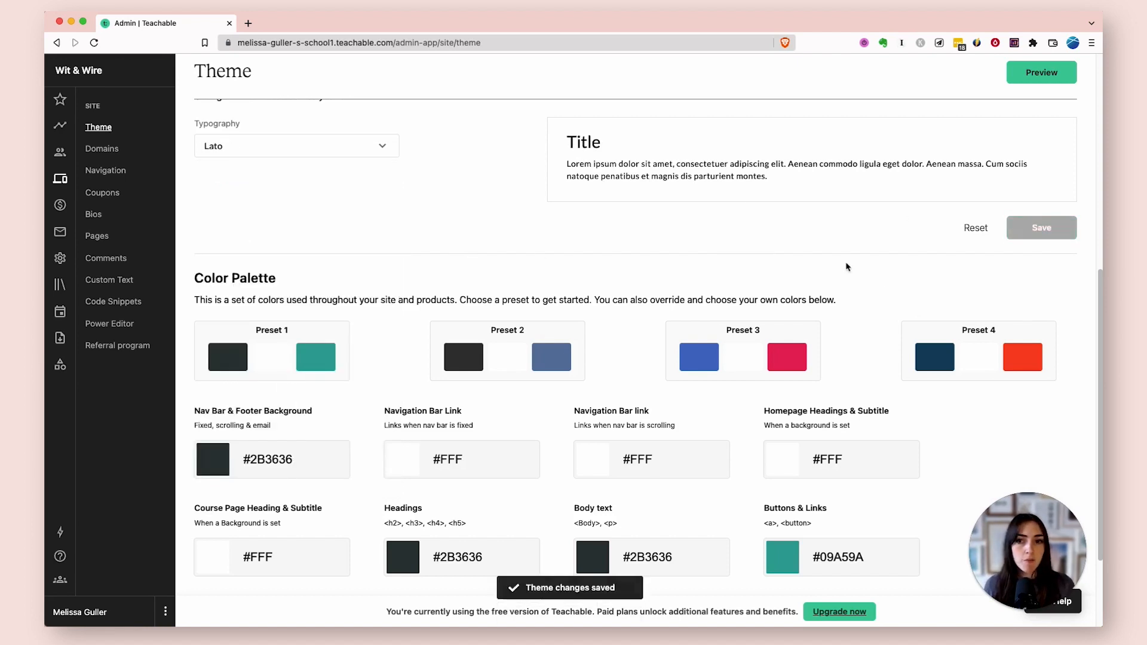
# Step: Set the Nav Bar & Footer Background color in the theme's color palette to #42697F
pyautogui.scroll(-4, 847, 267)
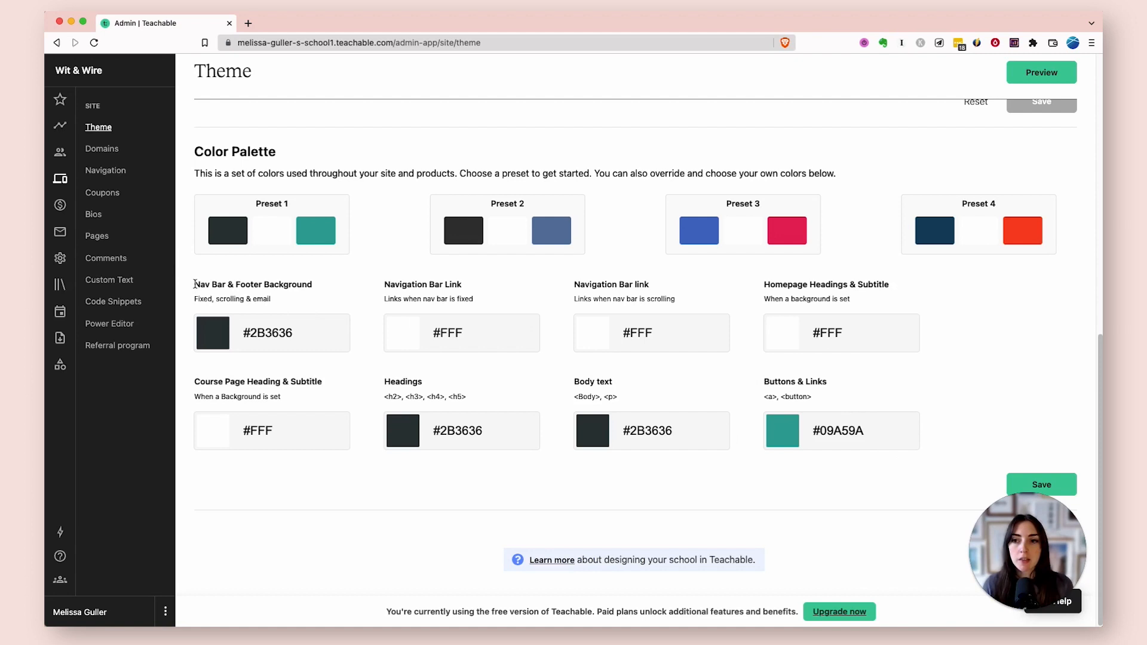
pyautogui.moveTo(193, 284); pyautogui.dragTo(318, 291)
pyautogui.moveTo(763, 382); pyautogui.dragTo(865, 387)
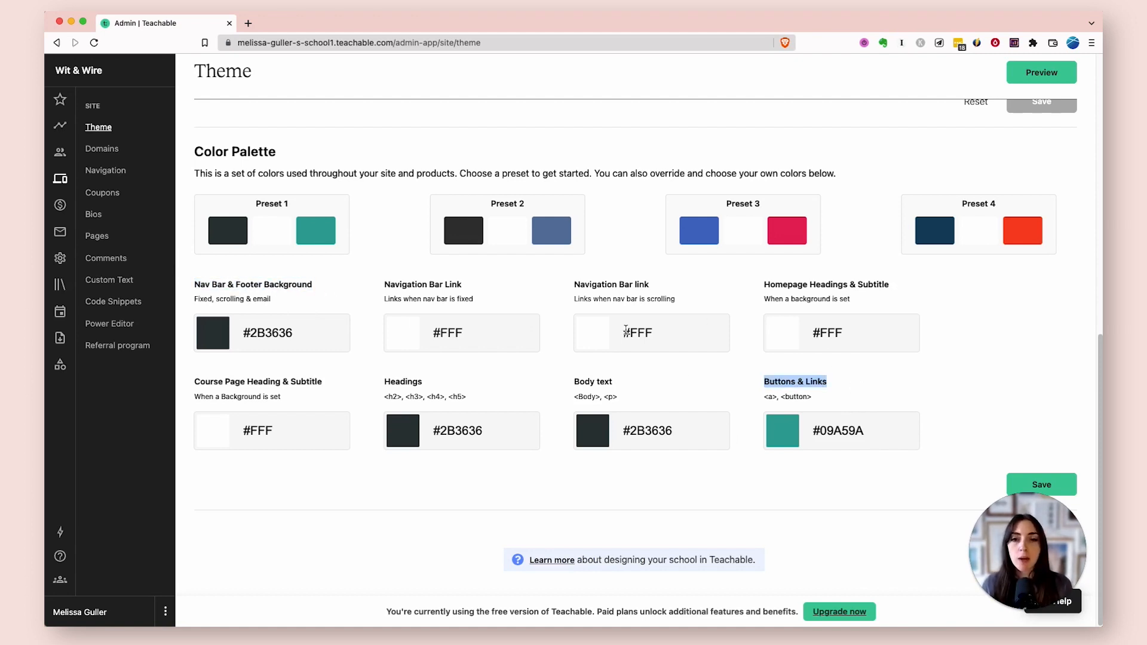
pyautogui.click(278, 333)
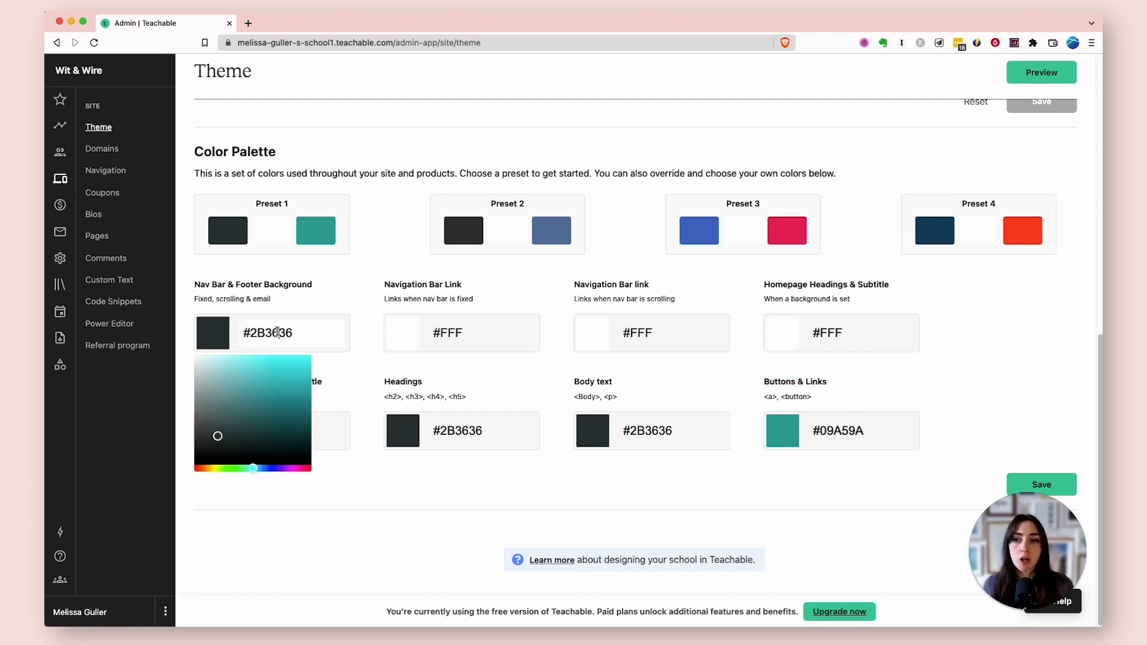
pyautogui.click(478, 335)
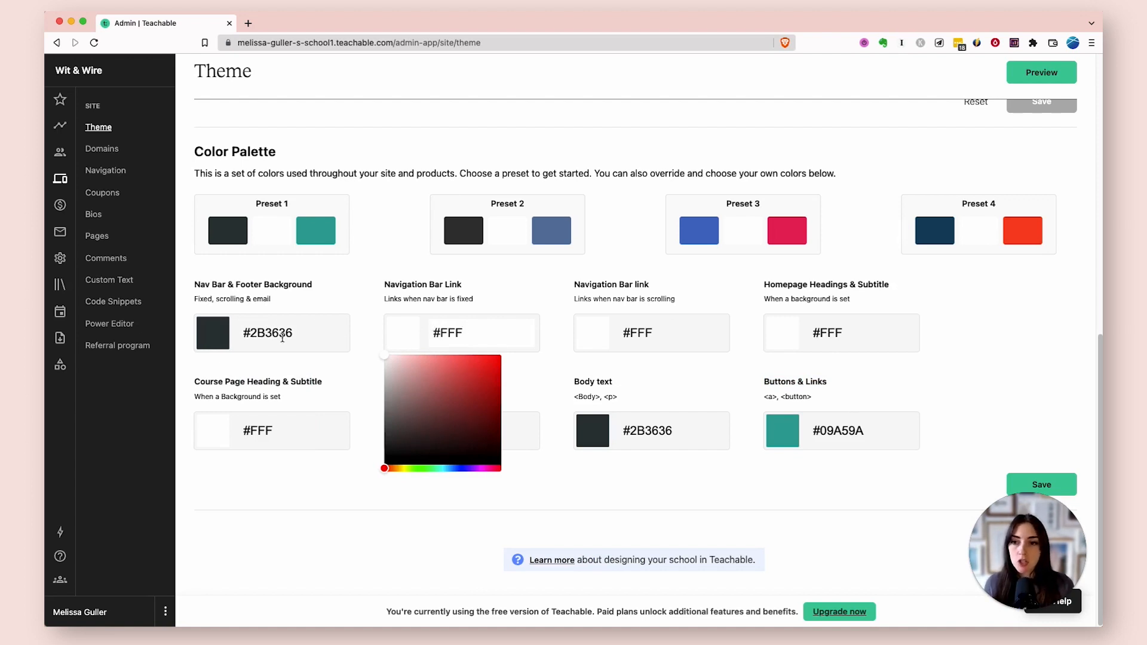
pyautogui.click(212, 336)
pyautogui.click(258, 332)
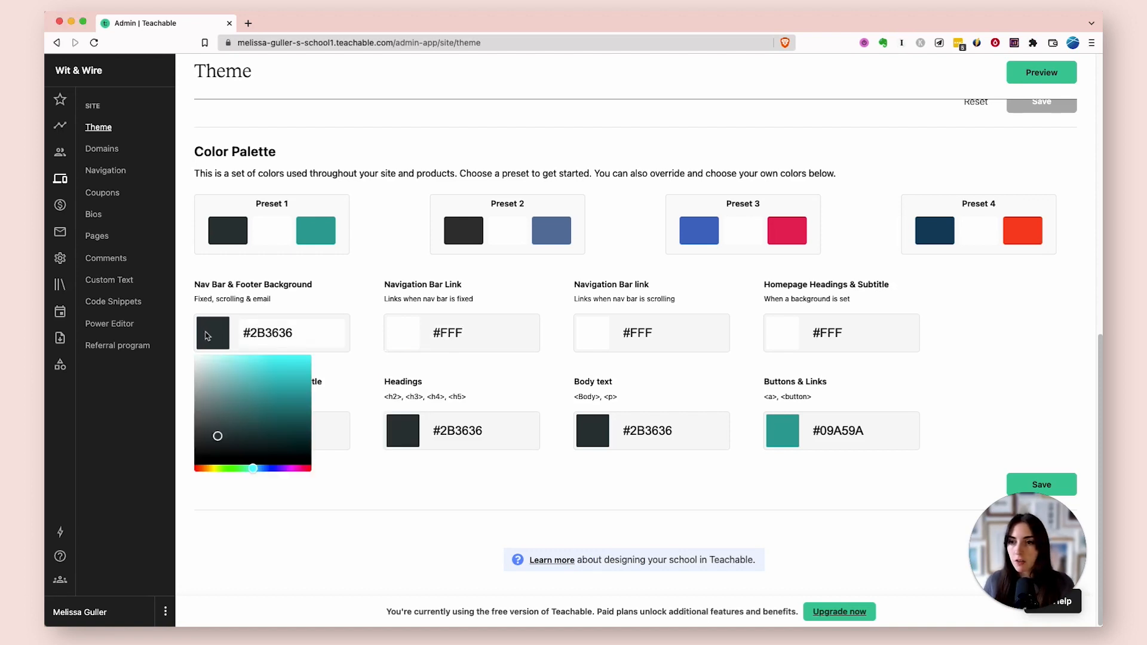
pyautogui.doubleClick(289, 332)
pyautogui.write('42697F')
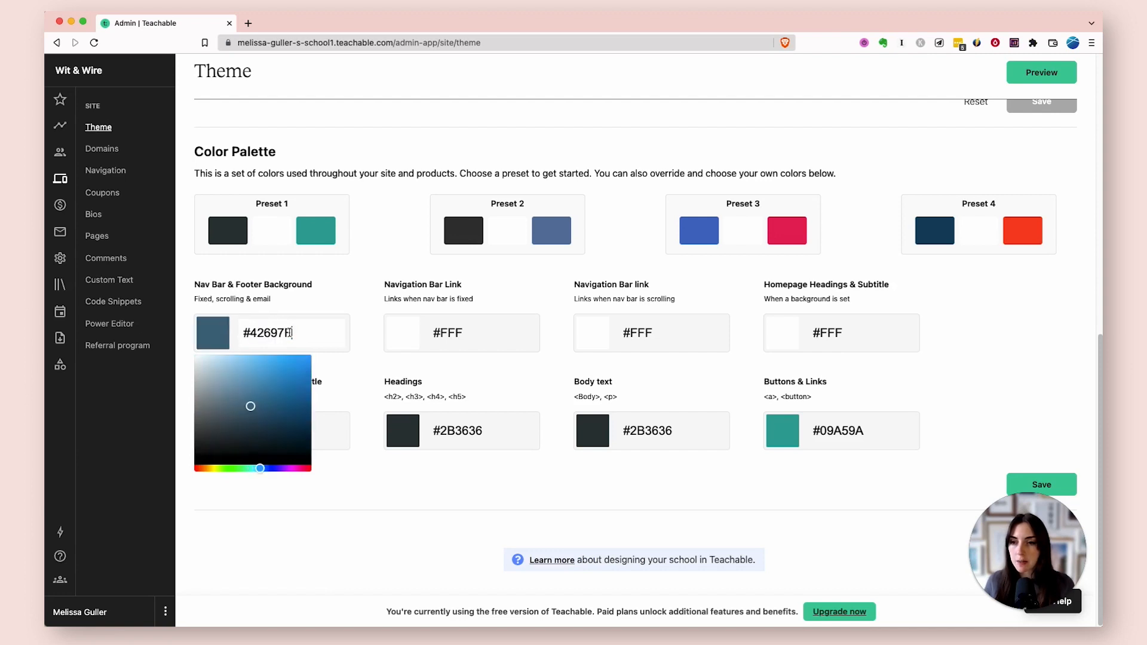
# Step: Set the Buttons & Links color in the theme's color palette to #DF7E72 and save the palette
pyautogui.click(388, 270)
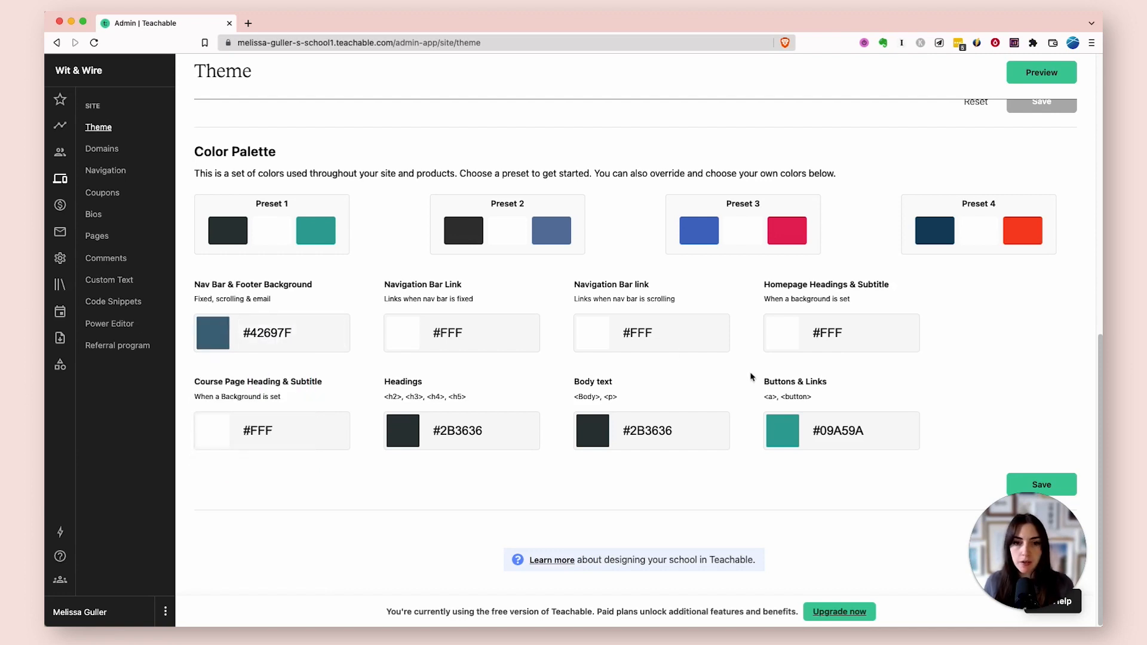
pyautogui.press('super+Tab')
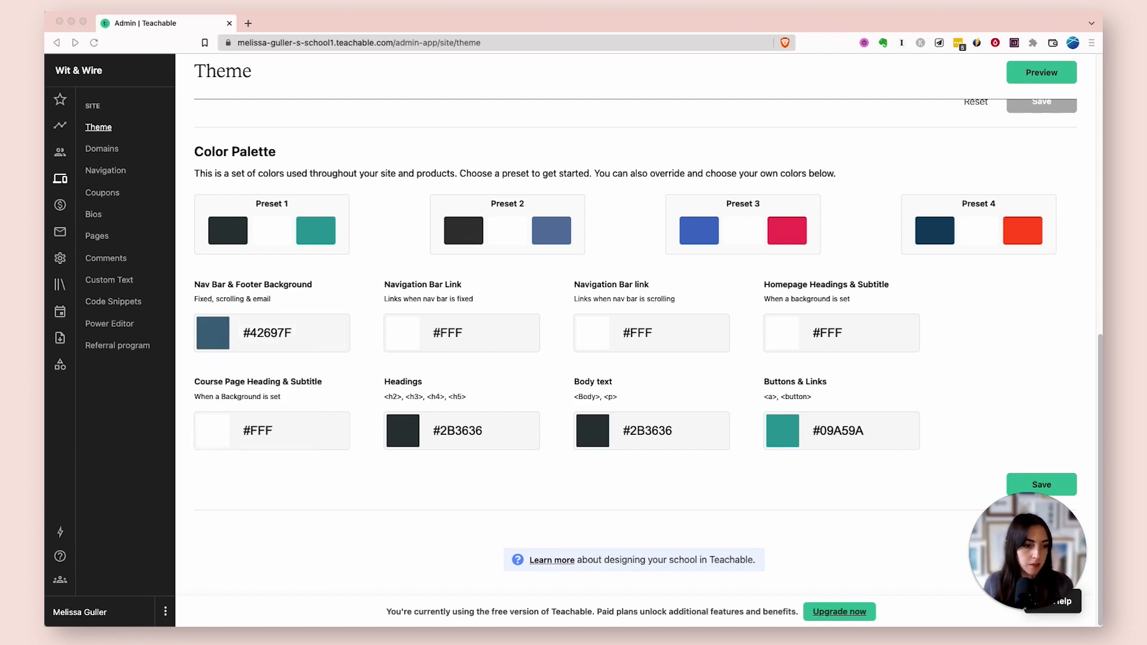
pyautogui.click(825, 428)
pyautogui.write('DF7E72')
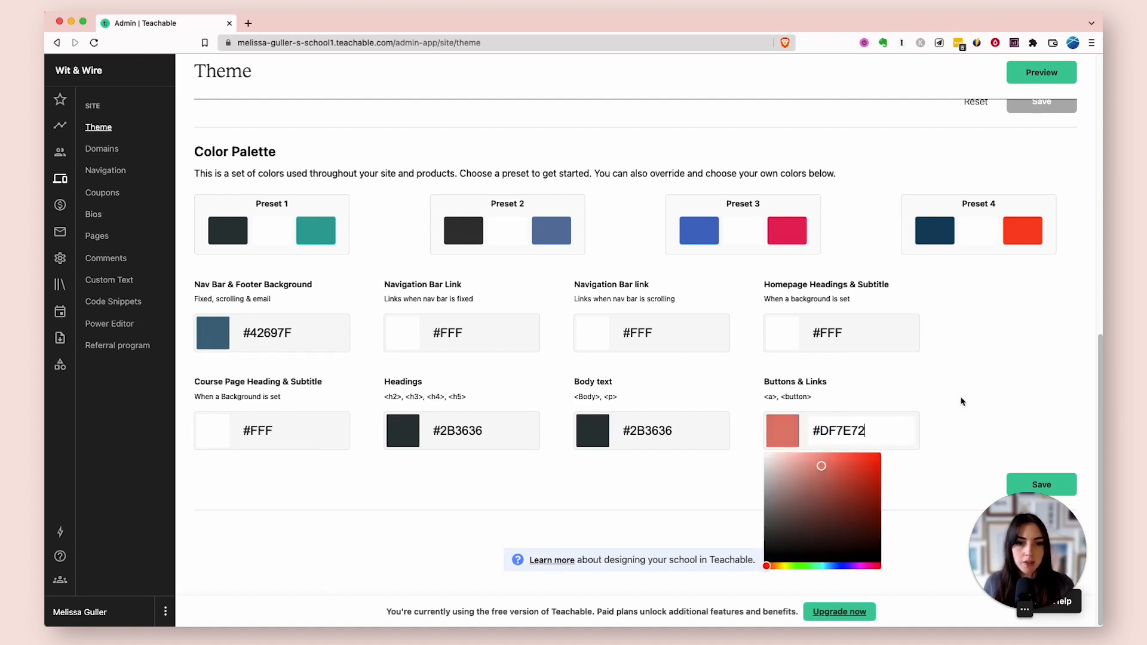
pyautogui.click(962, 400)
pyautogui.click(1061, 489)
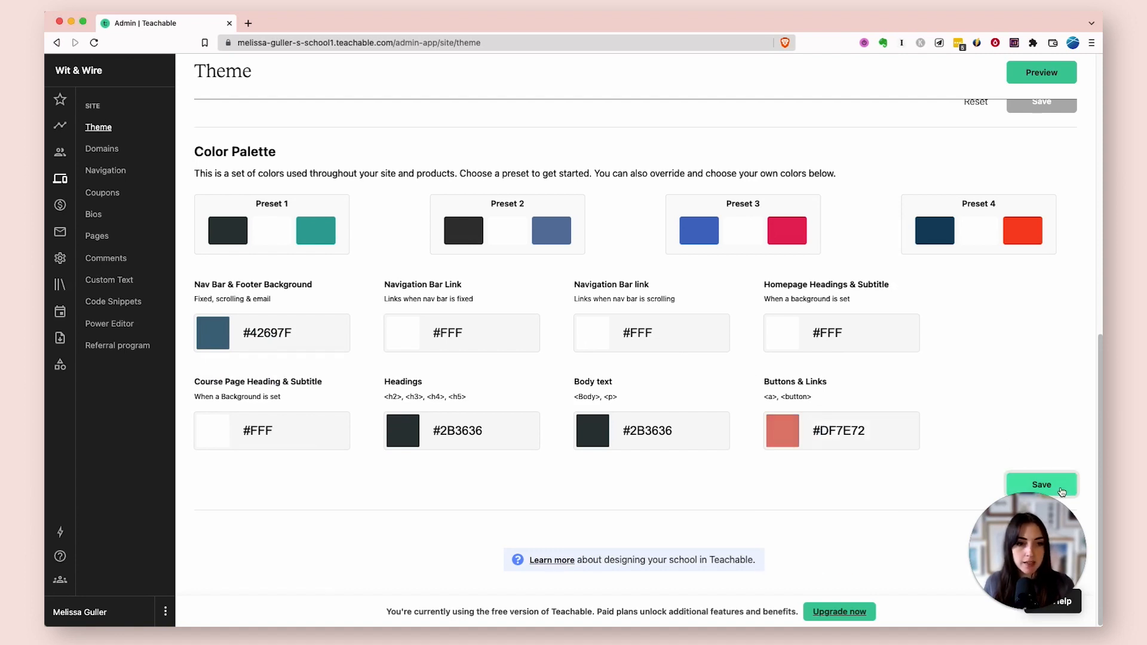
# Step: Preview the school's public homepage and check how the theme colors apply to its navigation bar, product cards, buttons and footer
pyautogui.click(1039, 74)
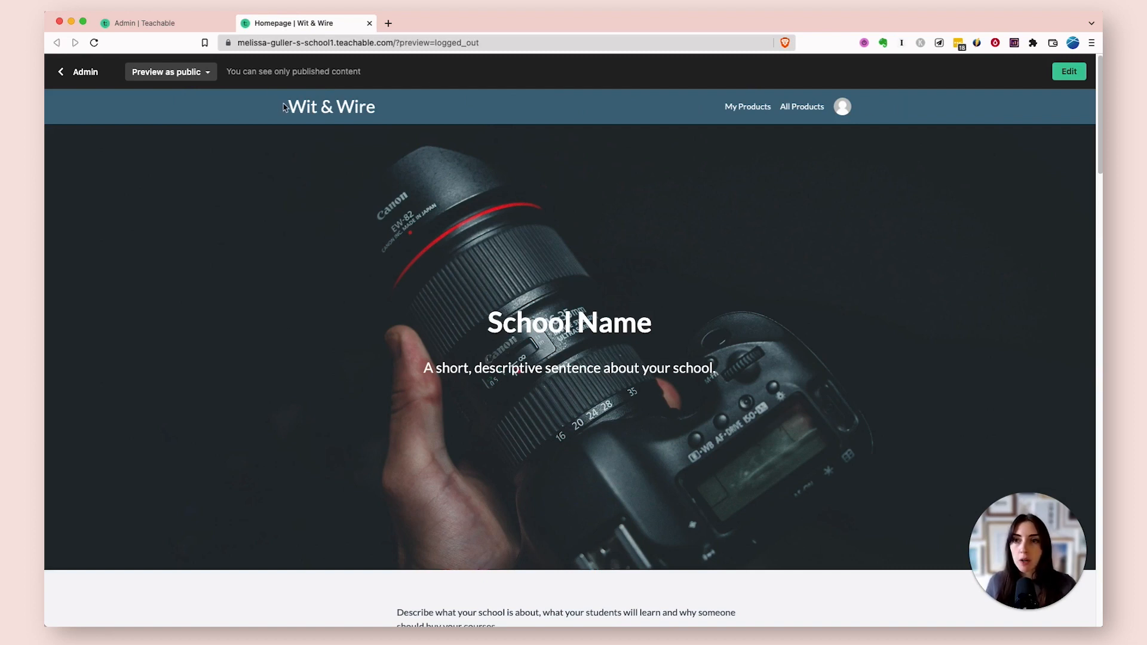
pyautogui.click(205, 28)
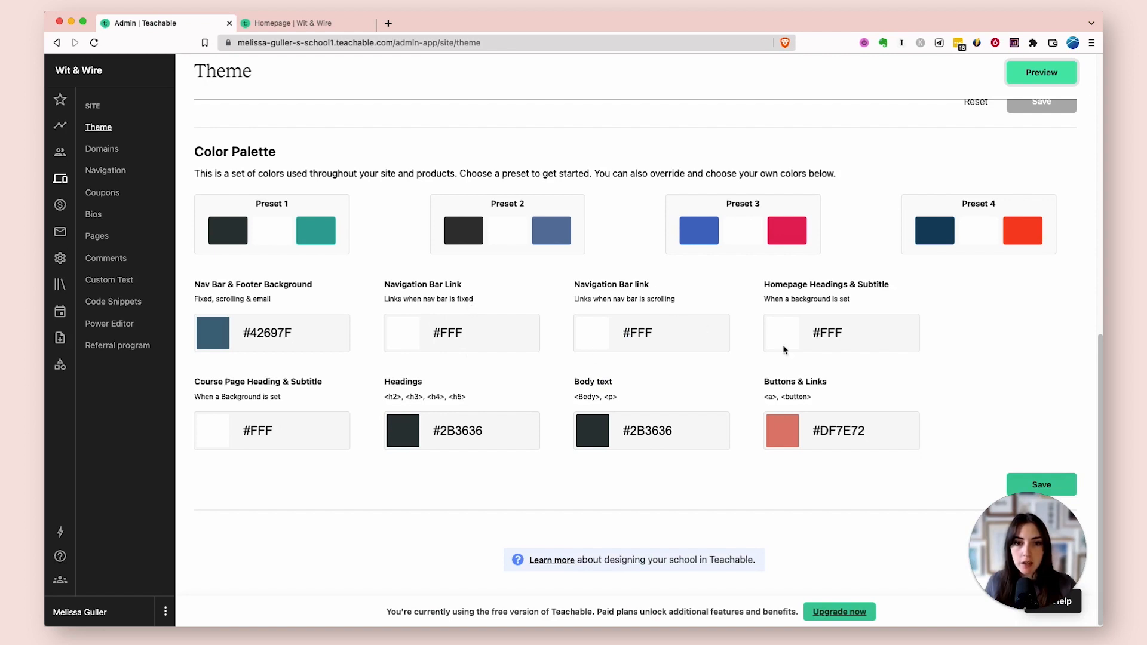
pyautogui.click(319, 24)
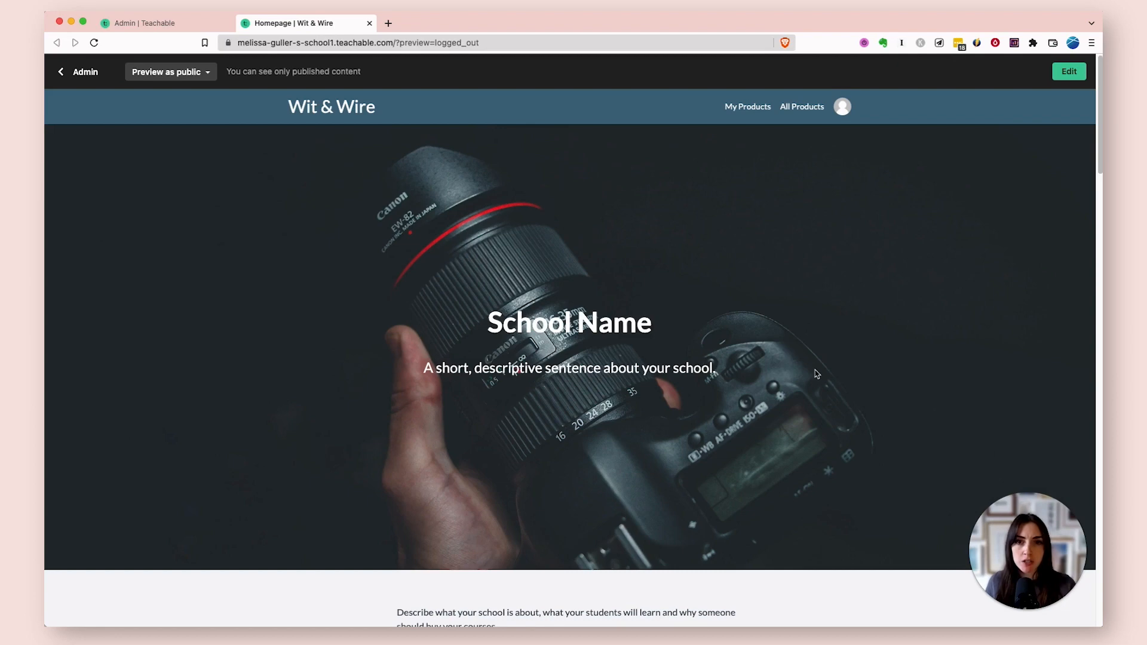
pyautogui.scroll(-20, 816, 368)
pyautogui.scroll(-10, 816, 368)
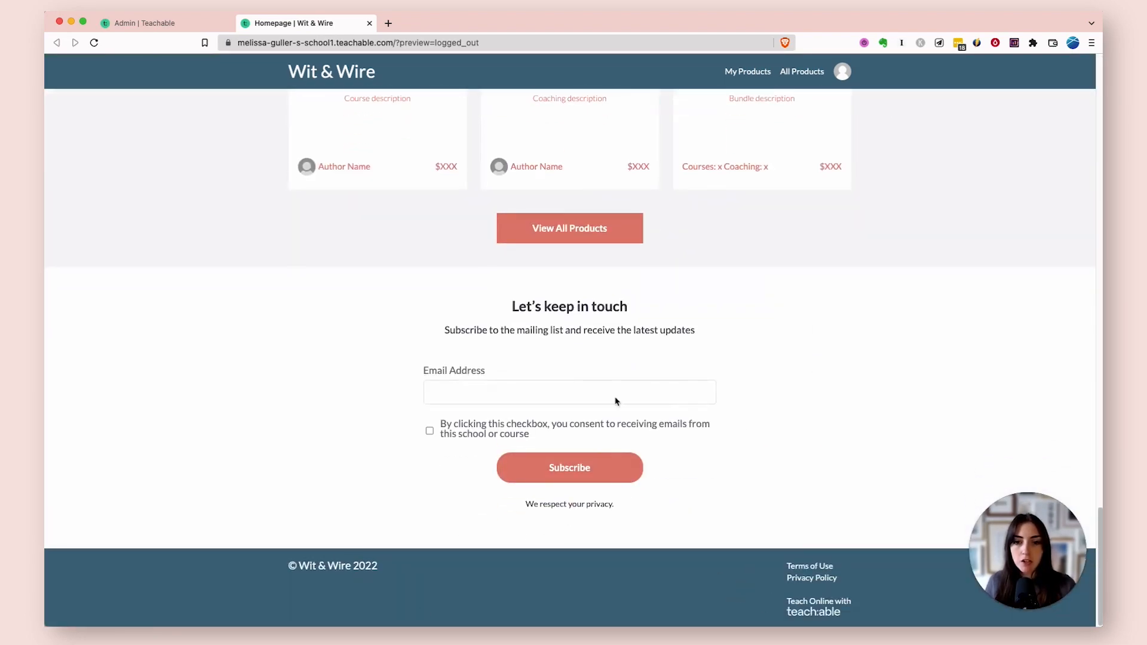
pyautogui.scroll(3, 746, 244)
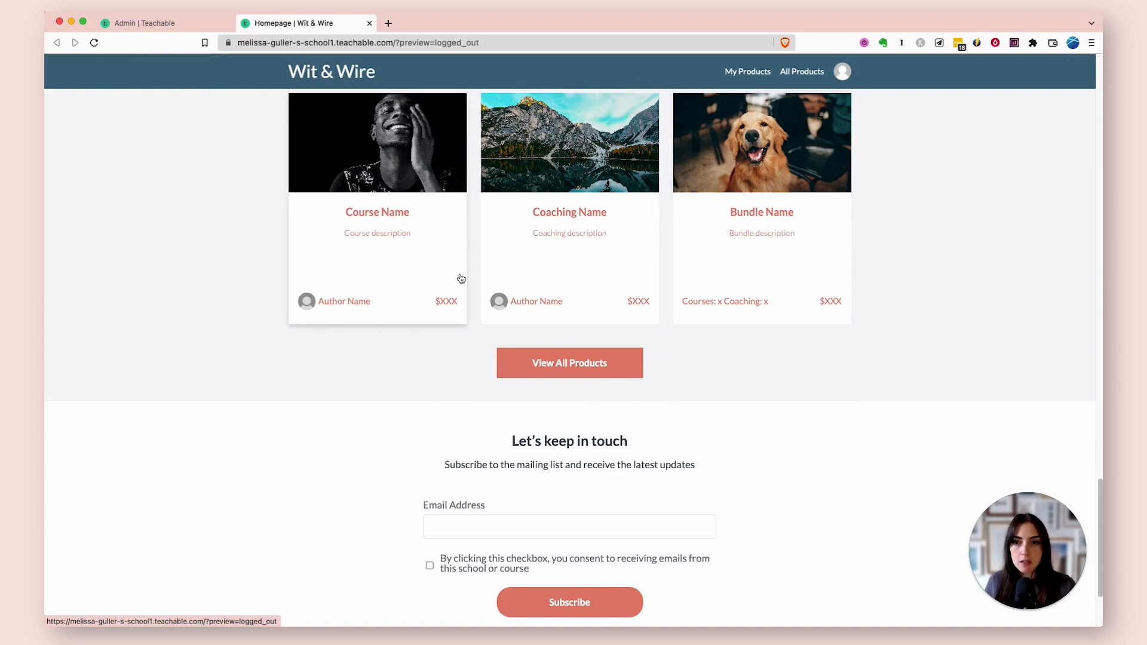
pyautogui.scroll(2, 763, 317)
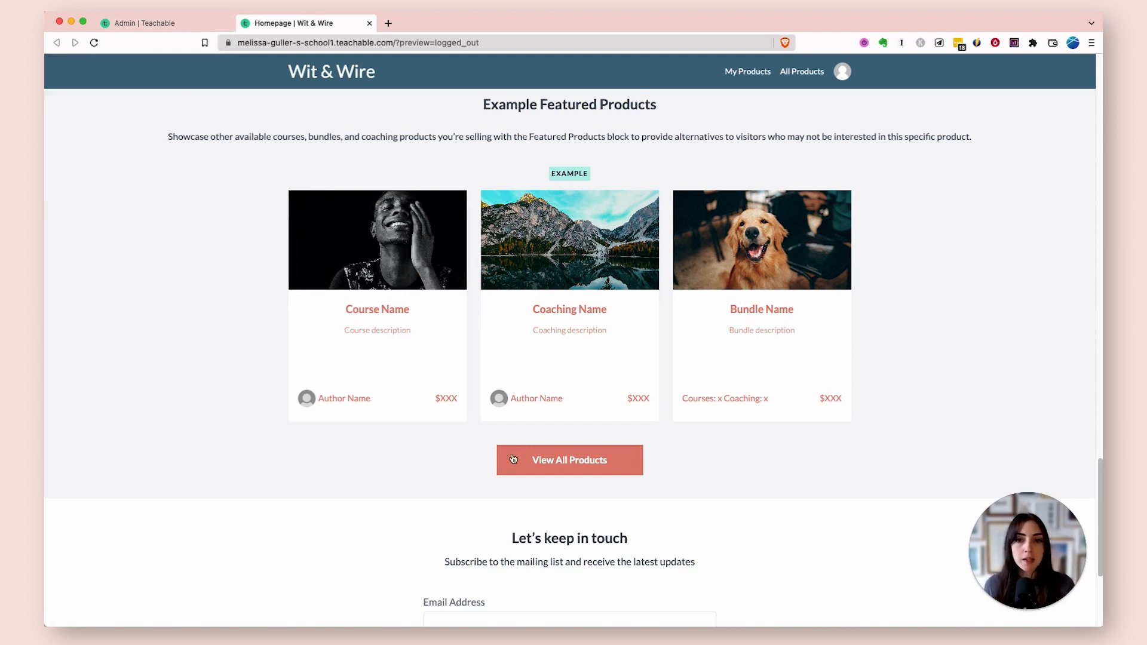
pyautogui.click(172, 24)
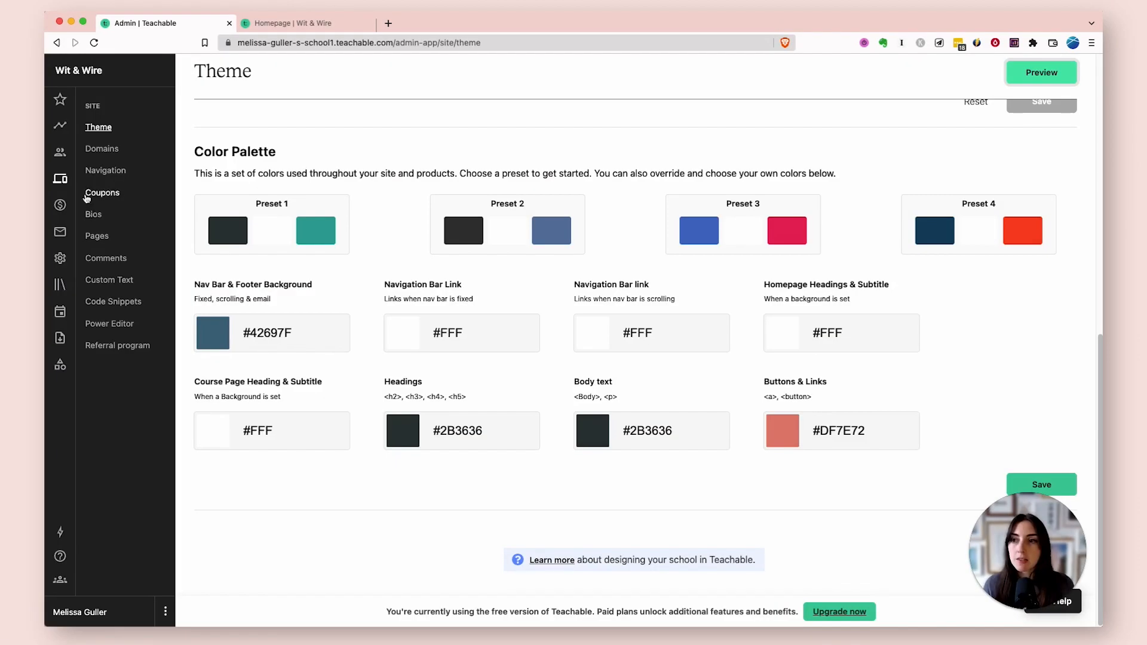
# Step: Review the existing domain in the site's Domains settings and start adding a teachable.com subdomain
pyautogui.click(122, 150)
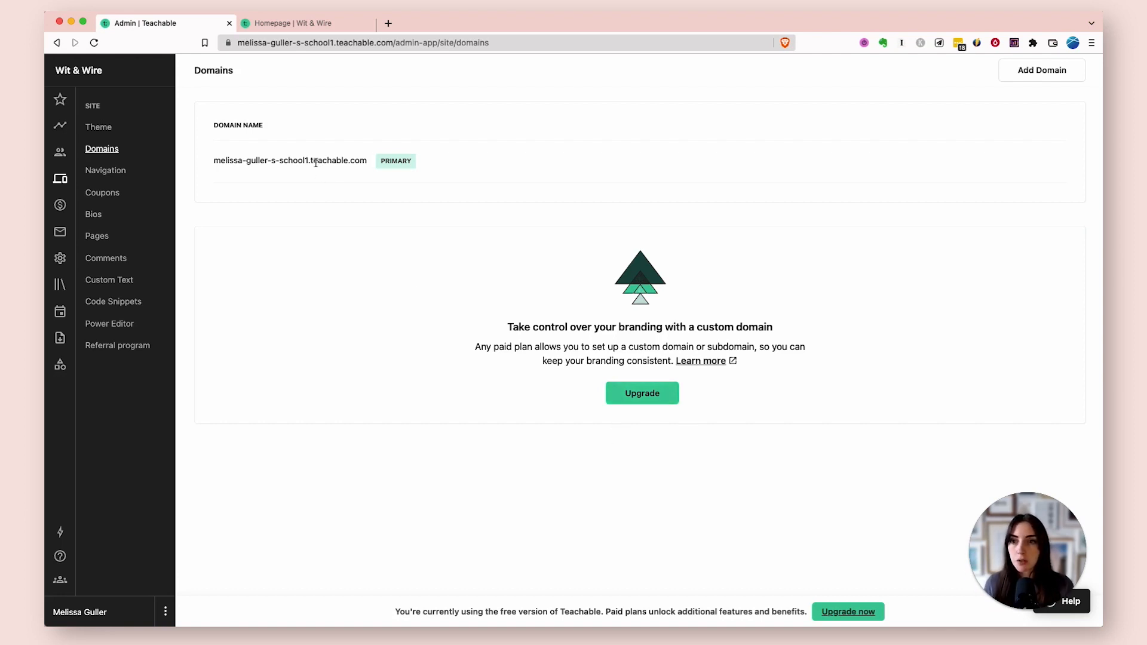
pyautogui.moveTo(308, 161); pyautogui.dragTo(211, 161)
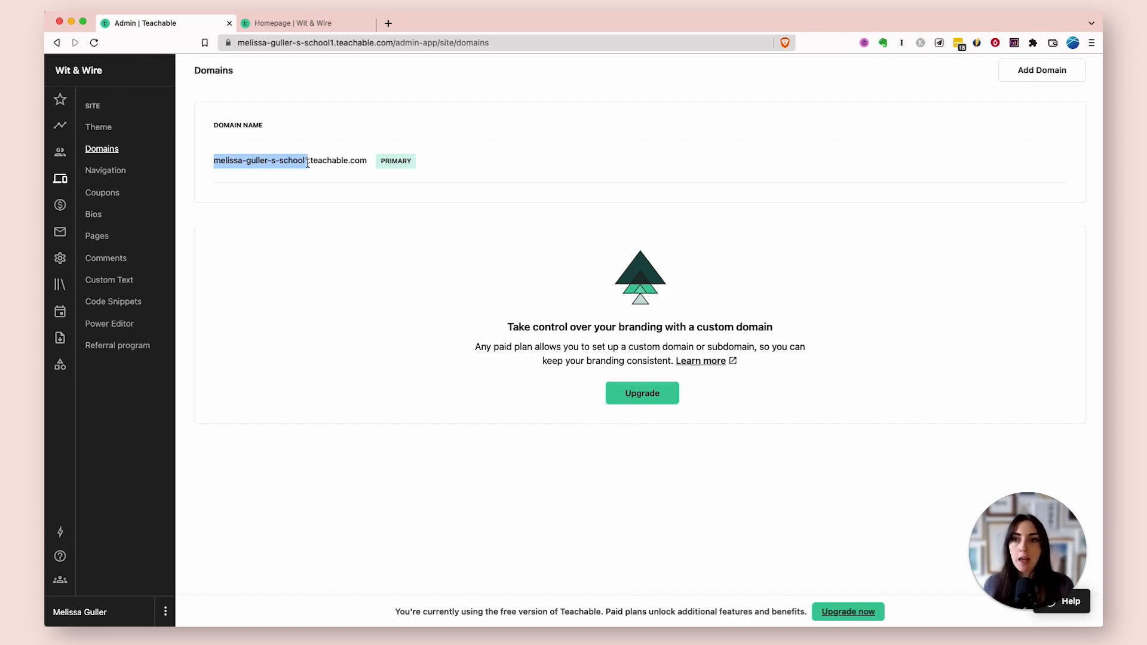
pyautogui.moveTo(310, 160); pyautogui.dragTo(379, 165)
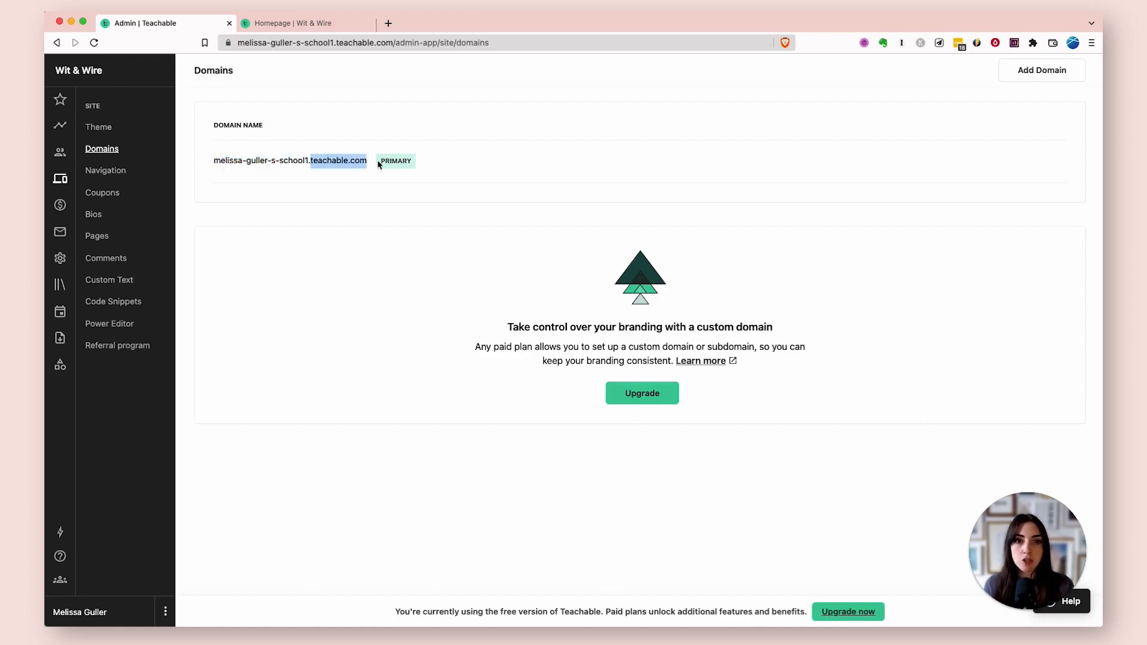
pyautogui.moveTo(305, 161); pyautogui.dragTo(209, 161)
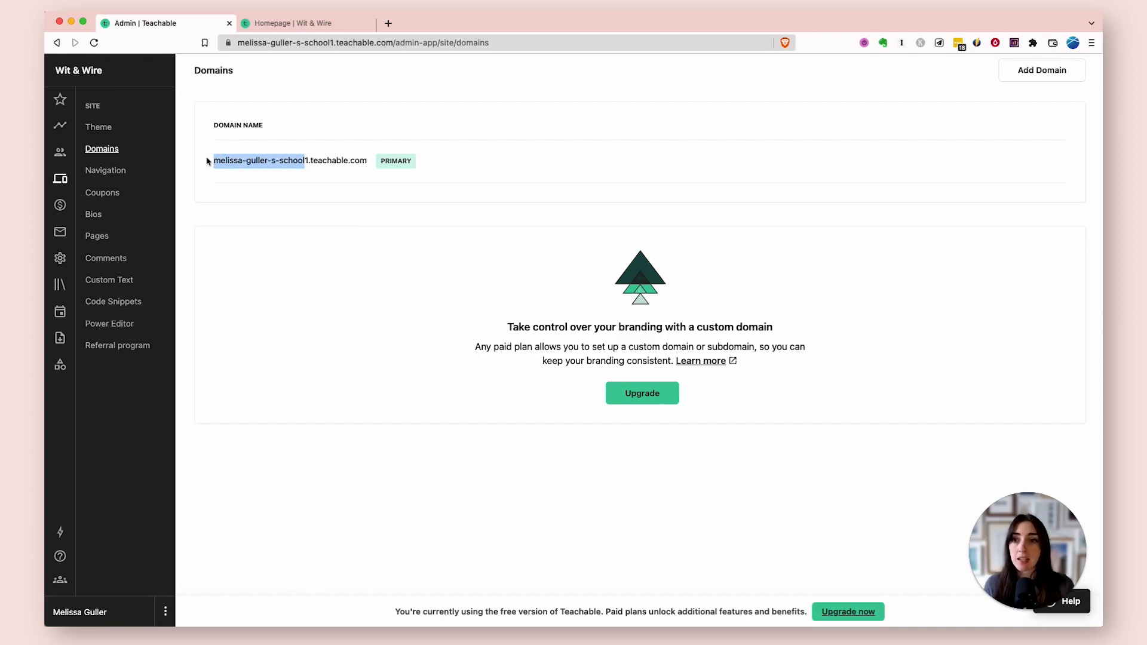
pyautogui.click(1036, 78)
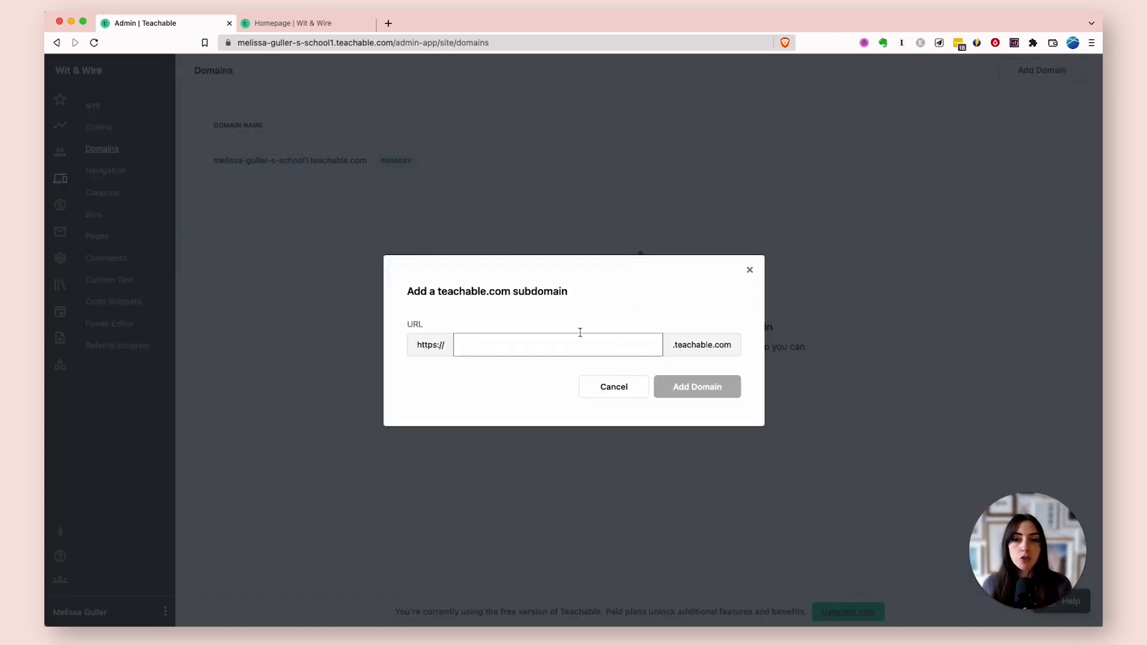
pyautogui.write('melissa')
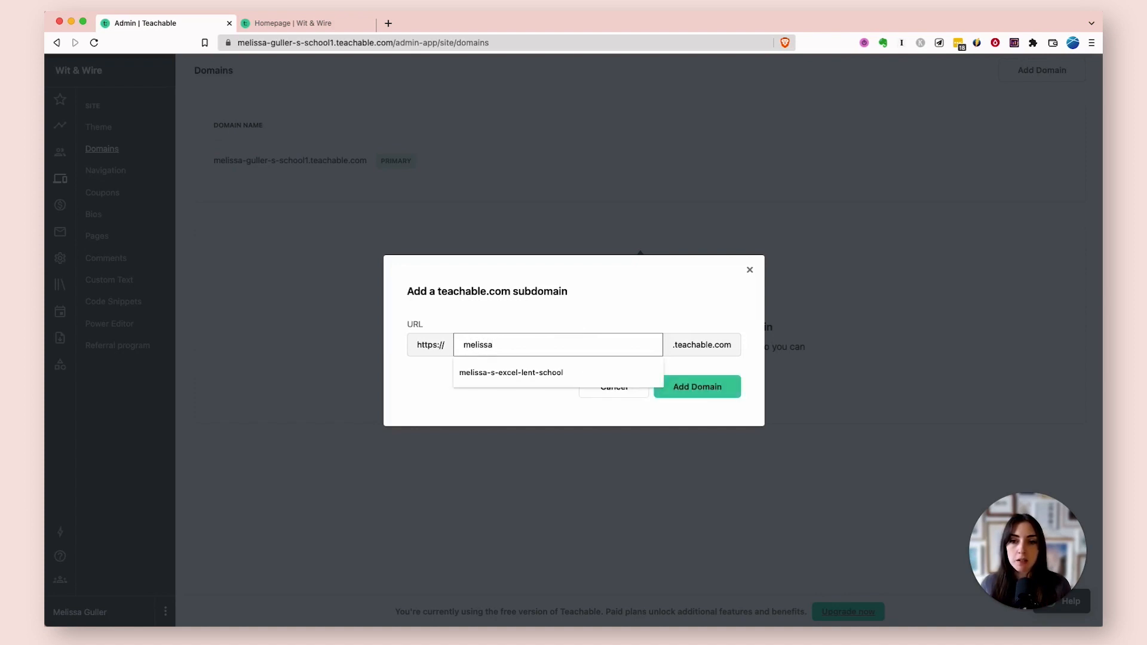
pyautogui.write('sawesomew')
pyautogui.write('e')
pyautogui.press('BackSpace')
pyautogui.press('BackSpace')
pyautogui.write('school')
# Step: Enter witandwireyoutubedemo as the new teachable.com subdomain and add the domain
pyautogui.press('super+a')
pyautogui.write('witandwire')
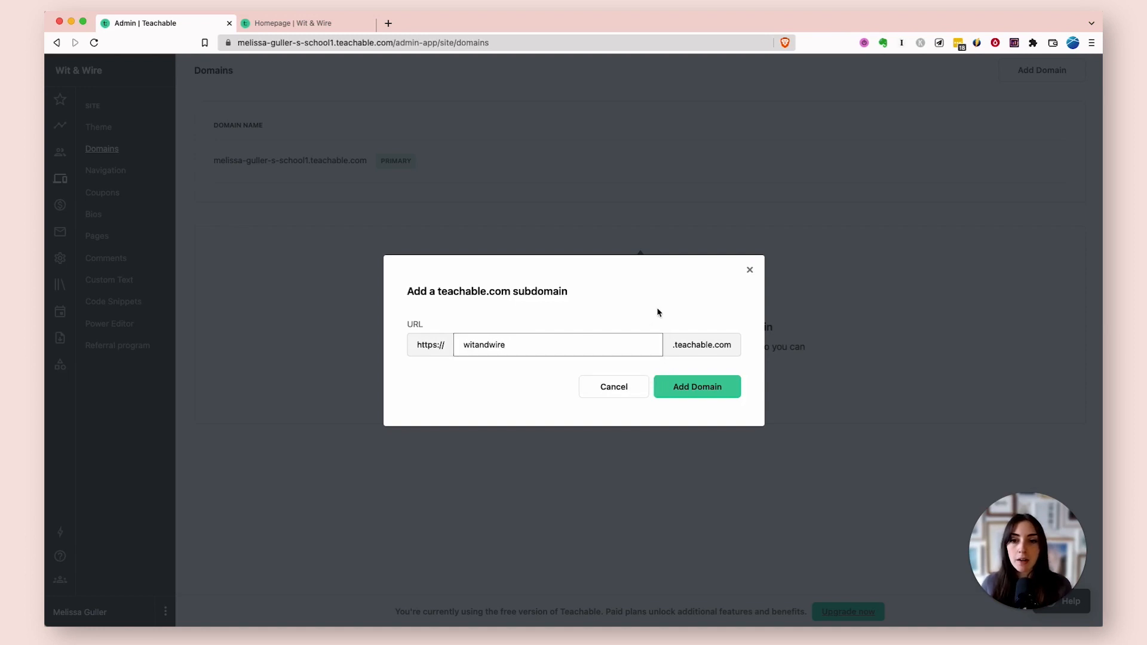
pyautogui.moveTo(505, 353); pyautogui.dragTo(464, 348)
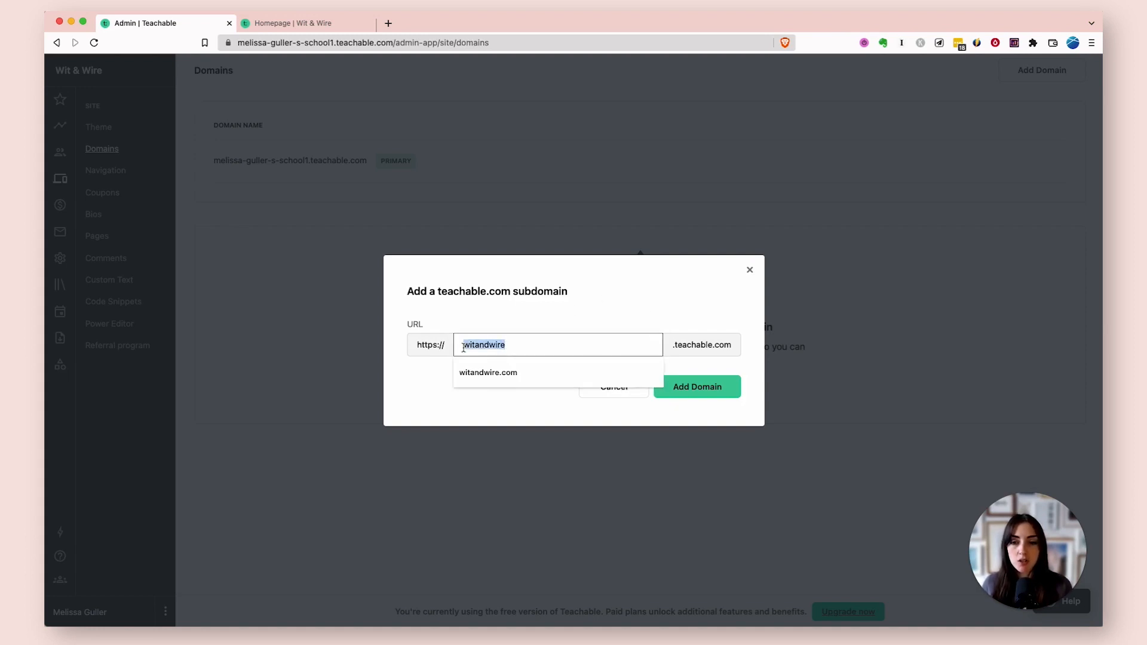
pyautogui.click(624, 319)
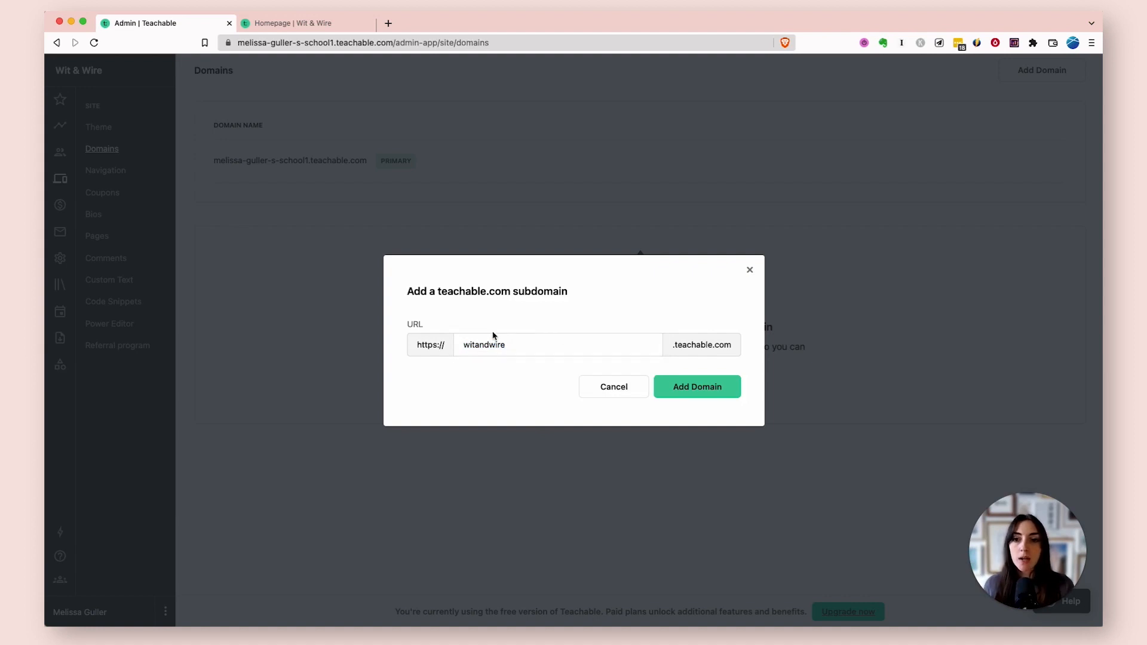
pyautogui.click(615, 341)
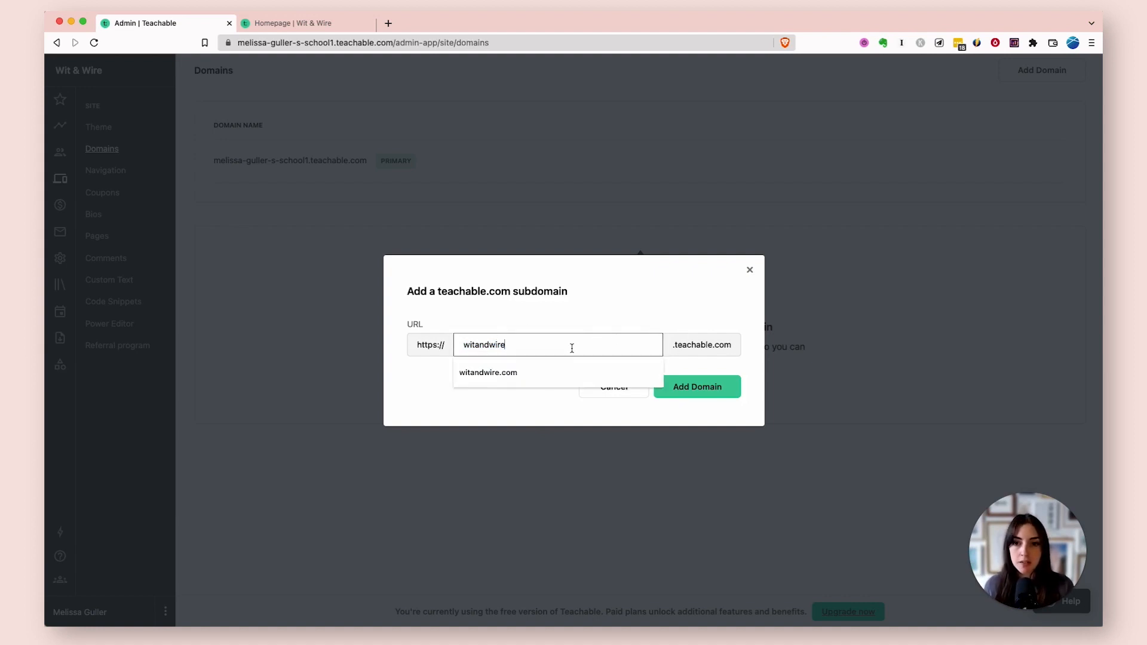
pyautogui.write('youtubedemo')
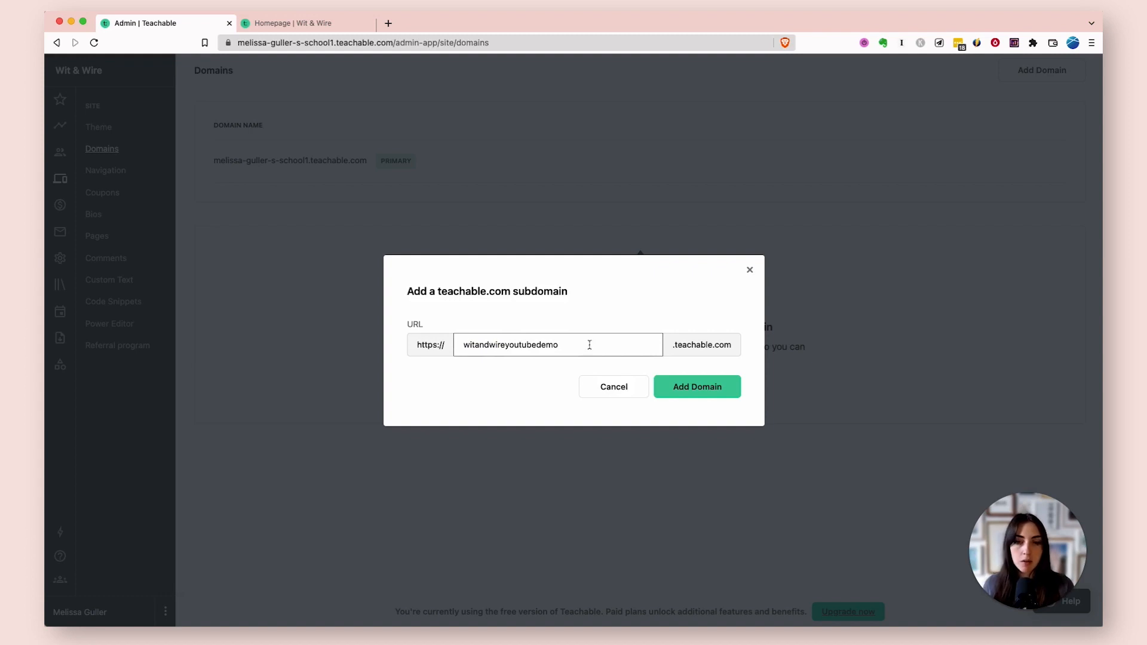
pyautogui.click(720, 391)
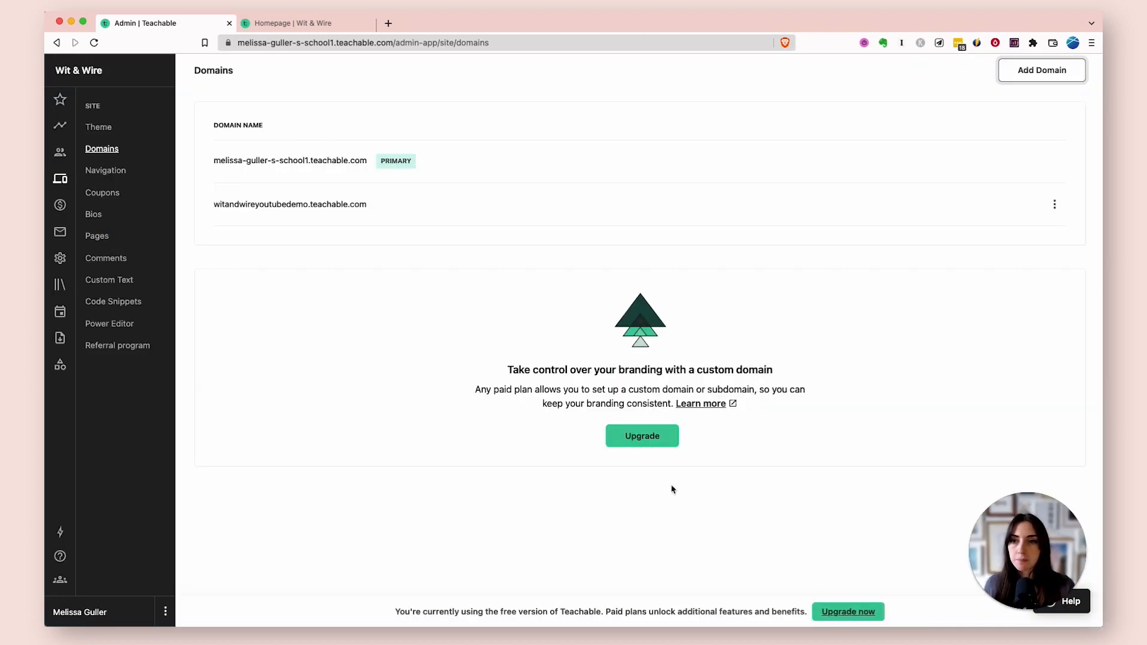
# Step: Make witandwireyoutubedemo.teachable.com the school's primary domain
pyautogui.click(1054, 205)
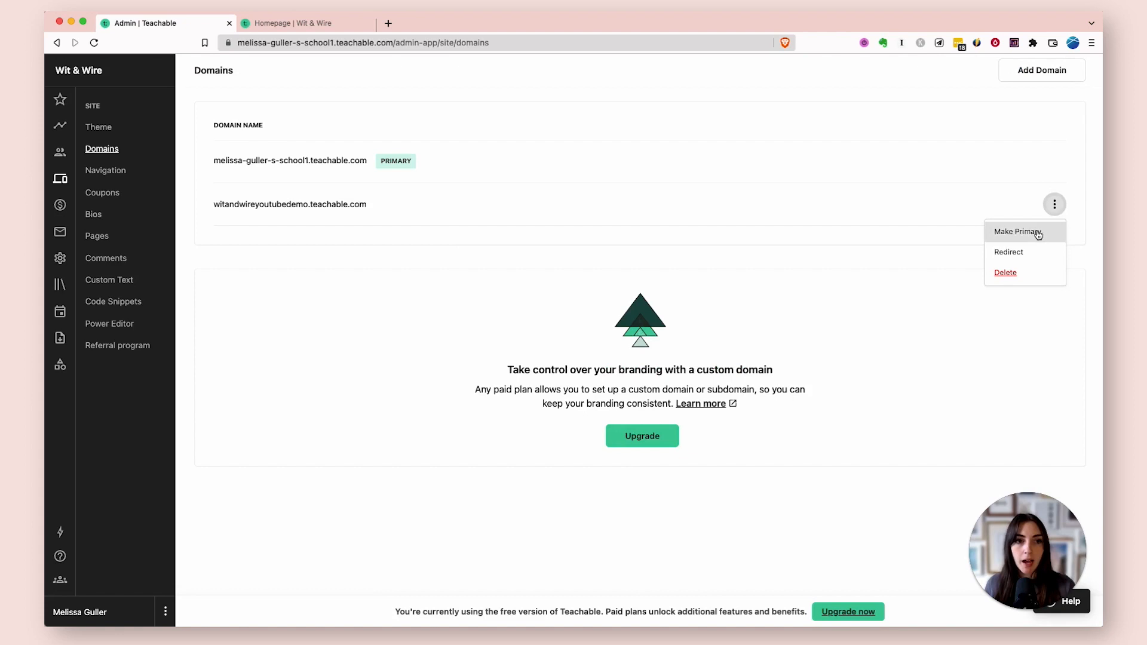
pyautogui.click(1010, 232)
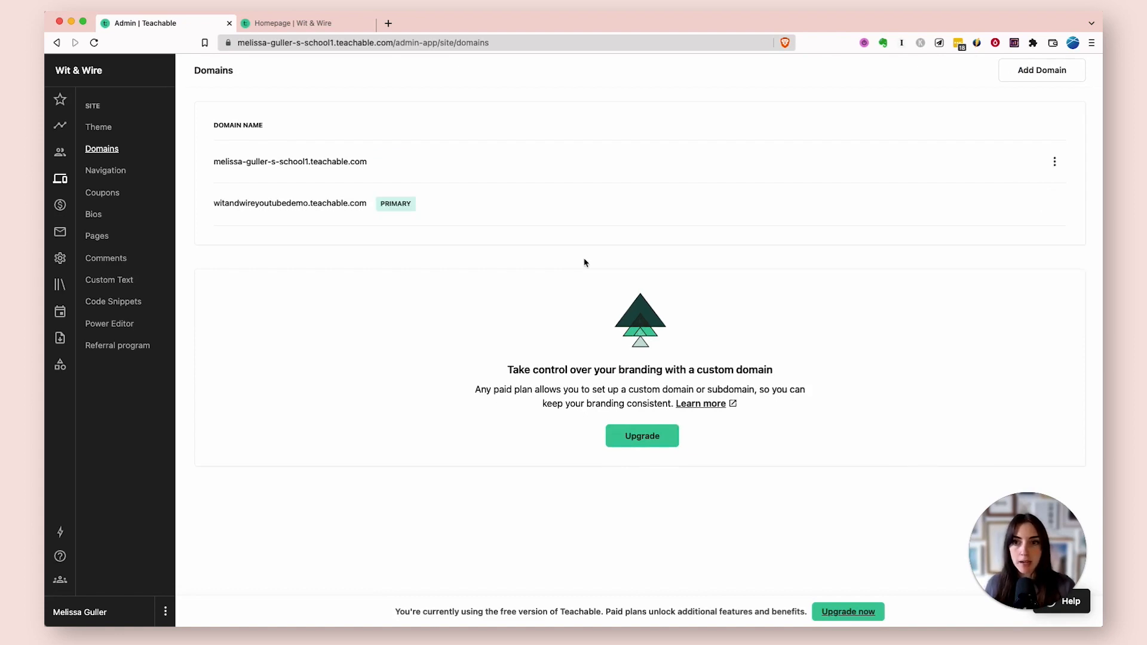
pyautogui.moveTo(367, 204); pyautogui.dragTo(208, 209)
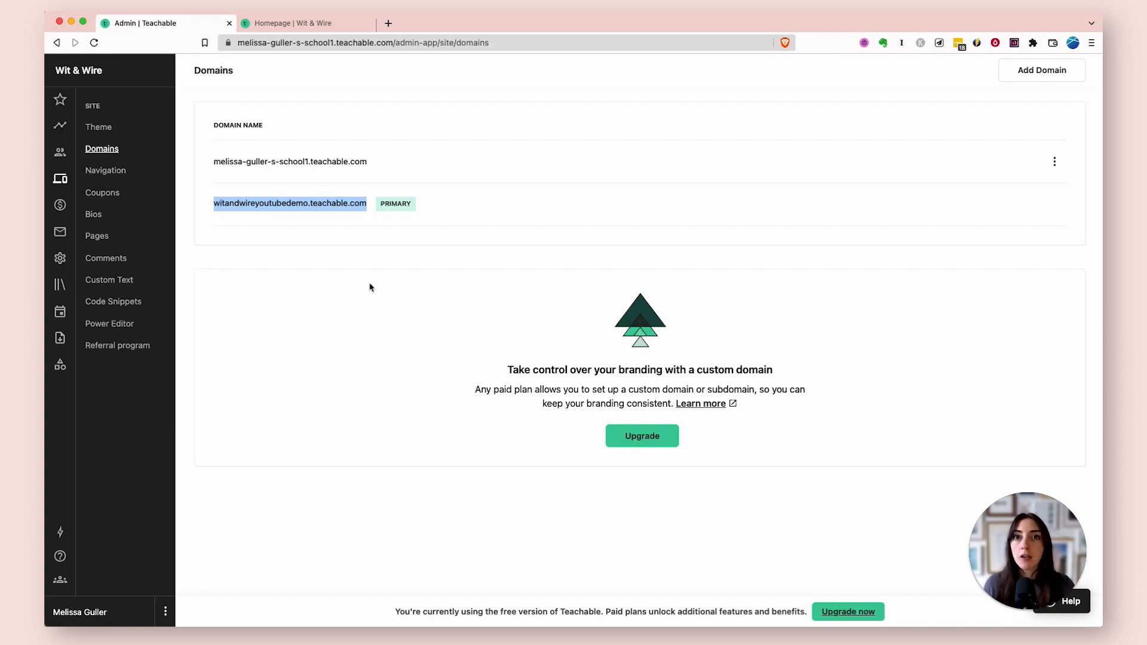
pyautogui.moveTo(312, 203); pyautogui.dragTo(373, 209)
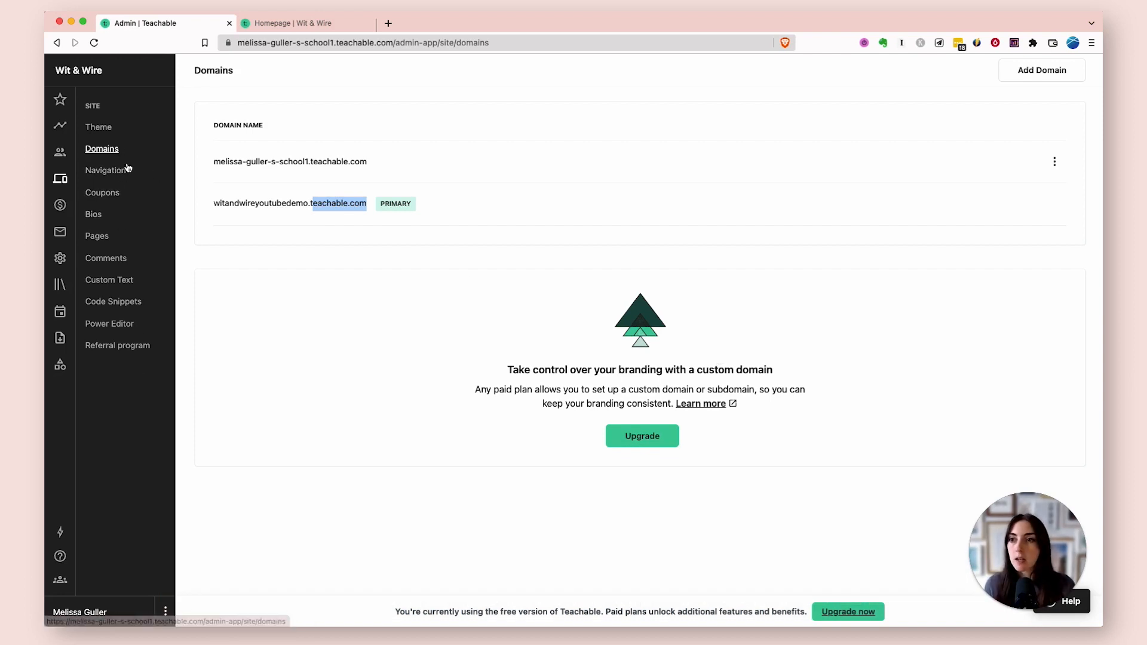
# Step: Look over the site's Navigation settings, compare them with the homepage preview, and check the Coupons page
pyautogui.click(110, 172)
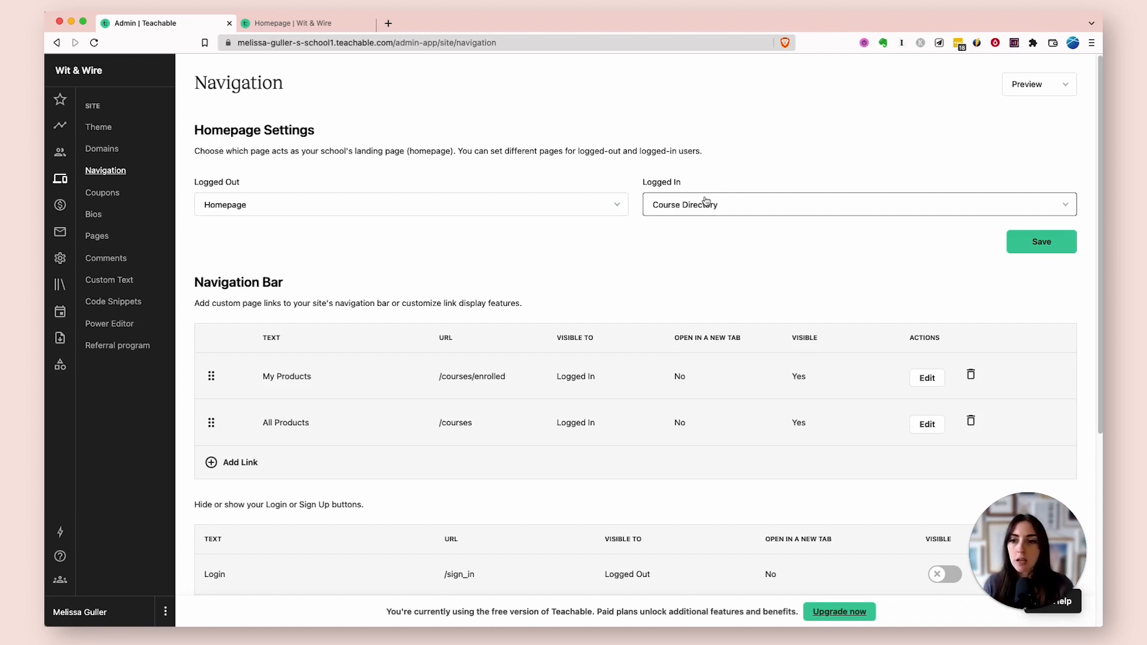
pyautogui.scroll(-5, 705, 201)
pyautogui.scroll(5, 707, 341)
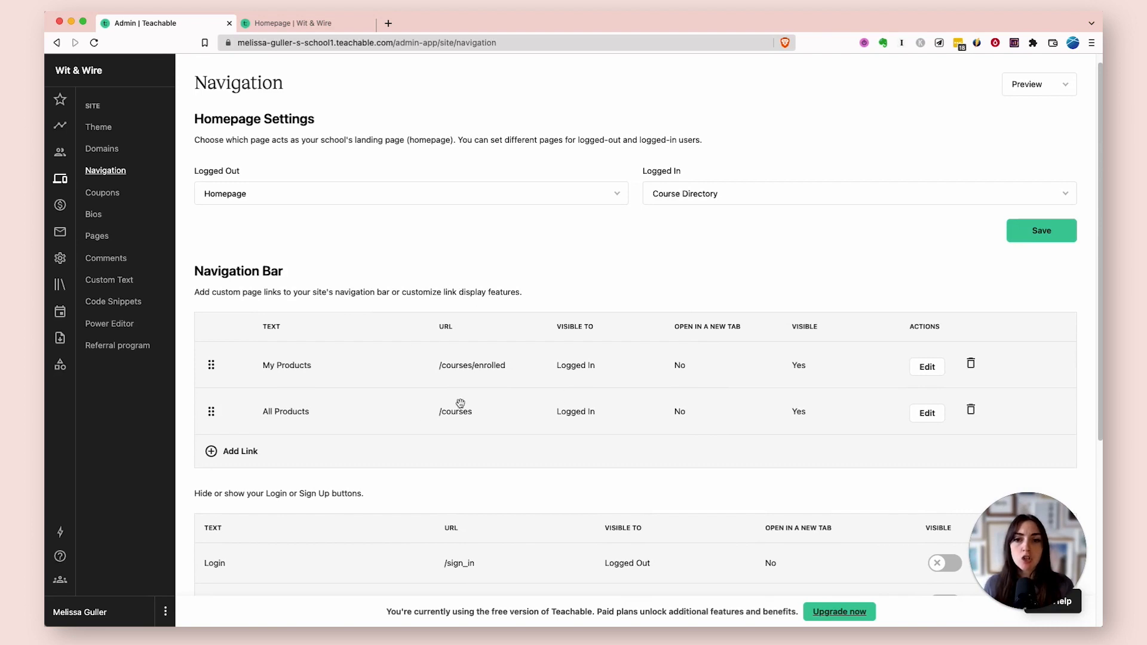
pyautogui.click(319, 27)
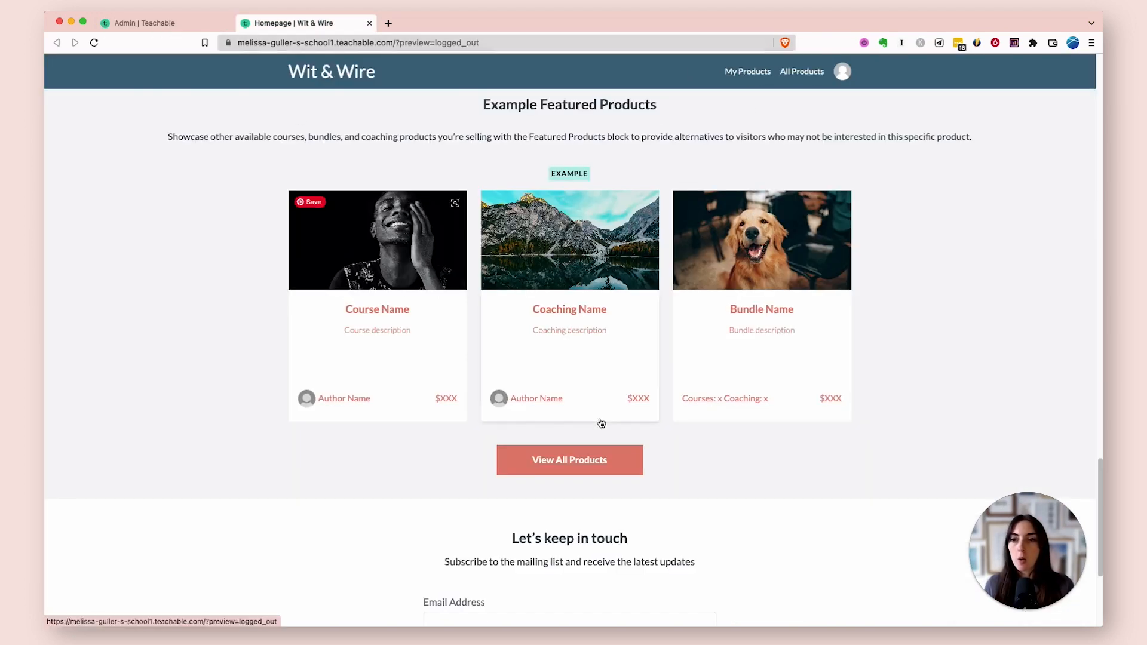
pyautogui.scroll(-4, 601, 423)
pyautogui.click(184, 26)
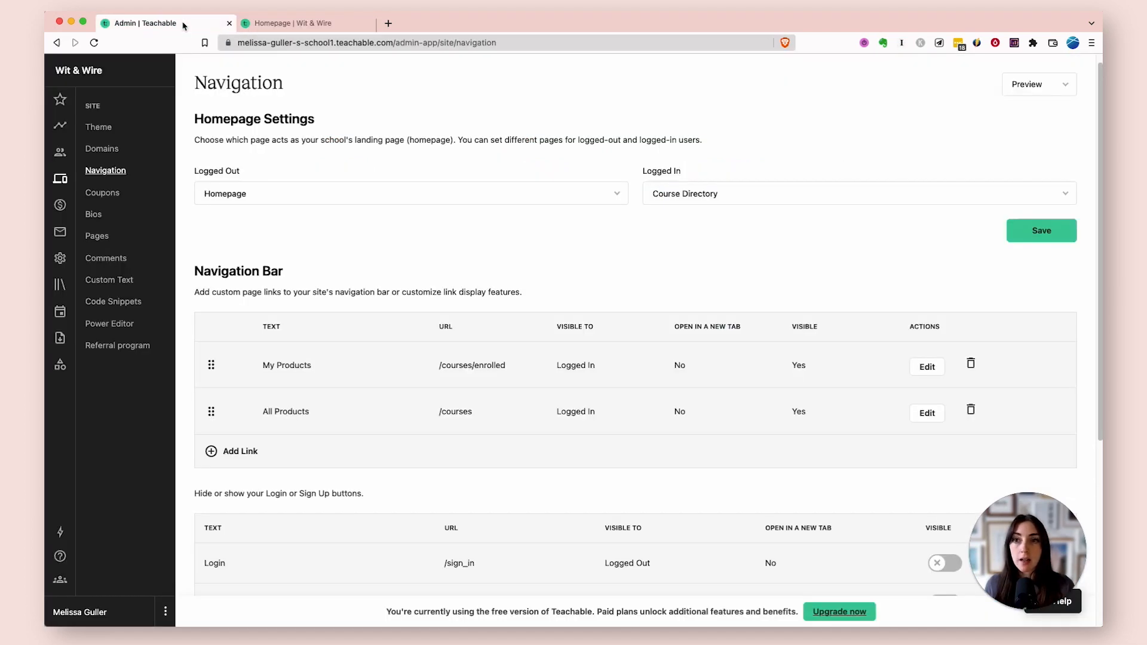
pyautogui.click(138, 198)
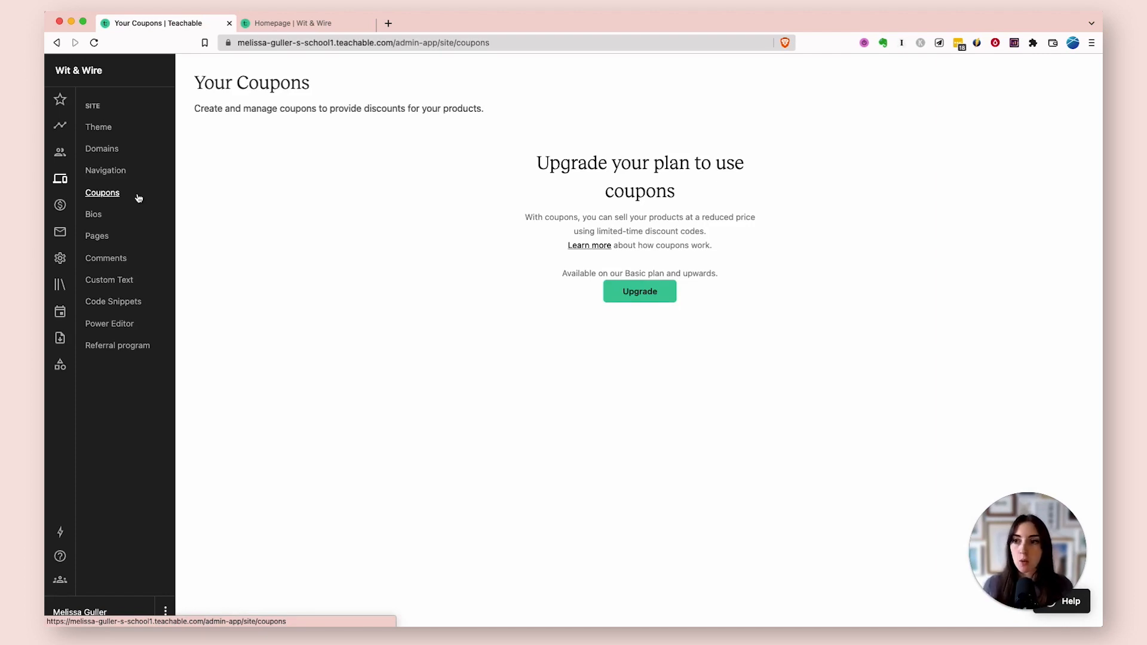
# Step: Fill in the existing author's bio with a profile image, a short biography and website, YouTube, podcast, Instagram and TikTok links, and save it
pyautogui.click(134, 219)
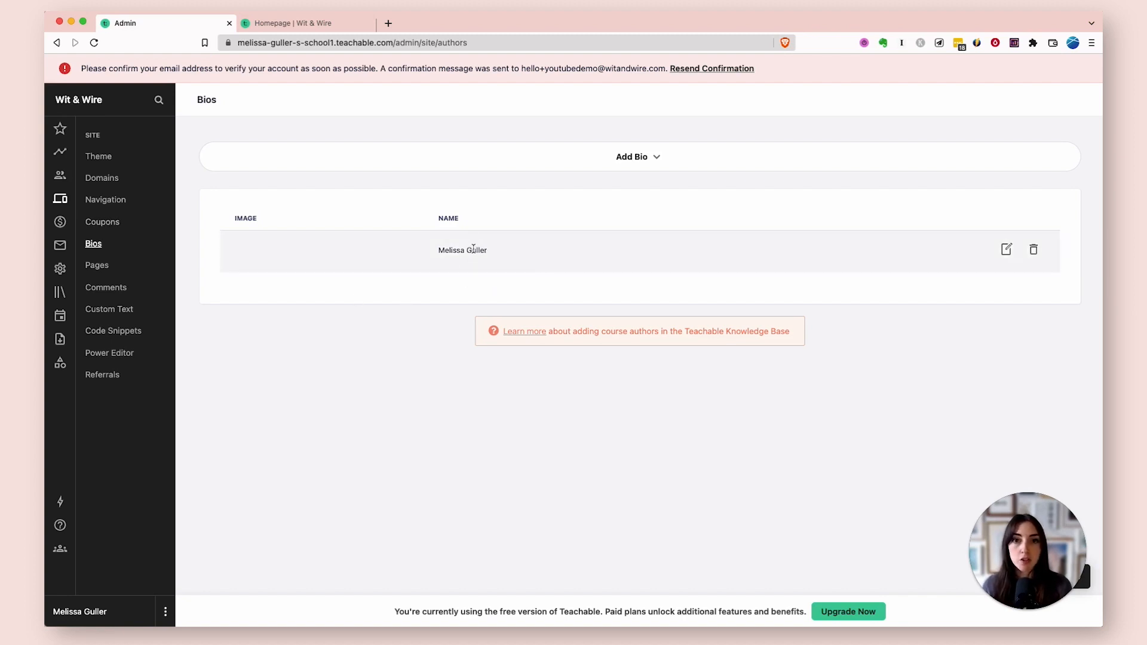
pyautogui.click(1005, 251)
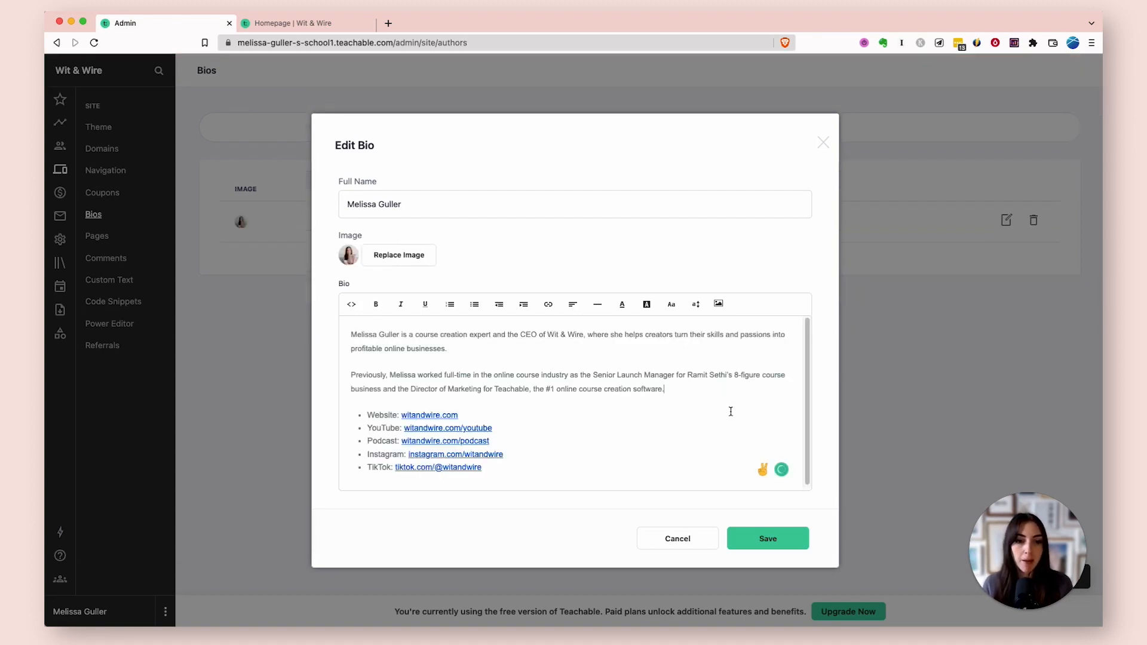
pyautogui.click(770, 537)
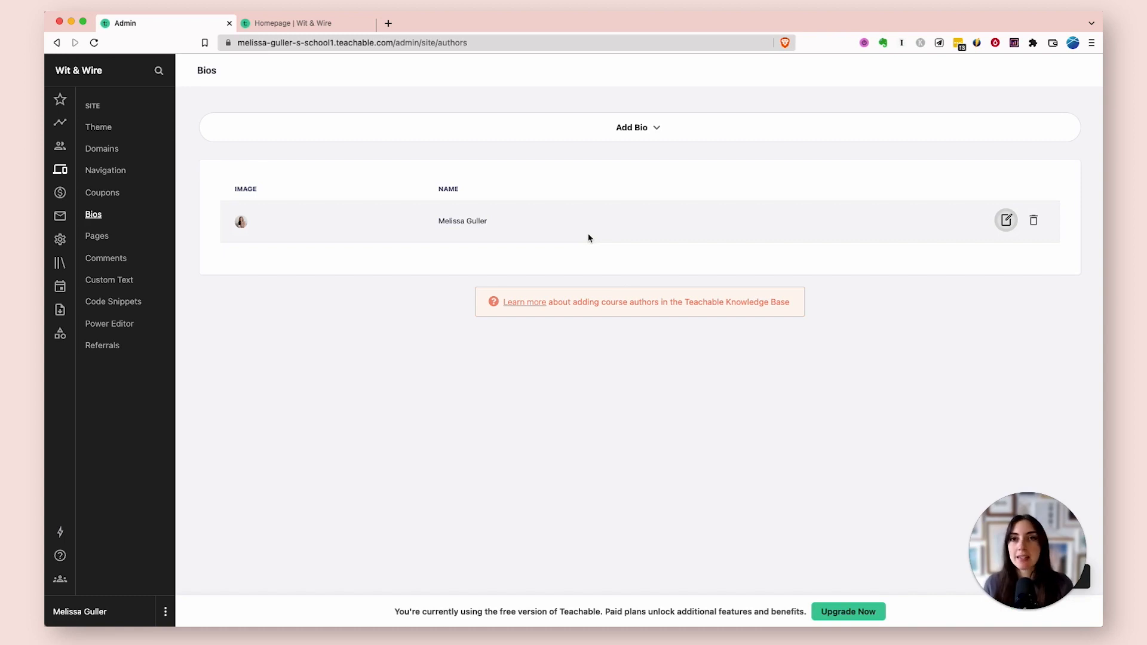
# Step: Check the school's Product Pages, return to School Pages, open the Homepage for editing and look over its layout
pyautogui.click(114, 238)
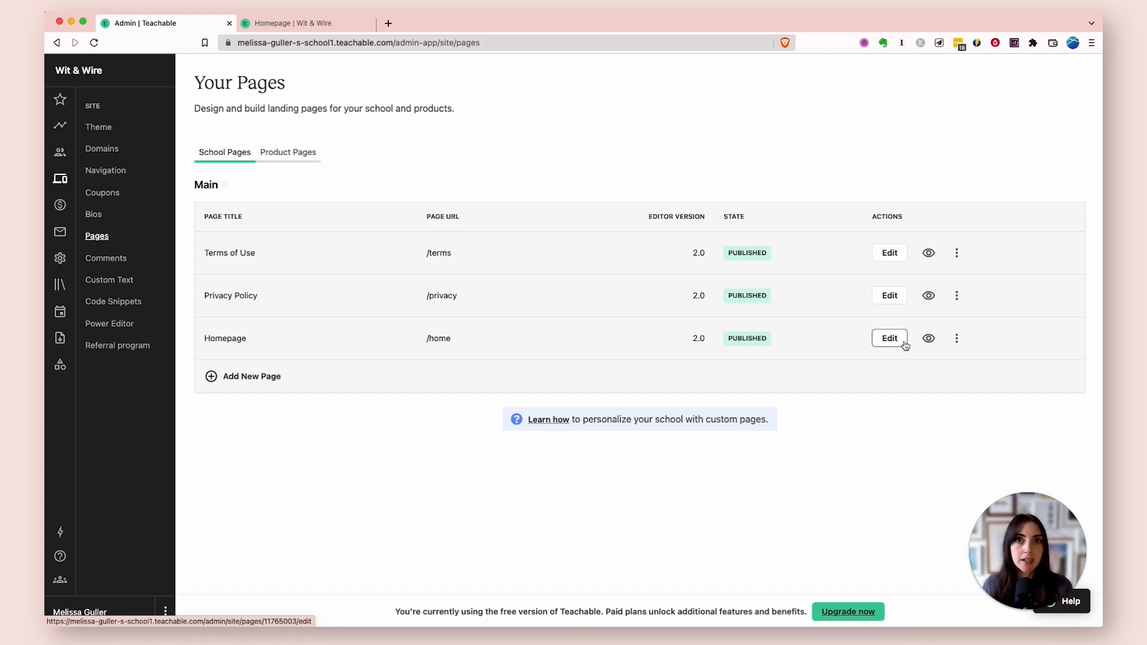
pyautogui.click(316, 153)
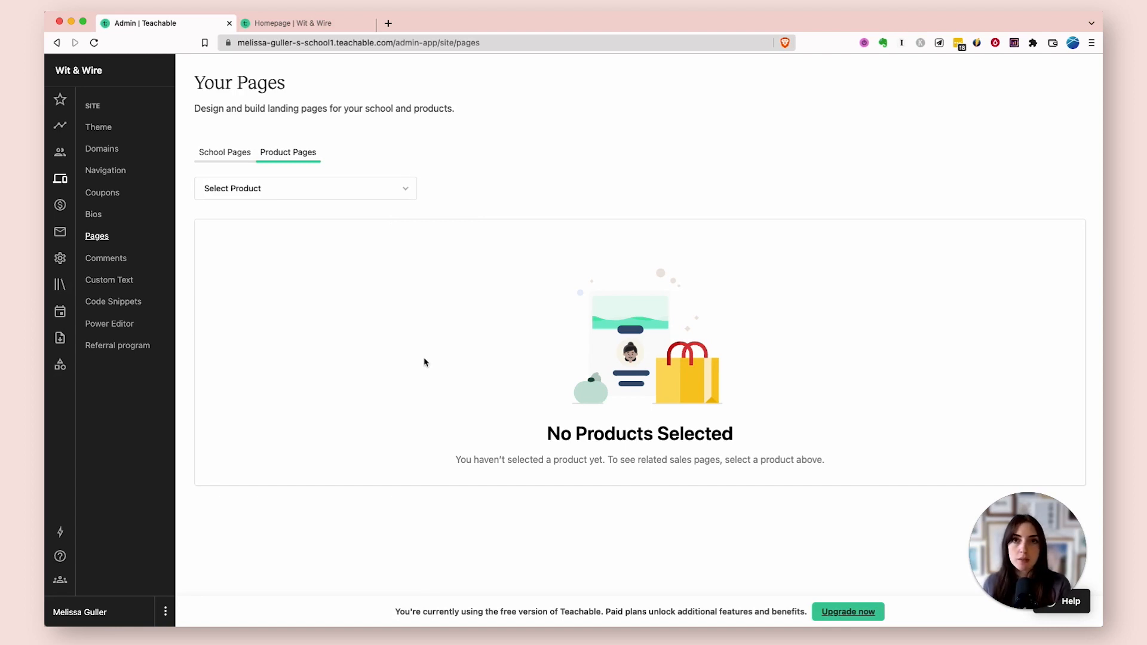
pyautogui.click(219, 156)
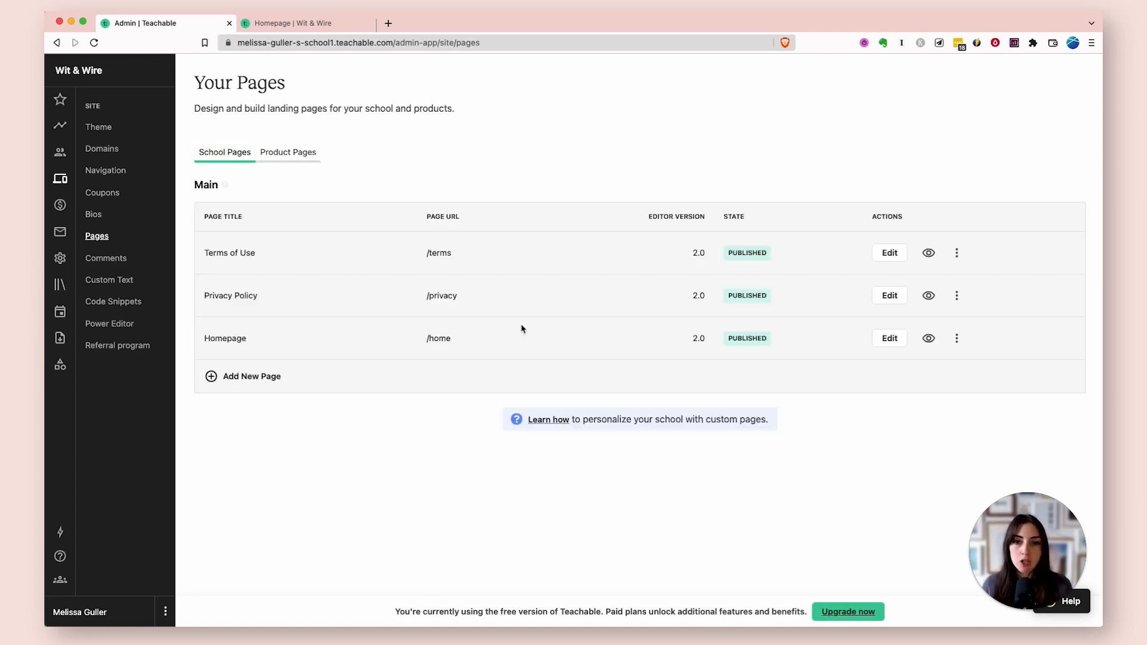
pyautogui.click(901, 342)
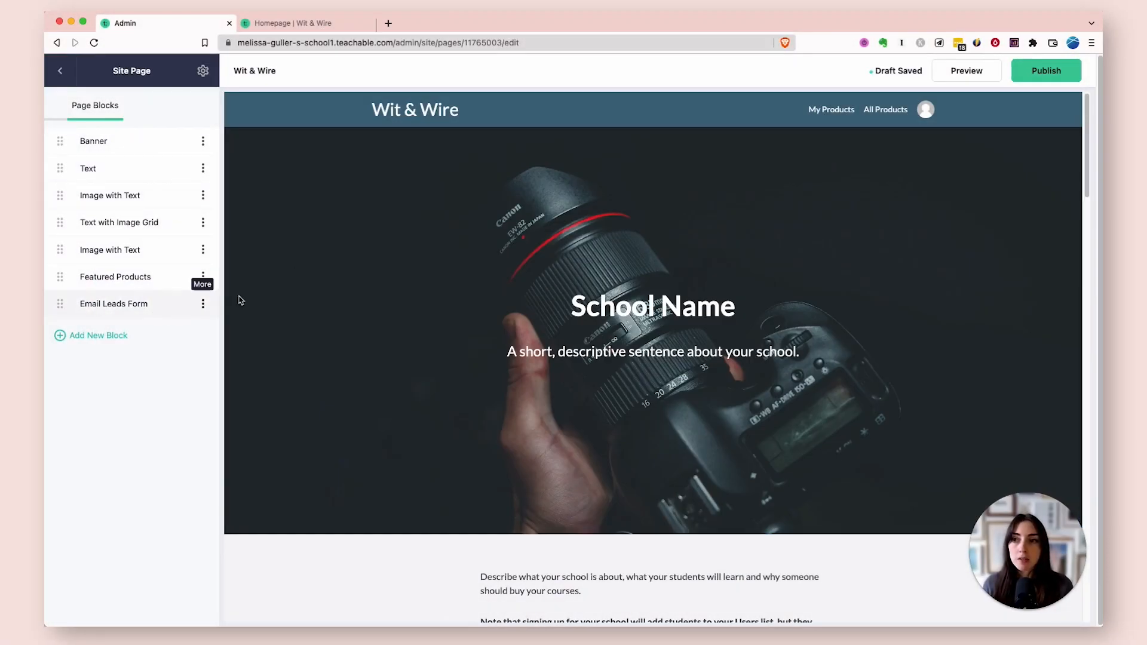
pyautogui.scroll(-3, 436, 266)
pyautogui.scroll(-5, 496, 414)
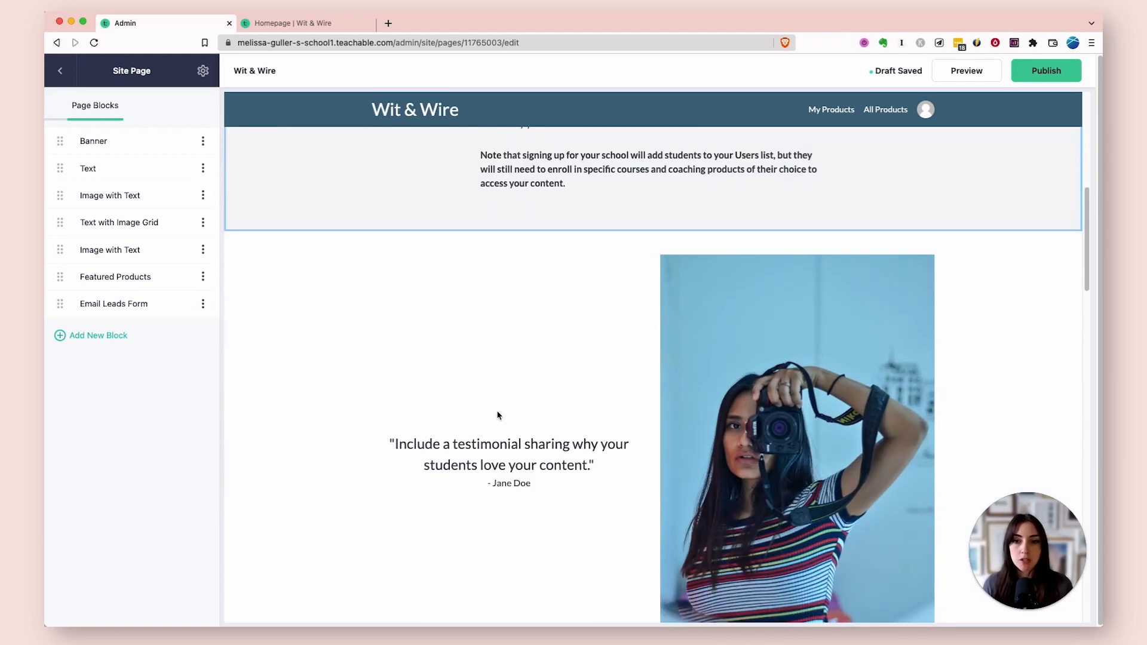
pyautogui.scroll(8, 498, 414)
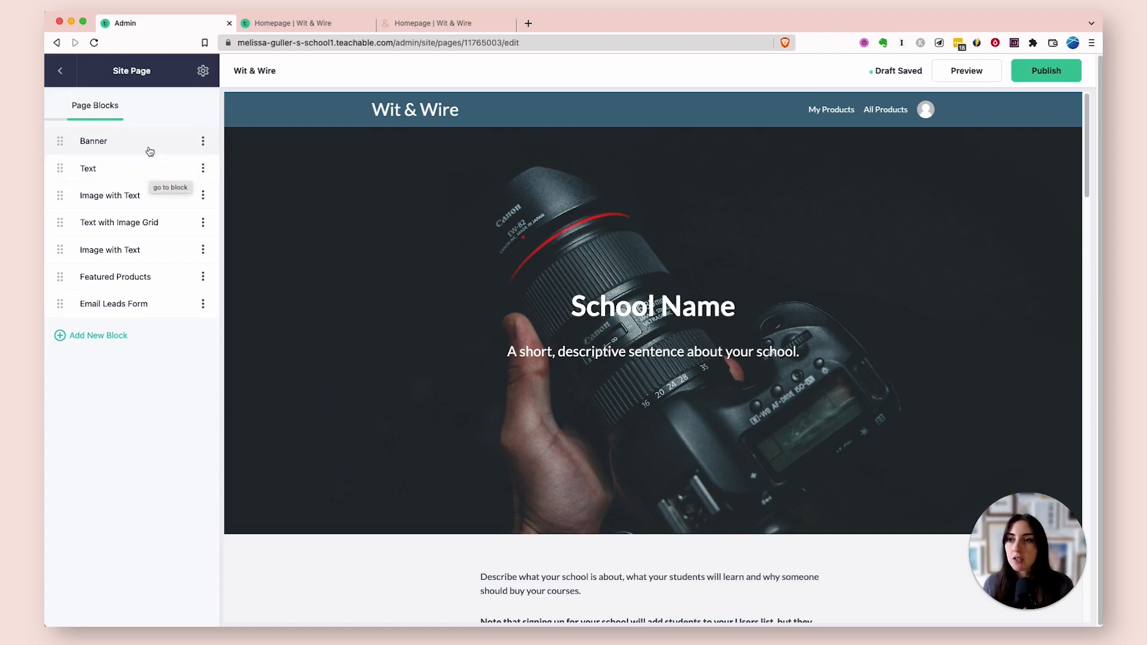
# Step: Review the content and design settings of the homepage's Text block and set its content width to 800 px
pyautogui.click(149, 170)
pyautogui.moveTo(64, 203); pyautogui.dragTo(201, 348)
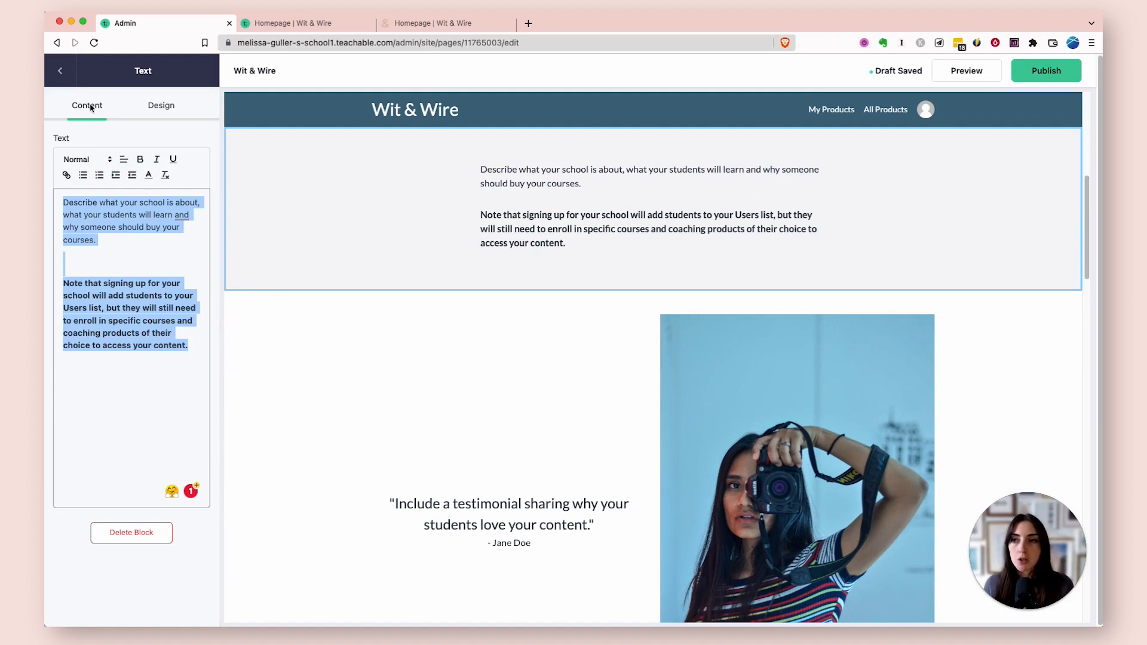
pyautogui.click(152, 106)
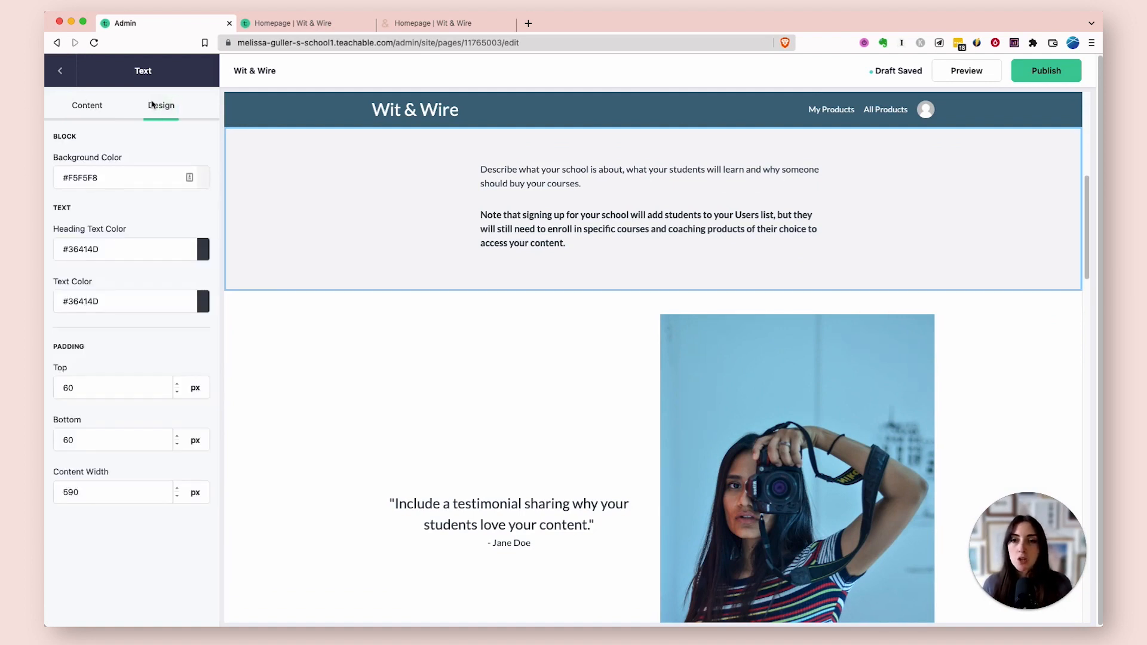
pyautogui.click(93, 107)
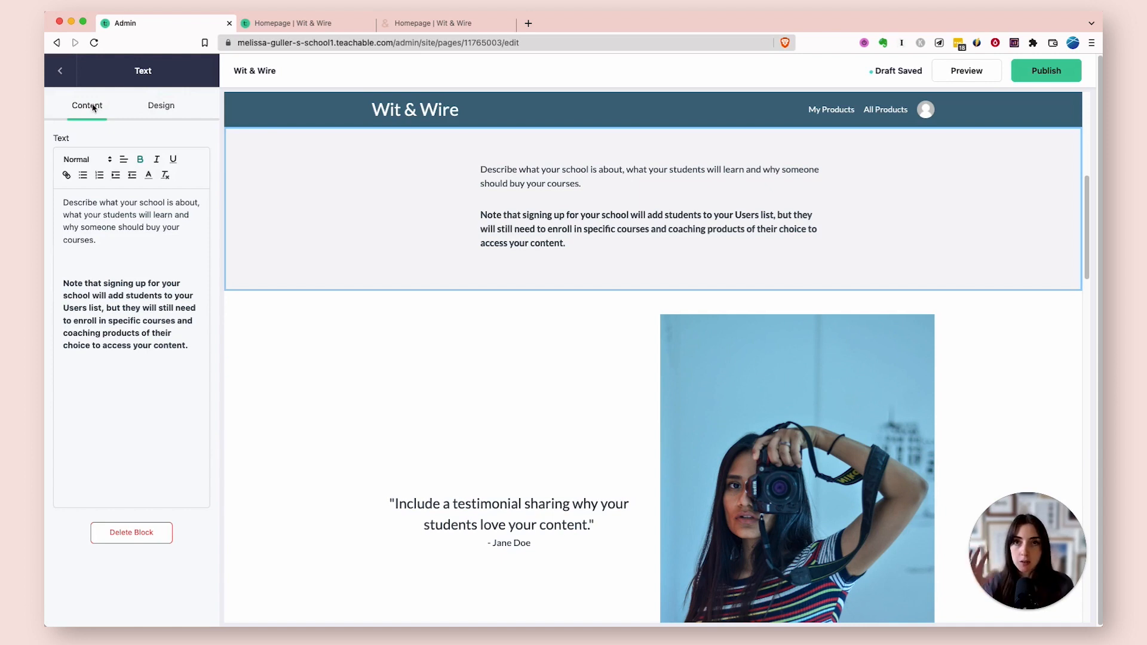
pyautogui.click(167, 106)
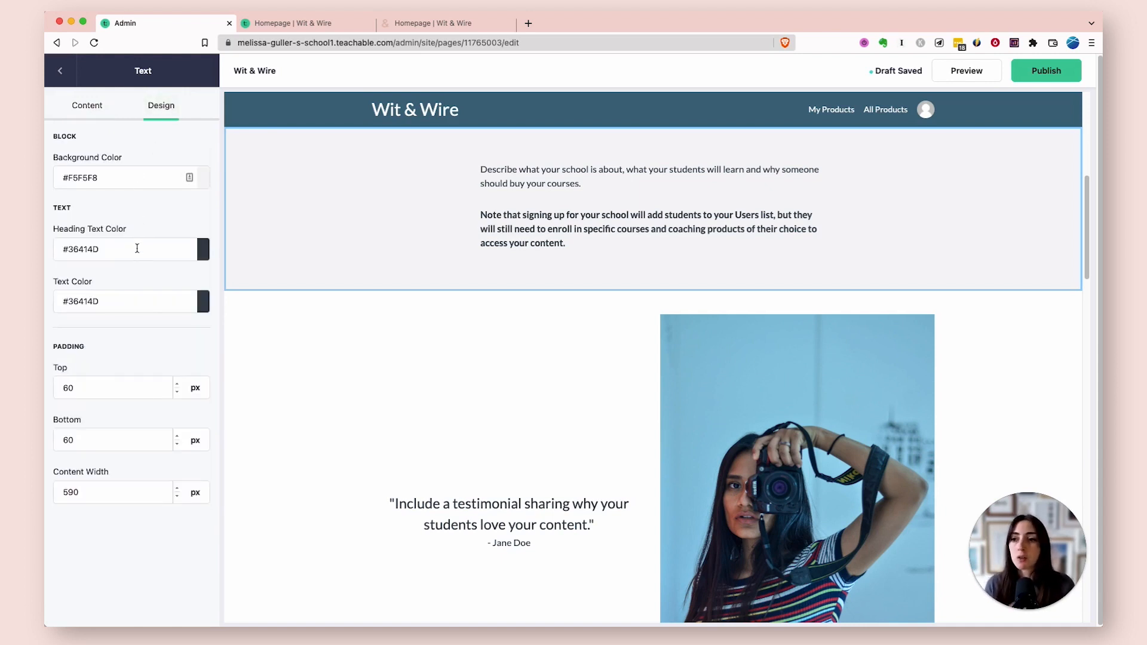
pyautogui.click(63, 388)
pyautogui.scroll(4, 544, 375)
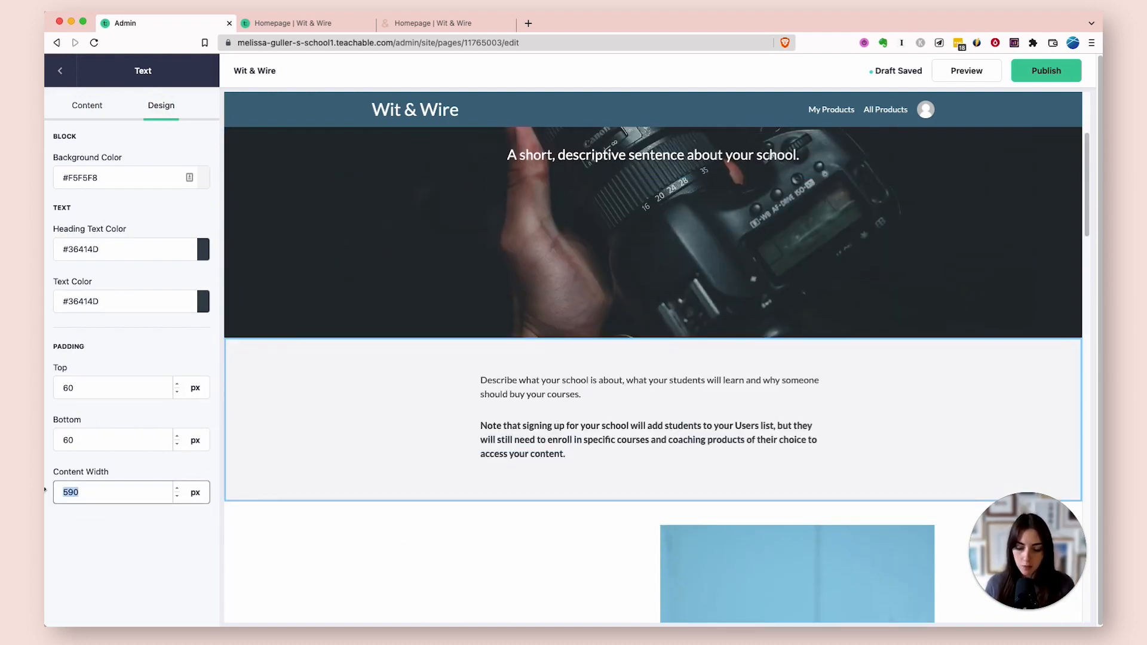
pyautogui.write('800')
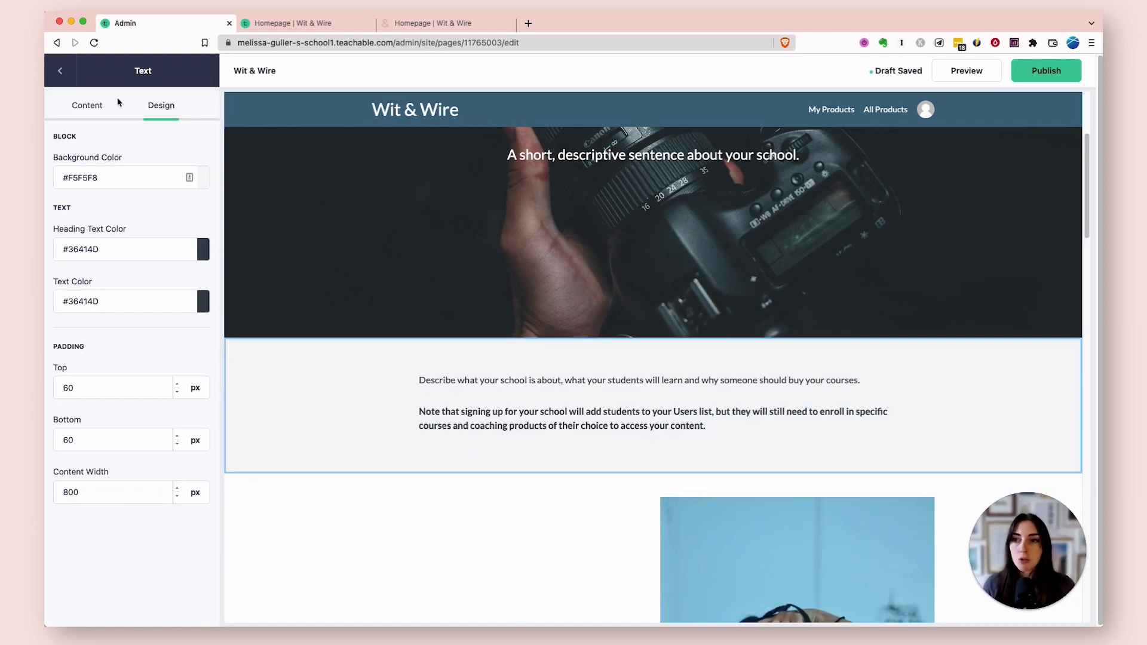
pyautogui.click(102, 105)
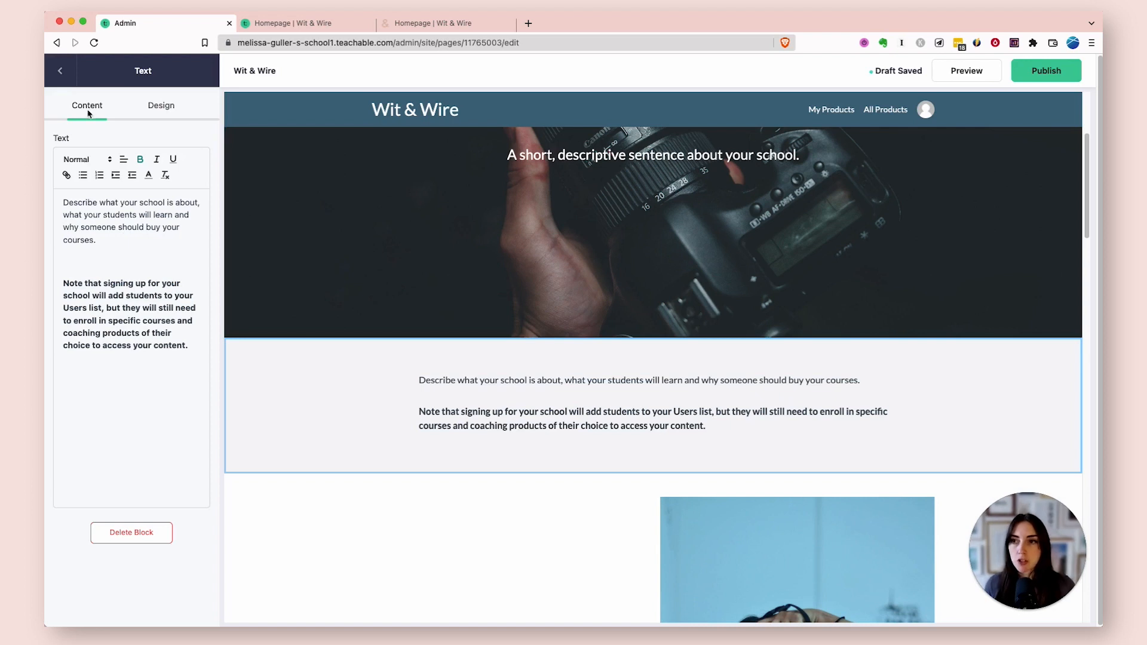
pyautogui.click(59, 70)
# Step: Examine the available block types, the Banner block's content and design settings, and the remaining homepage blocks
pyautogui.click(98, 332)
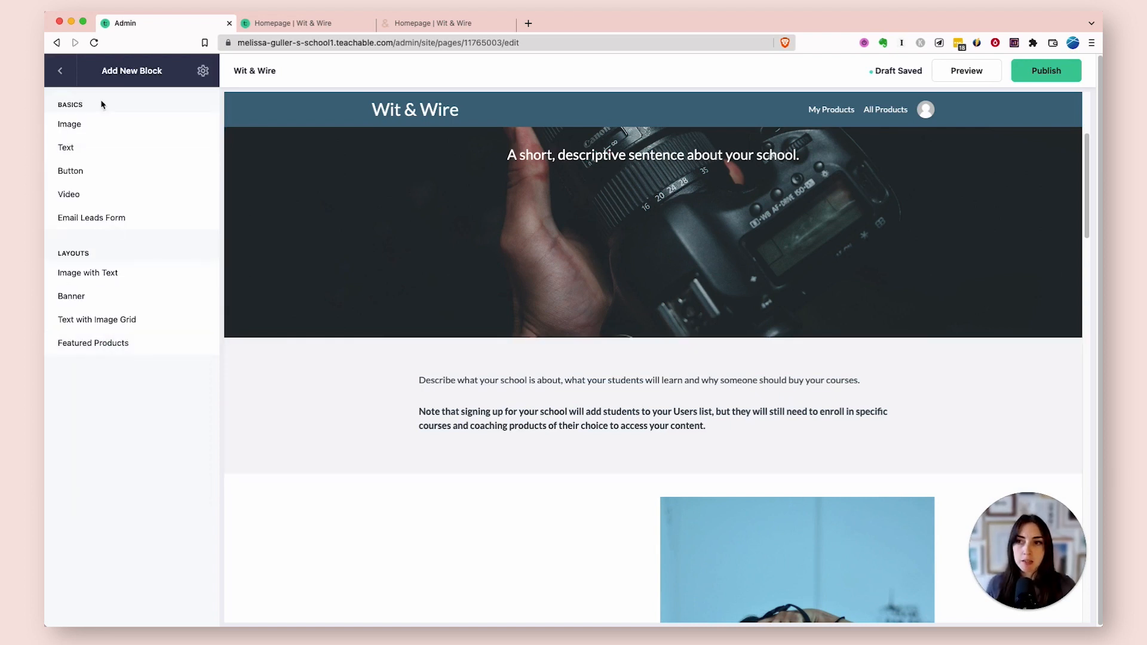
pyautogui.click(74, 81)
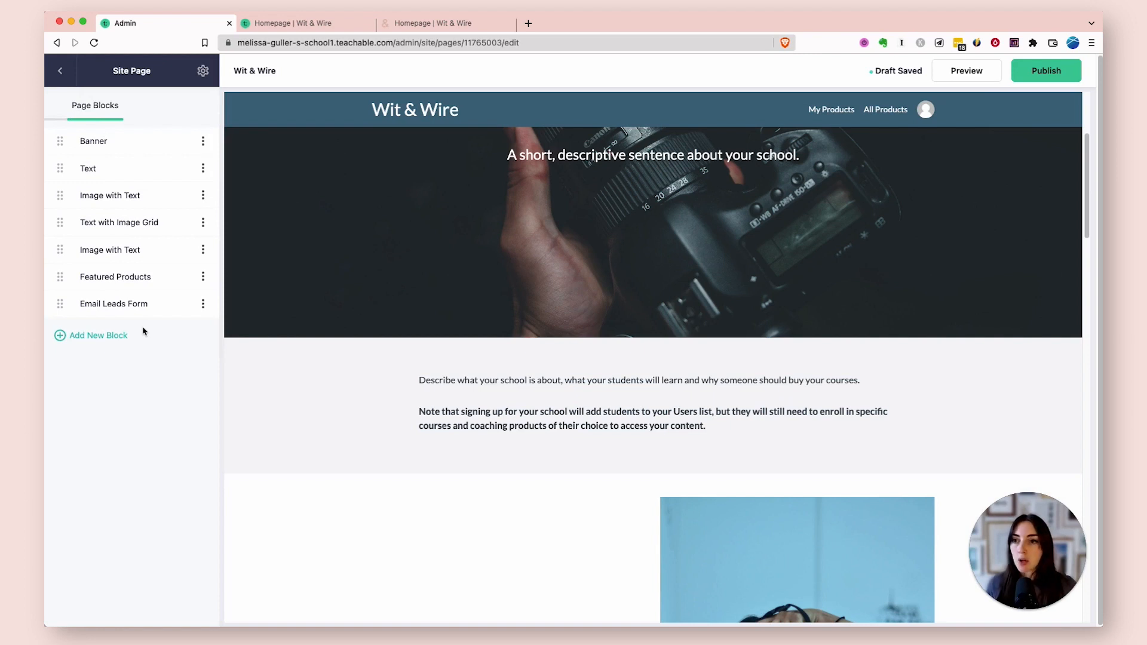
pyautogui.click(138, 148)
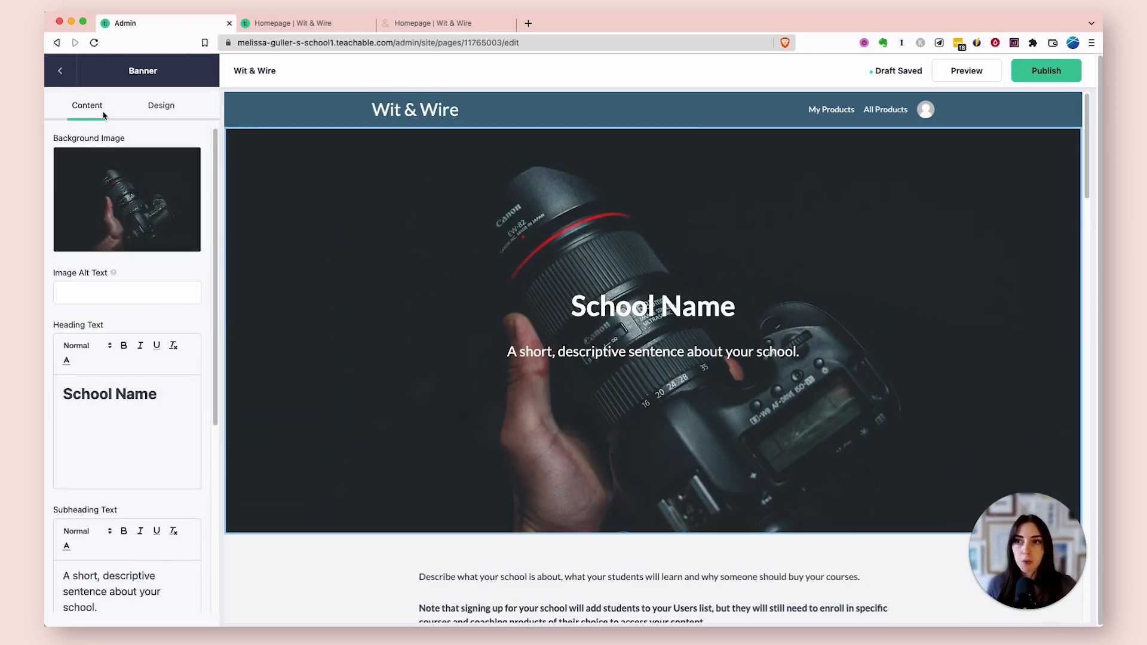
pyautogui.click(178, 112)
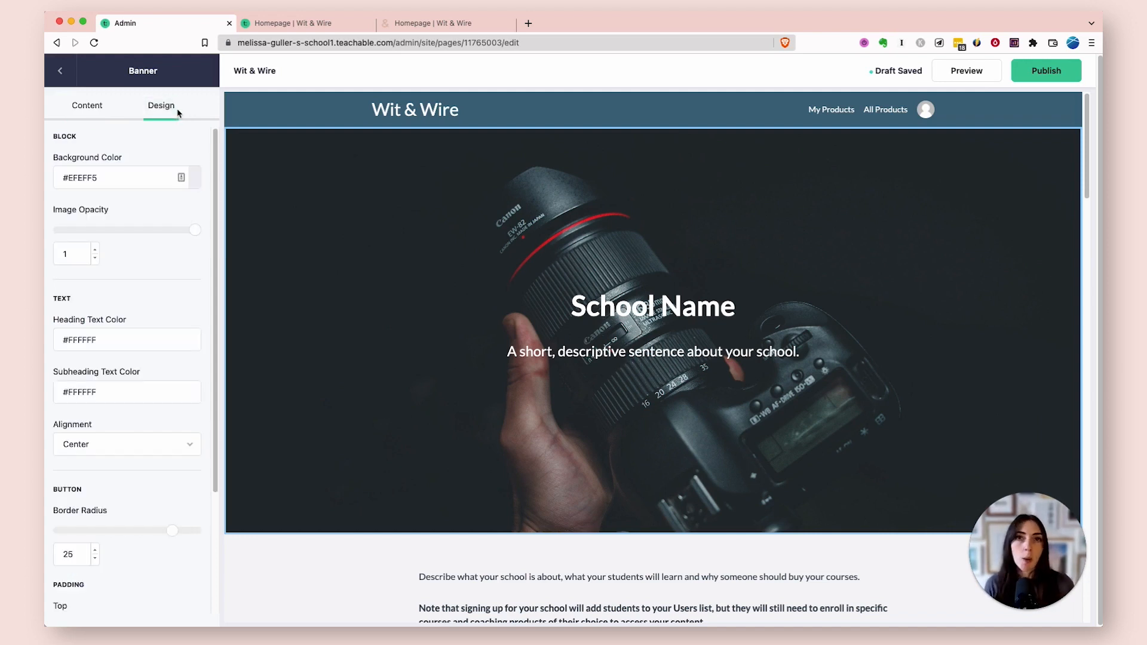
pyautogui.click(59, 71)
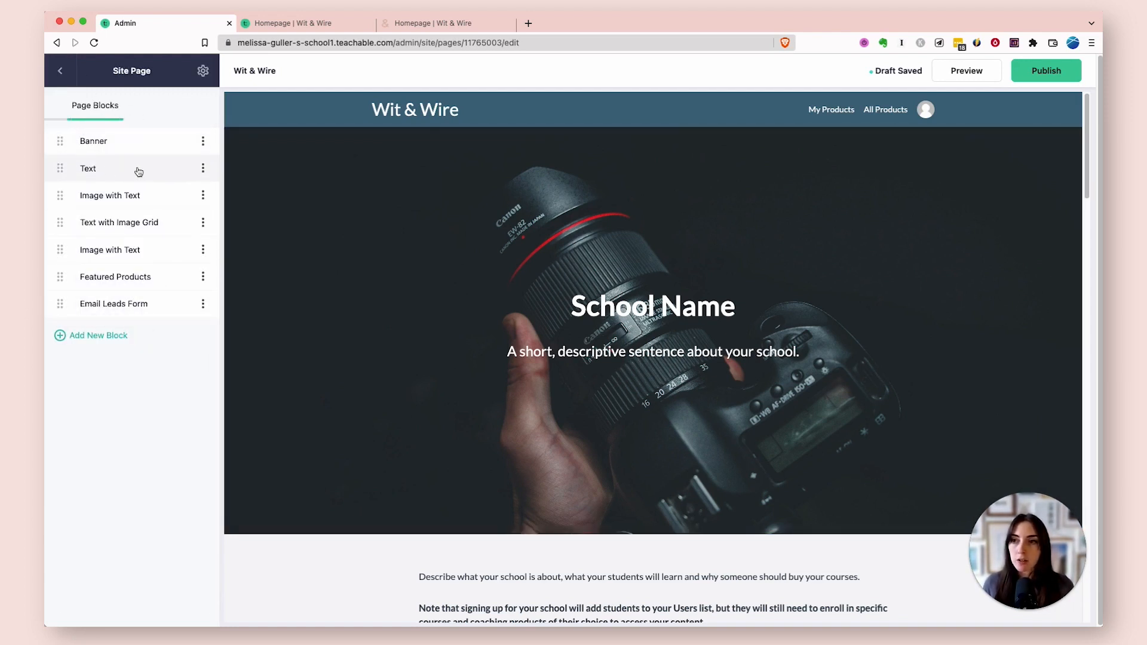
pyautogui.click(620, 258)
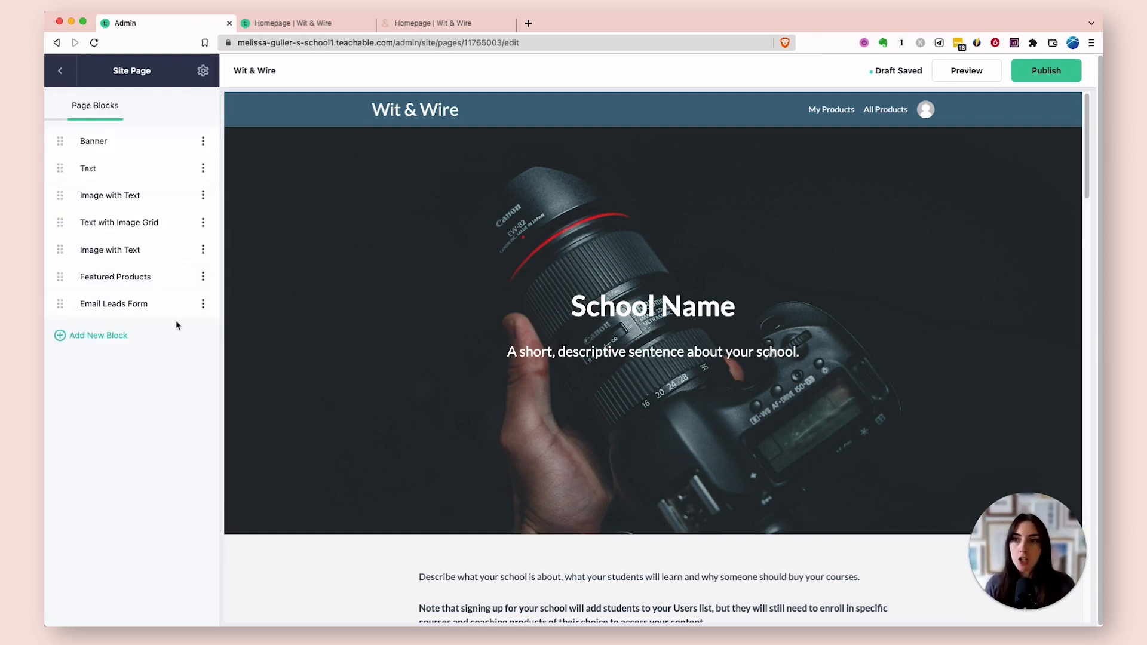
pyautogui.scroll(-7, 366, 318)
pyautogui.scroll(-10, 367, 319)
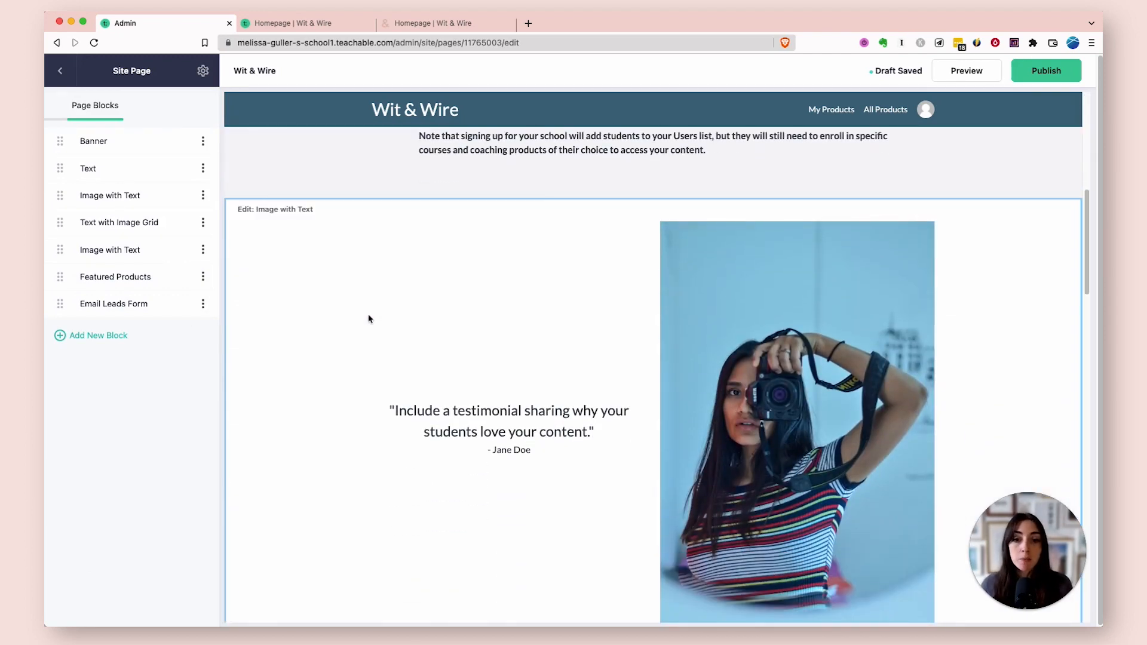
pyautogui.scroll(-9, 370, 315)
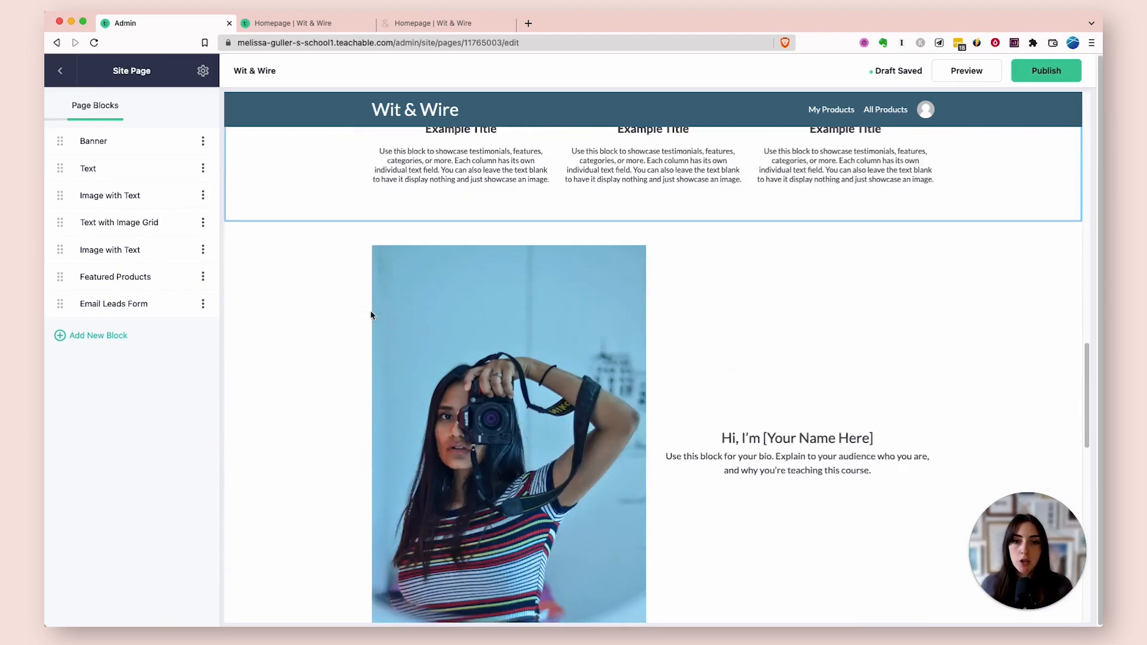
pyautogui.scroll(-1, 368, 313)
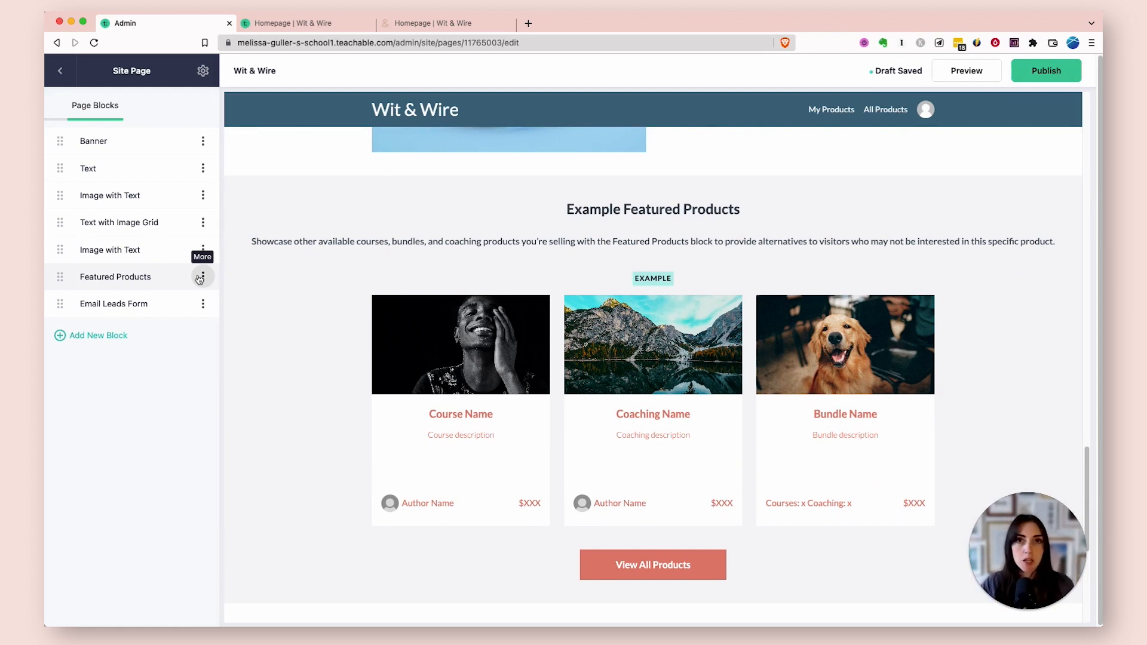
# Step: Delete the Featured Products and Email Leads Form blocks from the homepage
pyautogui.click(200, 276)
pyautogui.click(199, 368)
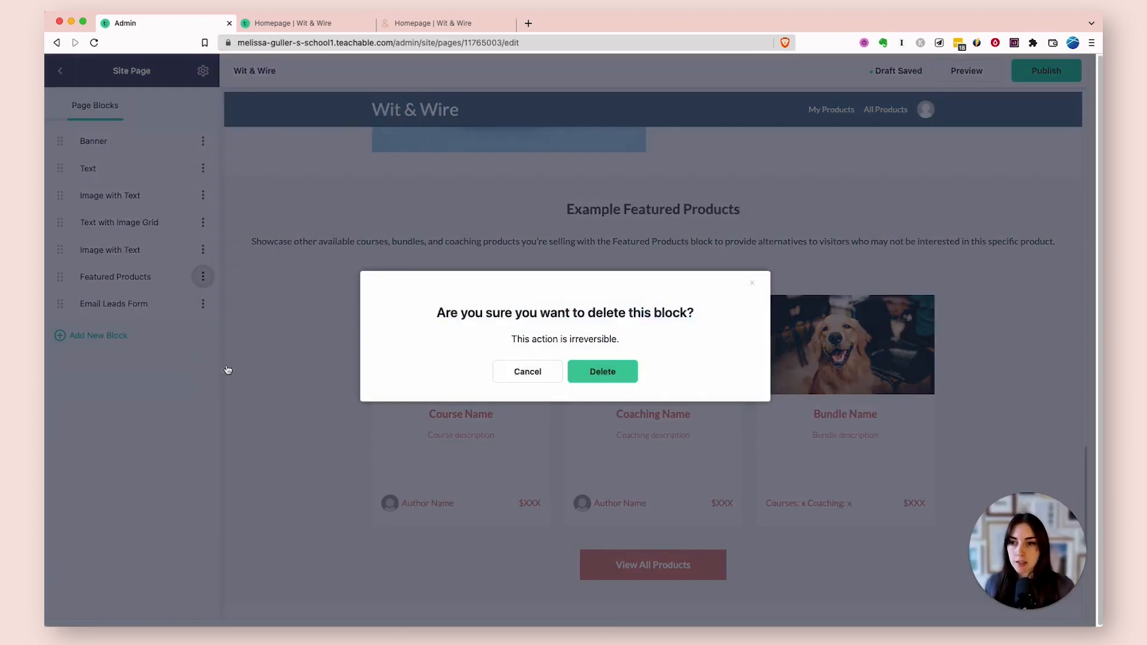
pyautogui.click(593, 371)
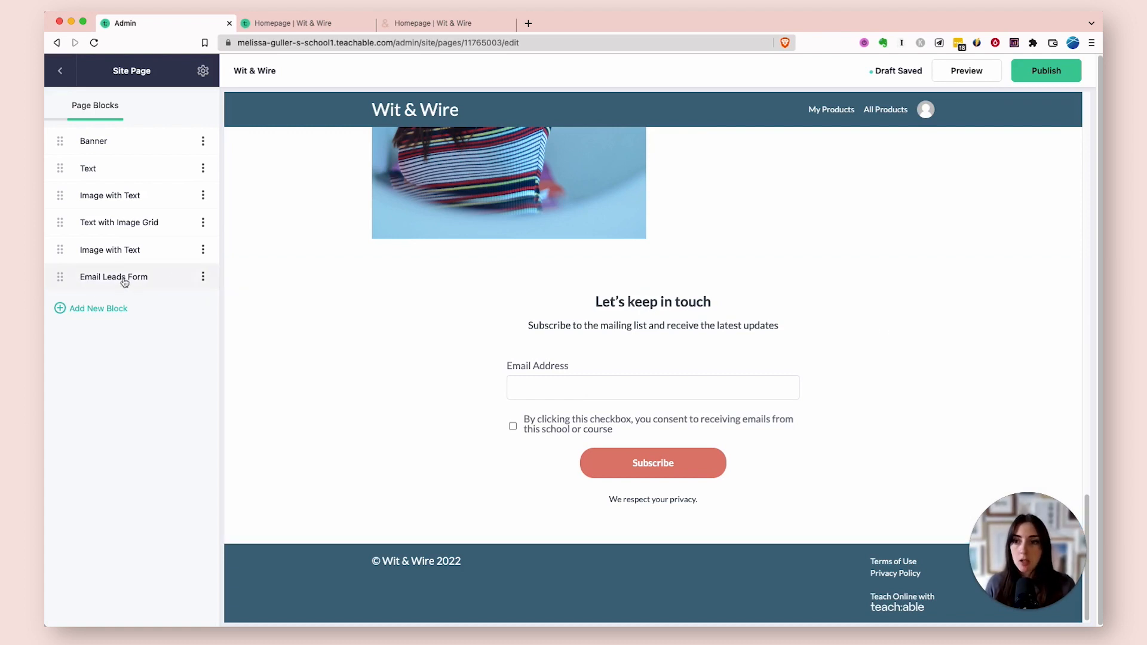
pyautogui.click(200, 276)
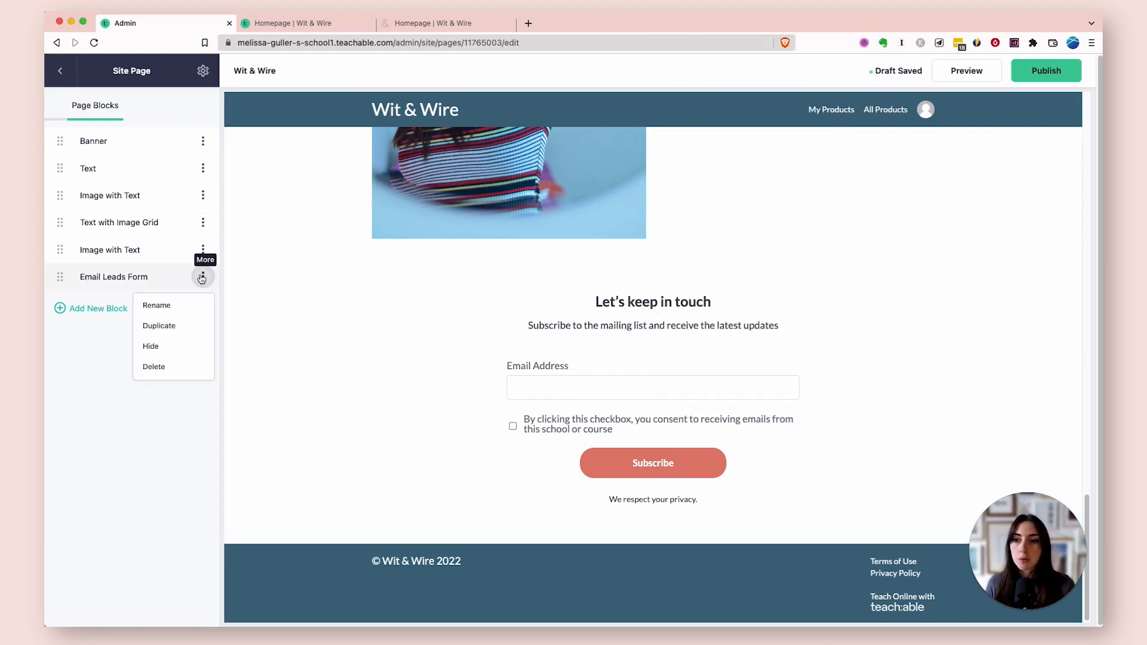
pyautogui.click(195, 366)
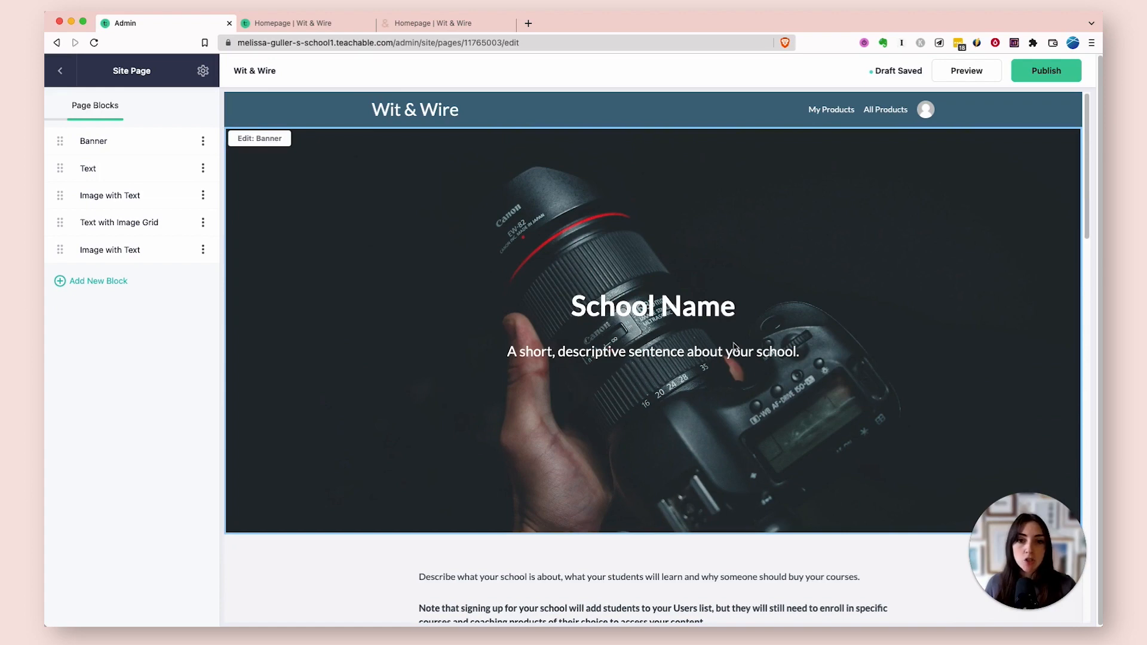
# Step: Delete both Image with Text blocks, the Text with Image Grid block and the Text block, keeping only the Banner
pyautogui.click(203, 249)
pyautogui.click(156, 340)
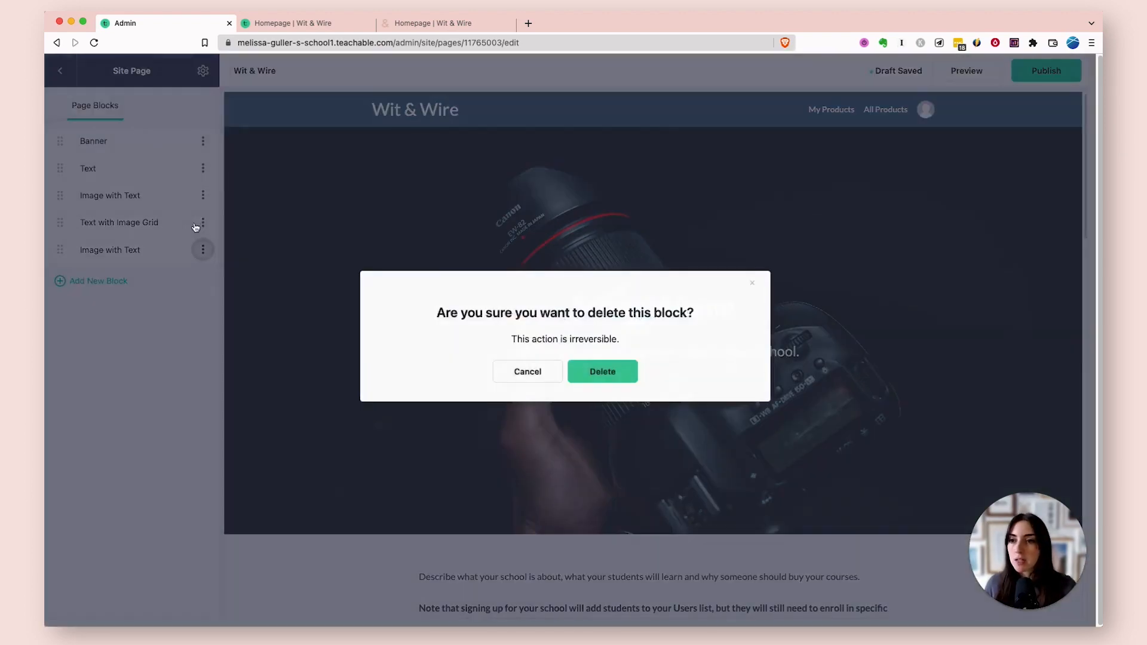
pyautogui.click(587, 371)
pyautogui.click(203, 223)
pyautogui.click(206, 310)
pyautogui.click(622, 375)
pyautogui.click(203, 195)
pyautogui.click(206, 283)
pyautogui.click(602, 371)
pyautogui.click(203, 168)
pyautogui.click(206, 256)
pyautogui.click(620, 375)
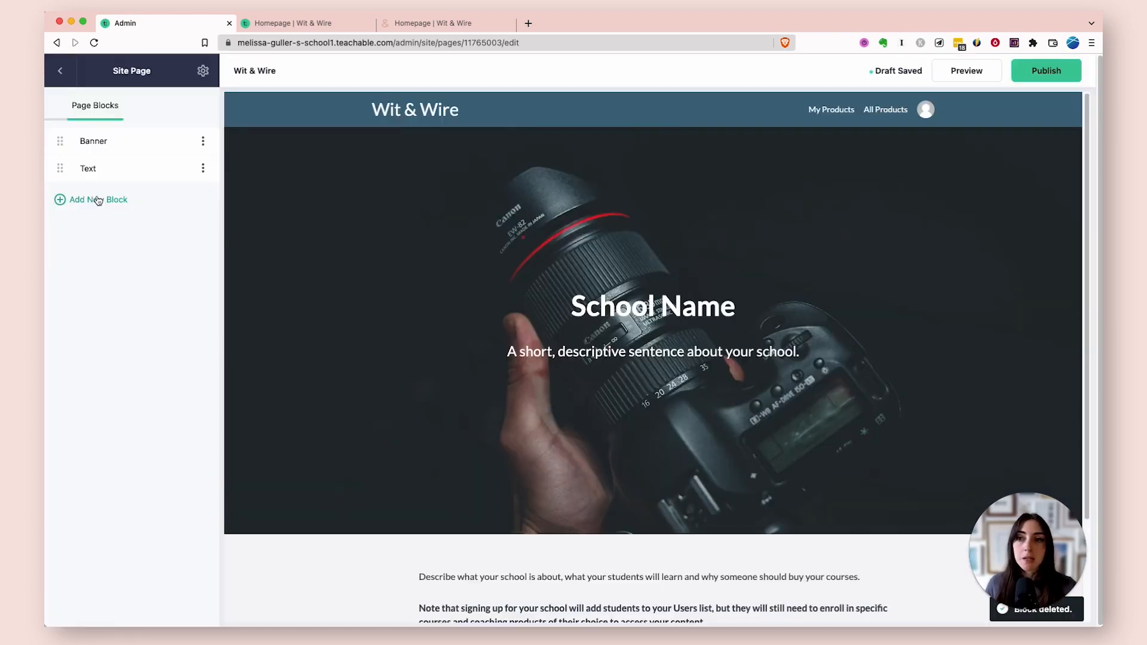
# Step: Use the Wit & Wire Student Hub homepage as a reference and turn on the button in the Banner block
pyautogui.click(88, 174)
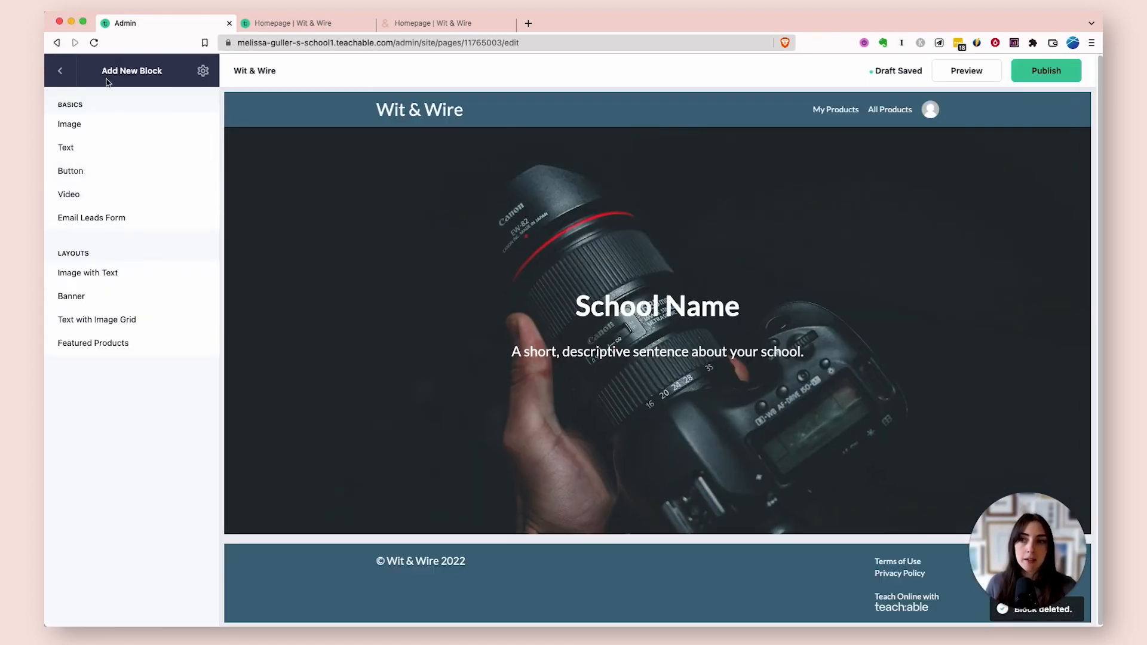
pyautogui.click(59, 71)
pyautogui.click(136, 143)
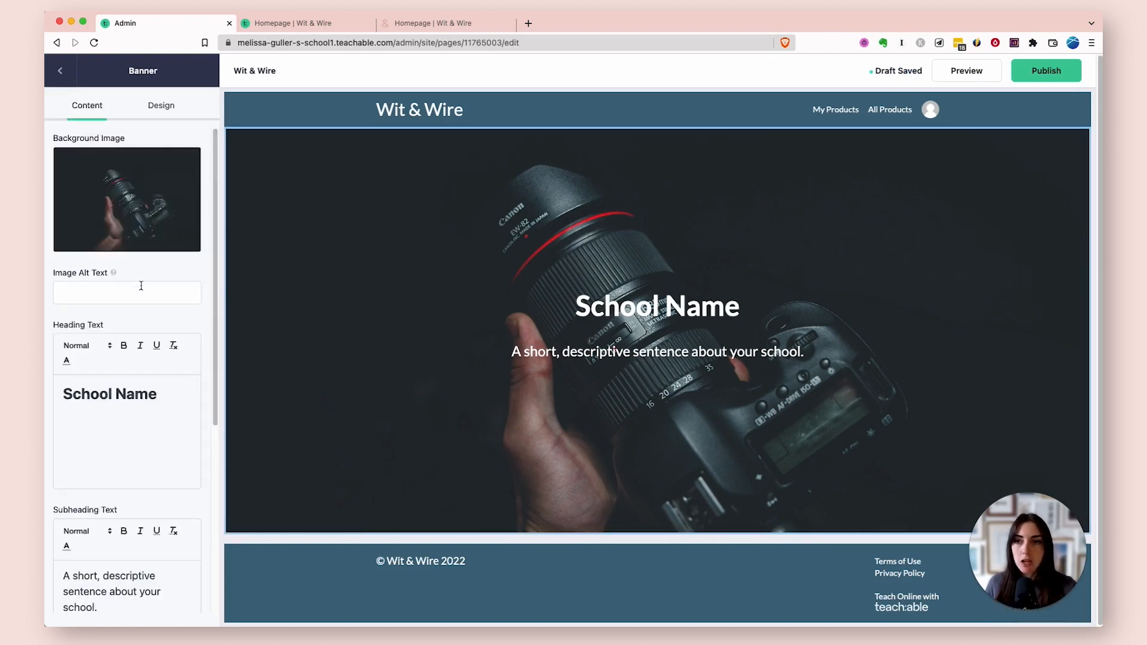
pyautogui.click(449, 21)
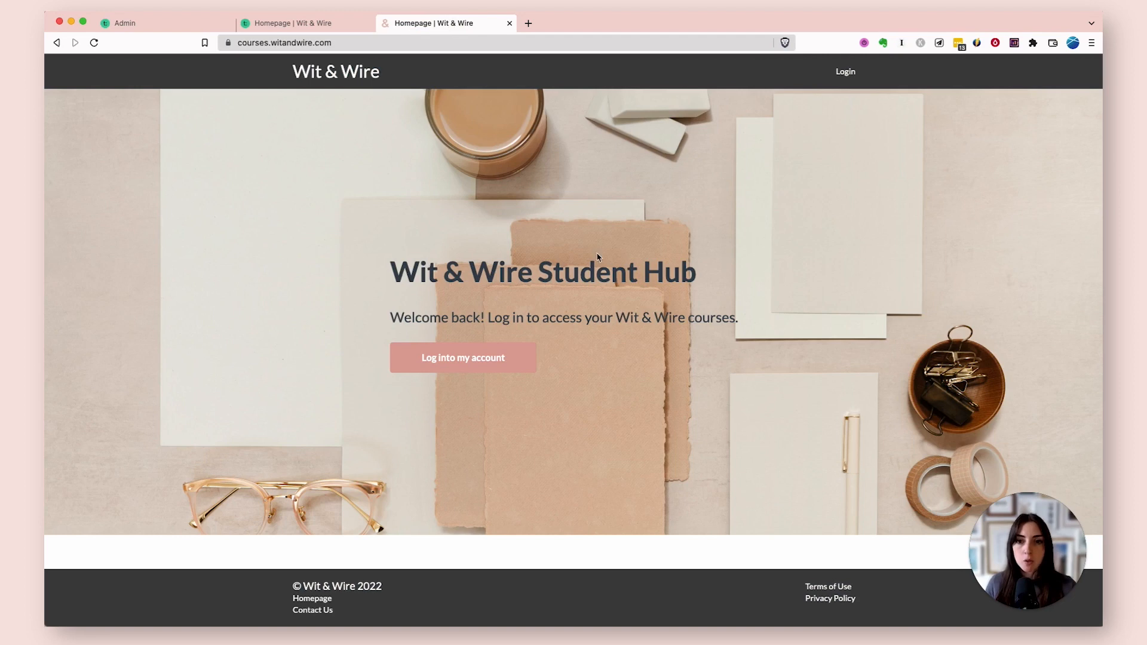
pyautogui.moveTo(353, 264); pyautogui.dragTo(801, 372)
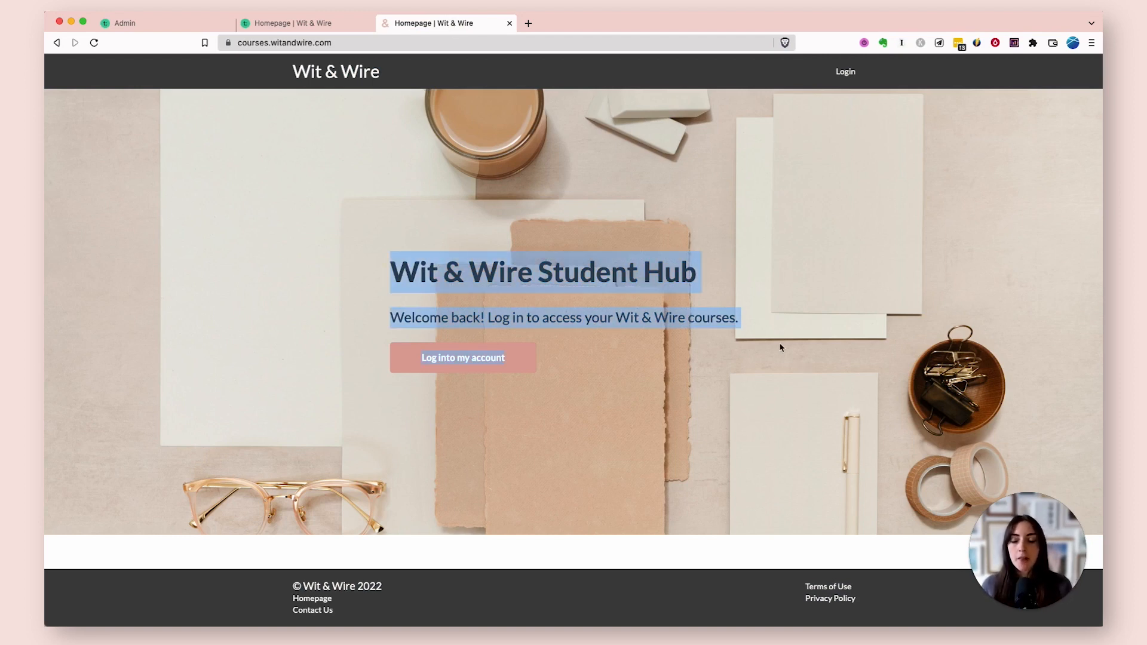
pyautogui.click(186, 24)
pyautogui.scroll(-5, 125, 363)
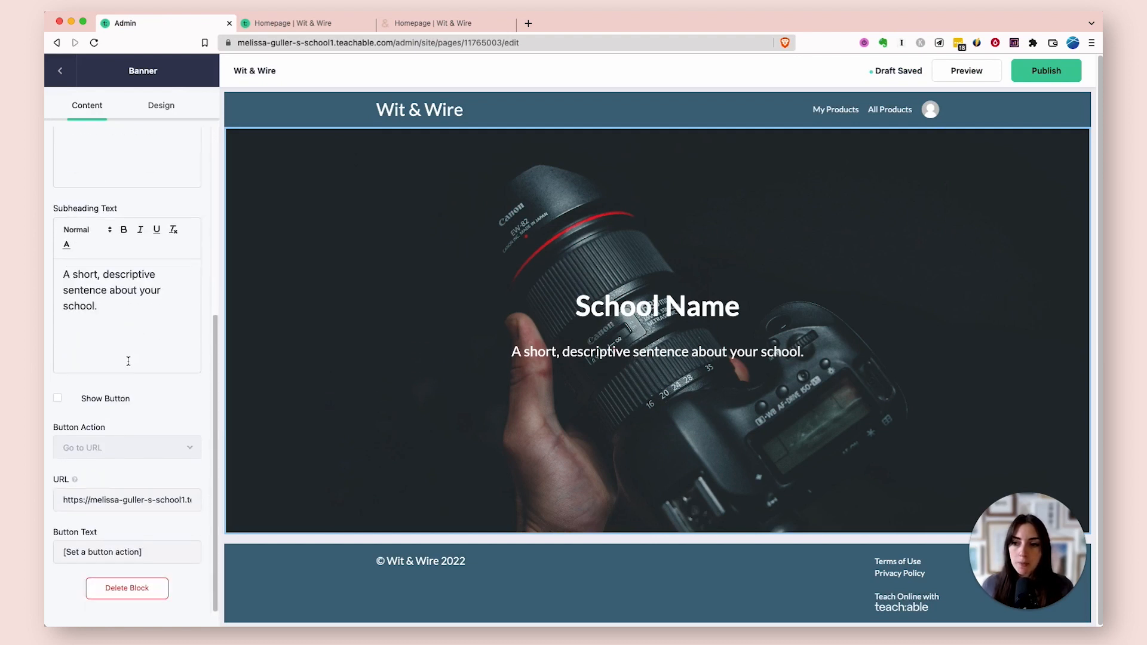
pyautogui.click(58, 398)
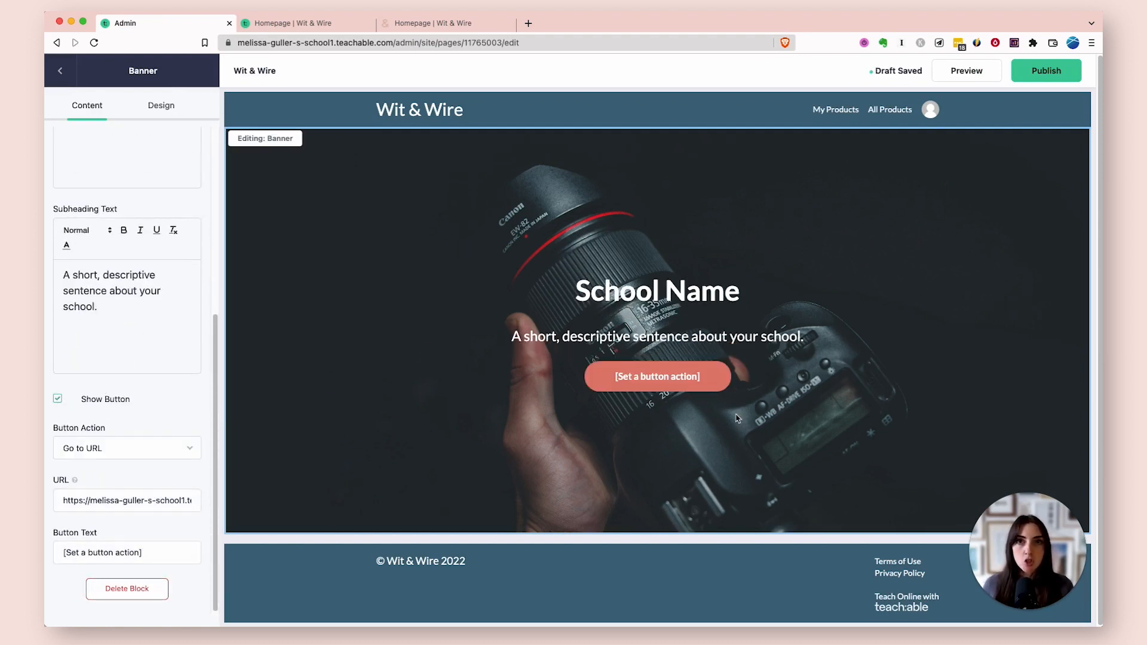
# Step: Set the Banner button's border radius to 4, publish the homepage and return to the school's page list
pyautogui.click(153, 120)
pyautogui.doubleClick(69, 394)
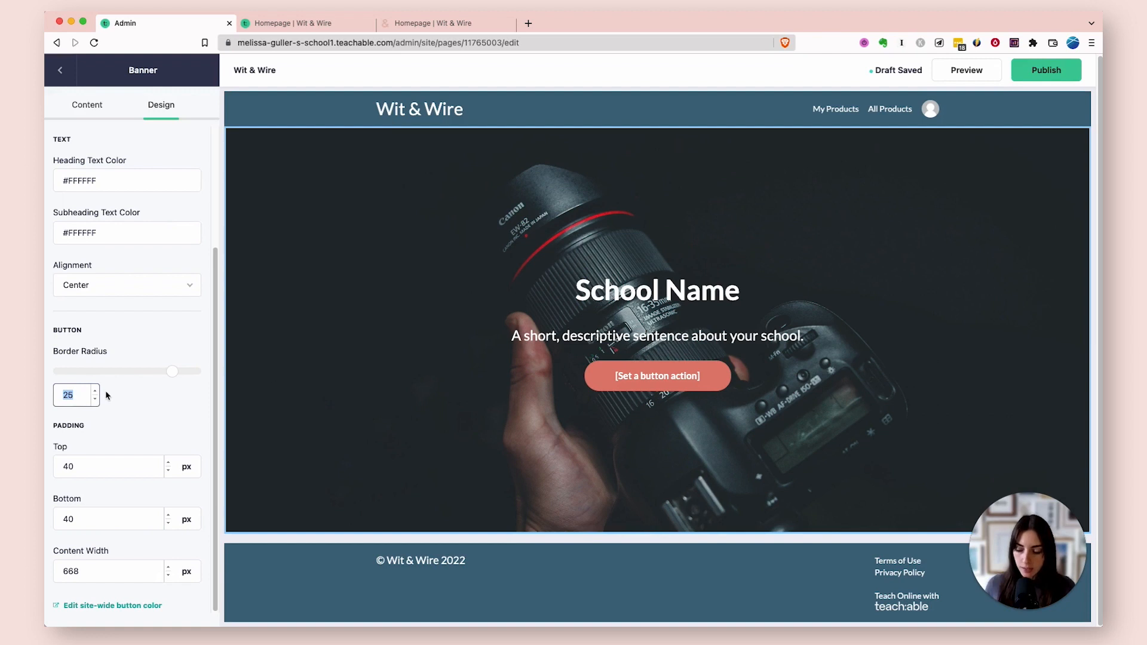
pyautogui.write('4')
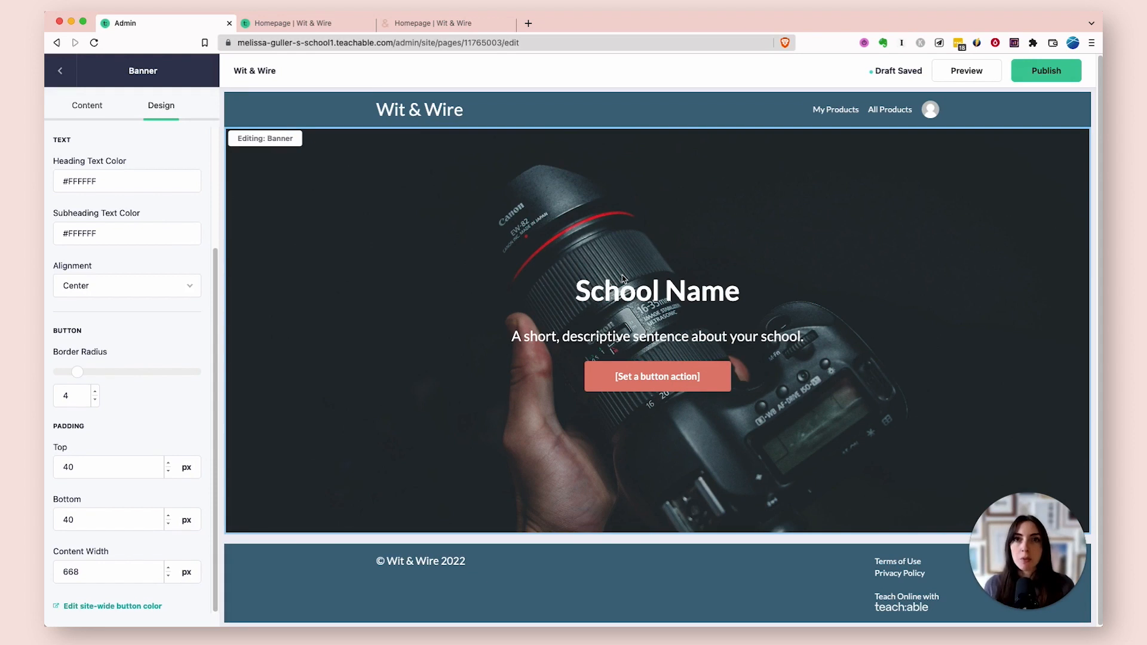
pyautogui.click(1047, 68)
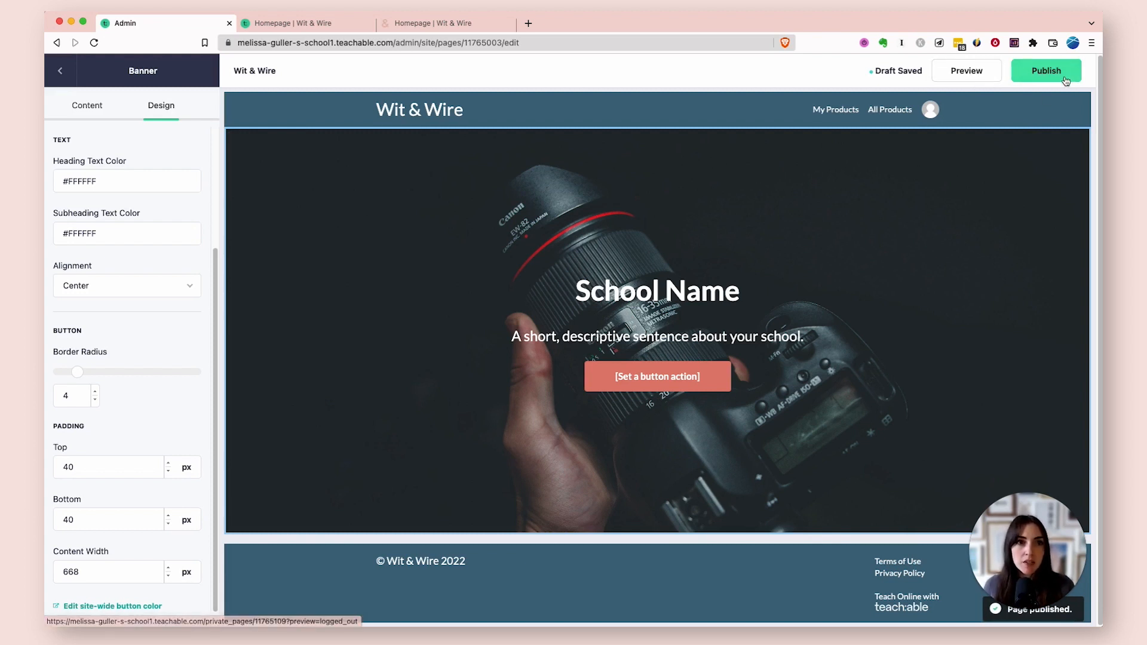
pyautogui.click(68, 72)
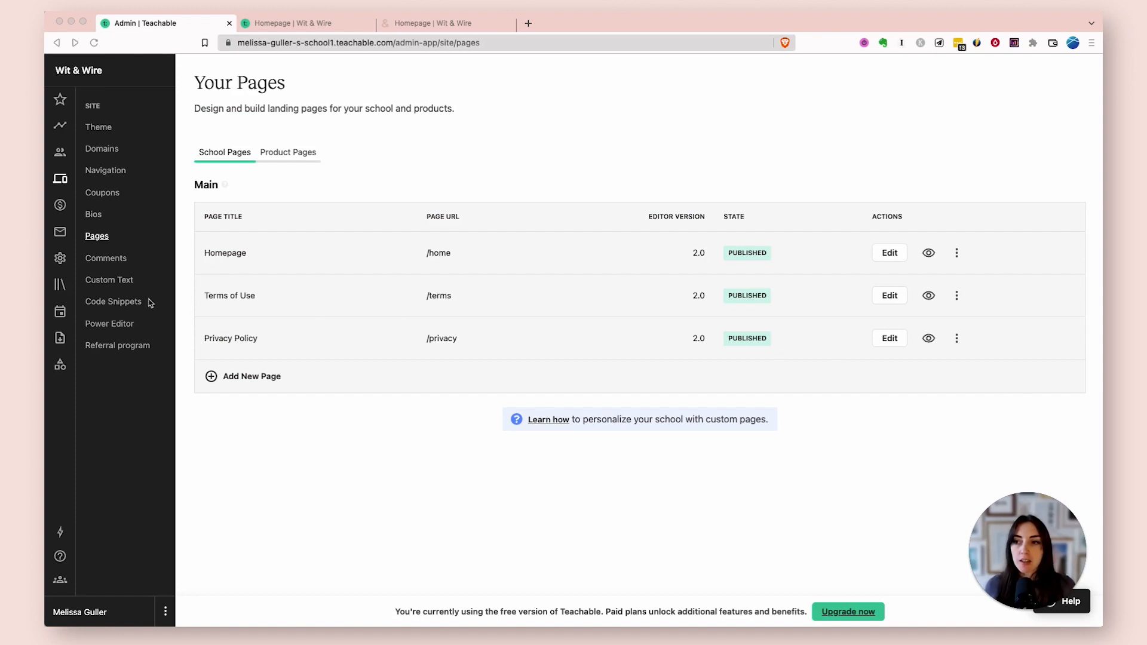
# Step: Create a new course titled "Profitable Course Blueprint", keeping the preselected author
pyautogui.click(61, 287)
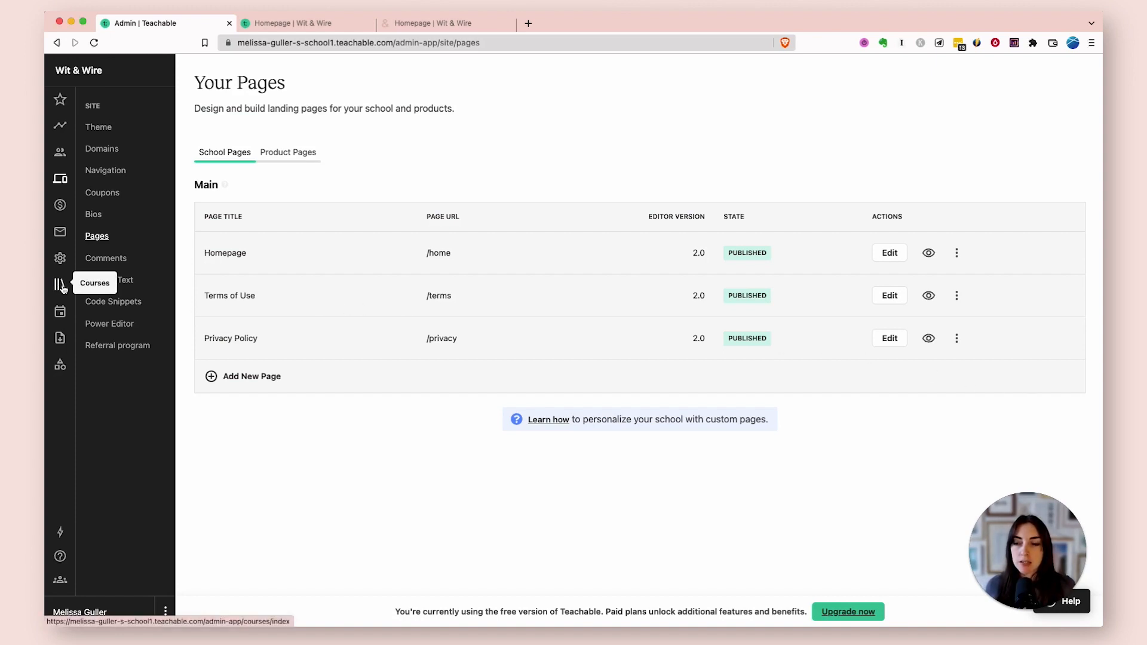
pyautogui.click(62, 100)
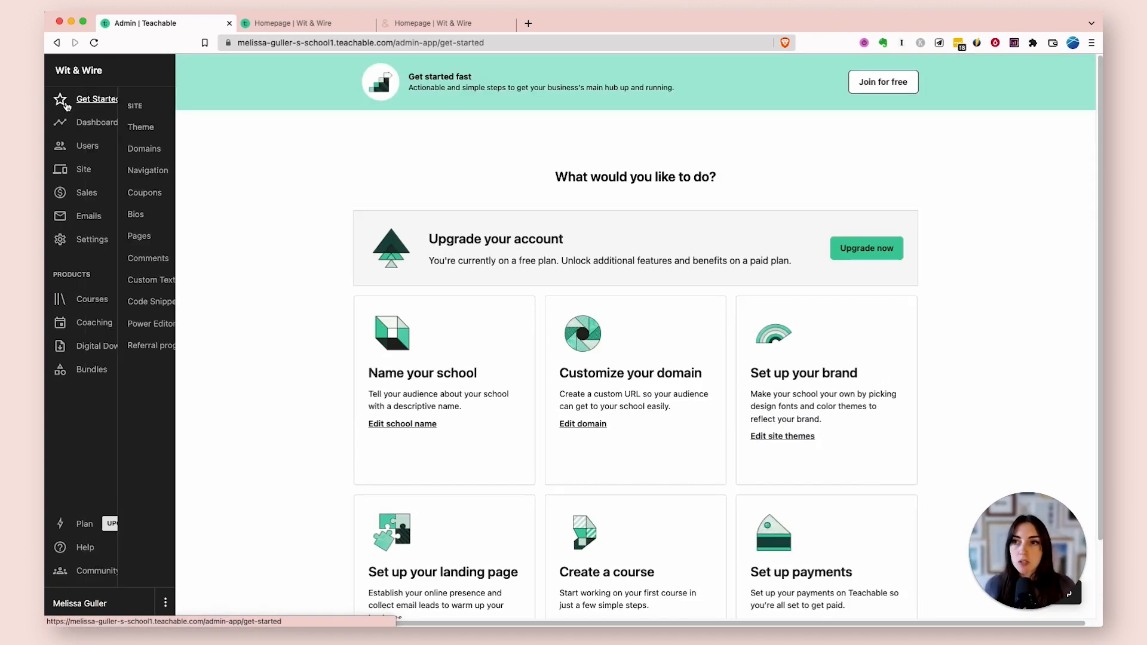
pyautogui.click(101, 304)
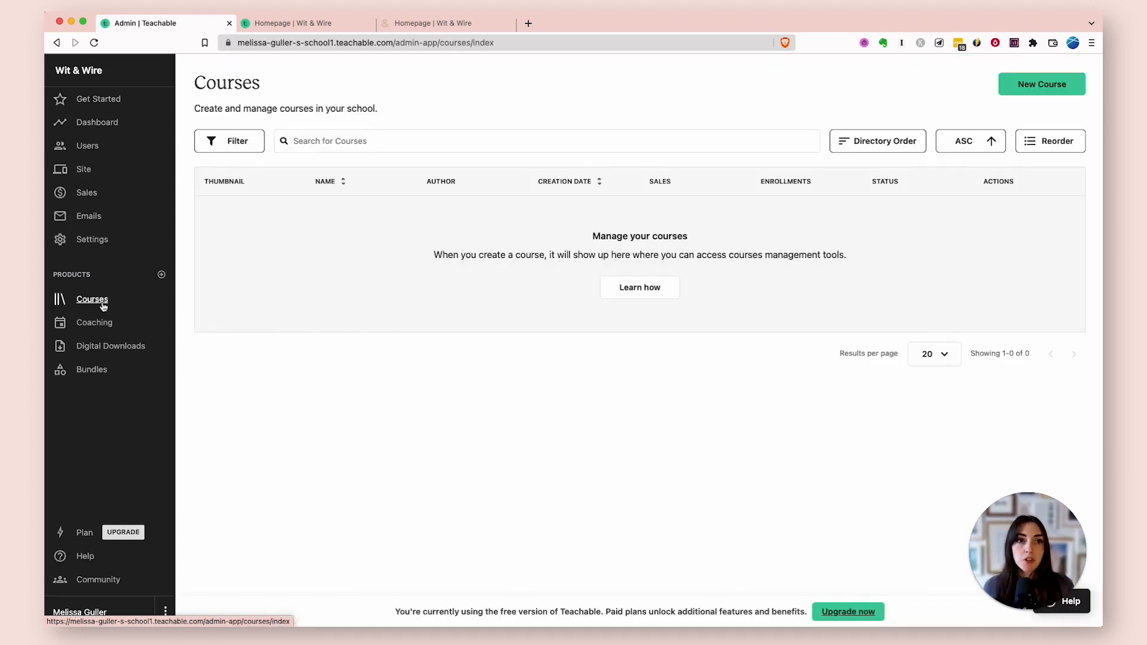
pyautogui.click(1069, 90)
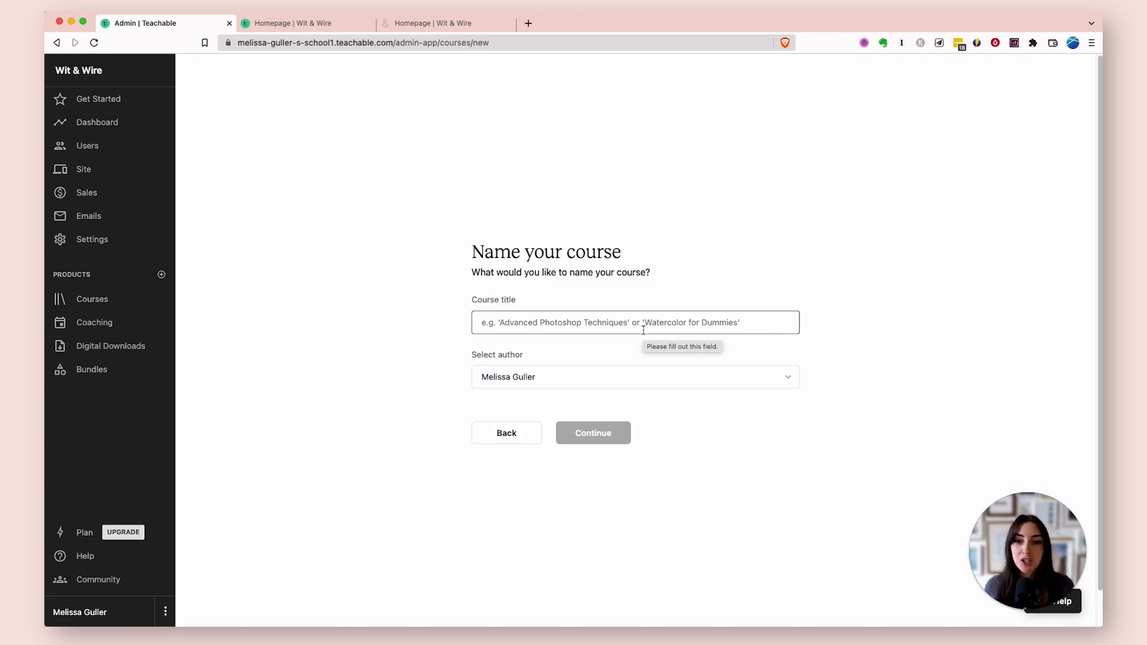
pyautogui.click(644, 330)
pyautogui.write('Prof')
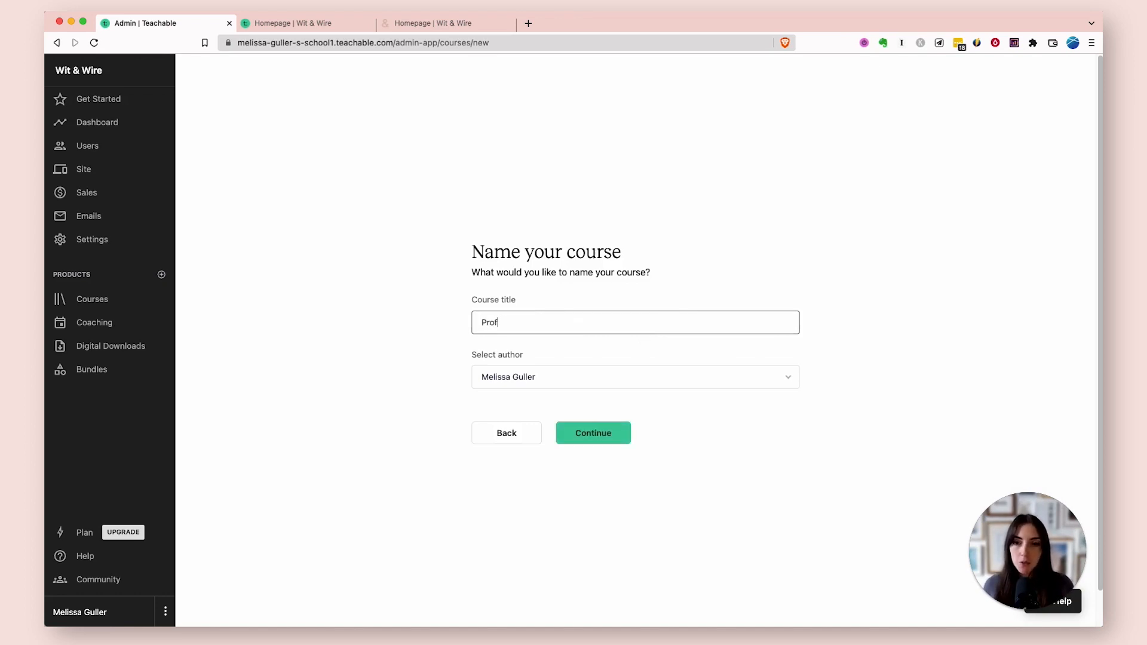
pyautogui.write('itable Course Blueprint')
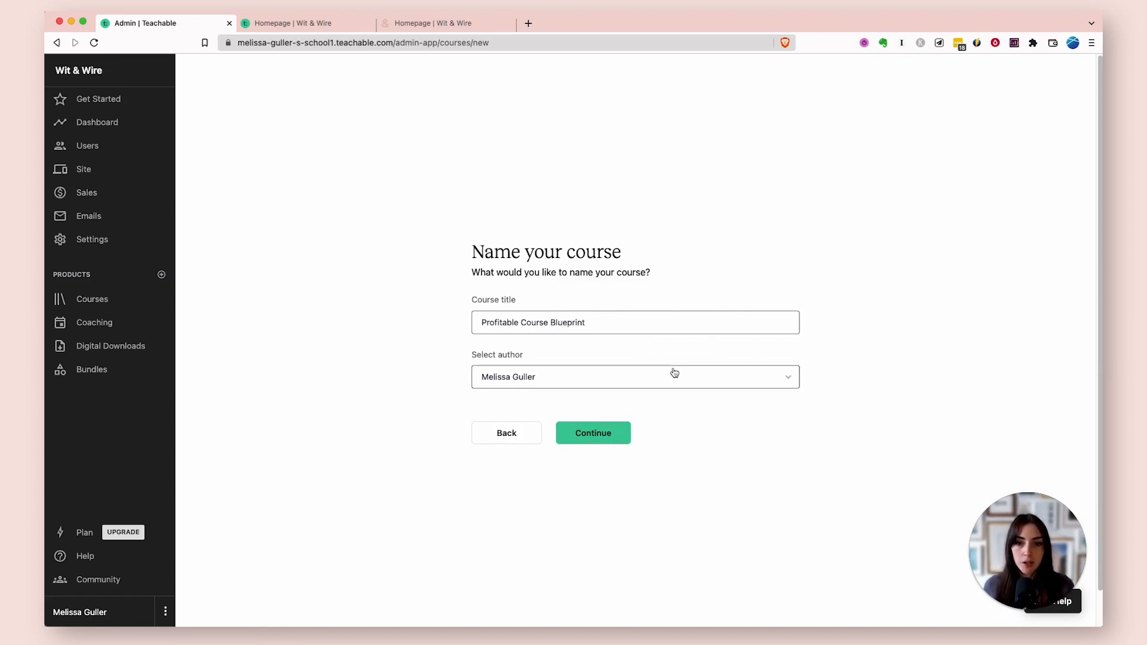
pyautogui.click(616, 432)
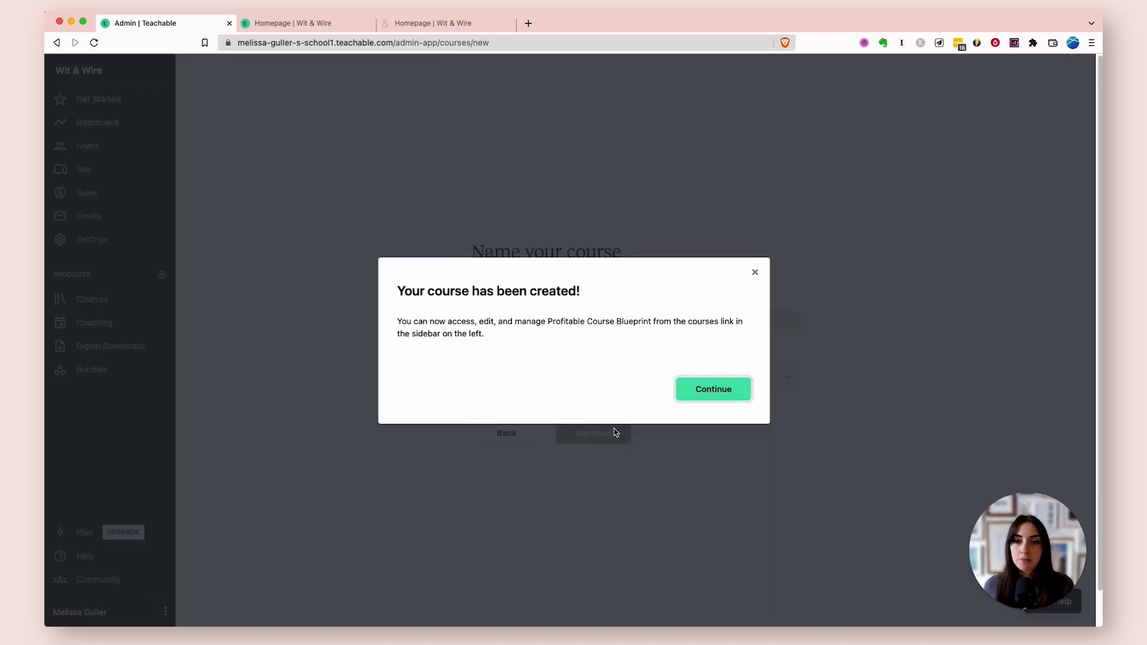
pyautogui.click(711, 389)
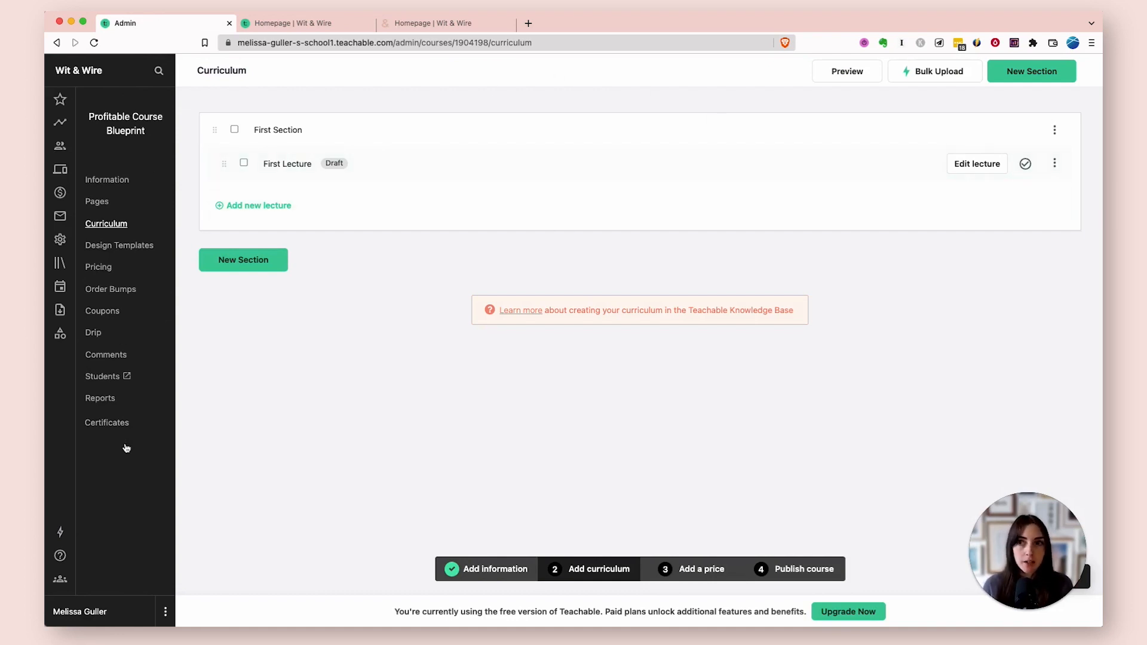
# Step: Reopen Profitable Course Blueprint from the course list and look over its information and curriculum pages
pyautogui.click(60, 99)
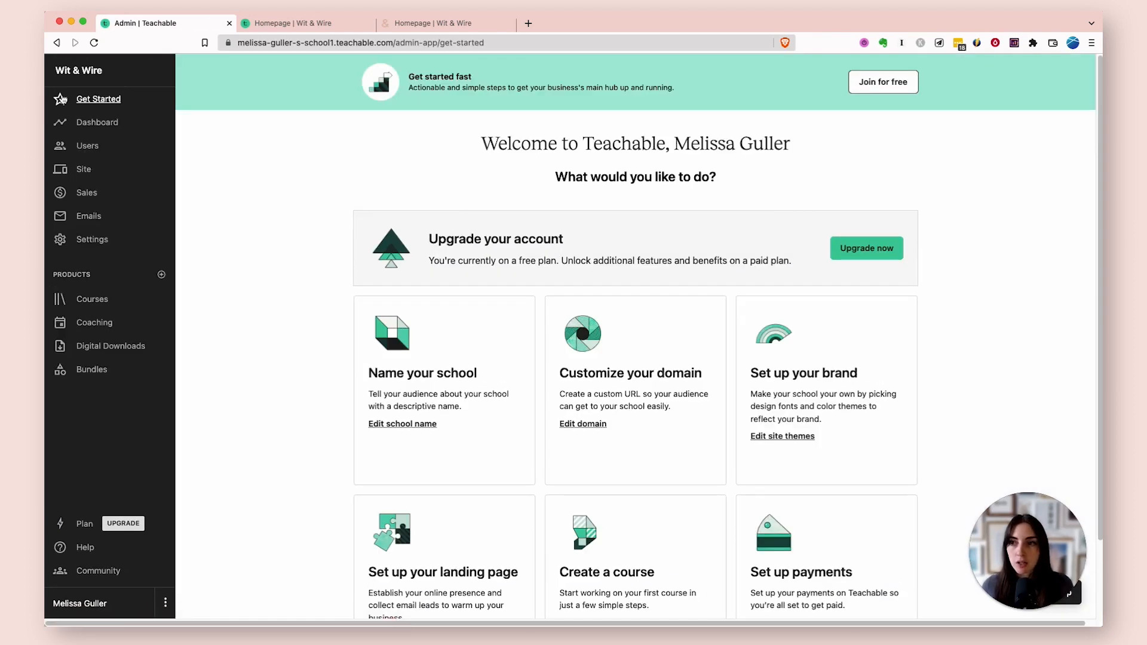
pyautogui.click(96, 300)
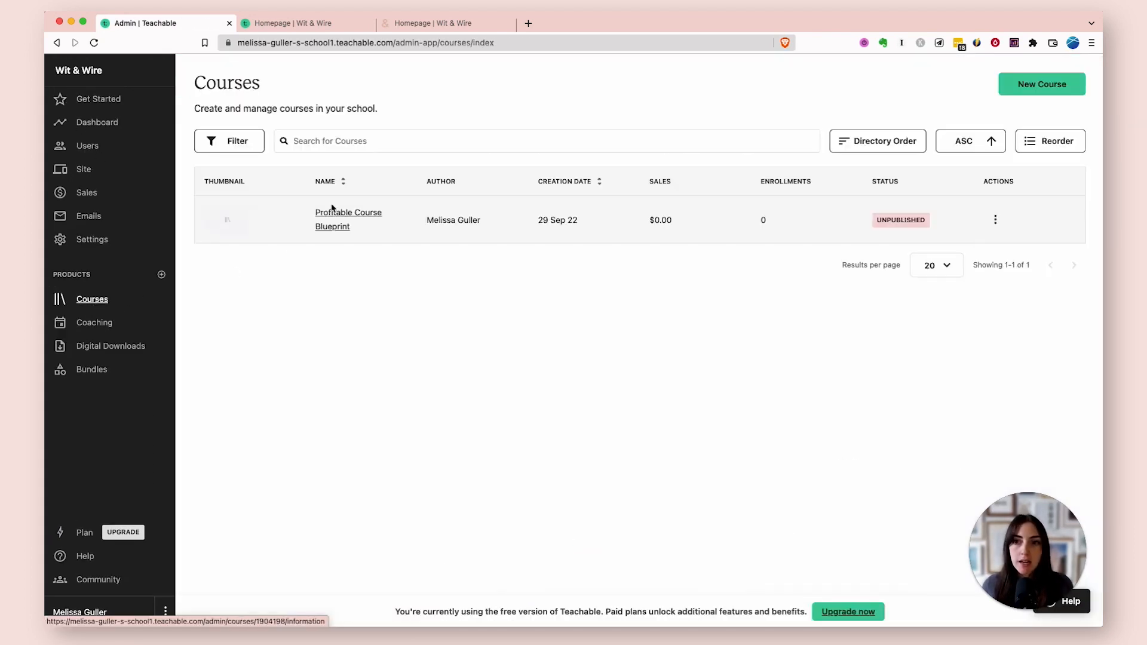
pyautogui.click(328, 214)
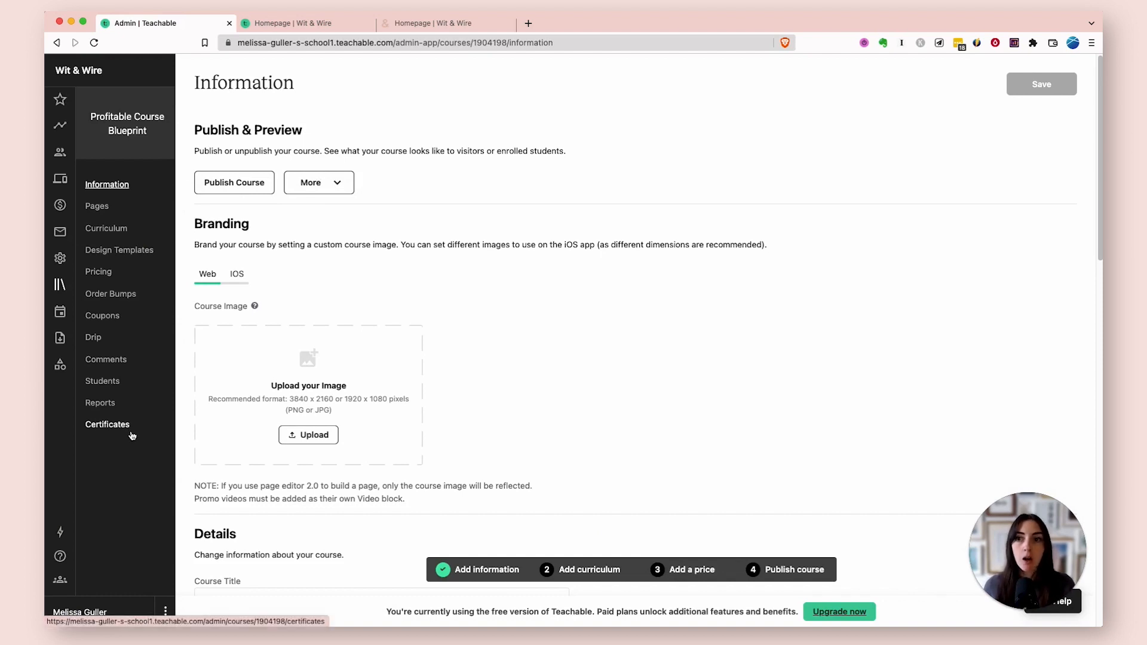
pyautogui.click(121, 230)
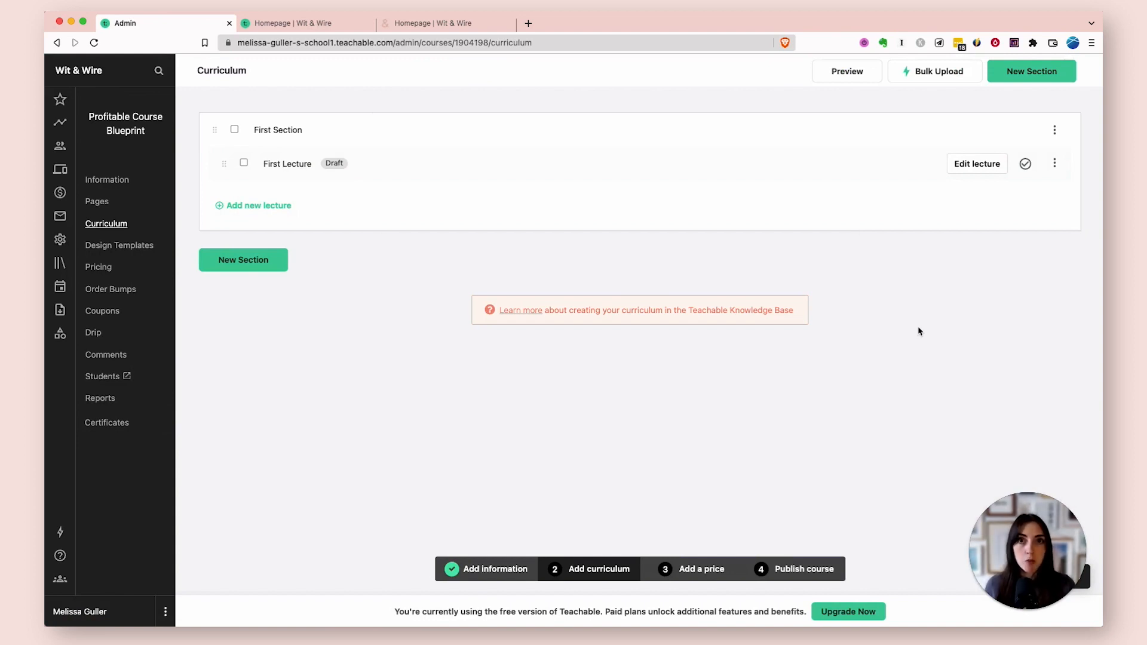
# Step: Upload the white desk photo with the laptop from the computer as the course's web image
pyautogui.click(134, 180)
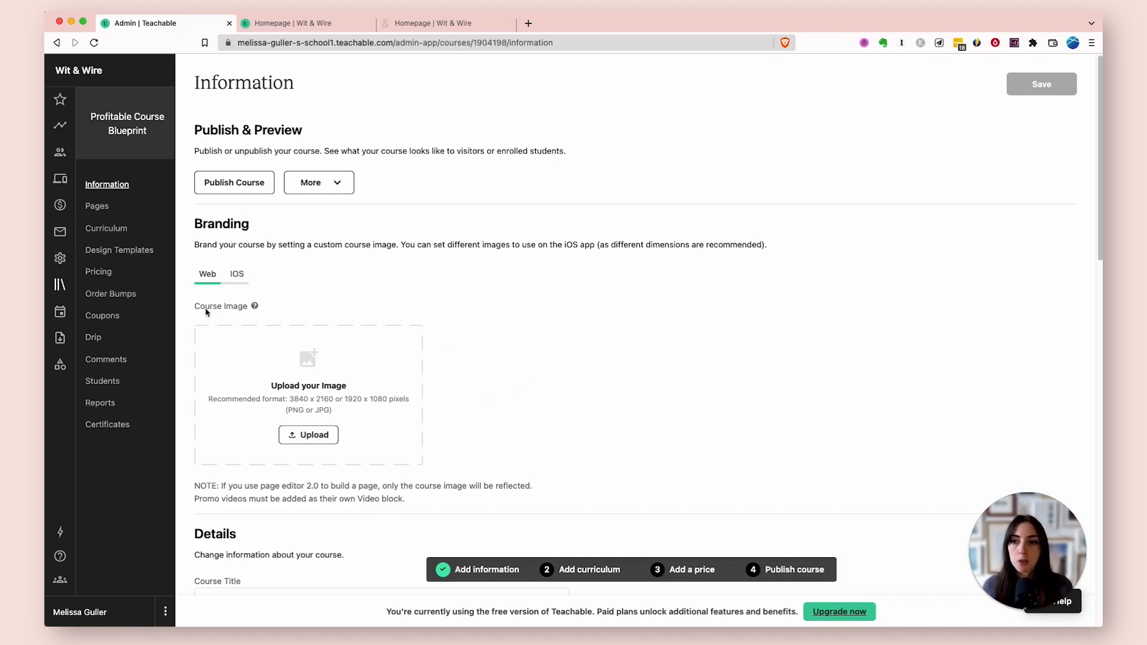
pyautogui.click(328, 442)
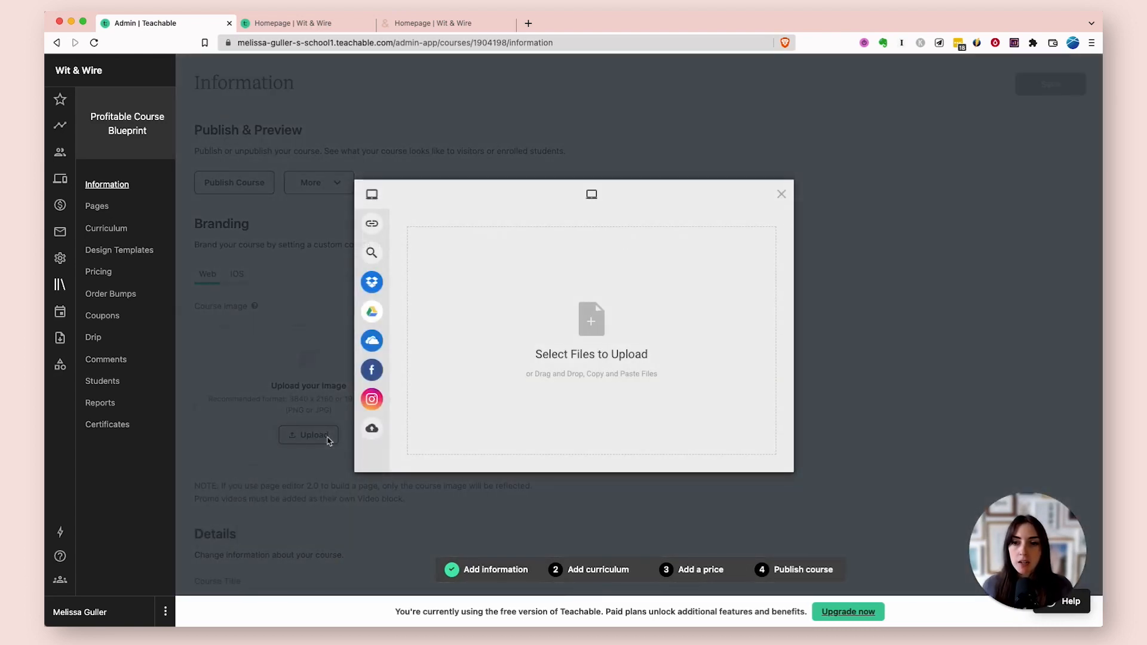
pyautogui.moveTo(372, 408)
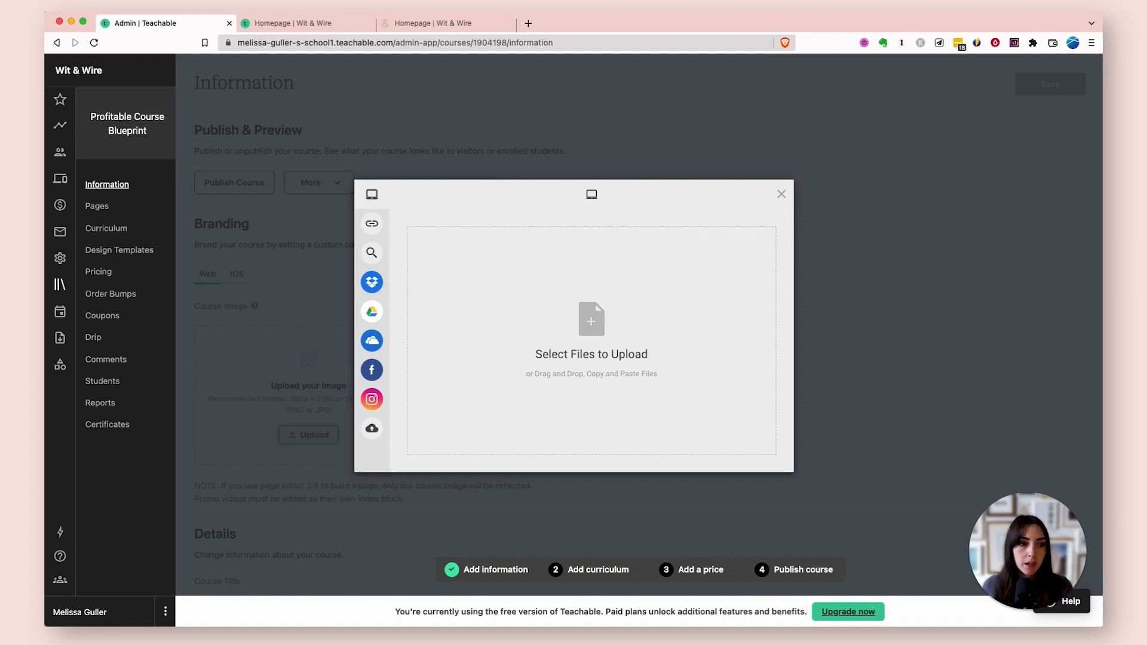
pyautogui.press('super+Tab')
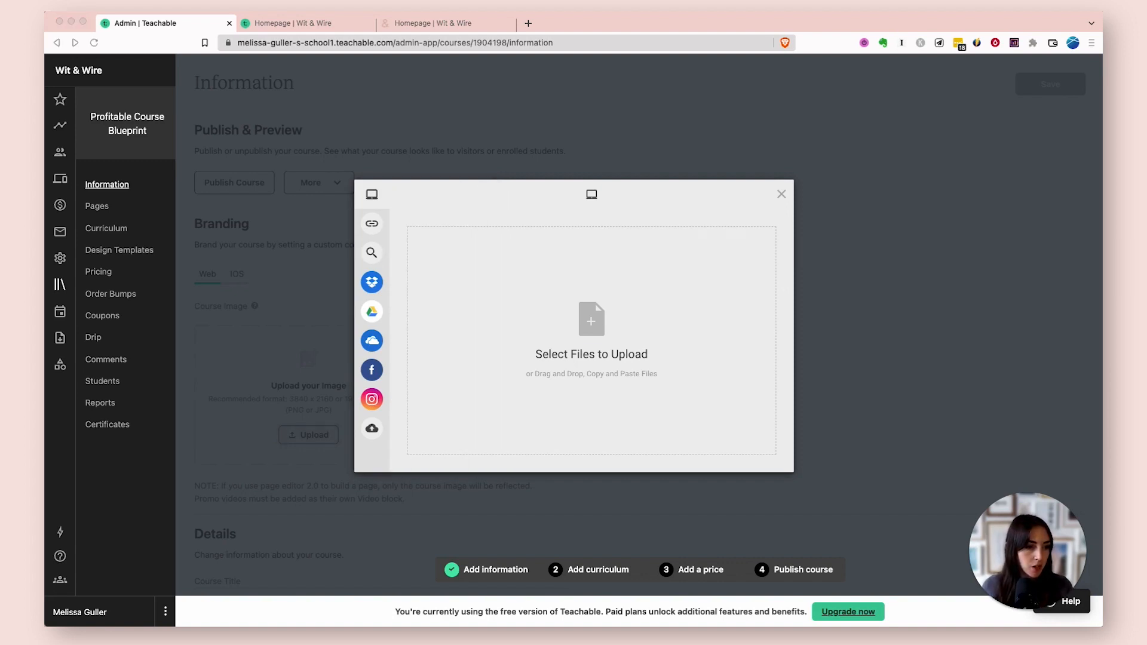
pyautogui.moveTo(806, 311); pyautogui.dragTo(590, 316)
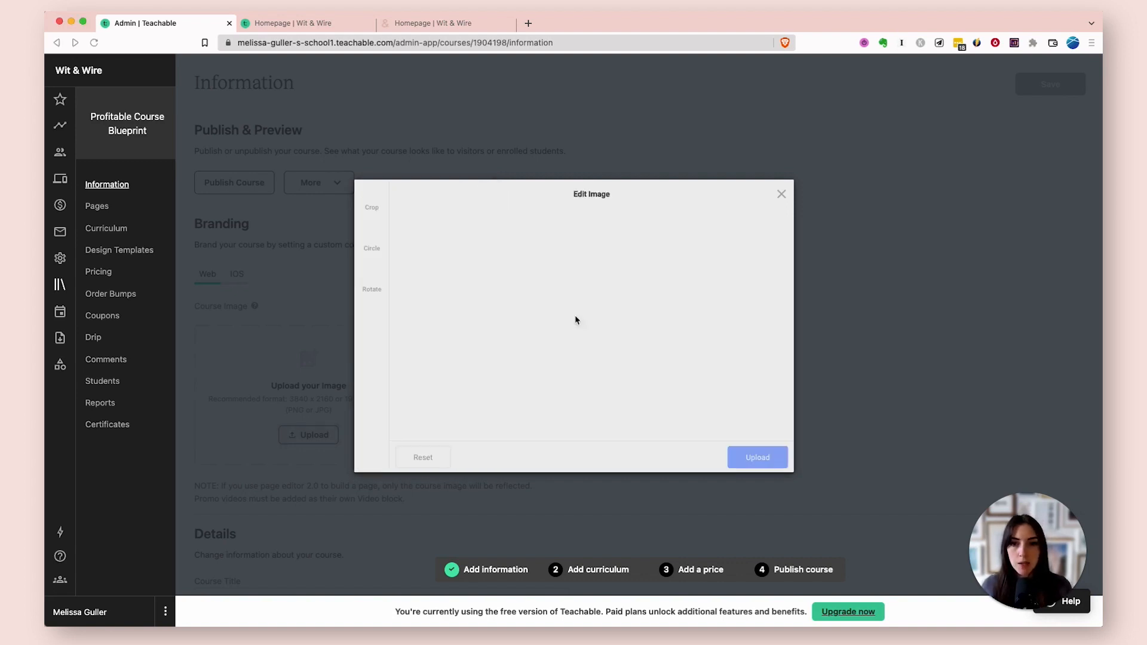
pyautogui.click(757, 457)
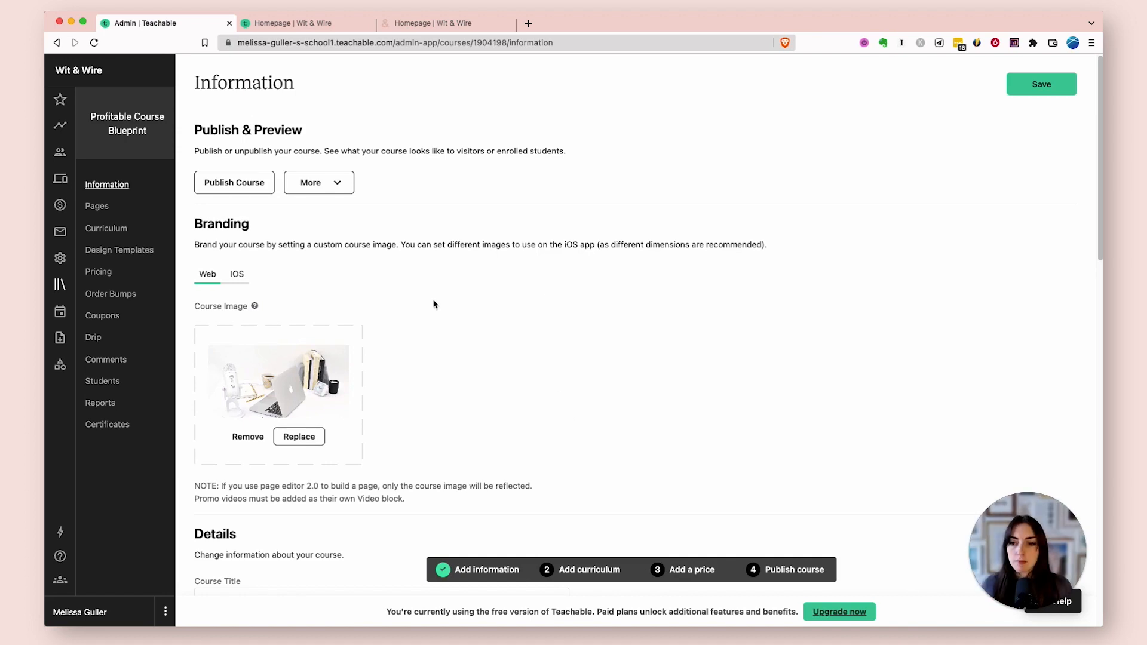
# Step: Set the course's post purchase page to Enrolled Course Curriculum and save the course information
pyautogui.scroll(-5, 434, 303)
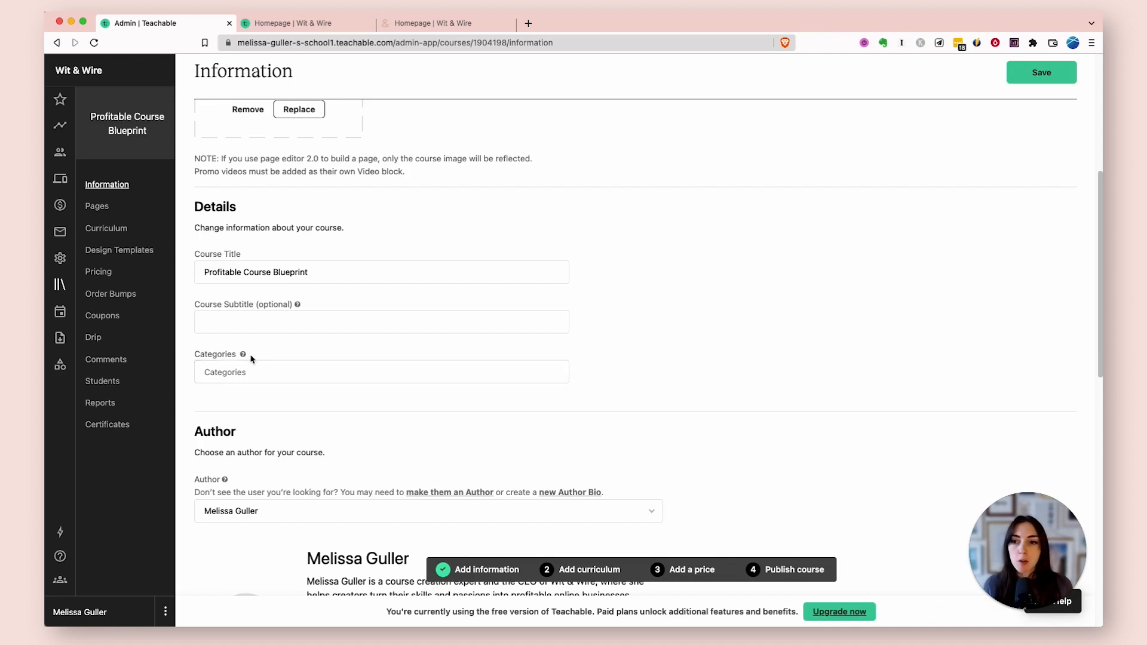
pyautogui.scroll(-3, 763, 365)
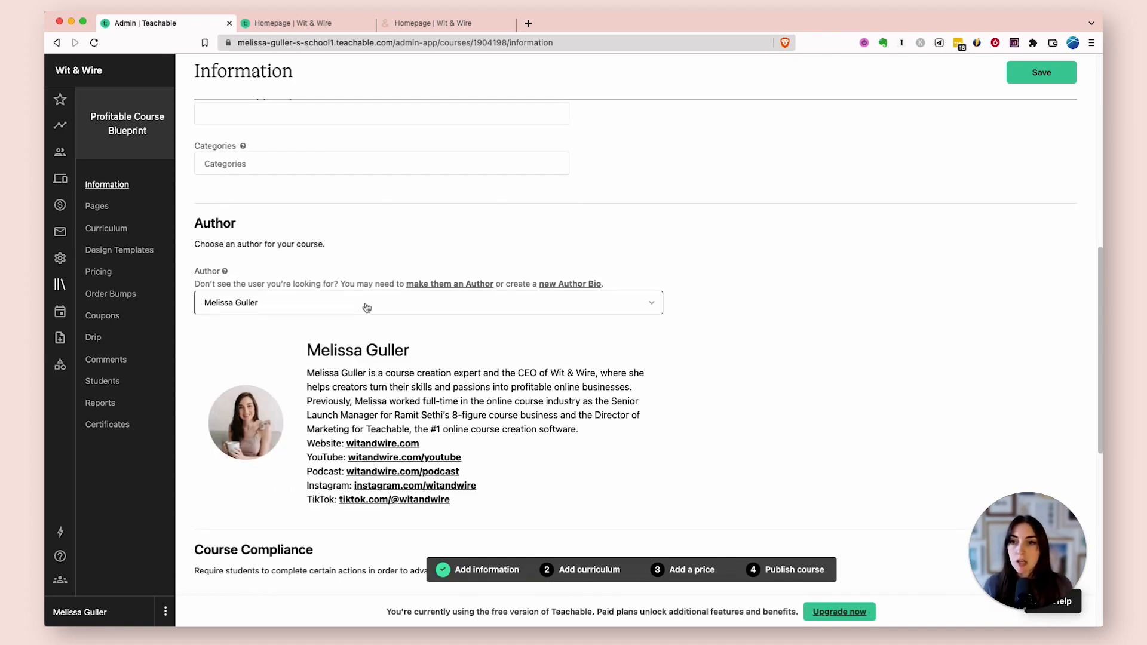
pyautogui.scroll(-2, 798, 344)
pyautogui.scroll(-3, 798, 344)
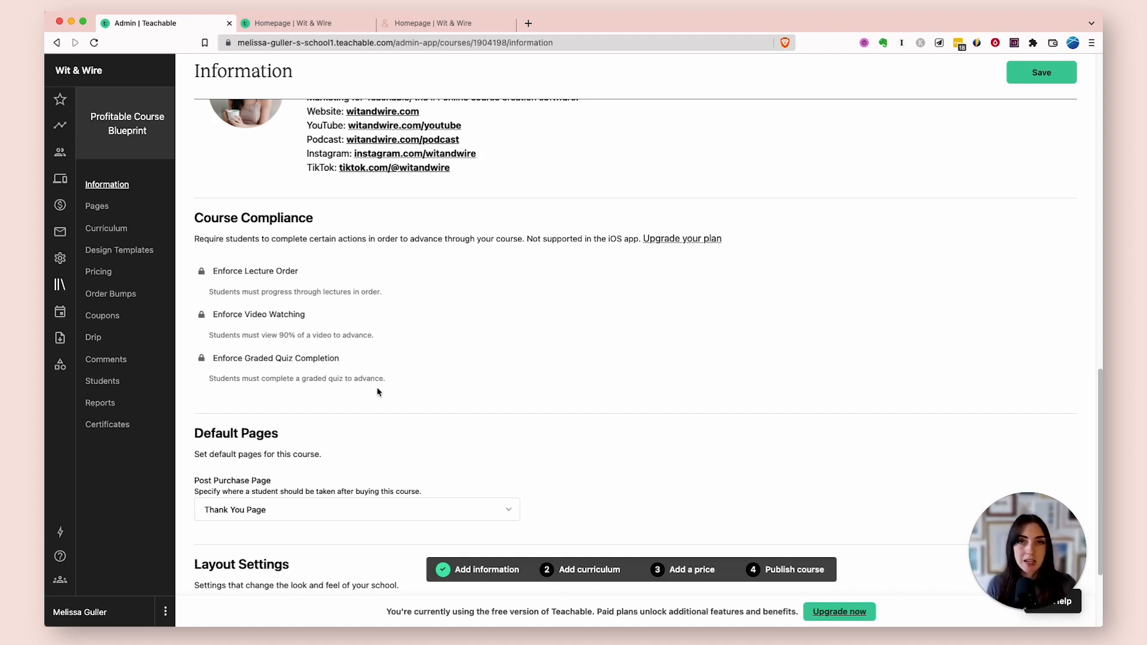
pyautogui.scroll(-5, 689, 327)
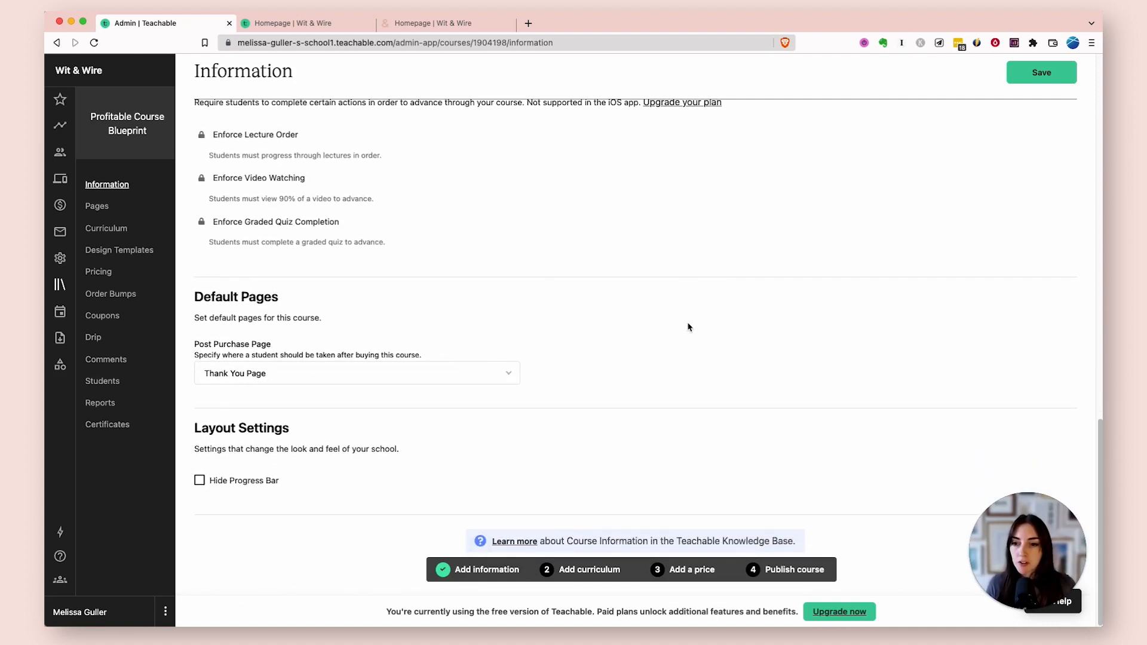
pyautogui.click(444, 370)
pyautogui.click(440, 386)
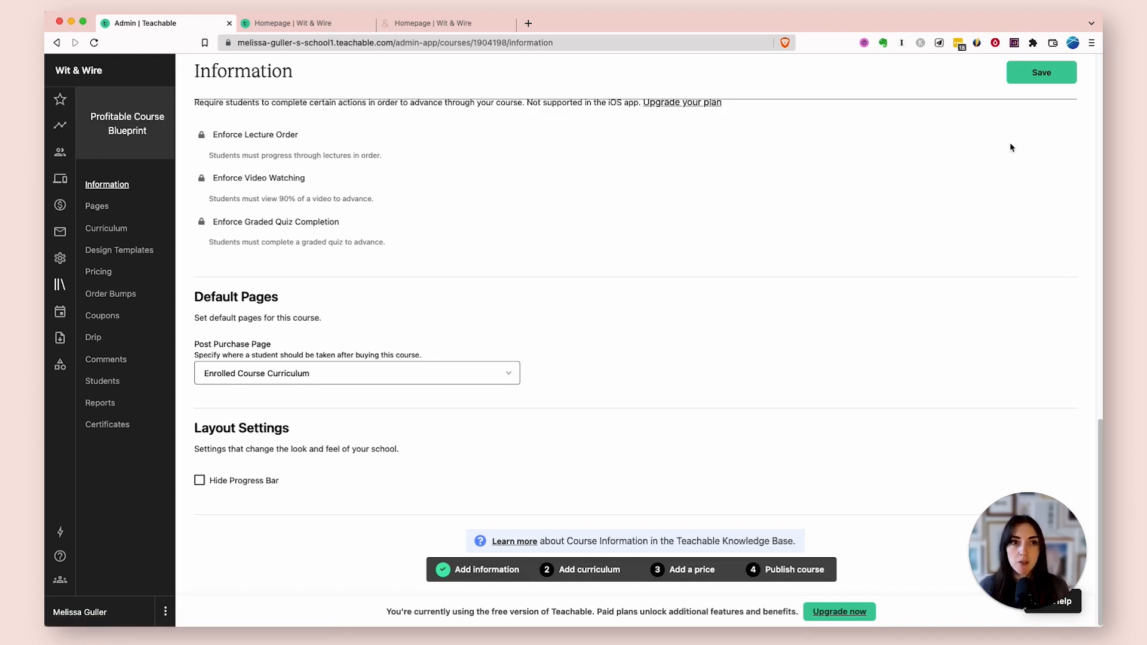
pyautogui.click(1065, 76)
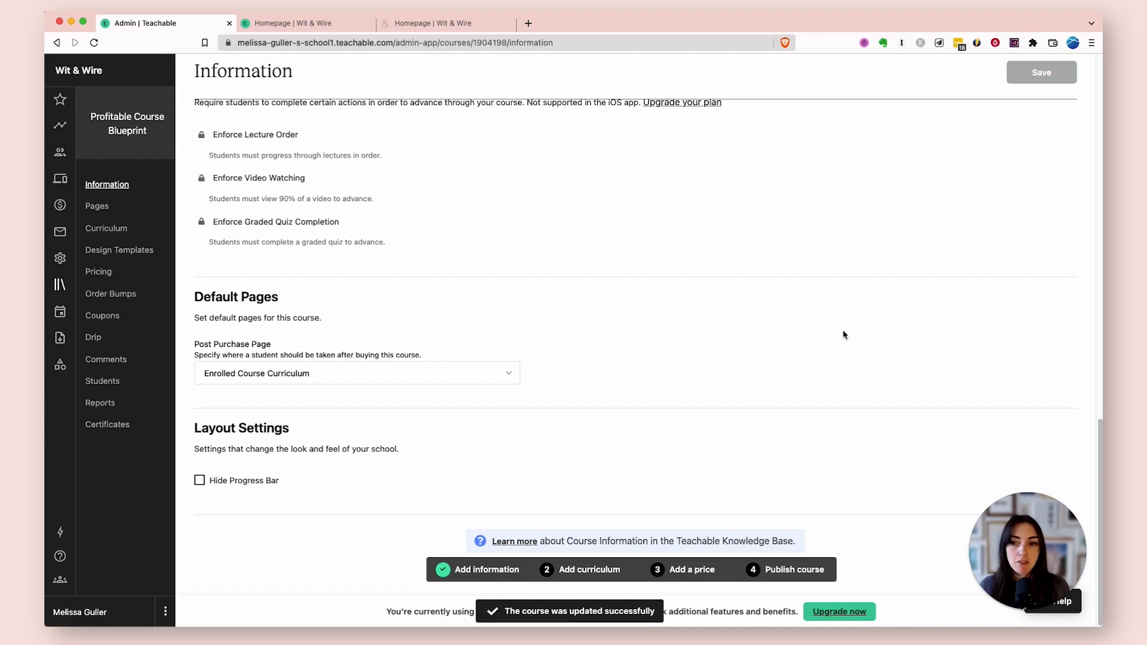
# Step: Examine the course's sales page in the page editor, including its Banner settings and available block types, and return to the course's page list
pyautogui.click(113, 207)
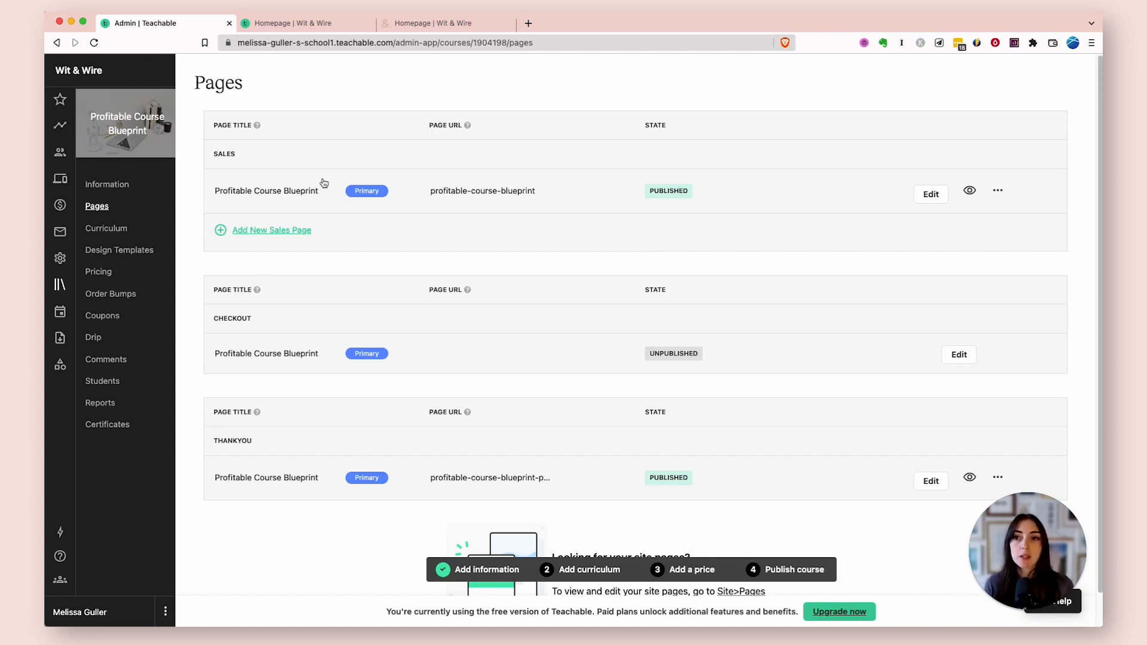
pyautogui.click(929, 195)
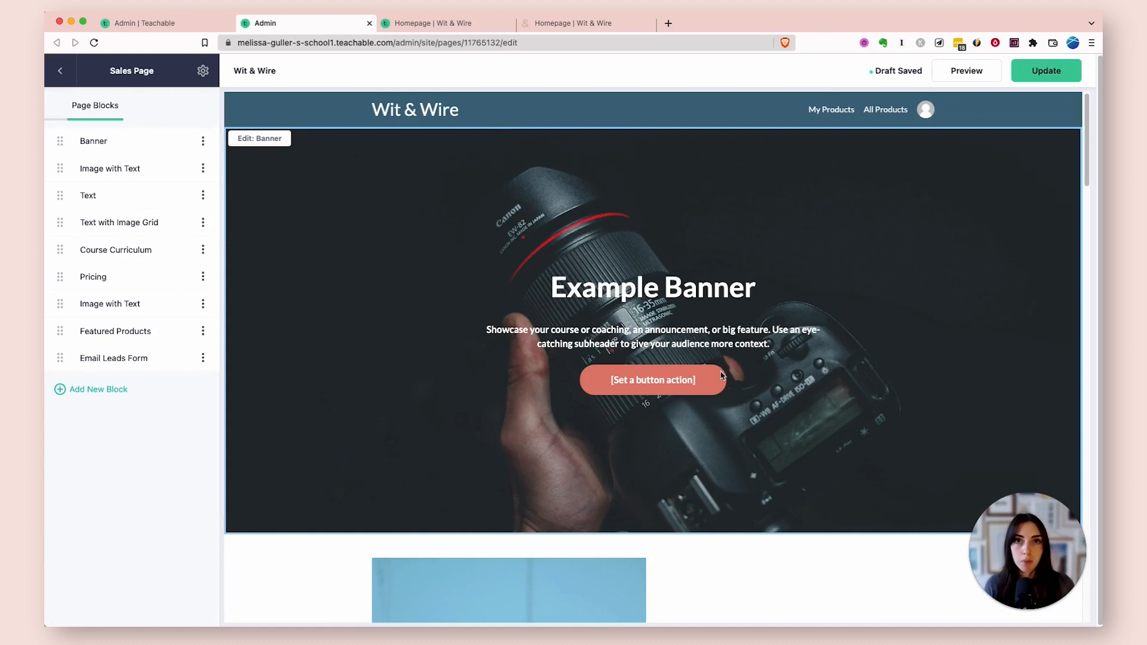
pyautogui.click(632, 289)
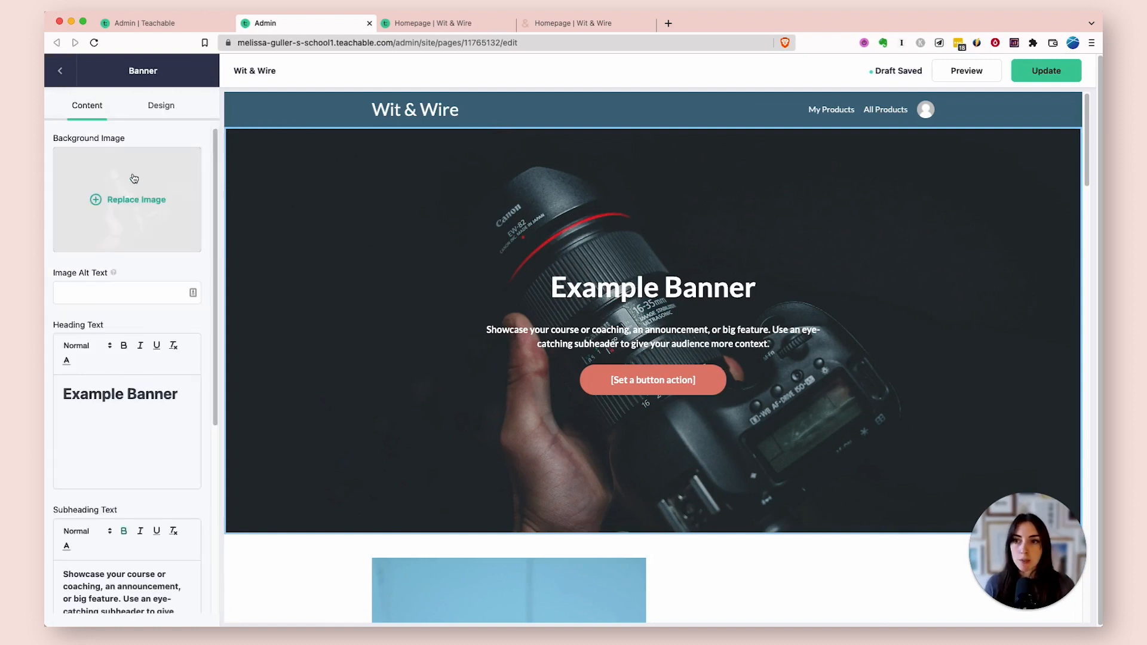
pyautogui.click(172, 108)
pyautogui.click(59, 72)
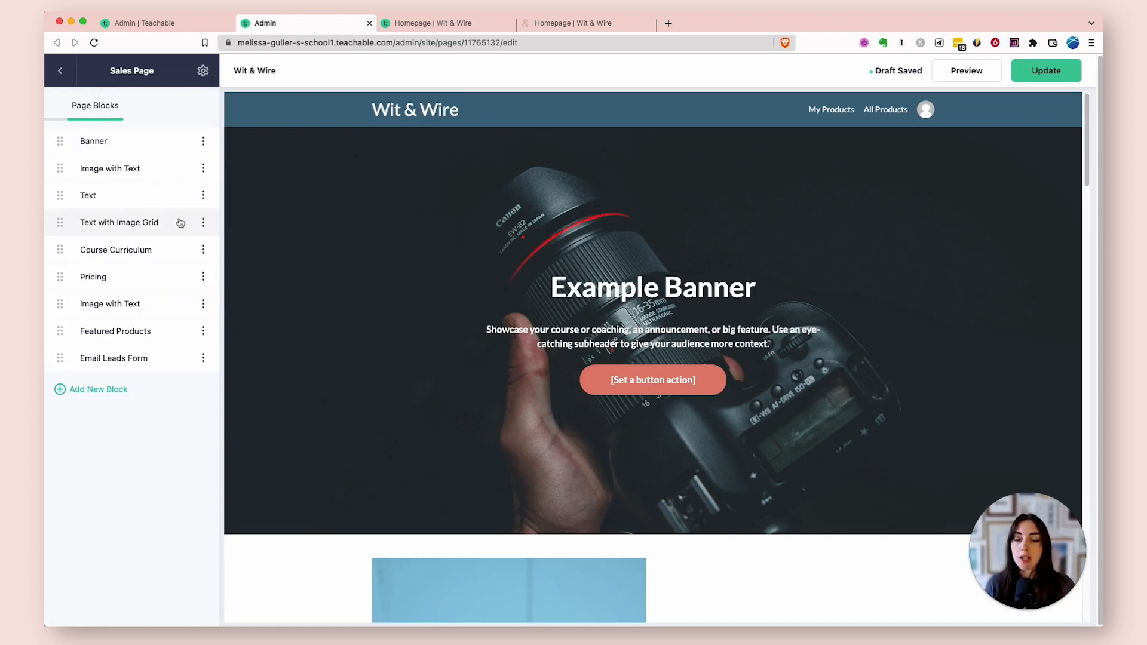
pyautogui.click(111, 389)
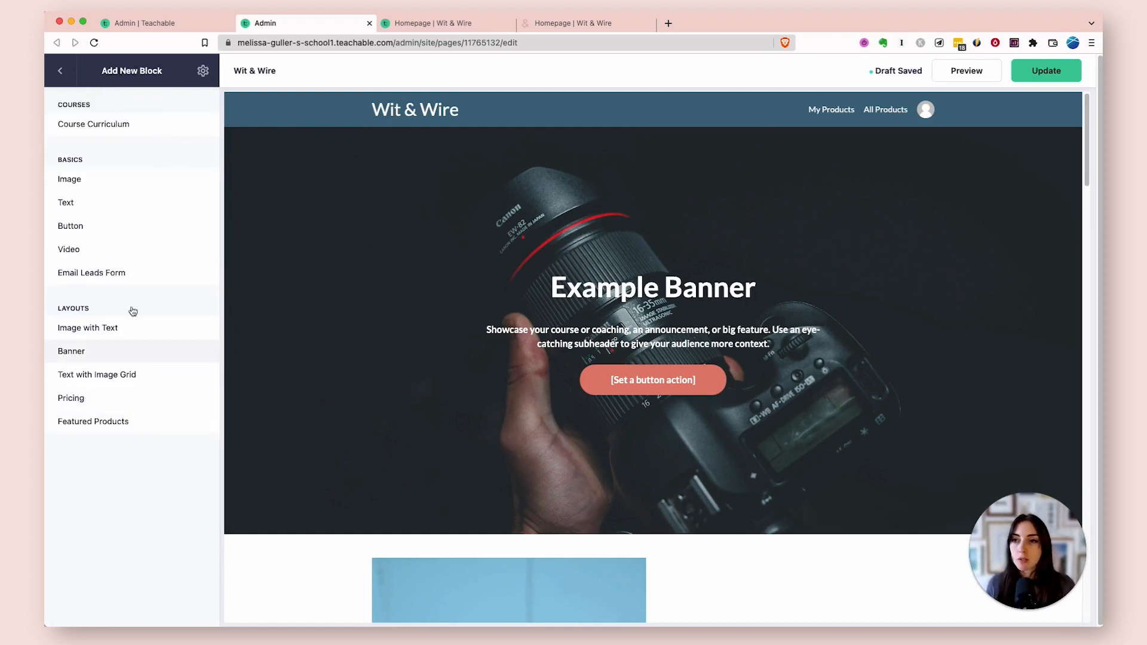
pyautogui.click(59, 71)
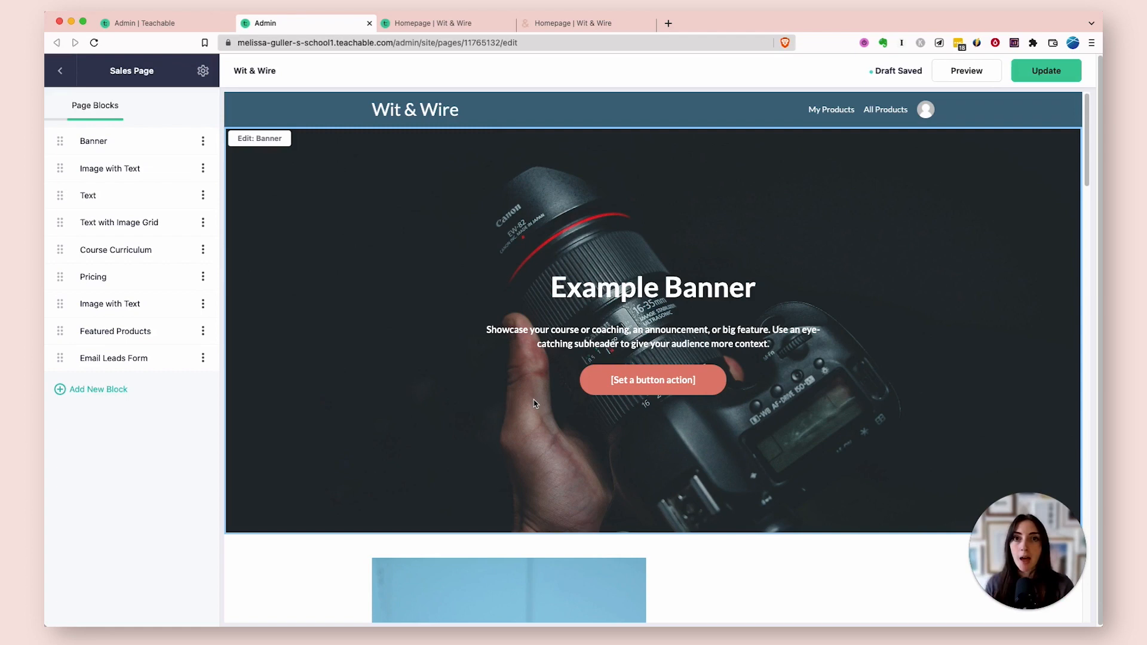
pyautogui.click(60, 71)
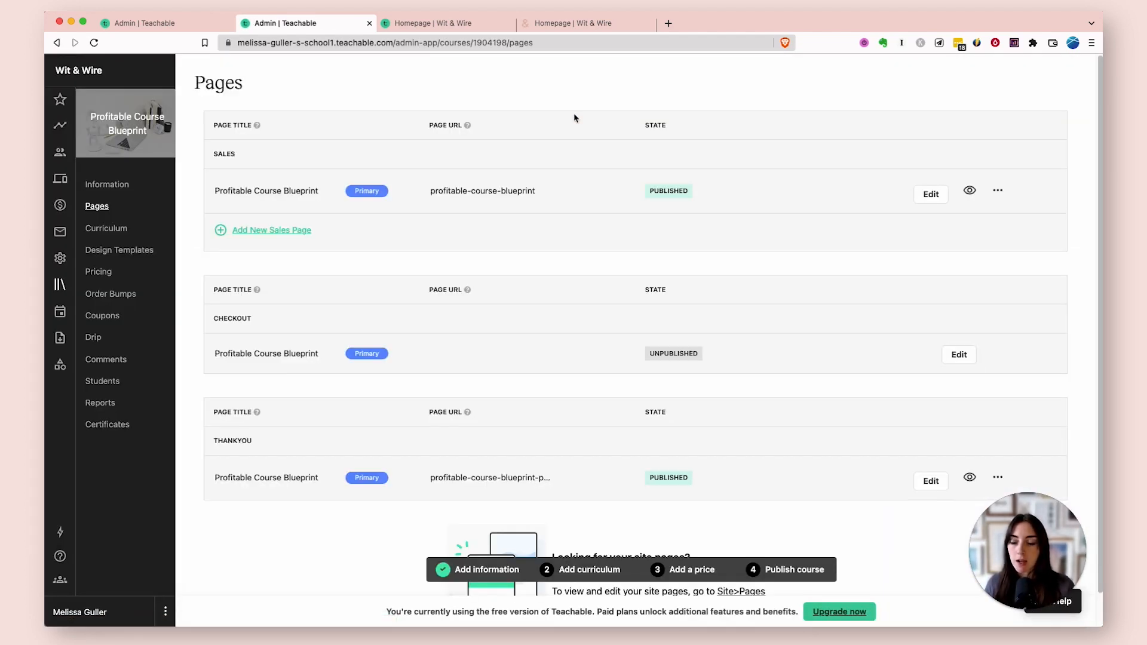
# Step: Open the course's checkout page to check its requirements and return to the course's page list
pyautogui.scroll(-1, 620, 144)
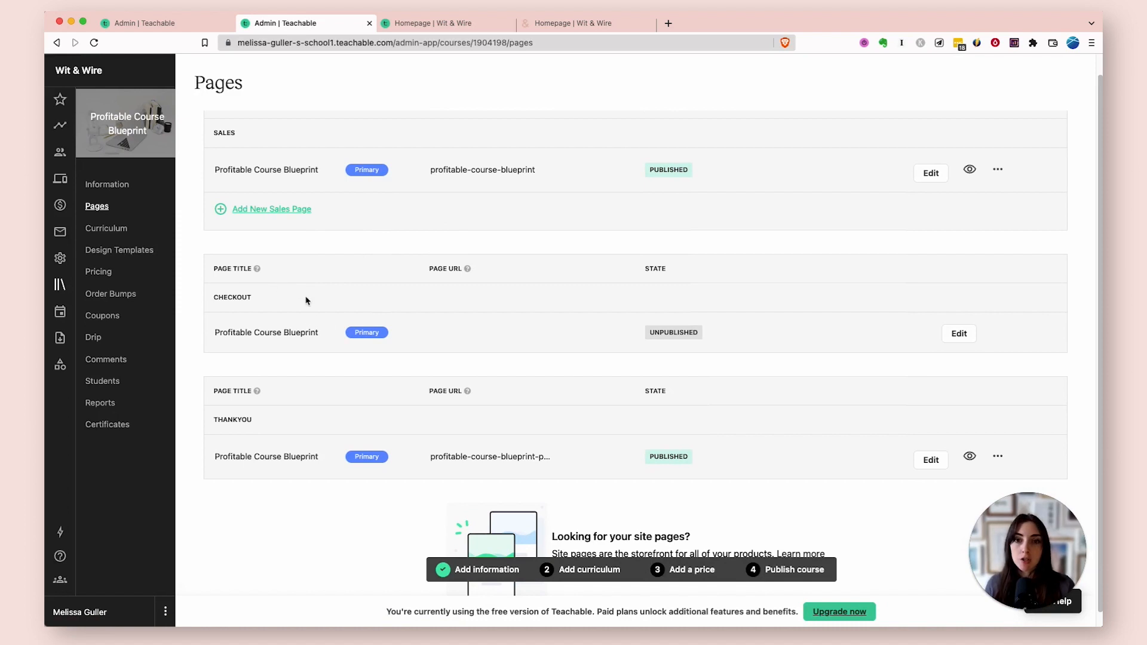
pyautogui.click(957, 334)
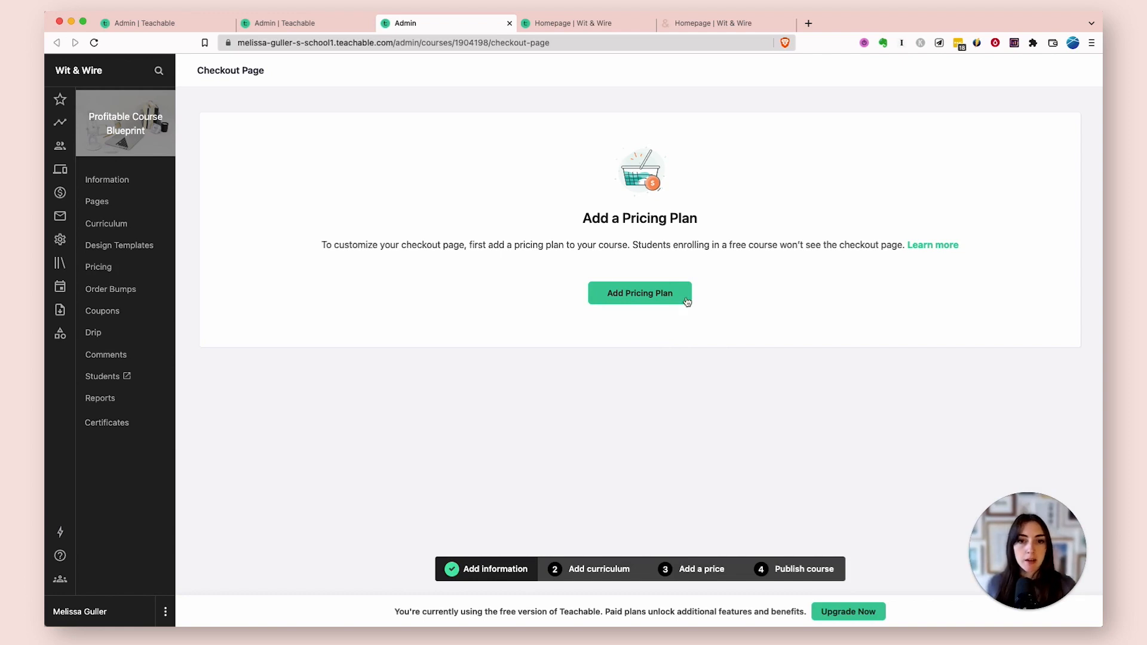
pyautogui.click(102, 203)
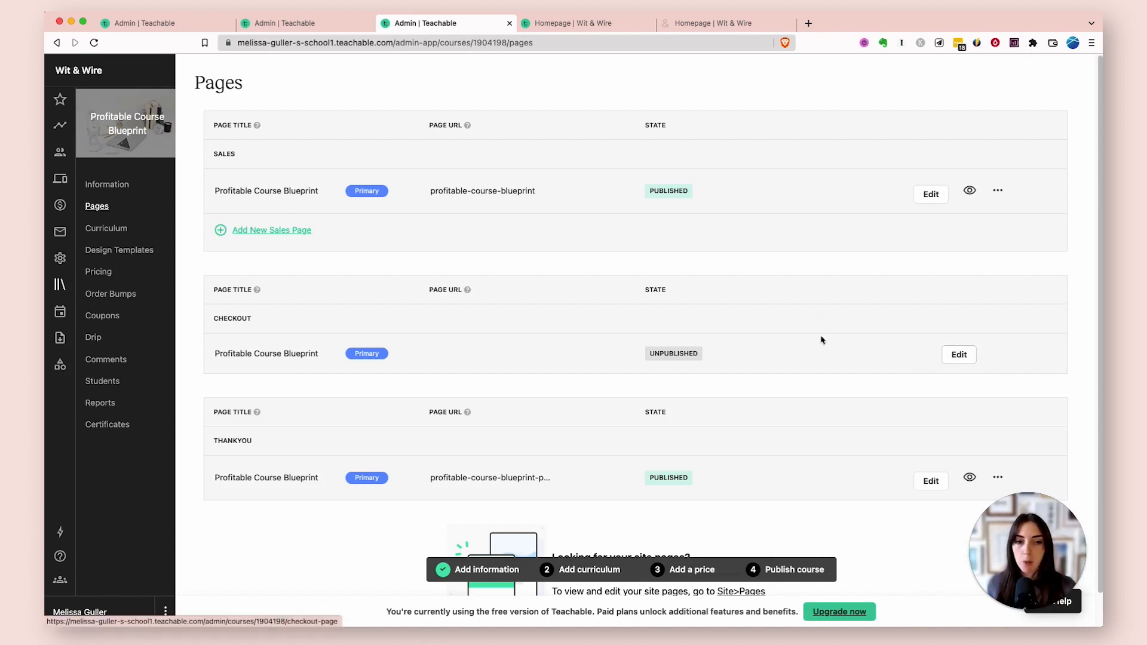
pyautogui.scroll(-1, 749, 255)
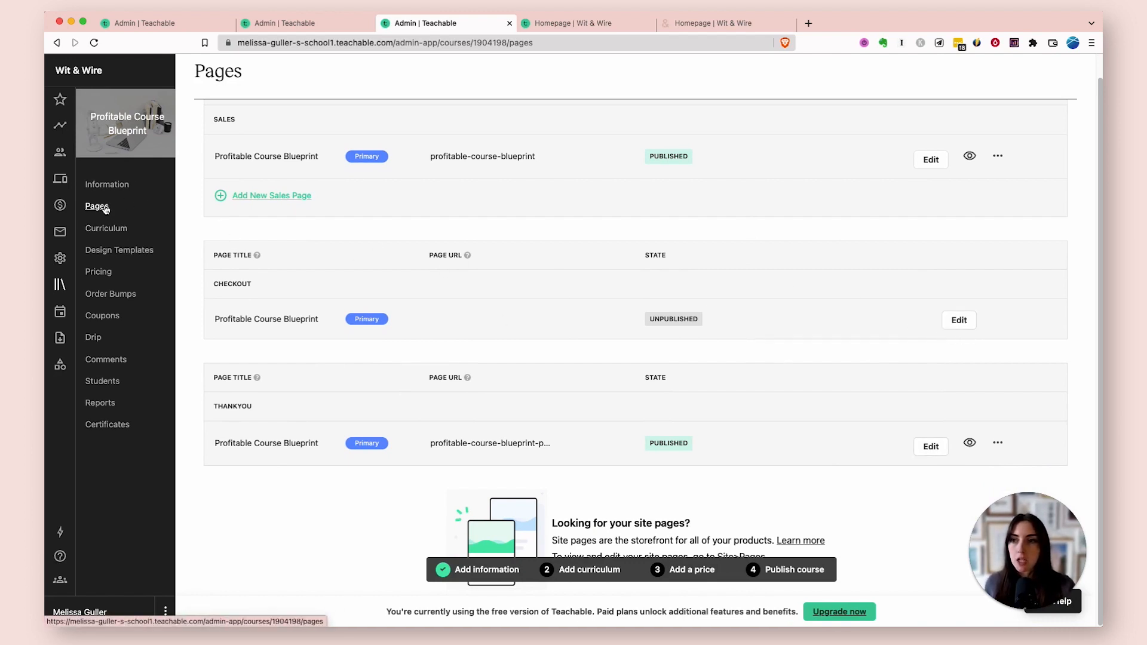
# Step: Add a one-time purchase pricing plan to the course, priced at 100 USD and named One-Time Payment
pyautogui.click(100, 273)
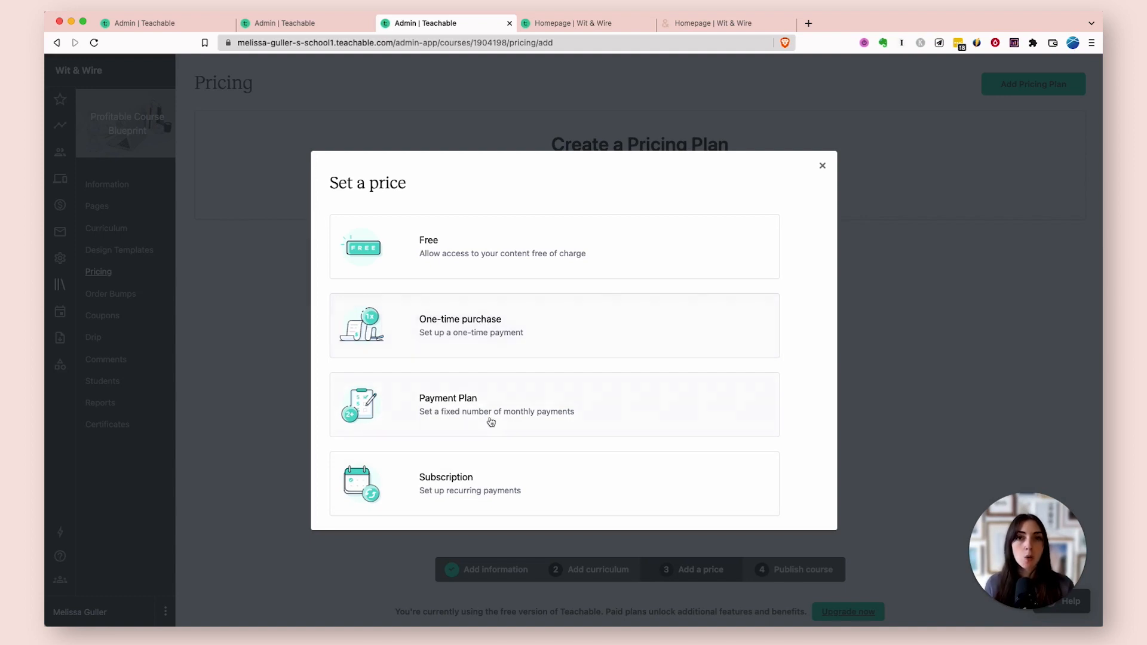
pyautogui.click(485, 356)
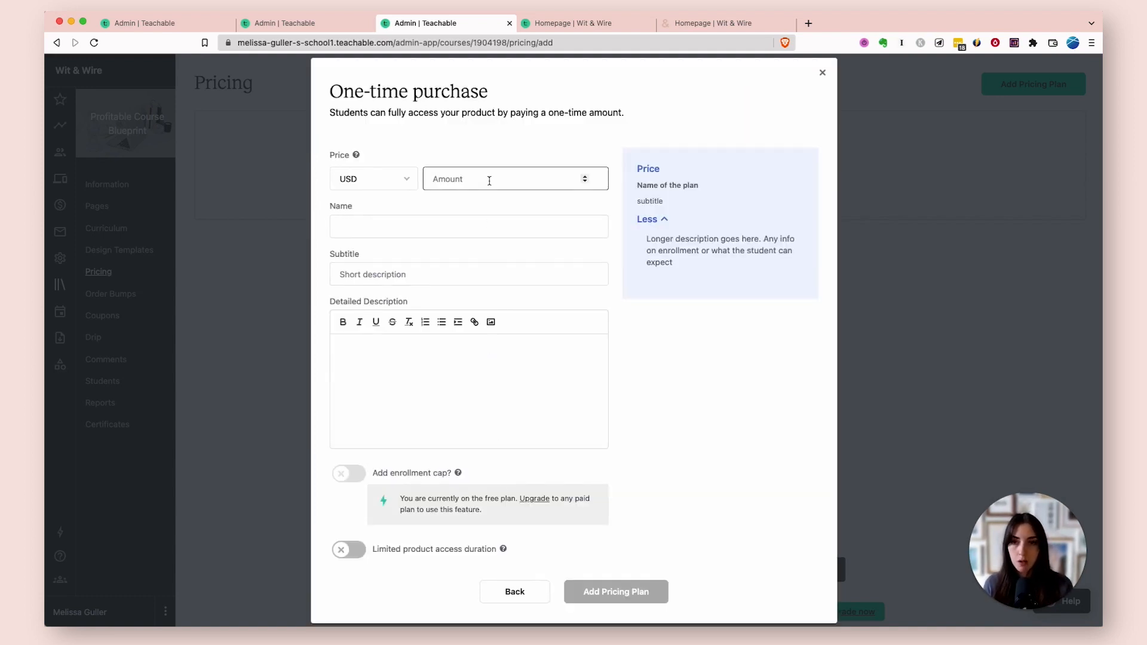
pyautogui.write('100')
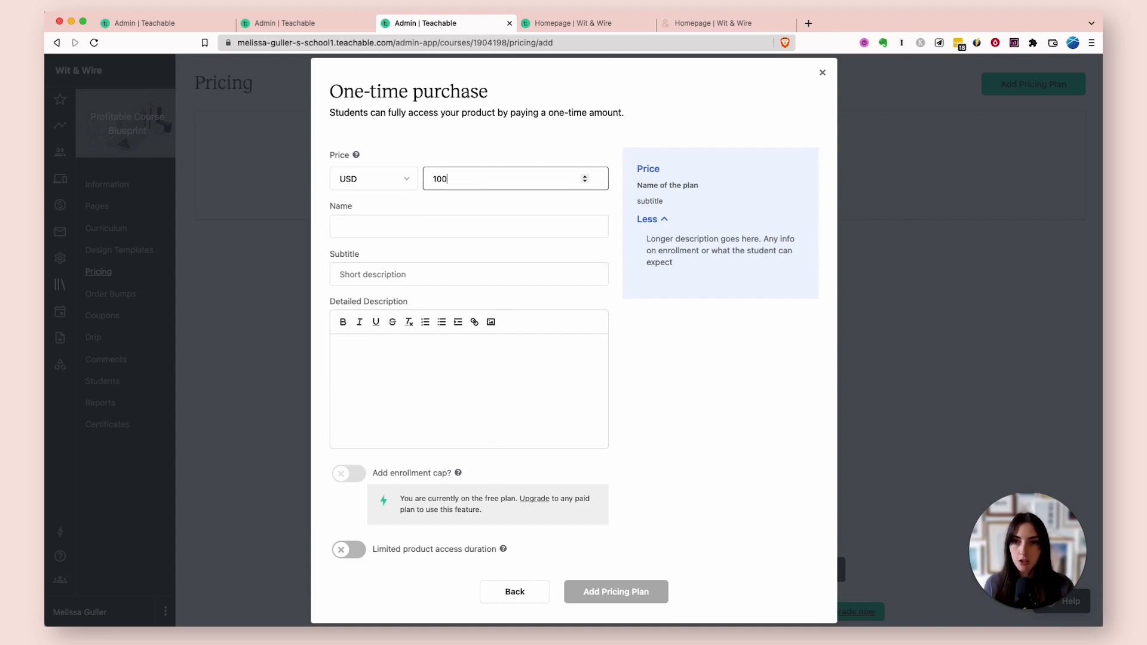
pyautogui.click(480, 219)
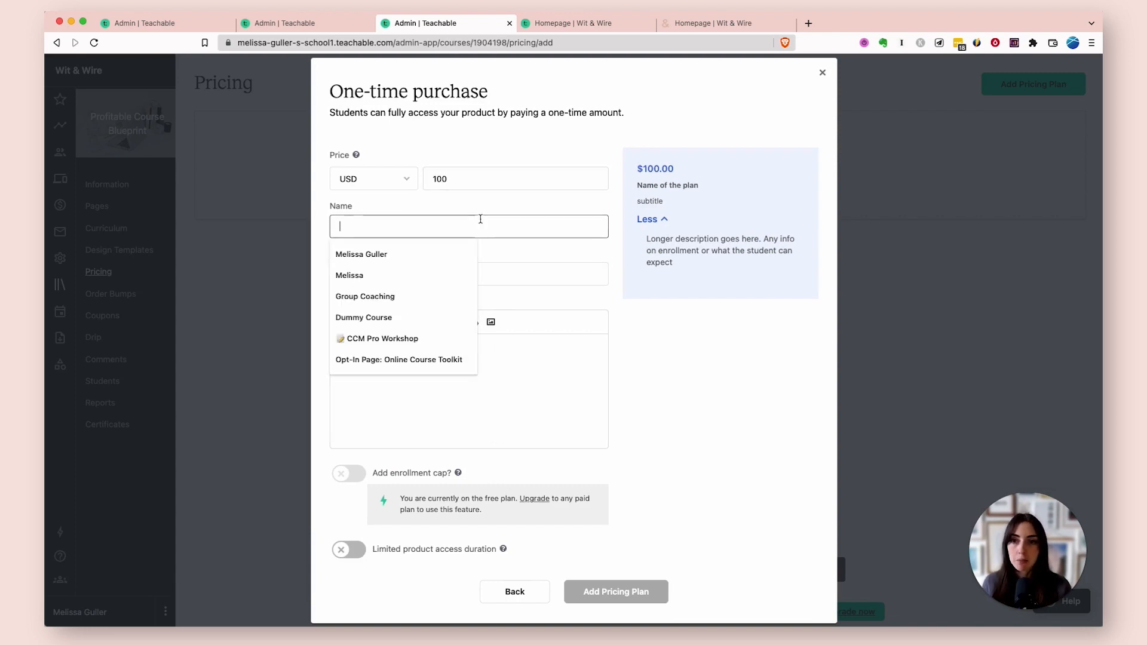
pyautogui.write('One-Time Payment')
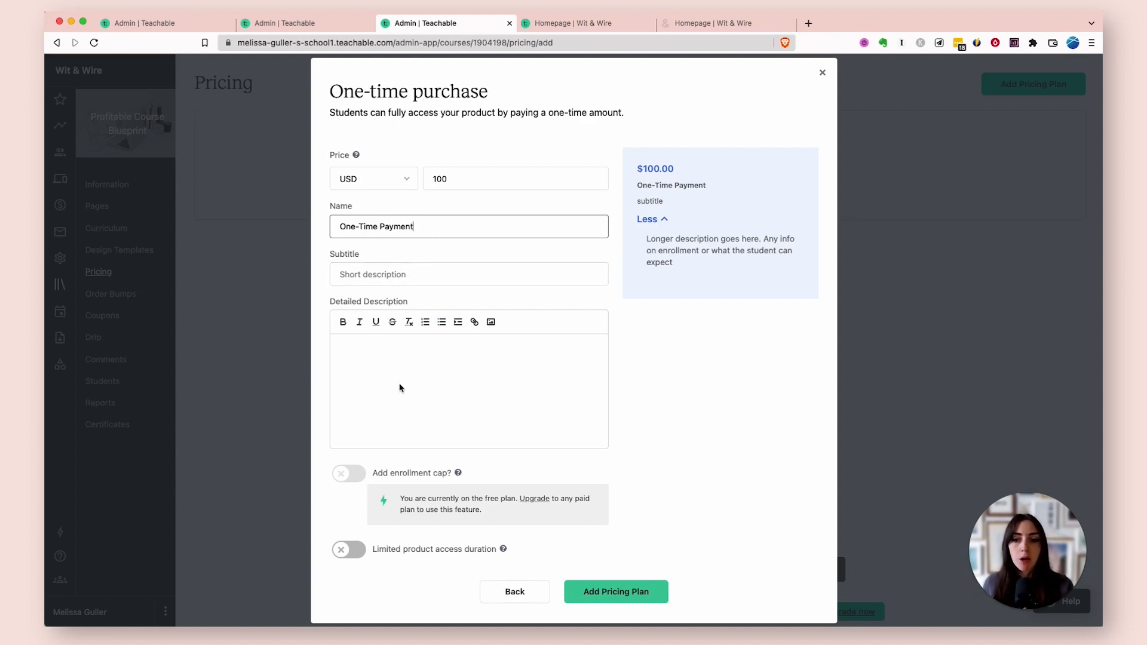
pyautogui.moveTo(457, 181); pyautogui.dragTo(421, 187)
pyautogui.click(791, 390)
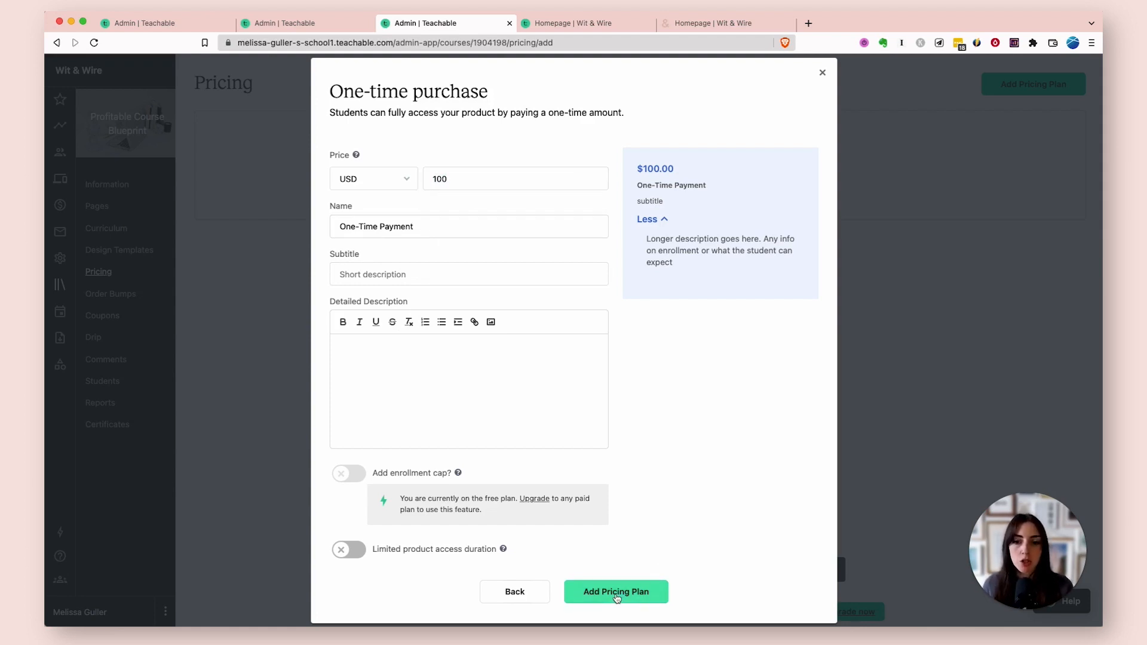
pyautogui.moveTo(464, 475)
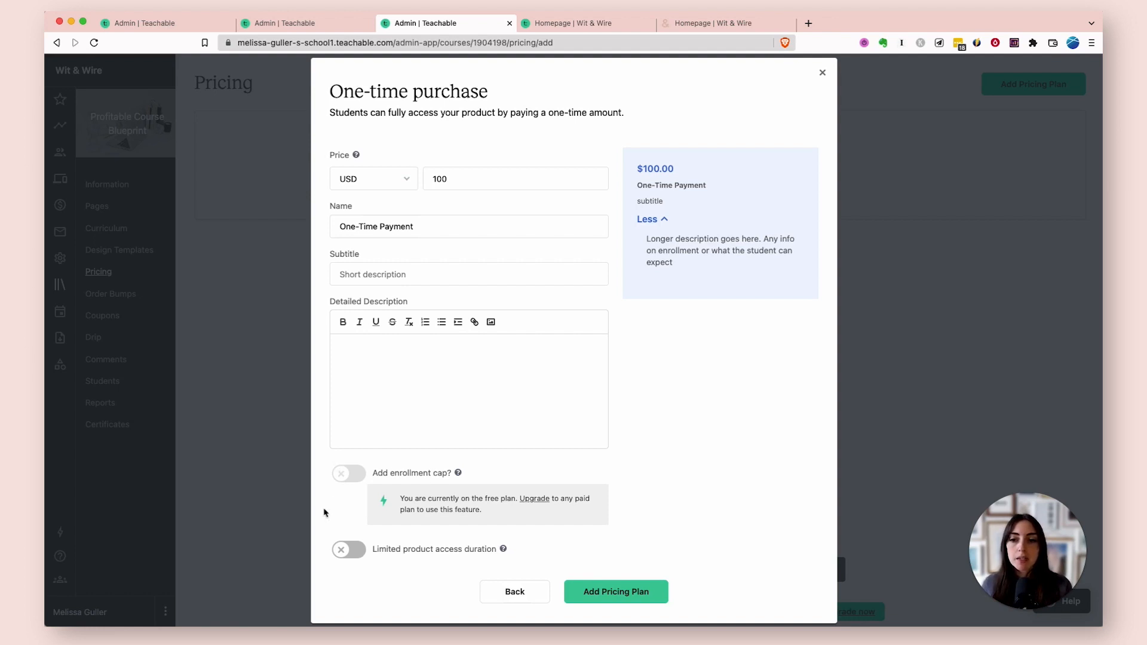
pyautogui.click(650, 601)
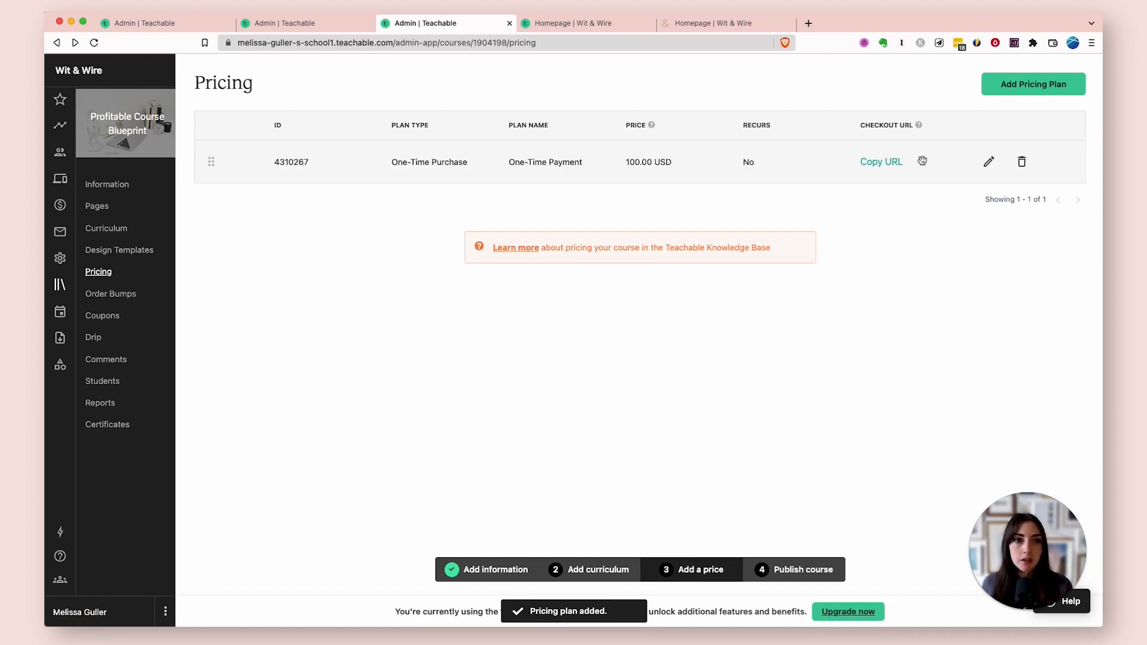
# Step: Look over the One-Time Payment plan's editable fields and plan info, and close it without changes
pyautogui.click(988, 161)
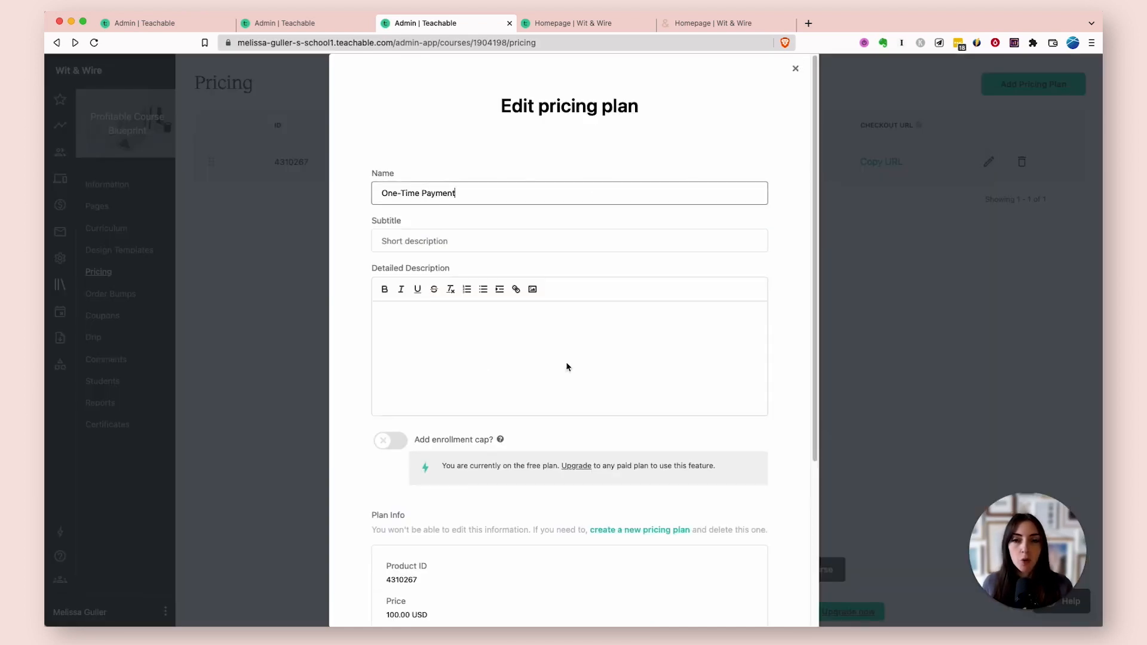
pyautogui.scroll(-5, 495, 349)
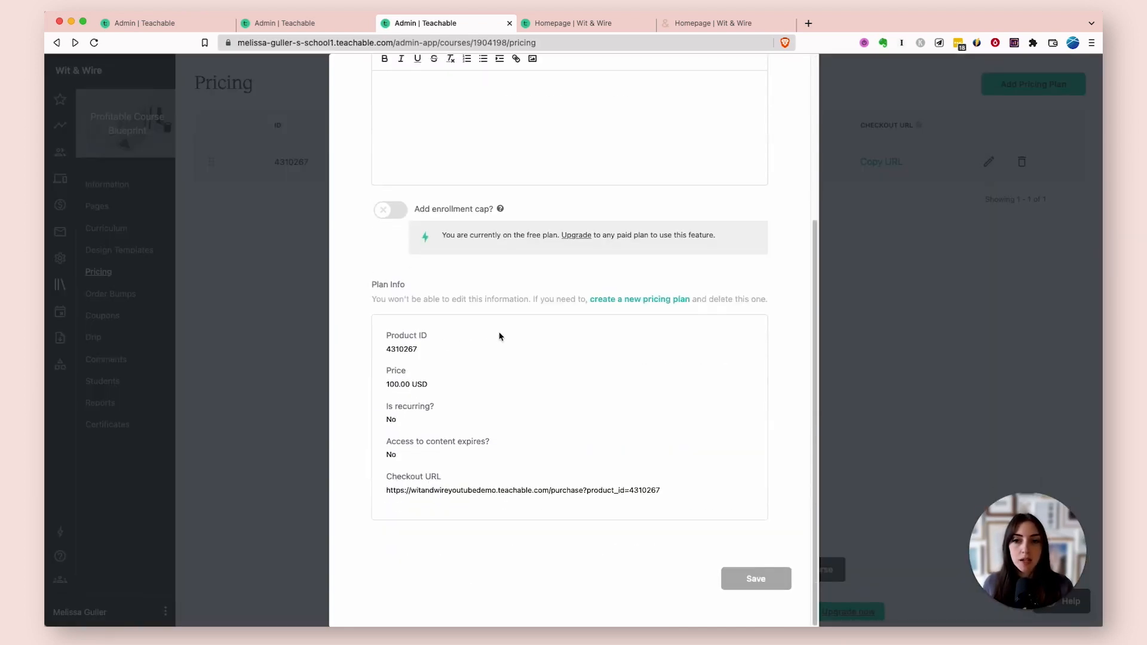
pyautogui.scroll(5, 537, 359)
pyautogui.click(795, 68)
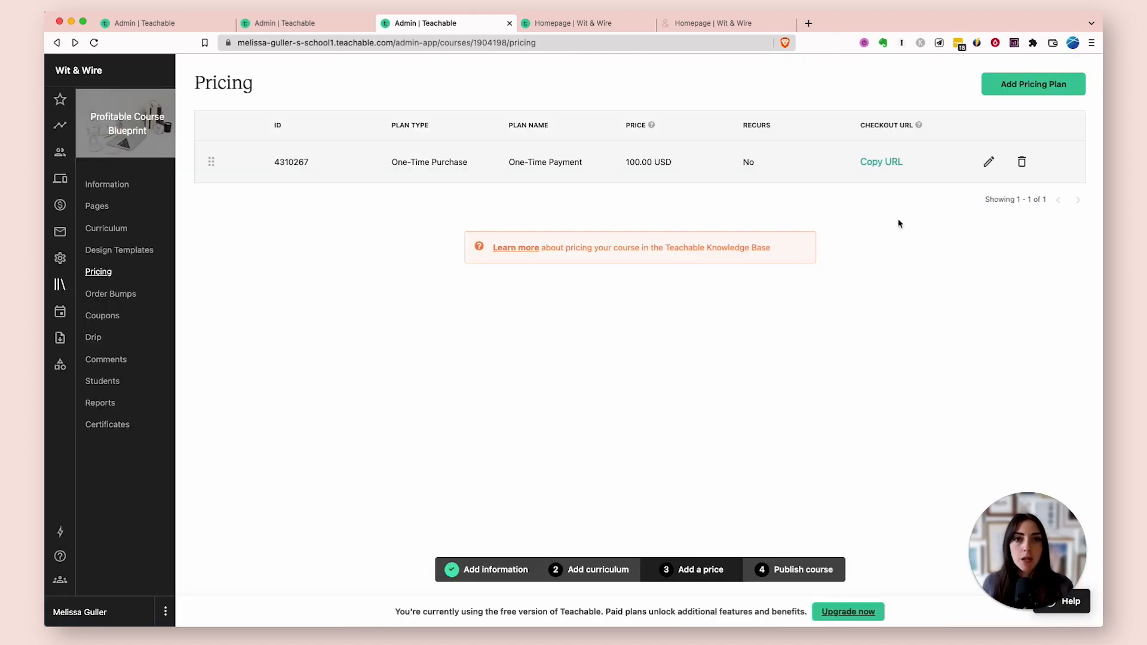
# Step: Archive the One-Time Payment plan, restore it from the archived plans and return to the active pricing plans
pyautogui.click(1021, 161)
pyautogui.click(630, 369)
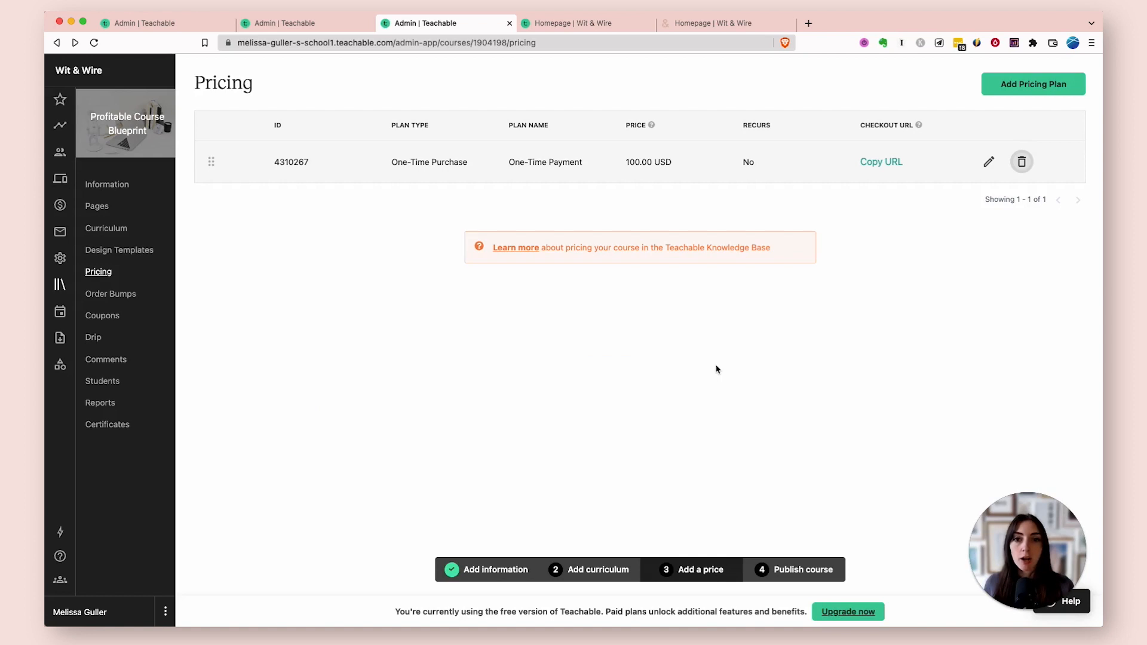
pyautogui.click(659, 257)
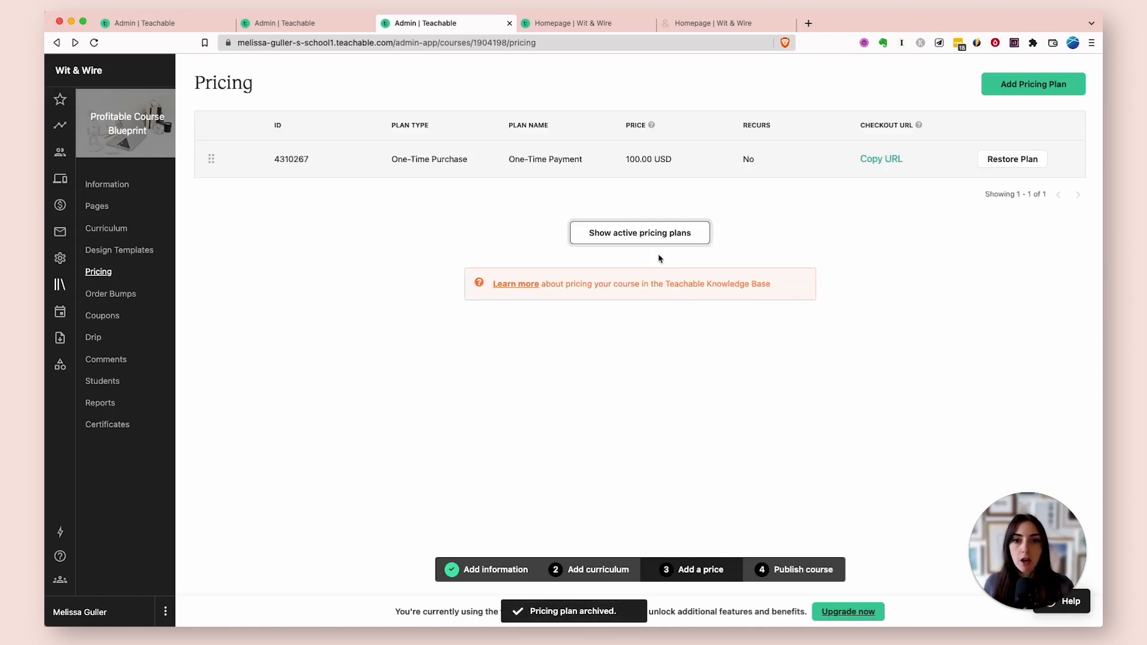
pyautogui.click(1011, 164)
pyautogui.click(622, 373)
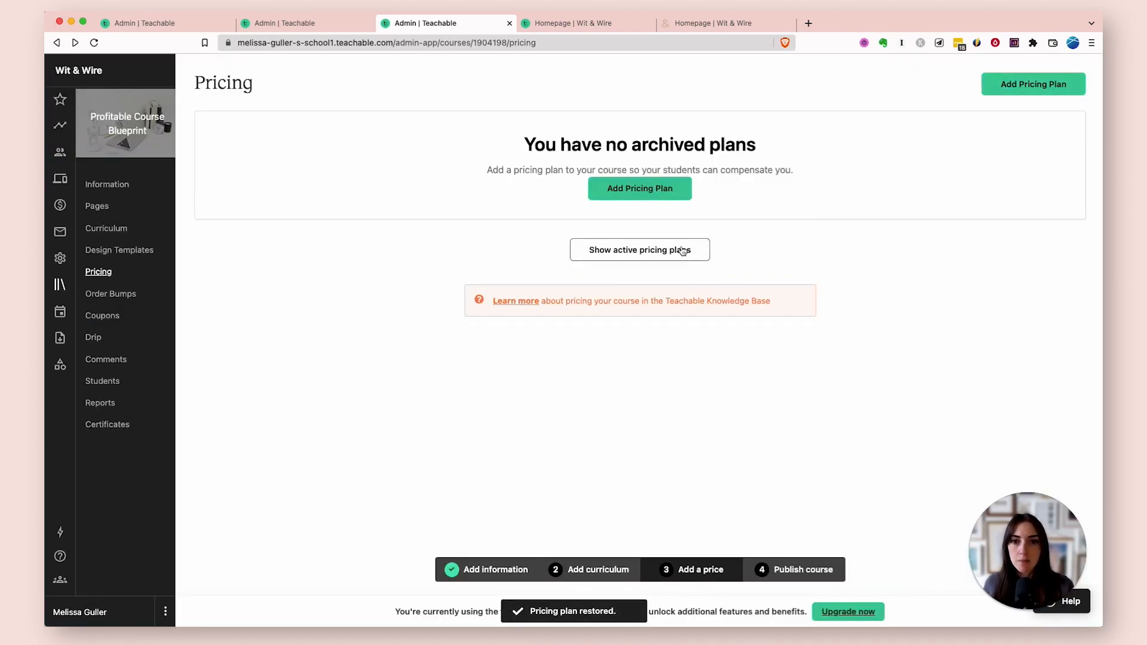
pyautogui.click(680, 249)
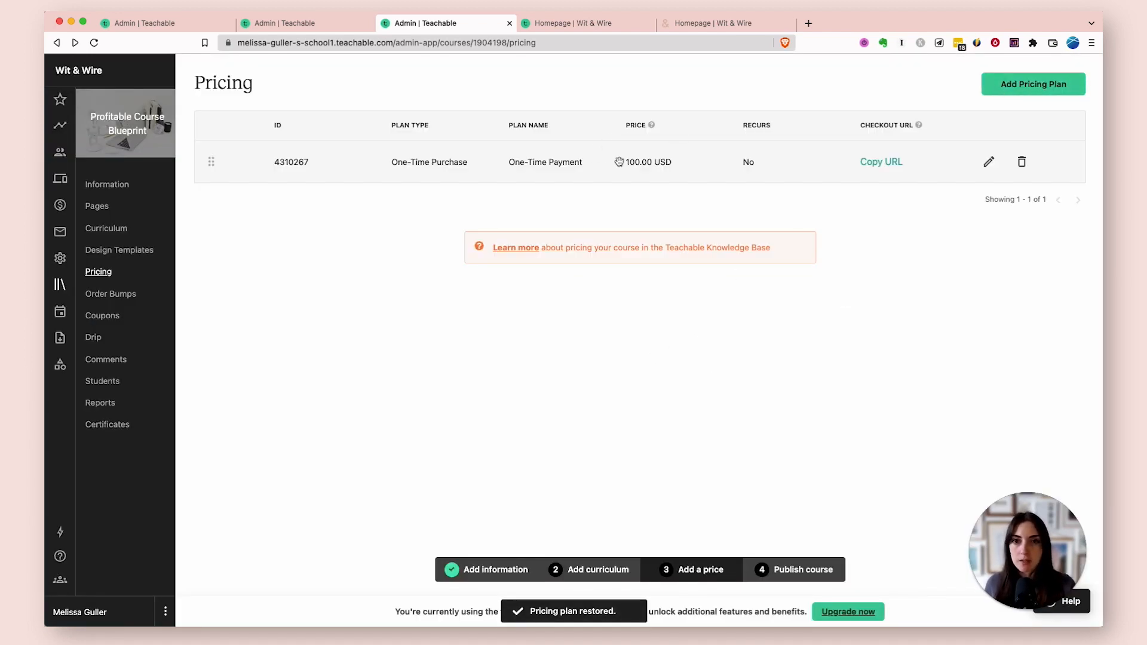
# Step: Set up a second pricing option of the Payment Plan type at 50 USD with 2 monthly payments
pyautogui.click(1033, 84)
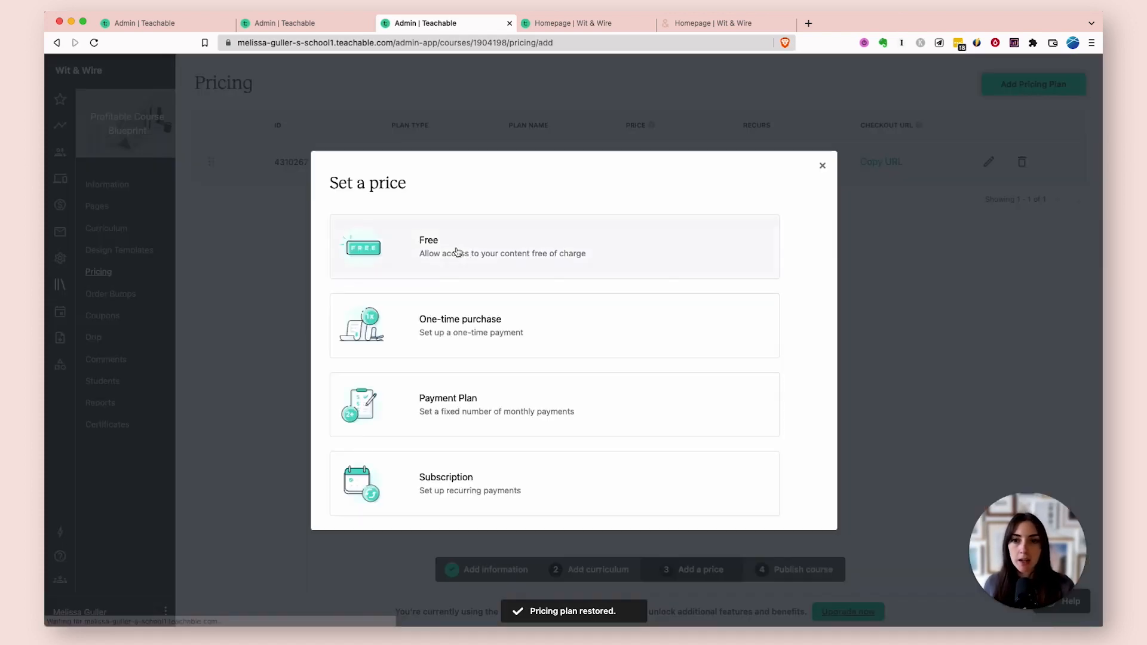
pyautogui.click(478, 399)
pyautogui.click(465, 176)
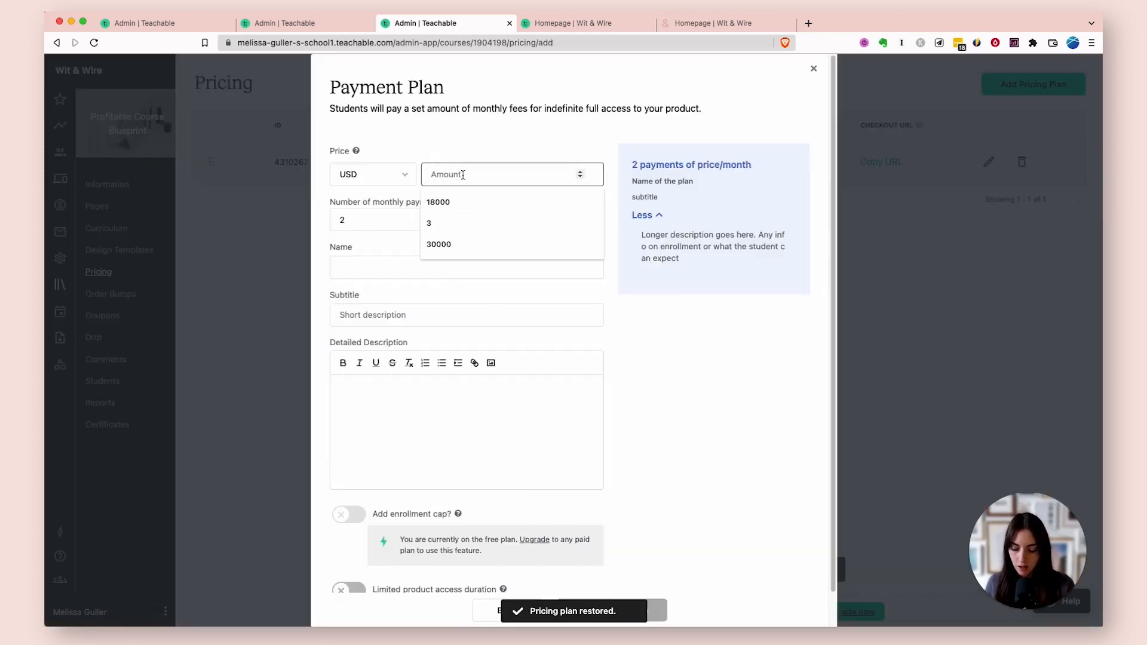
pyautogui.write('50')
pyautogui.click(673, 360)
pyautogui.click(414, 220)
pyautogui.click(460, 182)
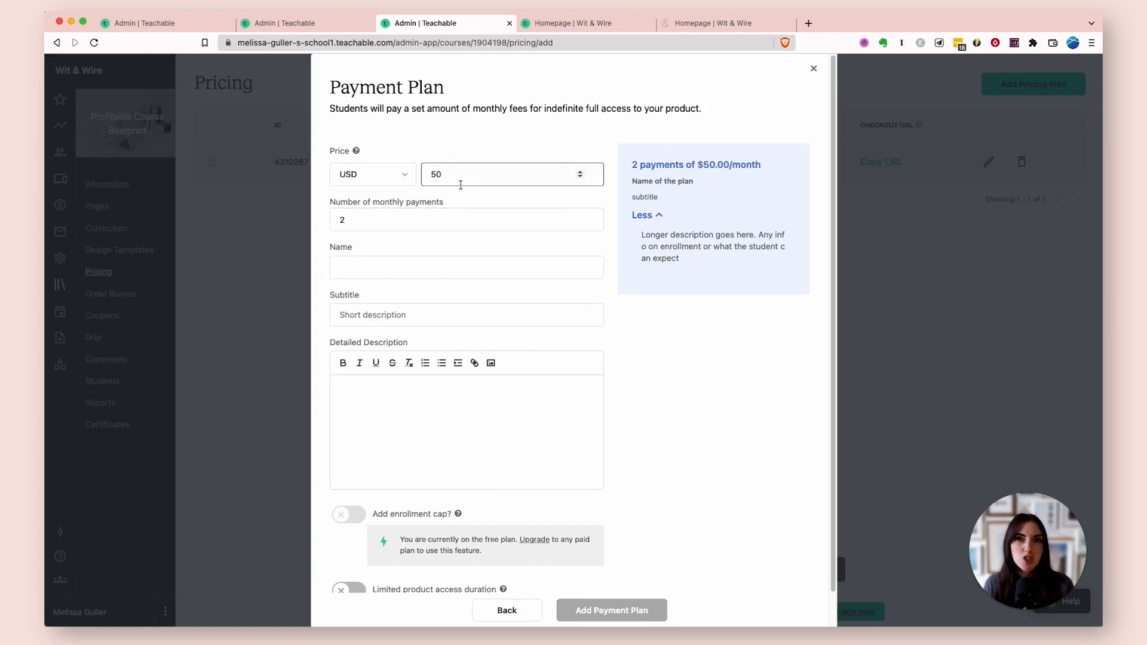
pyautogui.click(404, 225)
# Step: Name the payment plan 2-Month Payment Plan and add it to the course's pricing
pyautogui.click(473, 267)
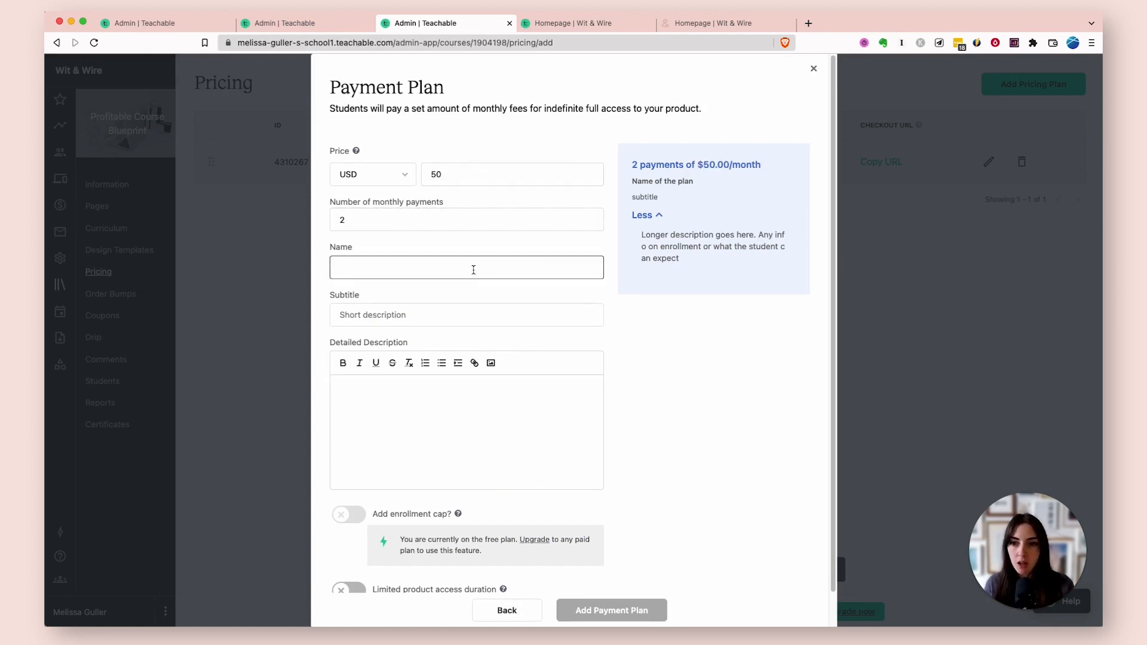
pyautogui.write('2-Month Paymn')
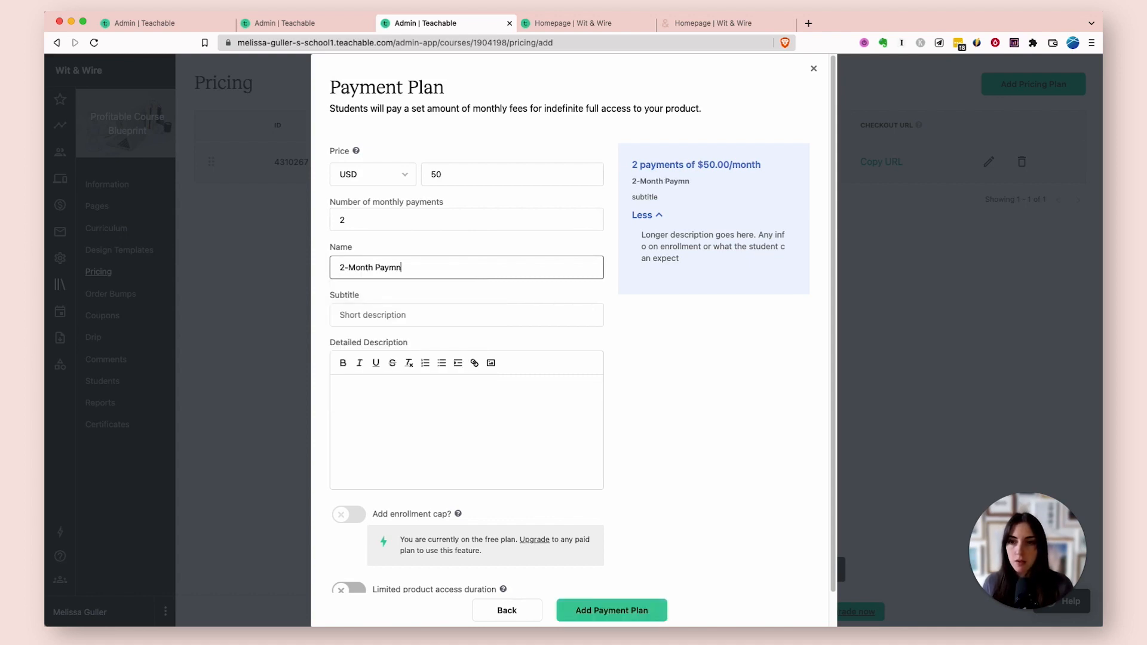
pyautogui.press('BackSpace')
pyautogui.write('ent Plan')
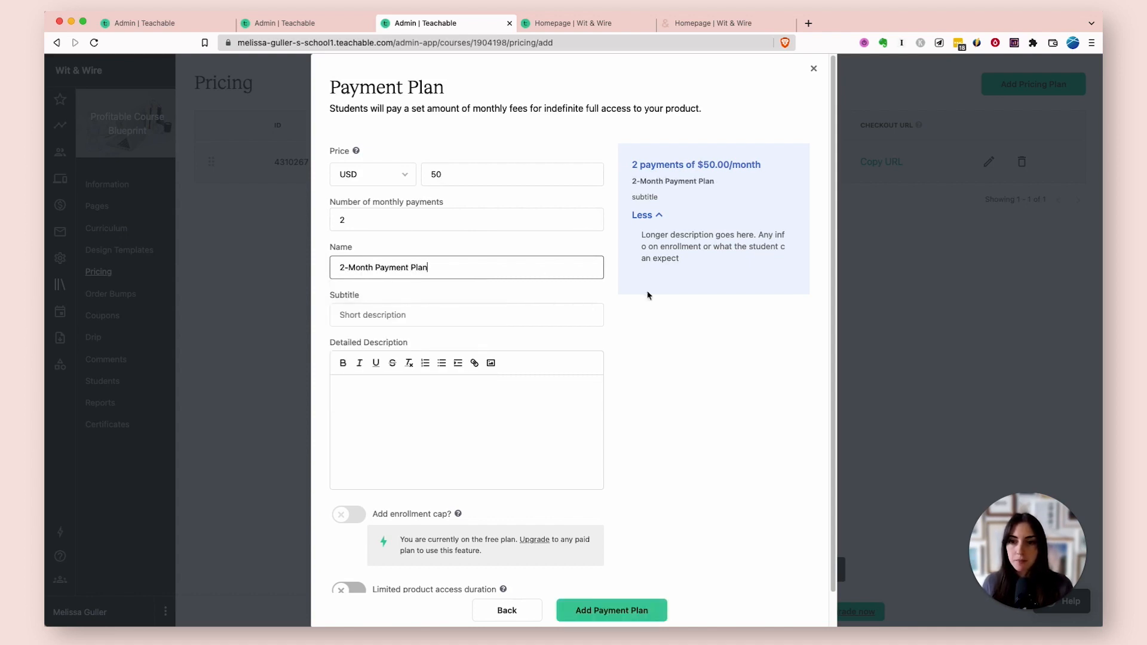
pyautogui.scroll(-1, 685, 547)
pyautogui.click(638, 596)
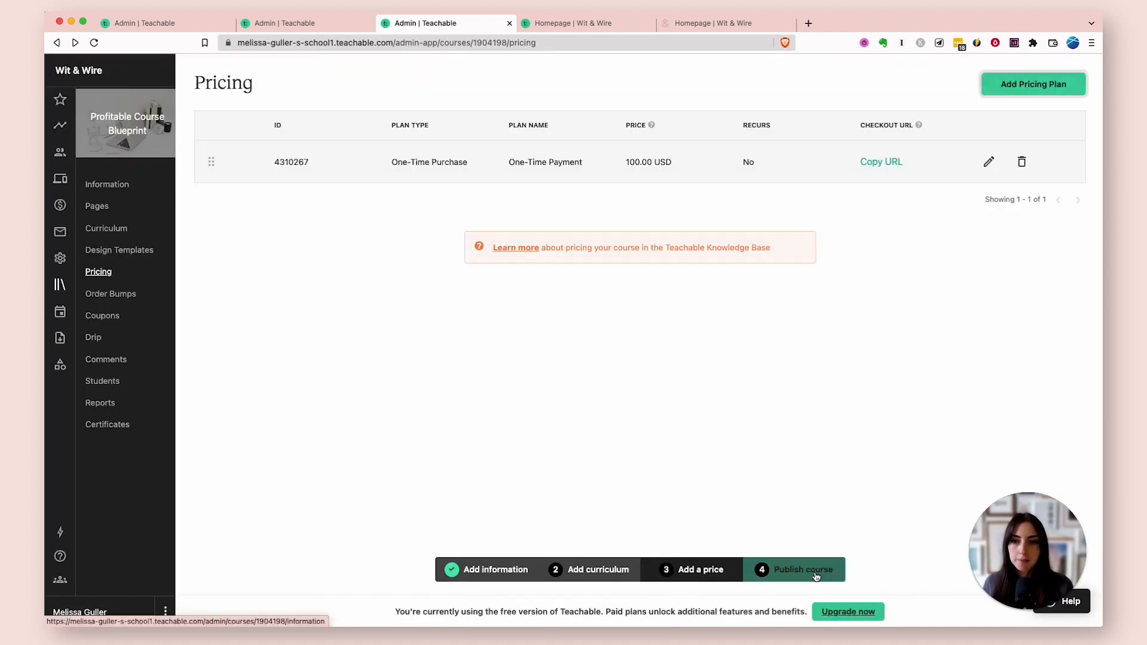
# Step: Open the course's checkout page for editing and examine its testimonials, bullet points and course guarantee sections beside the example
pyautogui.click(882, 162)
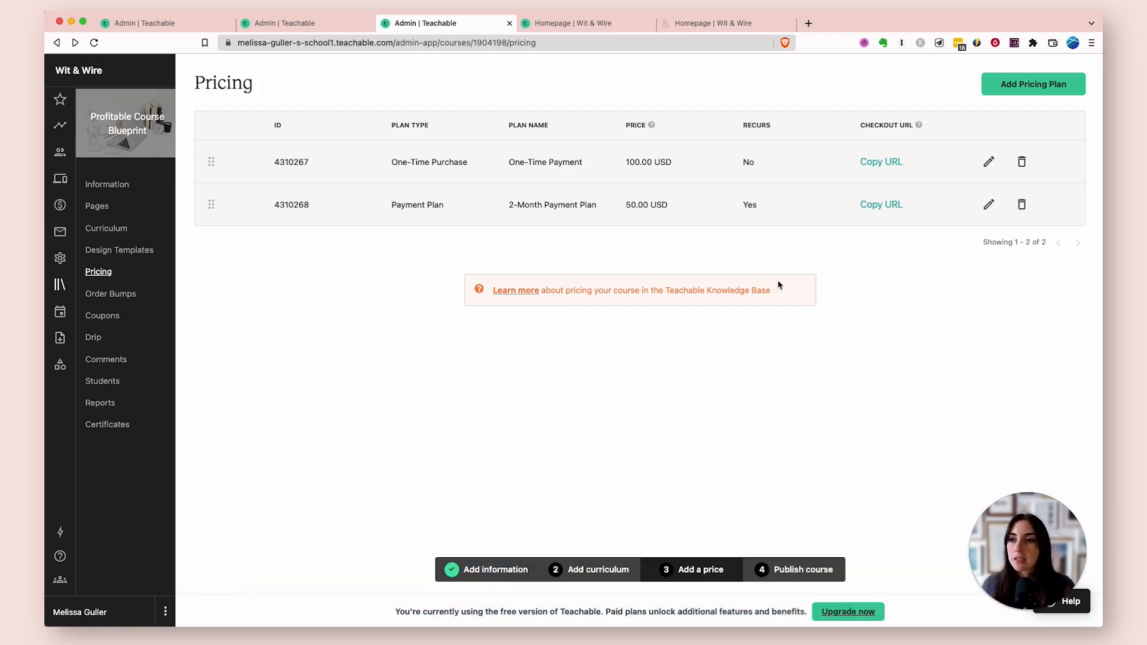
pyautogui.click(111, 209)
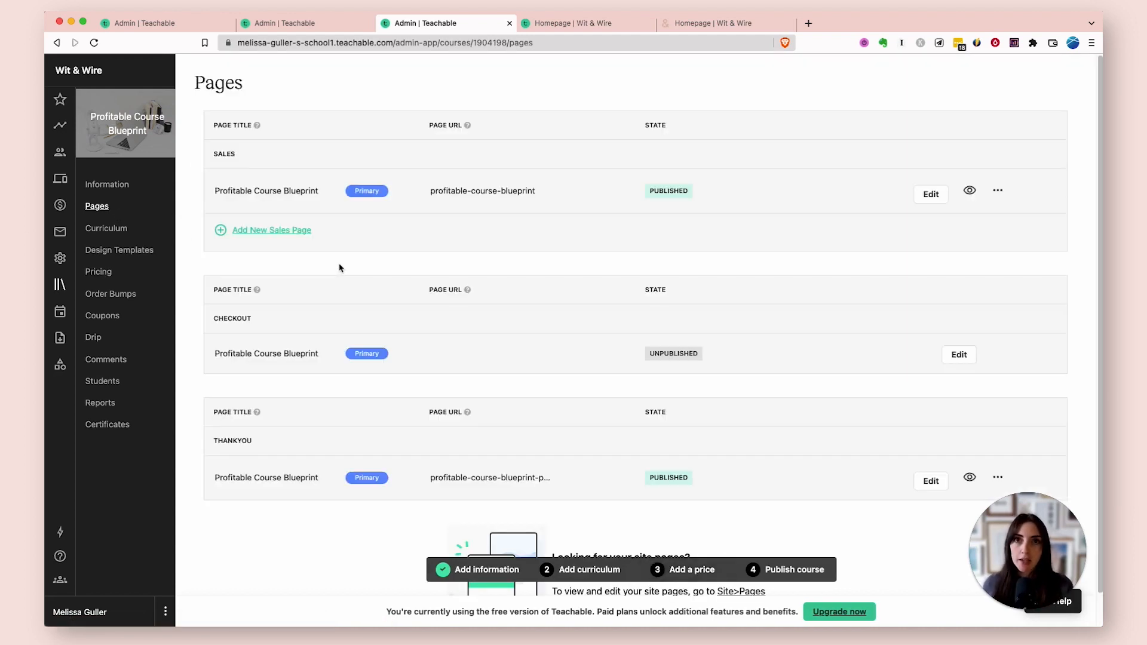
pyautogui.click(958, 355)
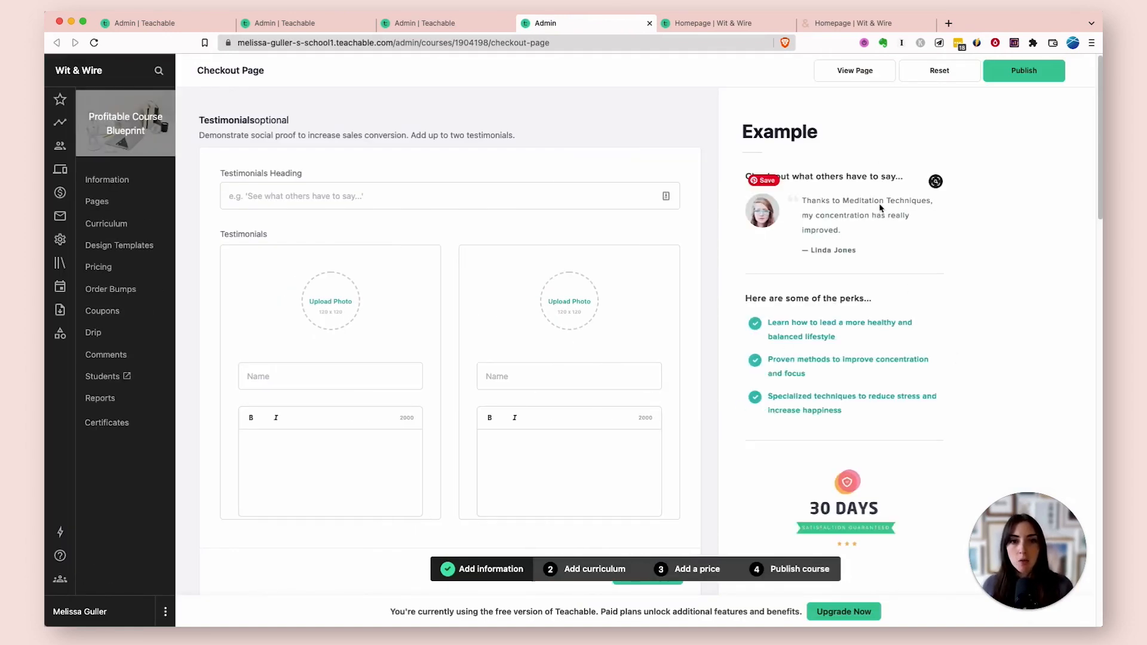
pyautogui.scroll(-2, 878, 207)
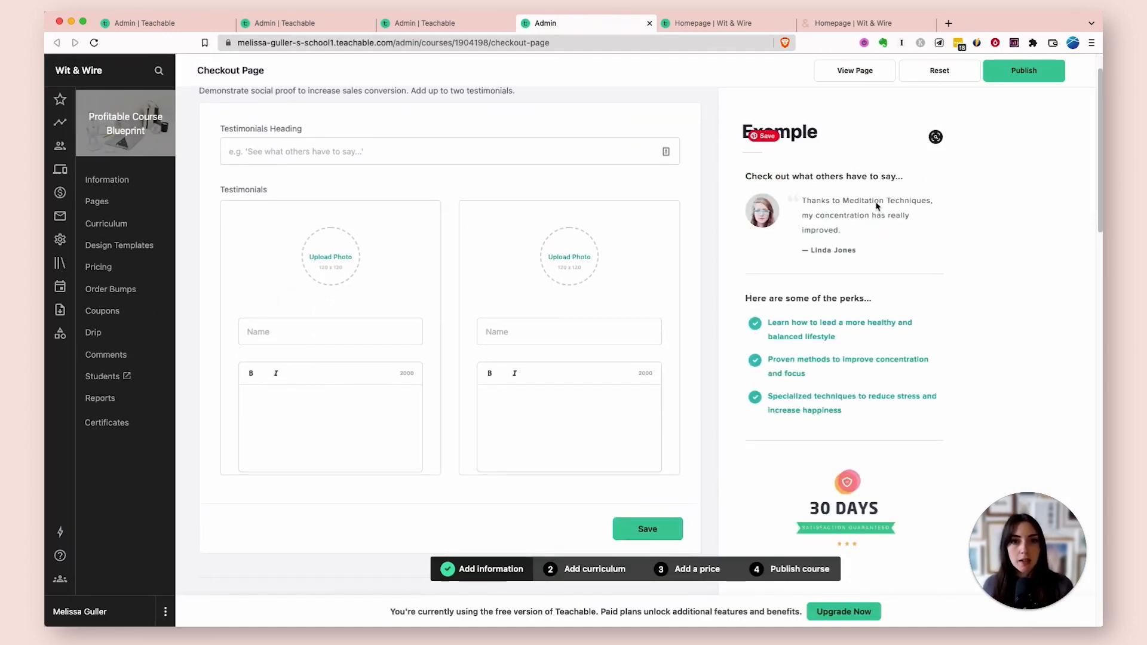
pyautogui.scroll(-2, 877, 207)
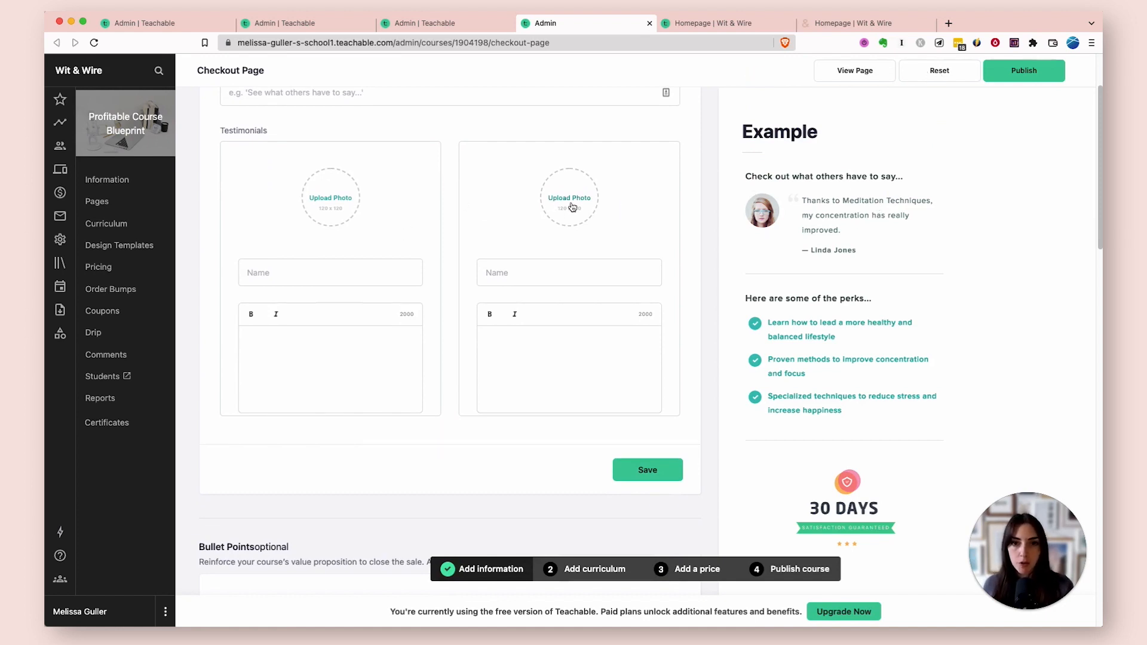
pyautogui.scroll(-4, 572, 207)
pyautogui.scroll(-2, 572, 206)
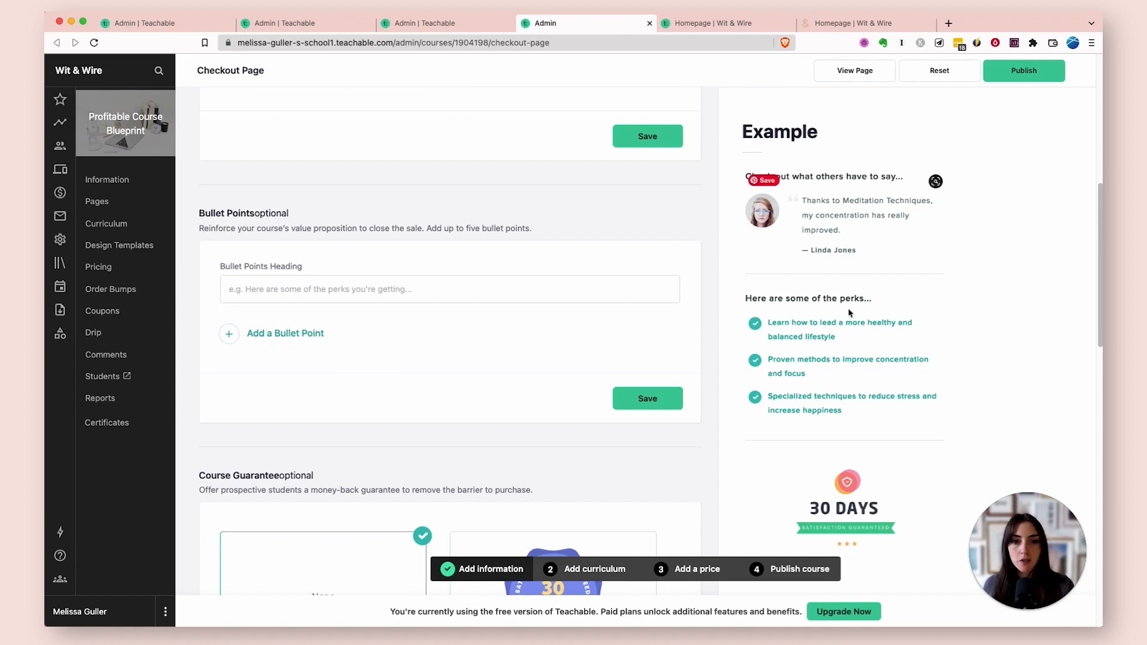
pyautogui.doubleClick(963, 412)
pyautogui.scroll(-2, 926, 344)
pyautogui.scroll(-5, 663, 298)
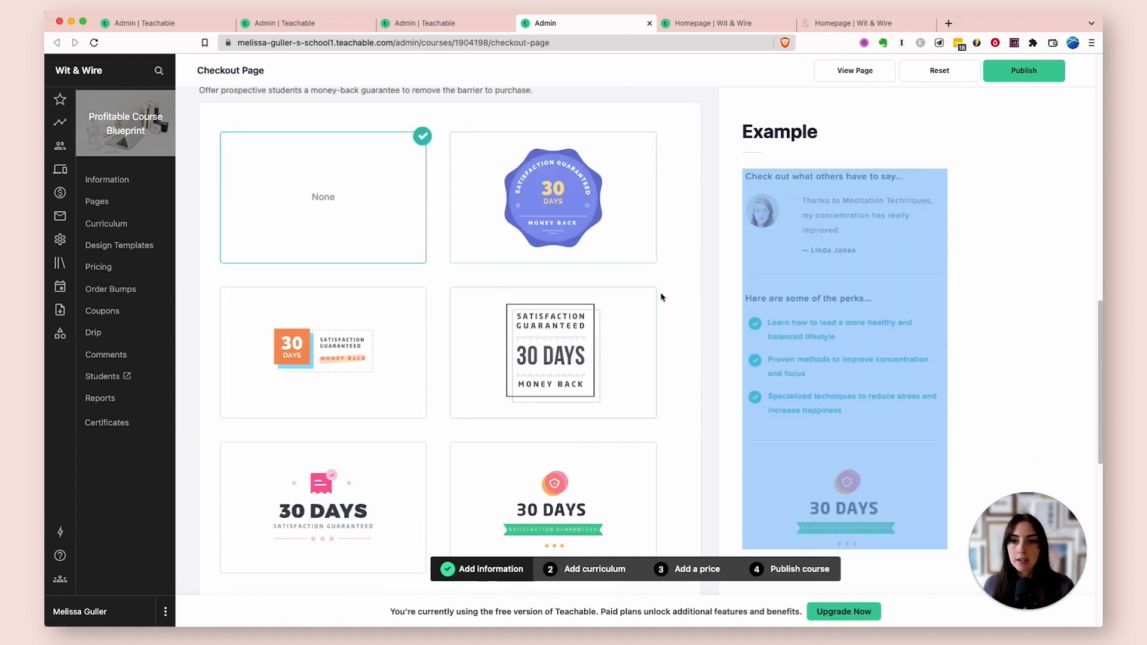
pyautogui.click(708, 302)
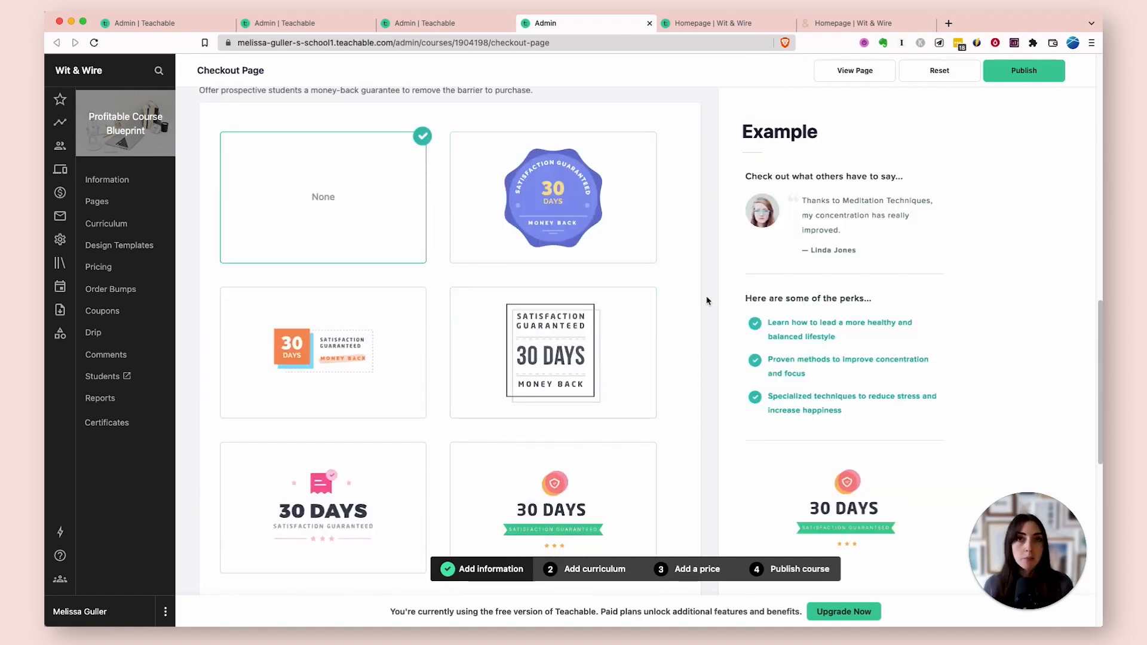
pyautogui.scroll(12, 706, 300)
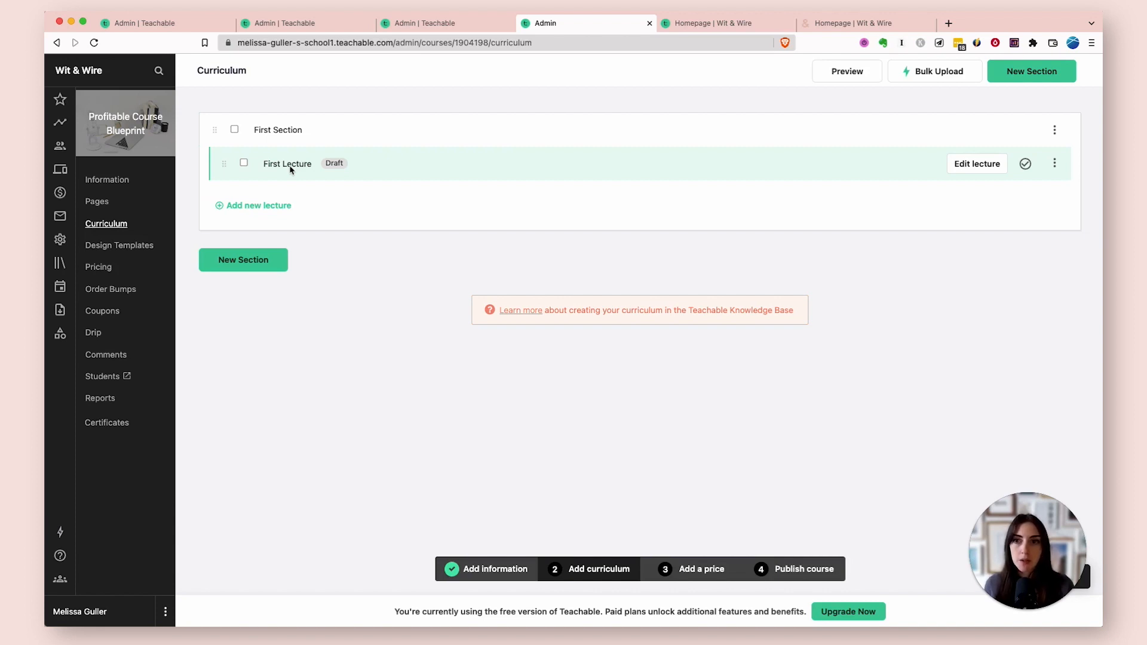
# Step: Add a second lecture named Brainstorm course outcome to the curriculum's first section
pyautogui.click(270, 204)
pyautogui.write('Second lesson')
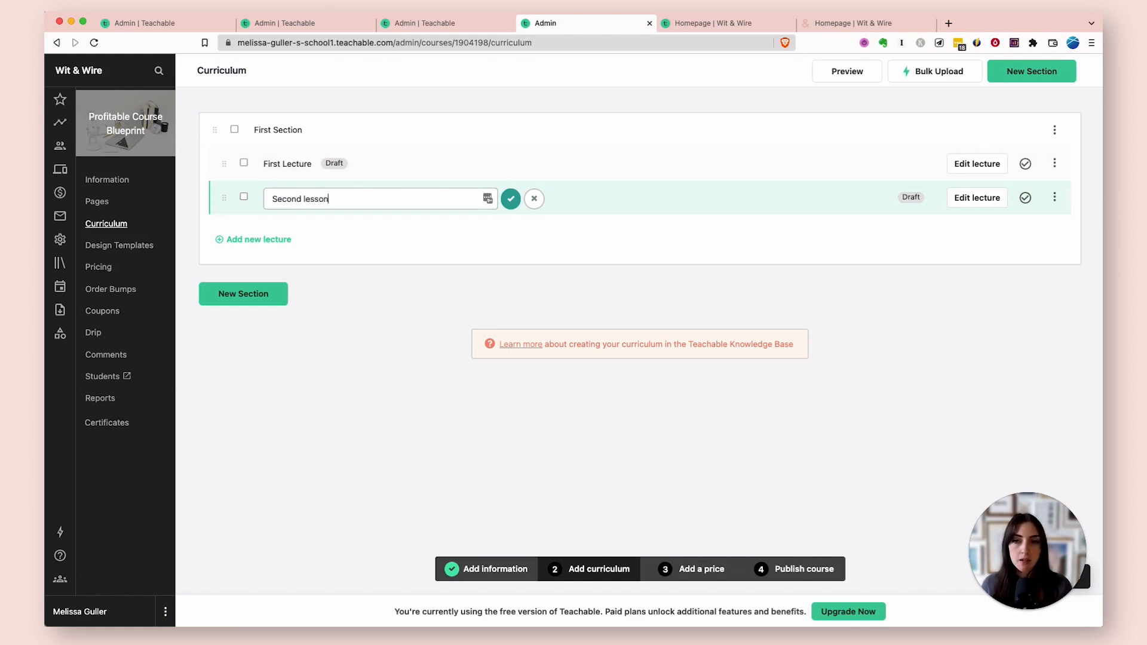
pyautogui.press('super+a')
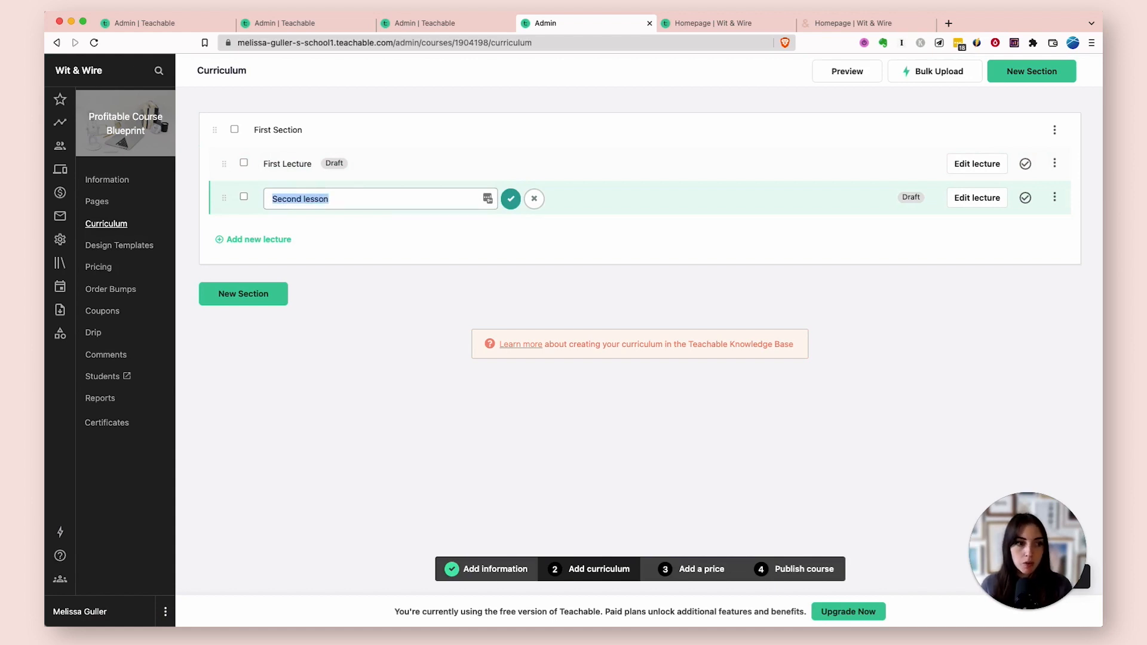
pyautogui.write('Brannstorm course outcome')
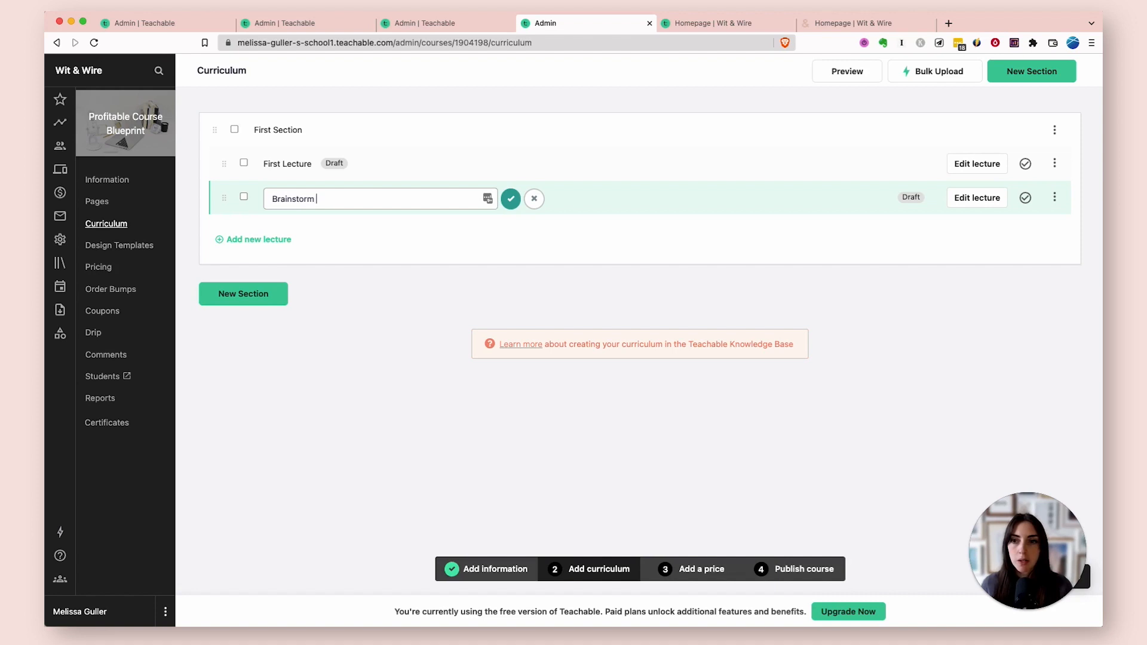
pyautogui.press('Return')
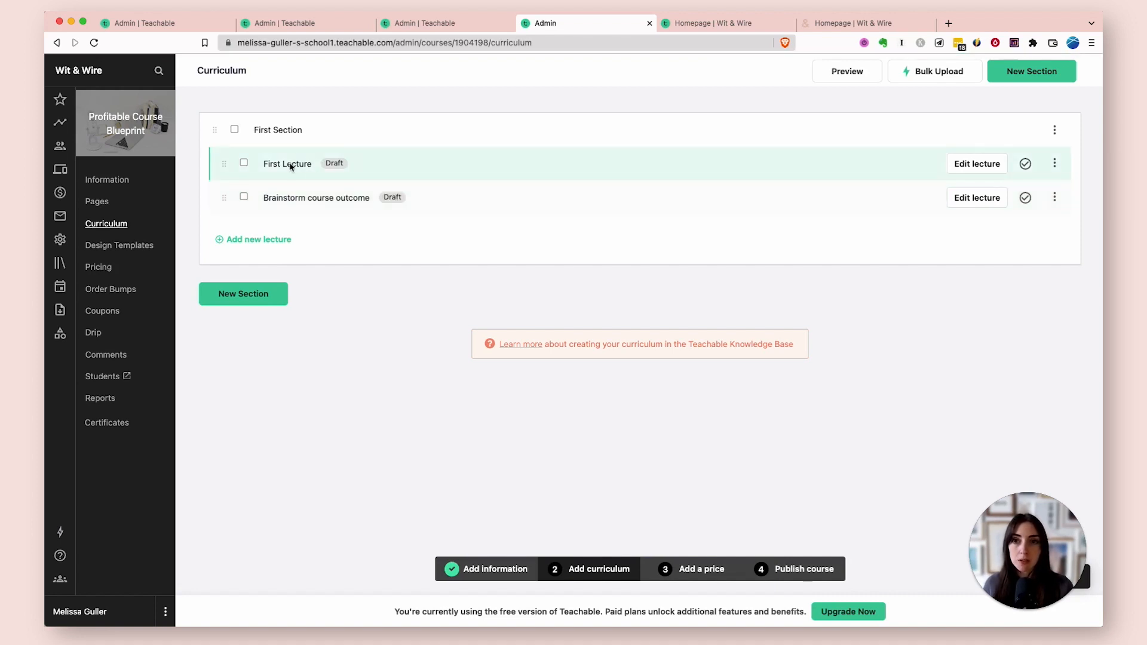
# Step: Rename the first lecture as The Bridge Theory
pyautogui.click(1054, 165)
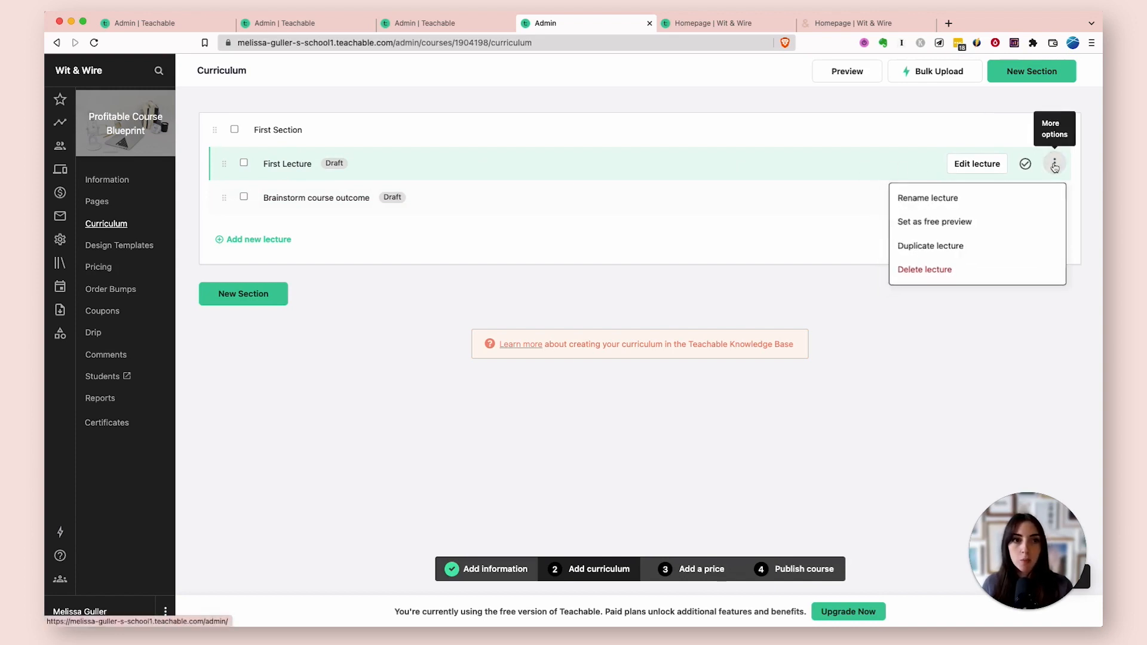
pyautogui.click(998, 198)
pyautogui.write('The')
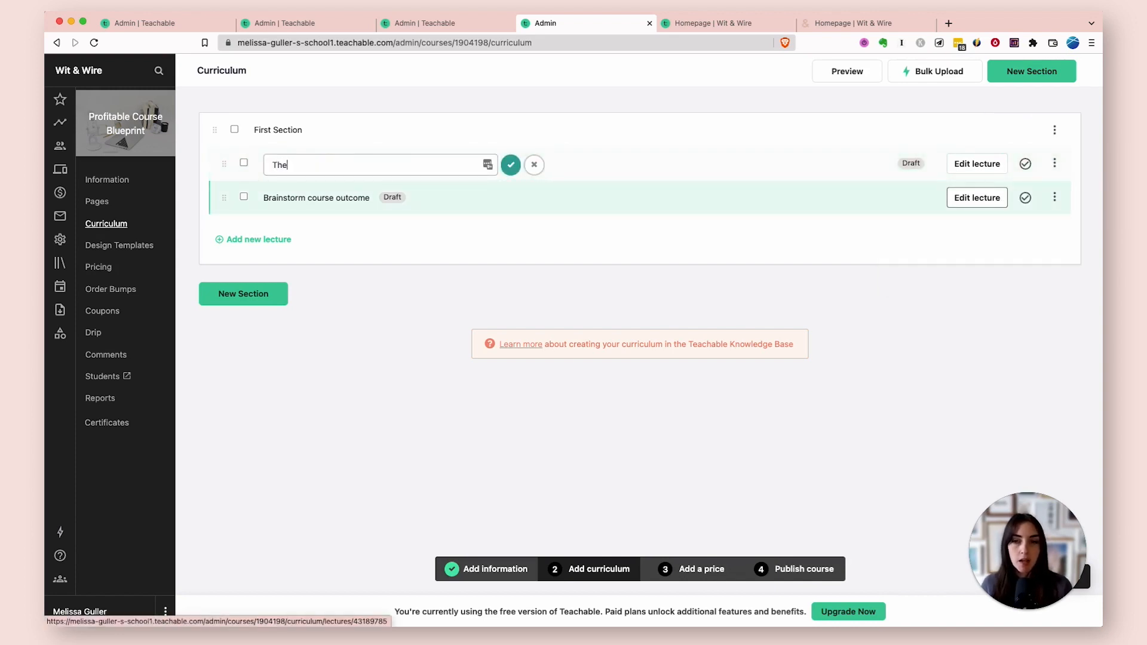
pyautogui.write(' Bridge Theory')
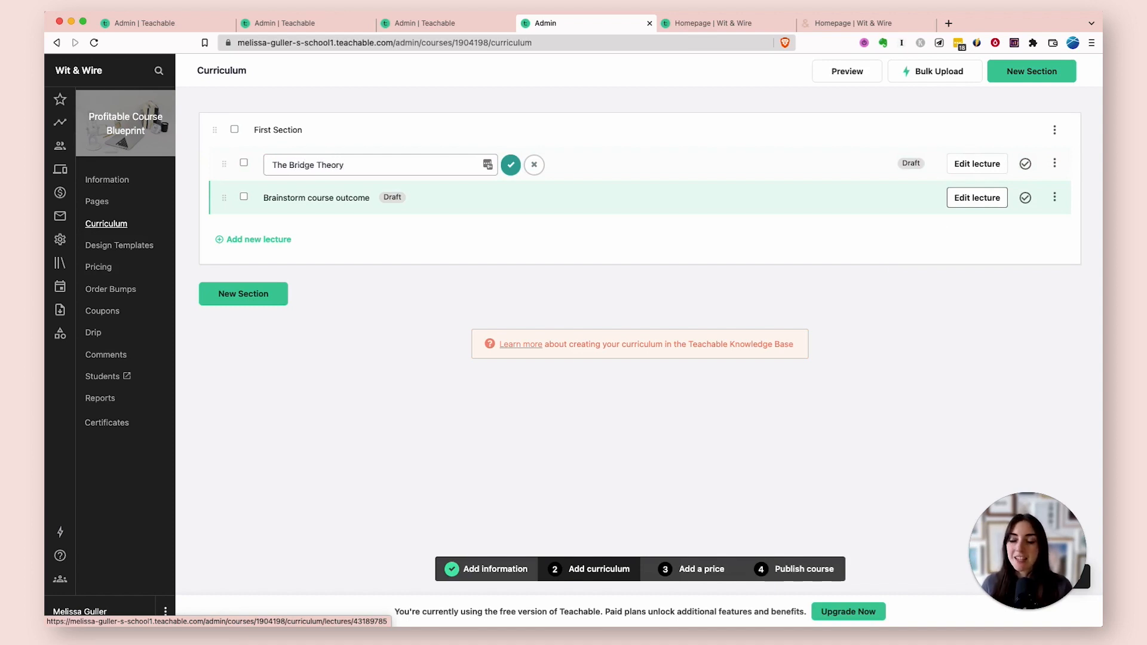
pyautogui.press('Return')
# Step: Rename the curriculum's first section as CONCEPT
pyautogui.click(1056, 130)
pyautogui.click(932, 161)
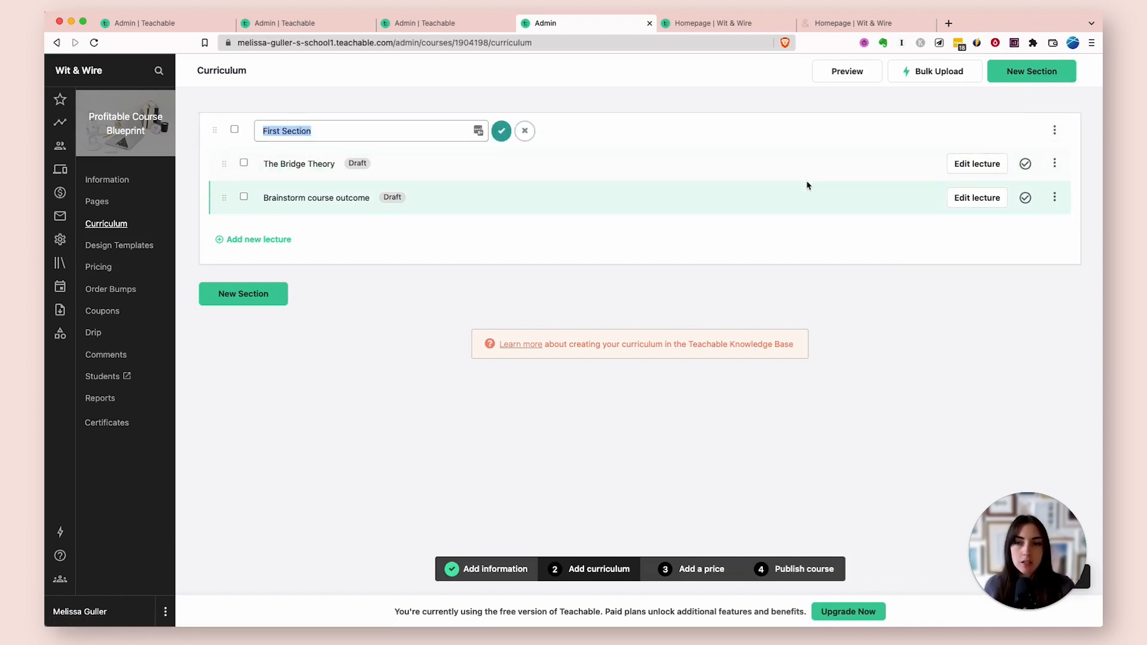
pyautogui.write('CONCEPT')
pyautogui.press('Return')
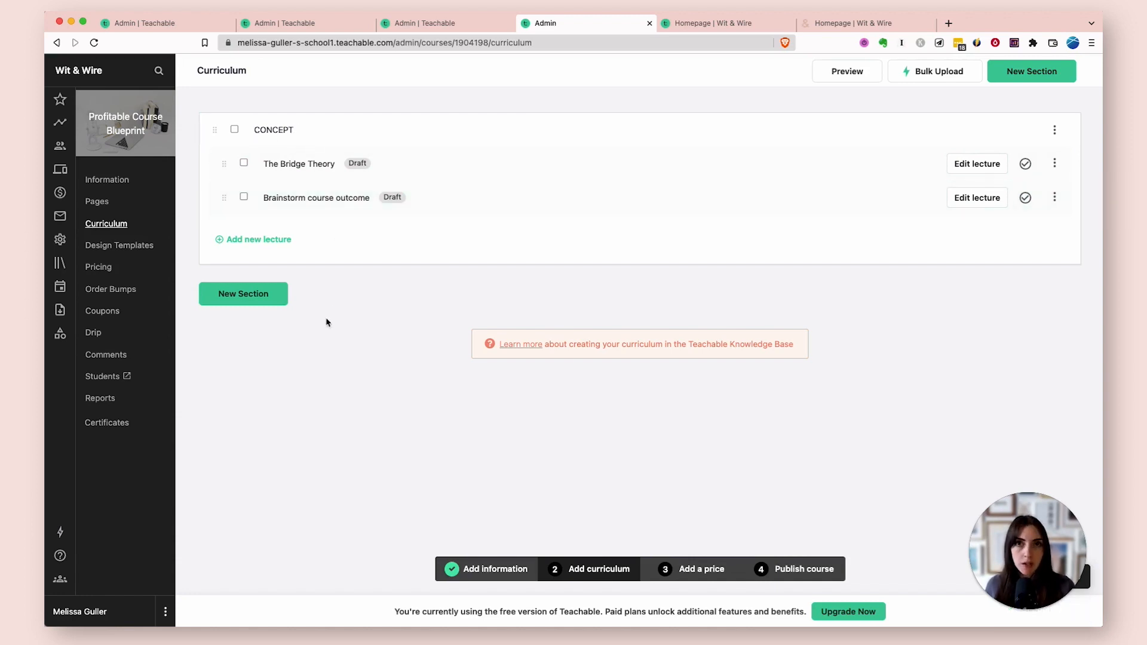
# Step: Create a new curriculum section named PLANNING and save it
pyautogui.click(284, 298)
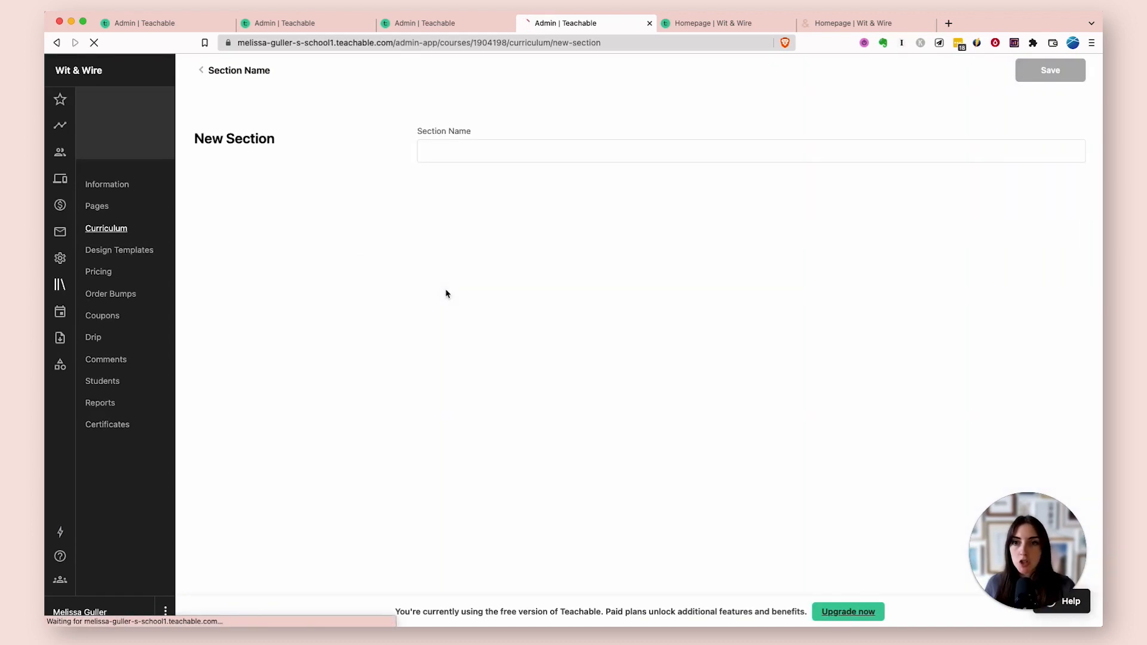
pyautogui.click(456, 151)
pyautogui.write('PLANNING')
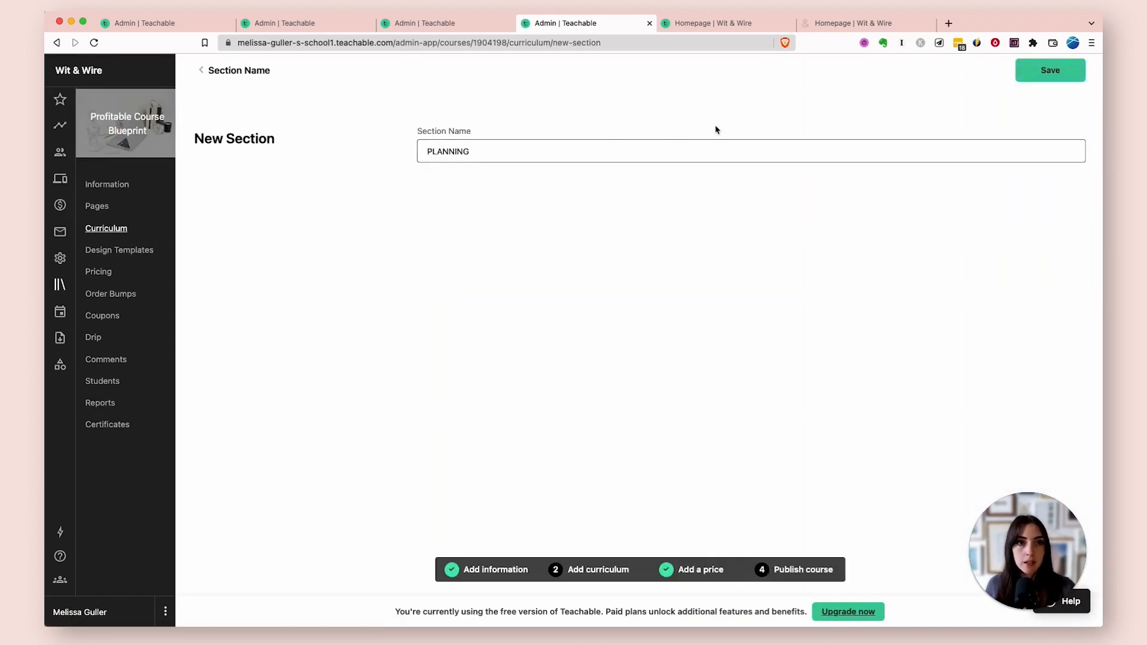
pyautogui.click(1023, 77)
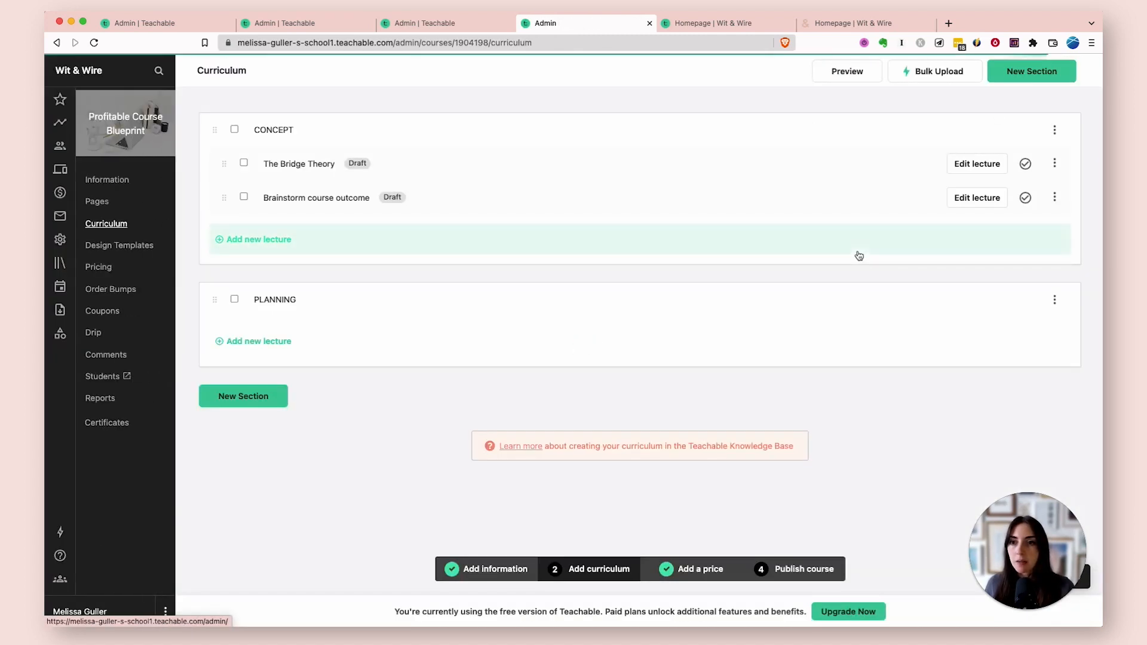
# Step: Add three lectures named Lesson 1, Lesson 2 and Lesson 3 to the PLANNING section
pyautogui.click(277, 343)
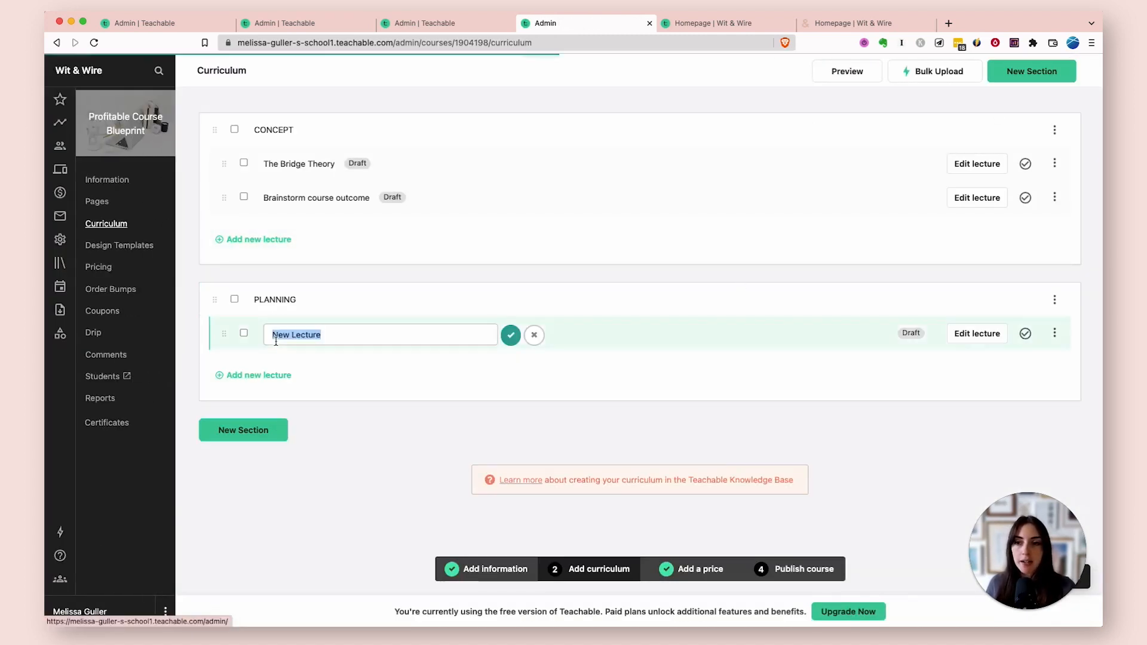
pyautogui.write('Lesson 1')
pyautogui.press('Return')
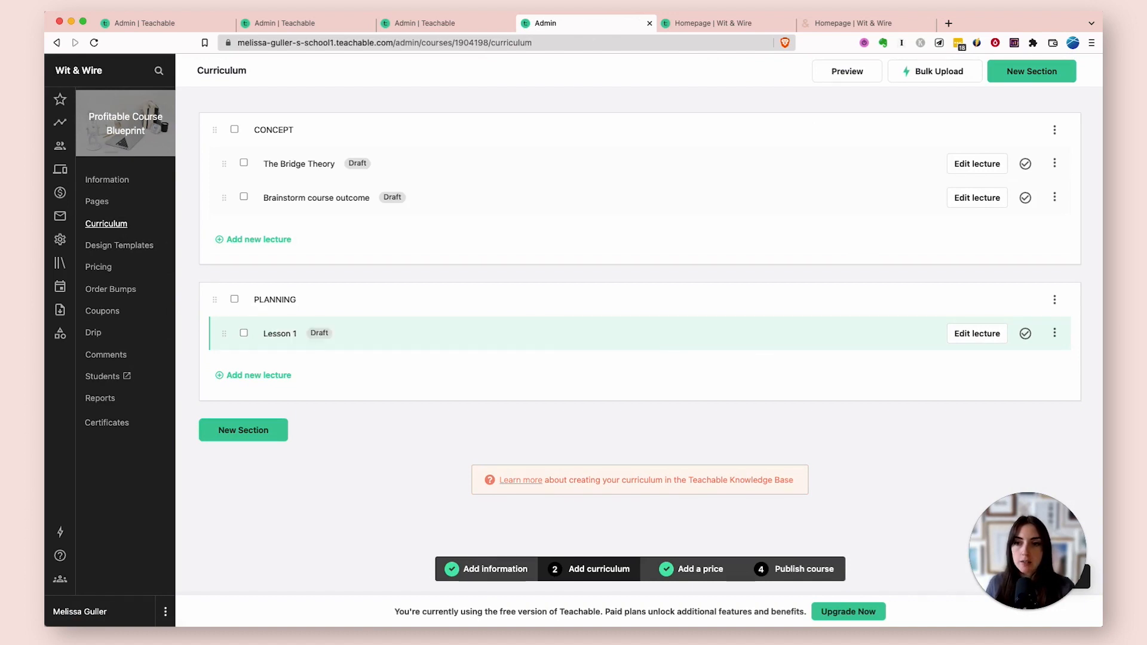
pyautogui.click(298, 371)
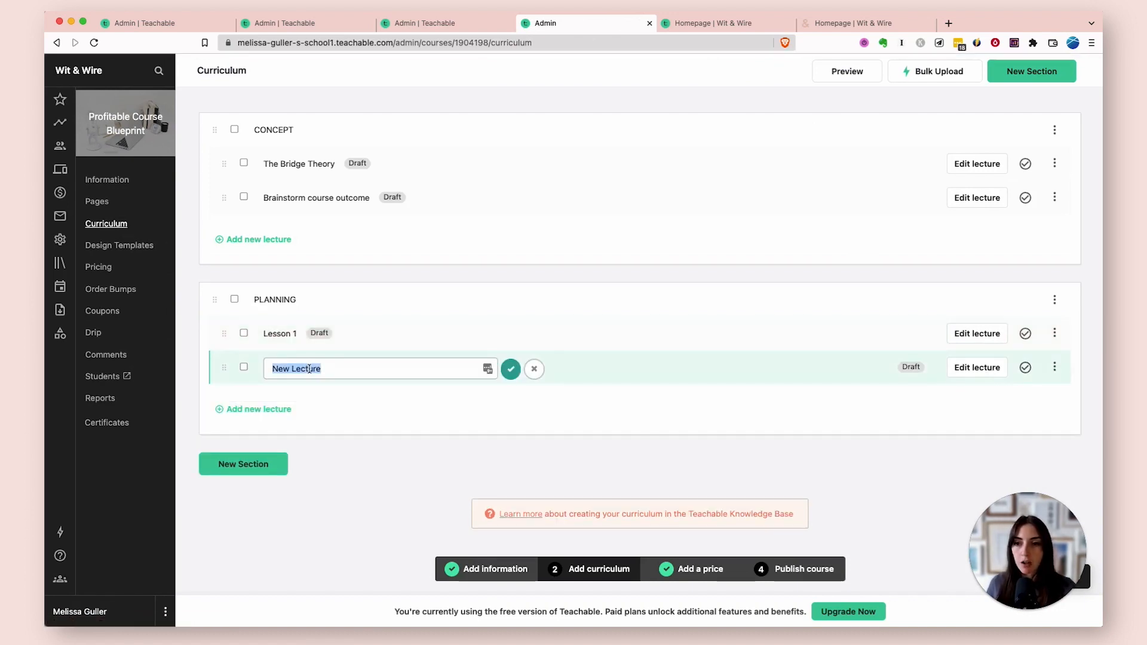
pyautogui.write('Lesson 2')
pyautogui.press('Return')
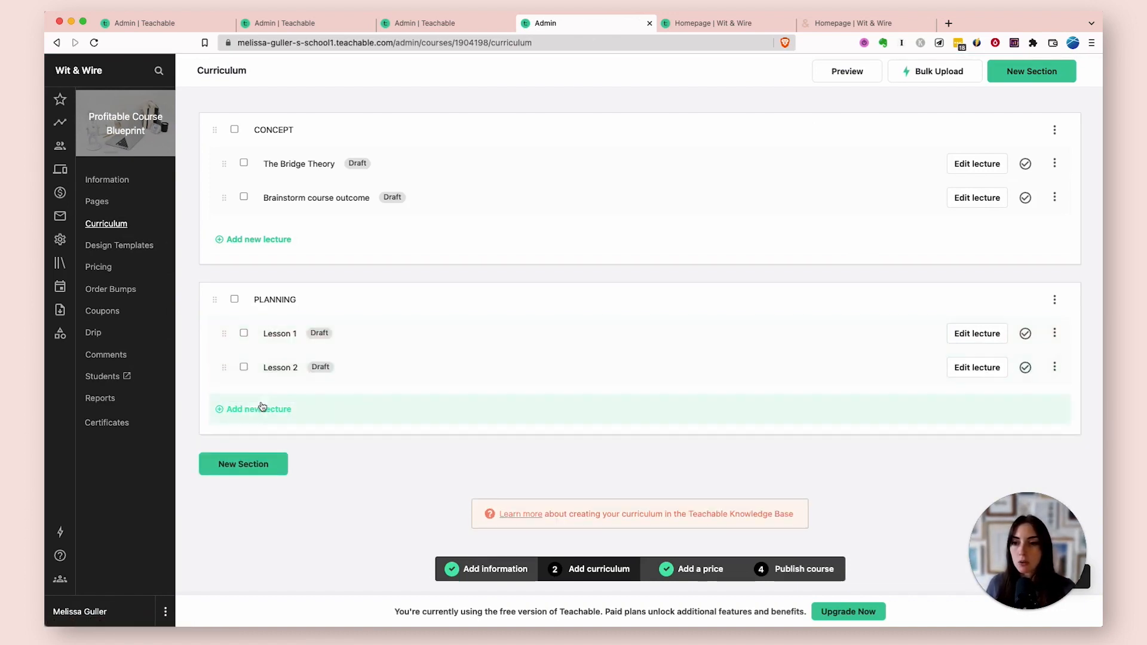
pyautogui.click(302, 407)
pyautogui.write('Lesson 4')
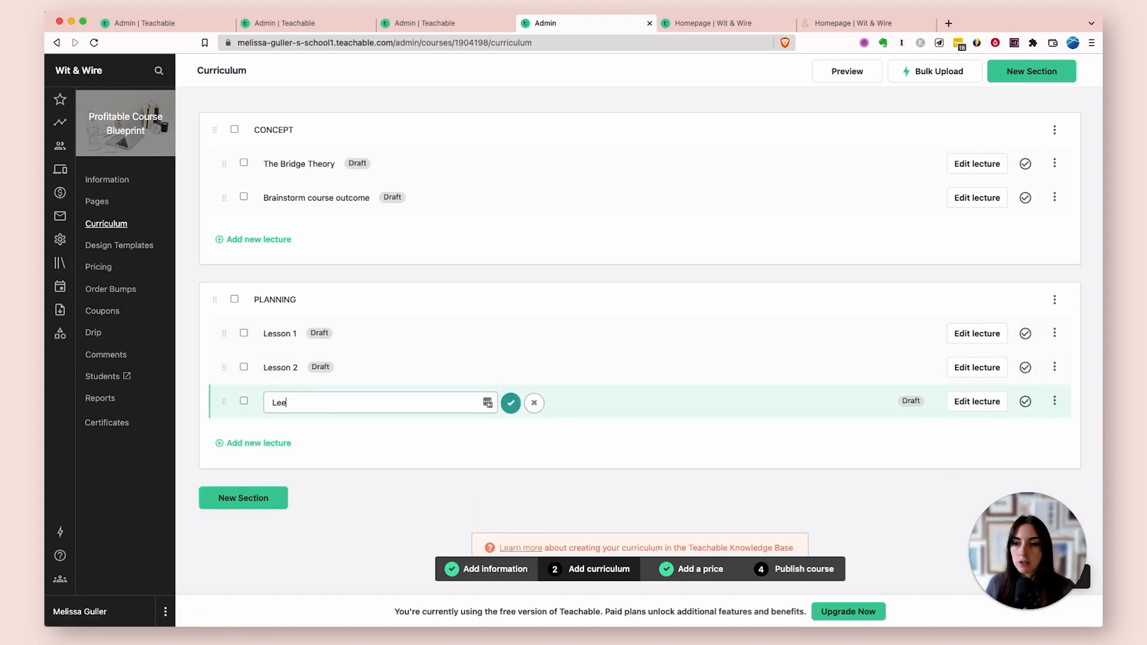
pyautogui.press('Return')
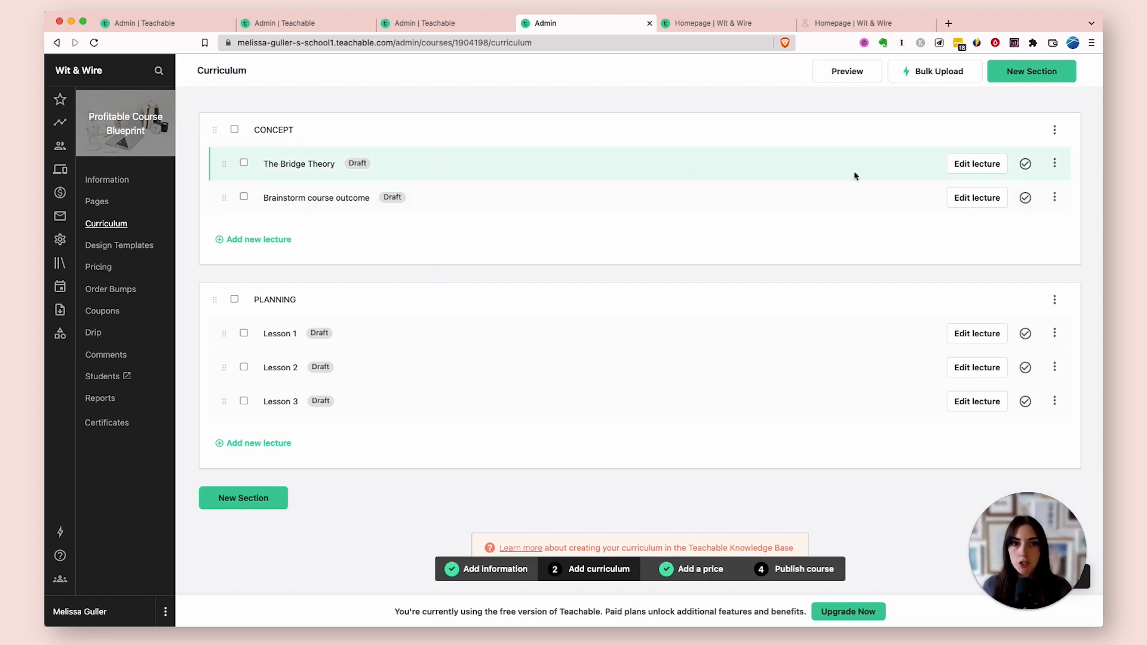
# Step: Upload the video file 1.1 The Bridge Theory.mp4 to The Bridge Theory lecture and preview the lecture page
pyautogui.click(986, 167)
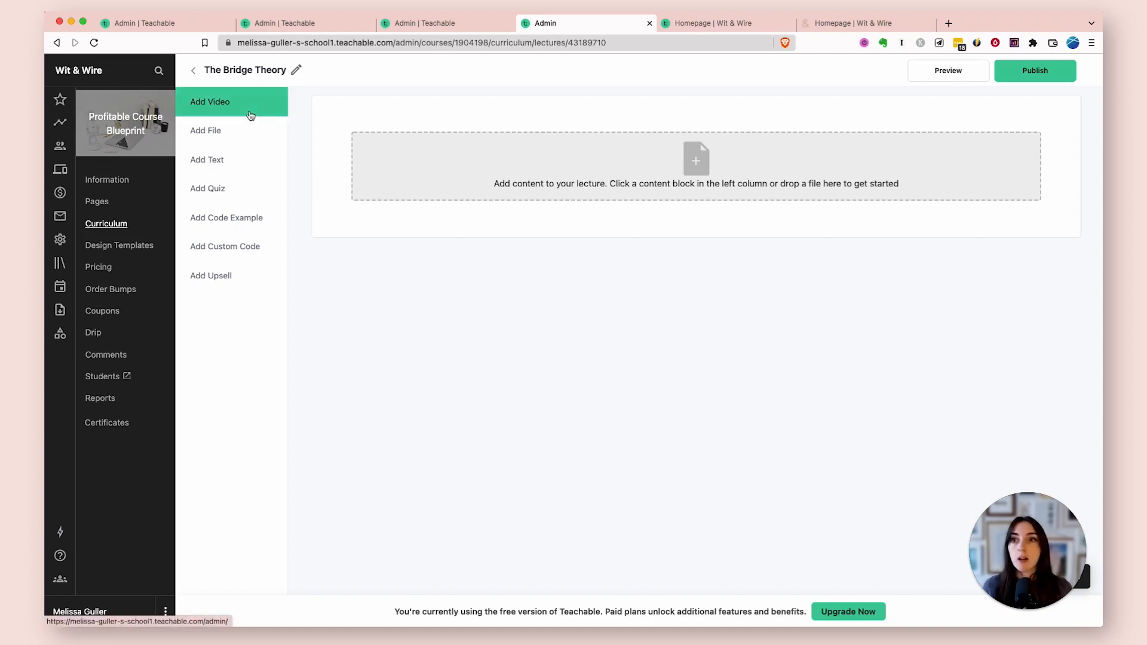
pyautogui.click(216, 109)
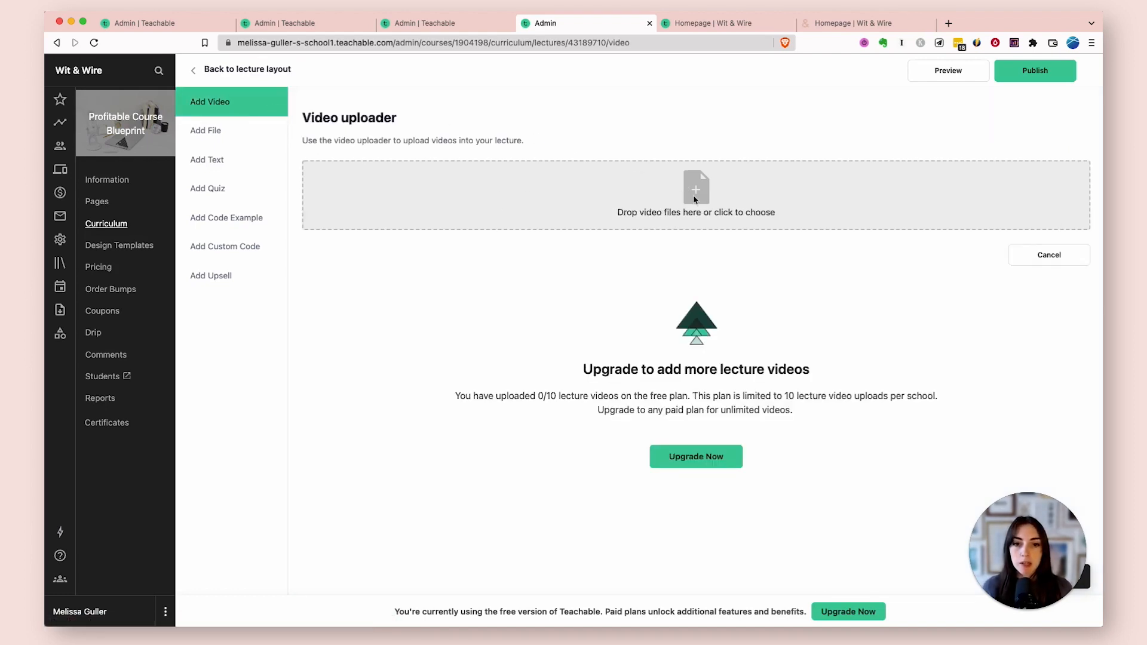
pyautogui.click(1049, 255)
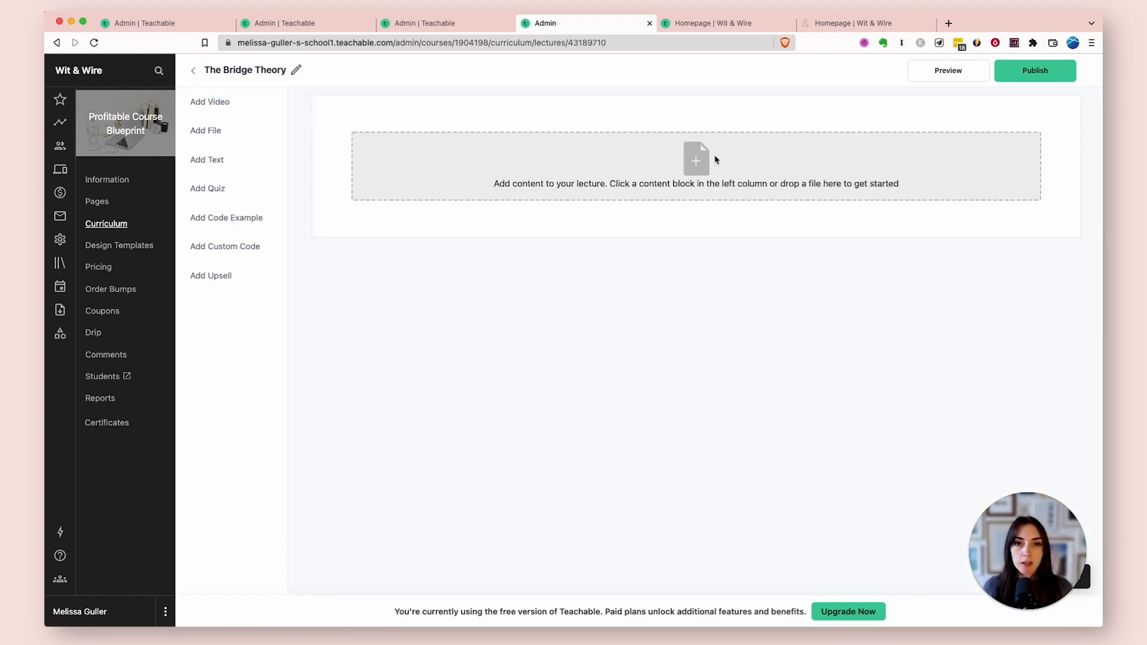
pyautogui.press('super+Tab')
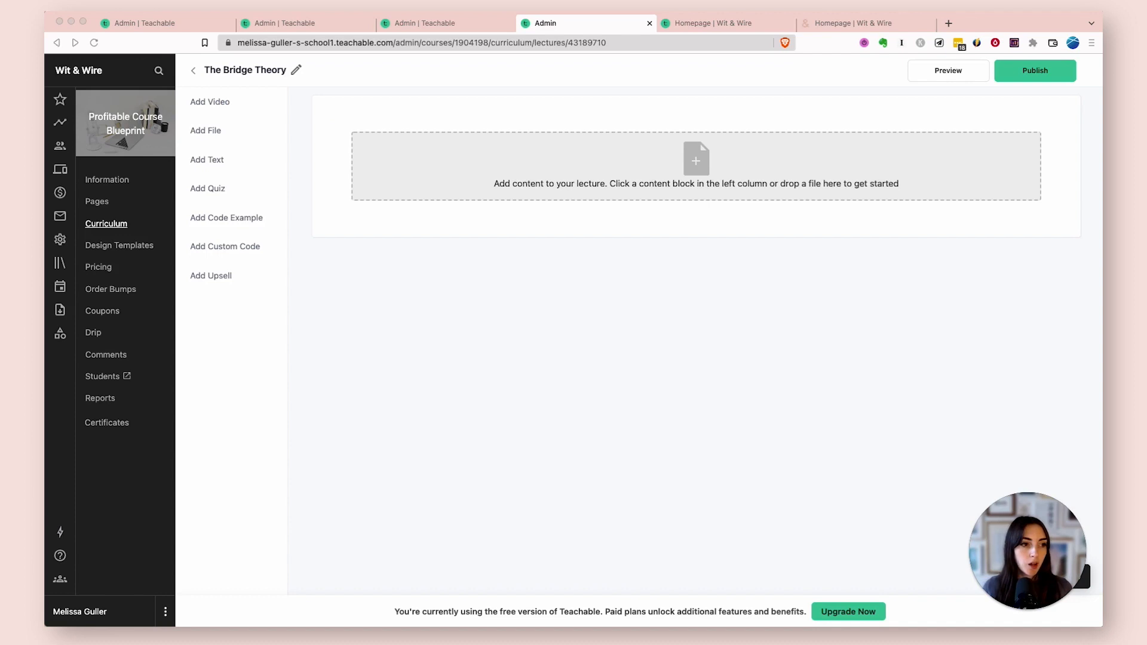
pyautogui.moveTo(815, 172); pyautogui.dragTo(700, 162)
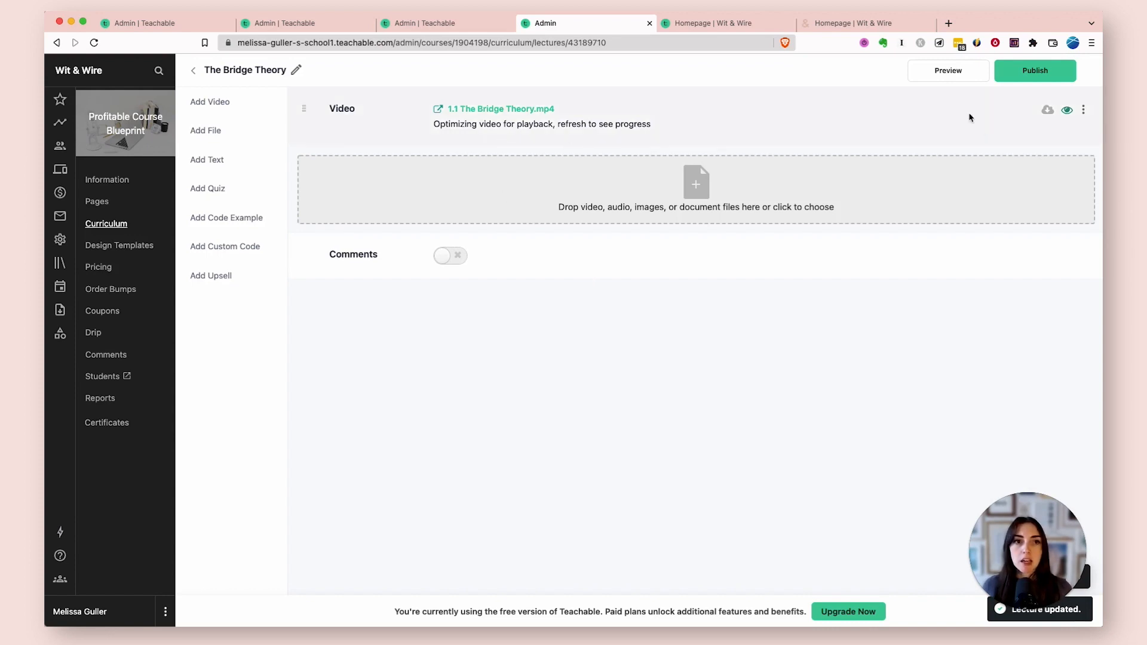
pyautogui.click(956, 76)
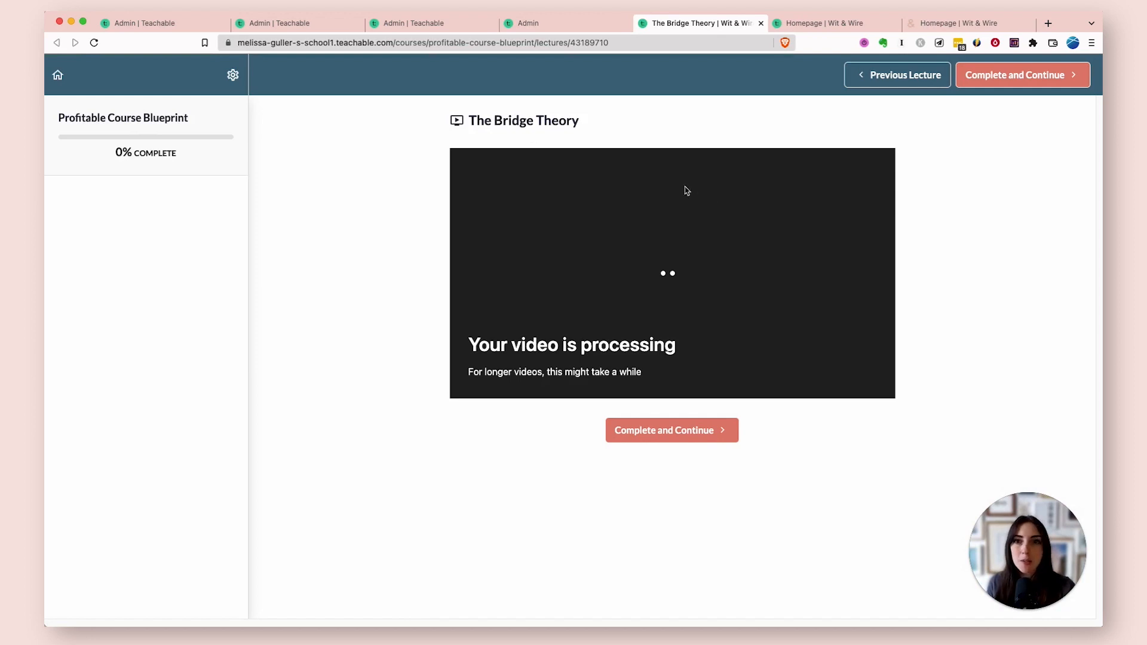
pyautogui.click(563, 31)
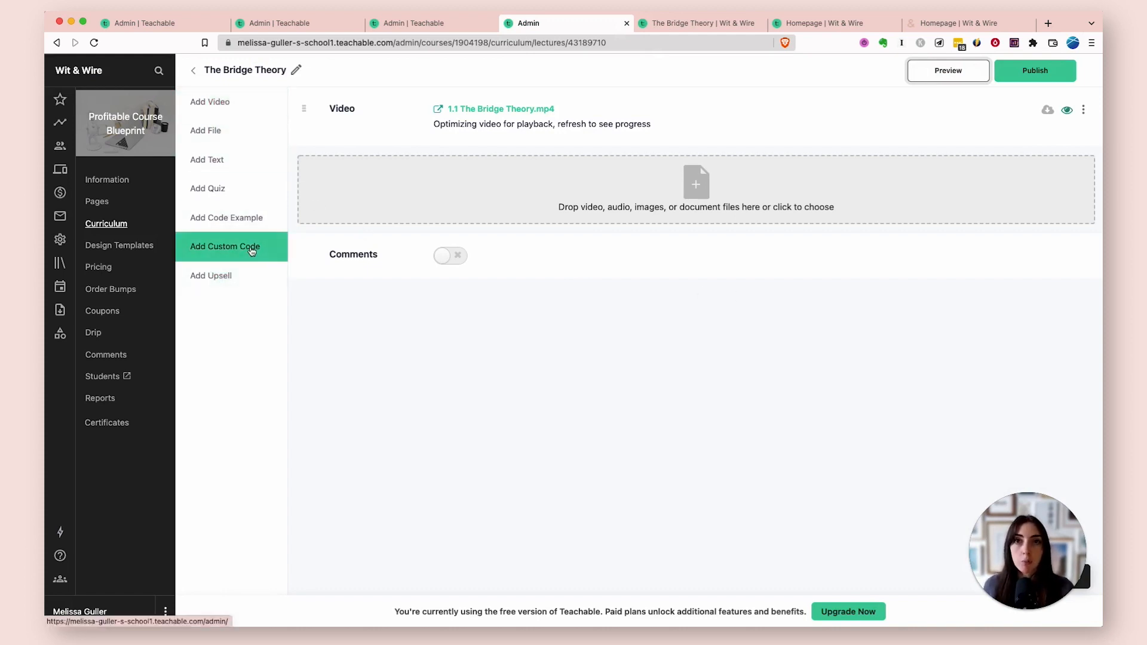
# Step: Add a text block reading "Workbook Exercise: The Bridge Theory" to the lecture, with "Workbook Exercise" in bold
pyautogui.click(244, 163)
pyautogui.click(421, 241)
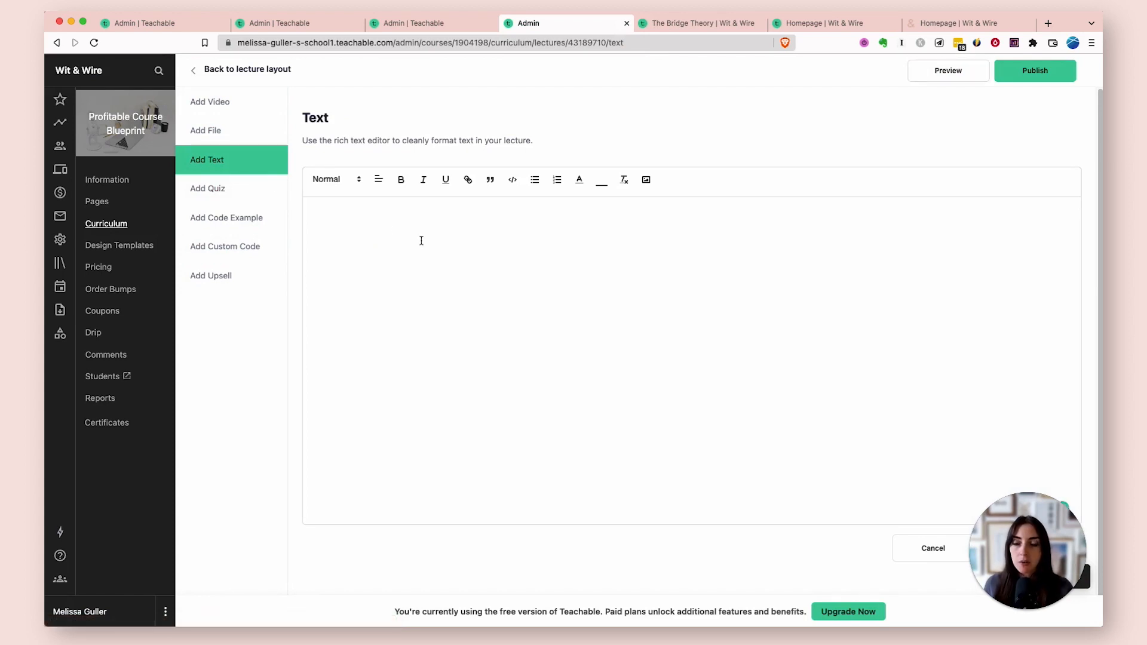
pyautogui.write('Workbo')
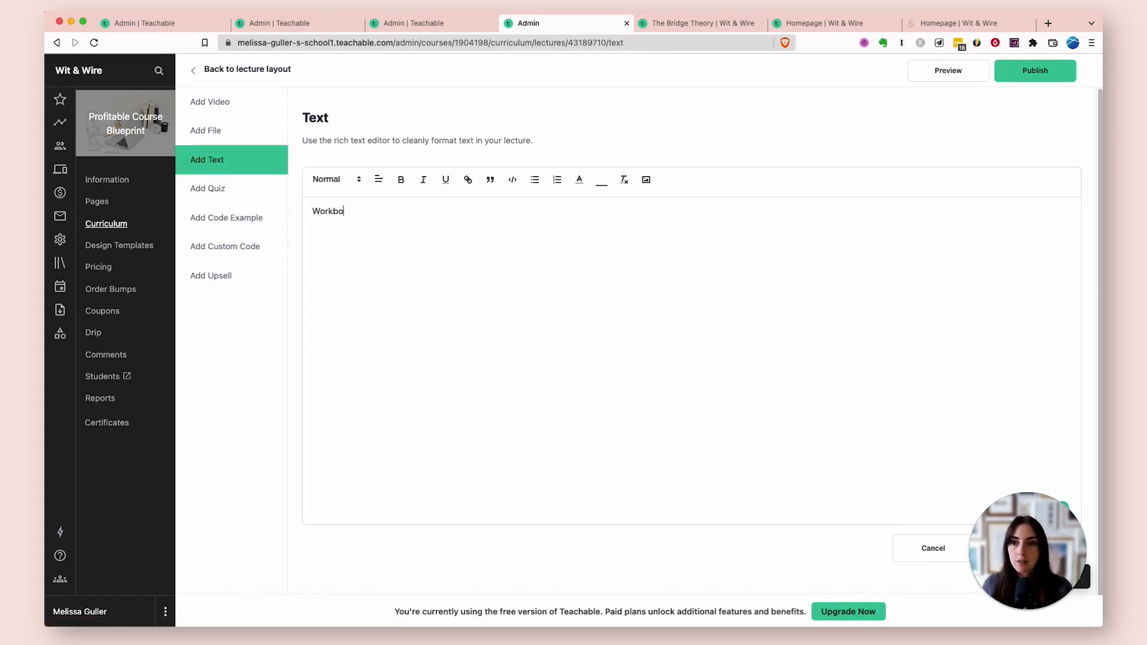
pyautogui.write('ok Exer')
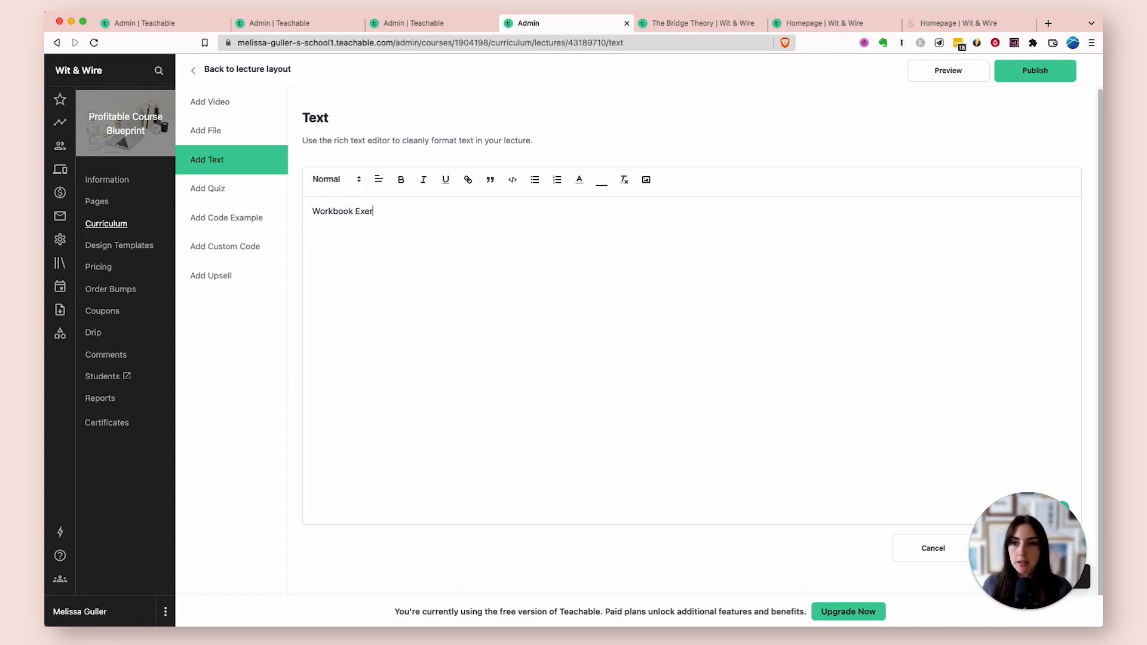
pyautogui.write('cise: The Birdge Theory')
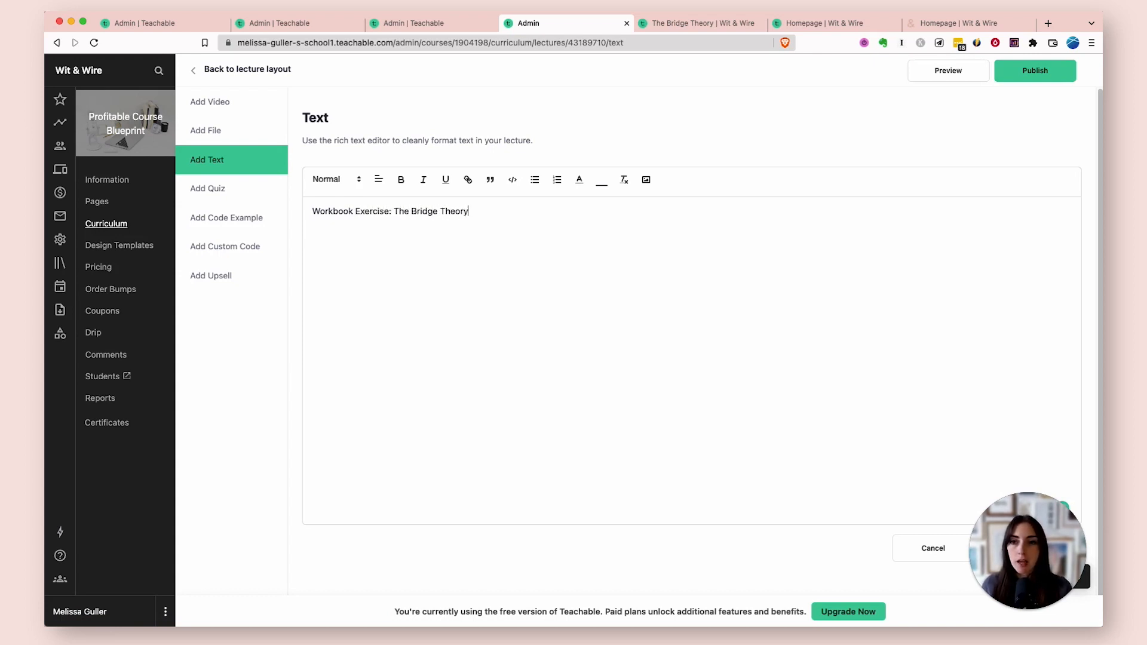
pyautogui.moveTo(390, 211); pyautogui.dragTo(303, 212)
pyautogui.press('super+b')
pyautogui.press('Right')
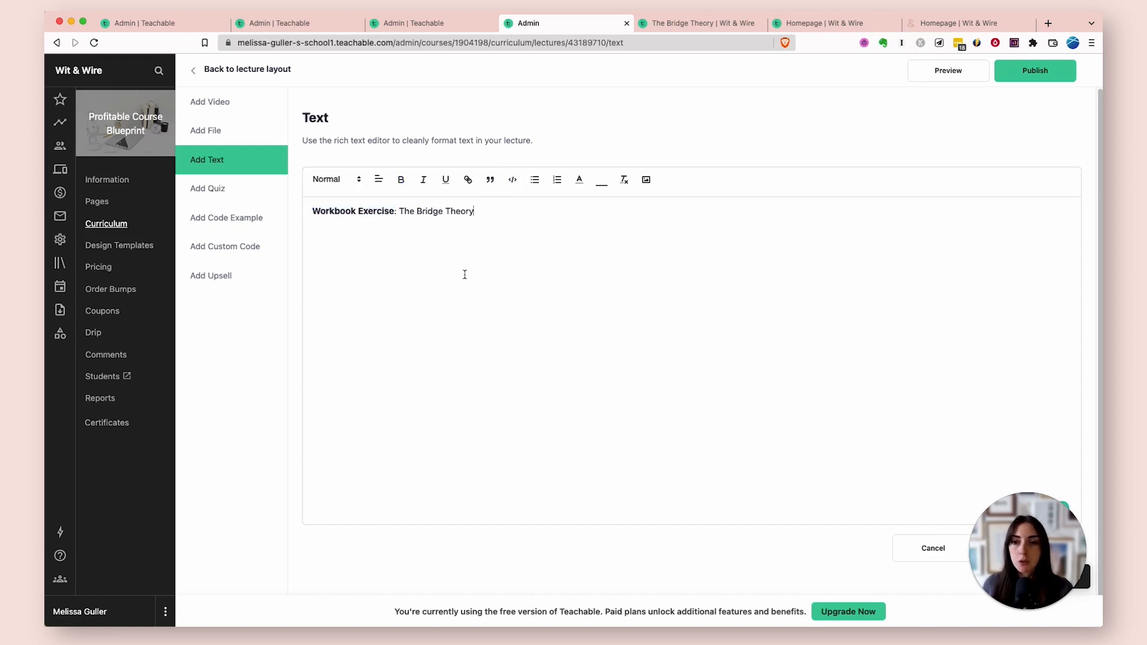
pyautogui.moveTo(1042, 567)
pyautogui.moveTo(1043, 567); pyautogui.dragTo(864, 571)
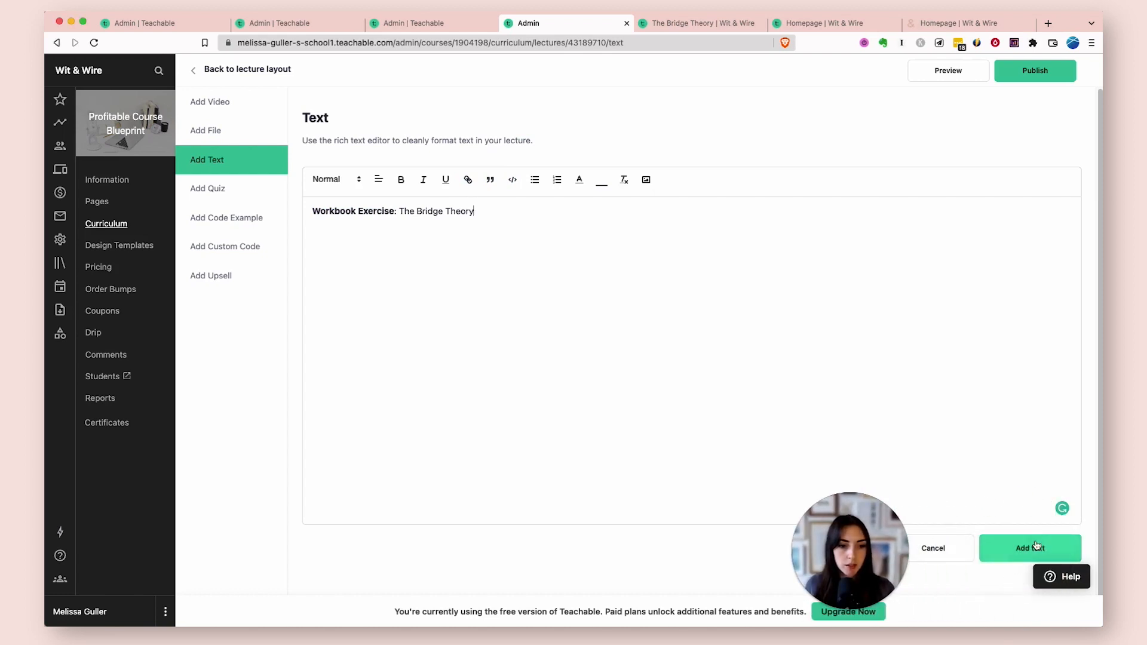
pyautogui.click(1036, 547)
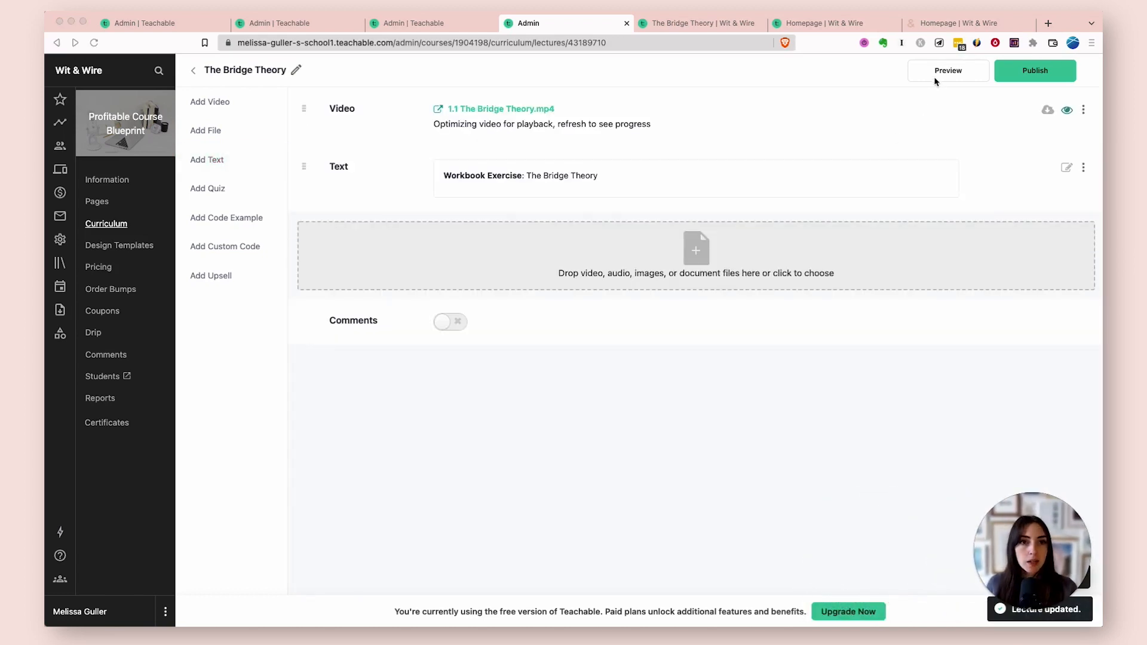
# Step: Preview the lecture again to check the workbook text below the video, and return to the lecture editor
pyautogui.click(916, 71)
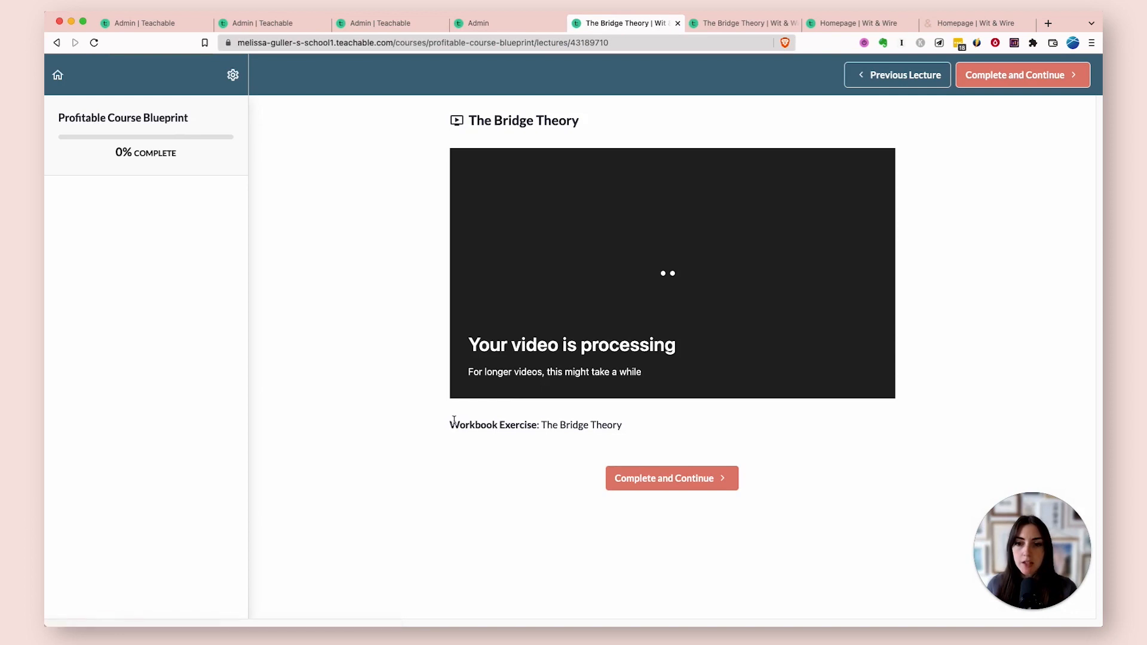
pyautogui.moveTo(454, 420); pyautogui.dragTo(629, 424)
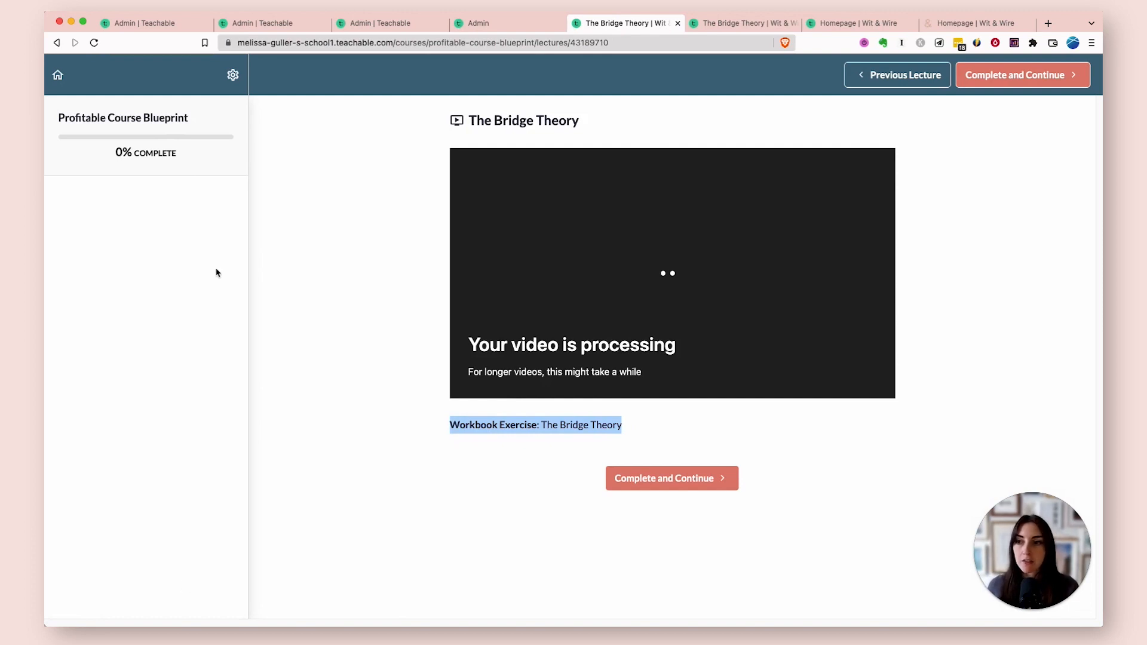
pyautogui.click(490, 28)
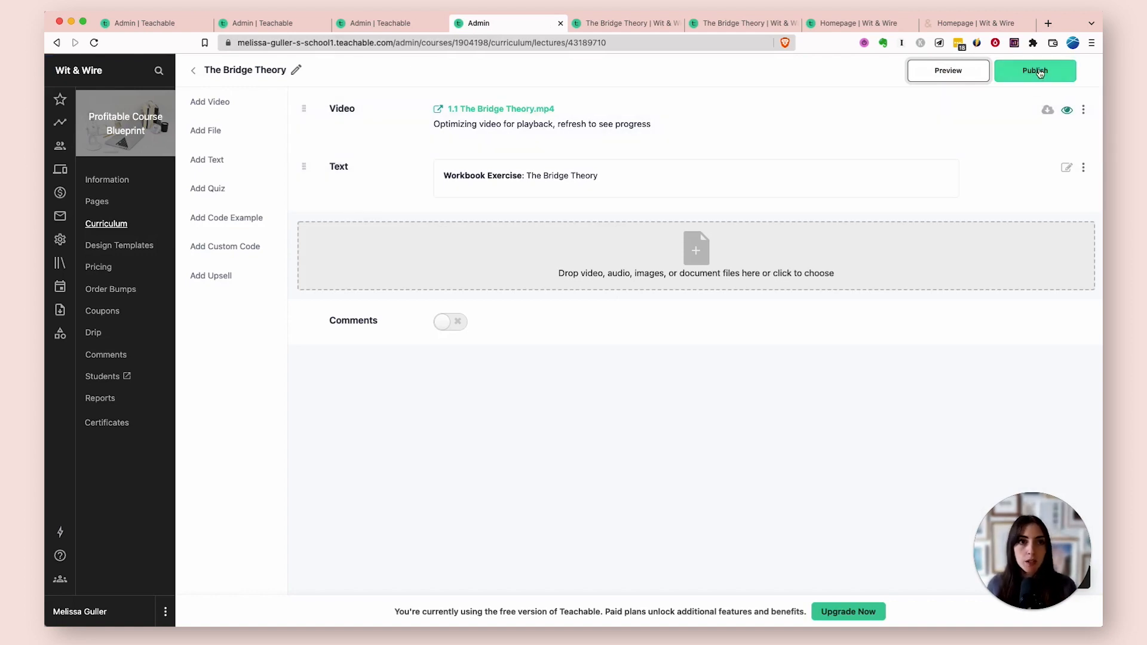
# Step: Publish The Bridge Theory lecture, check it on the refreshed student page, and return to the lecture editor
pyautogui.click(1040, 72)
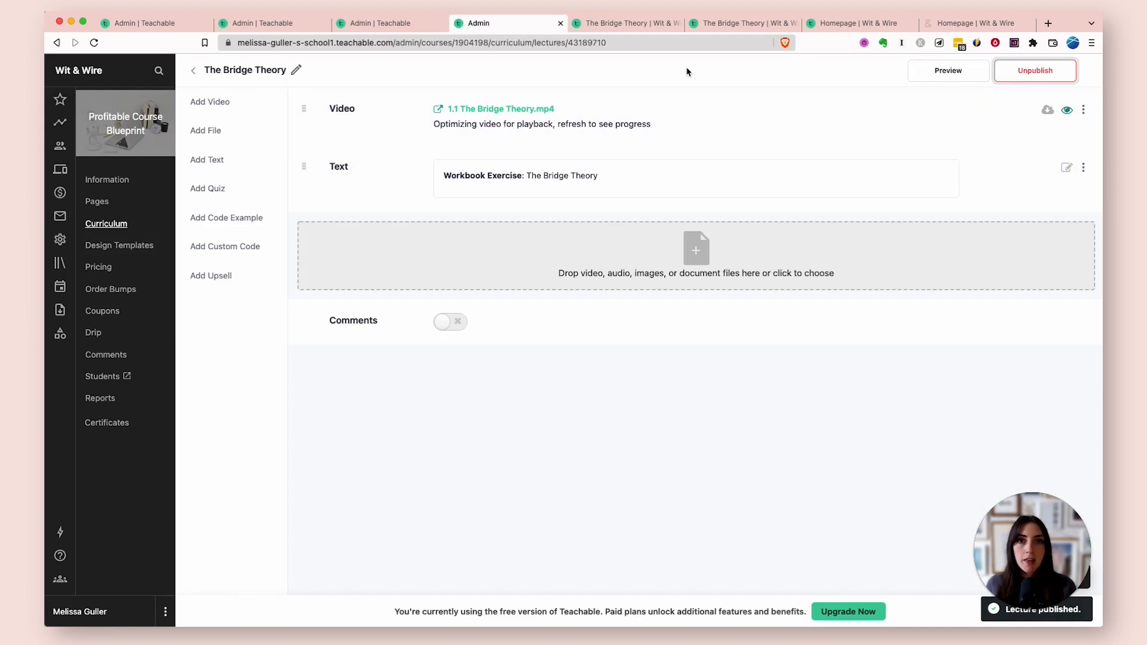
pyautogui.click(627, 25)
pyautogui.click(94, 43)
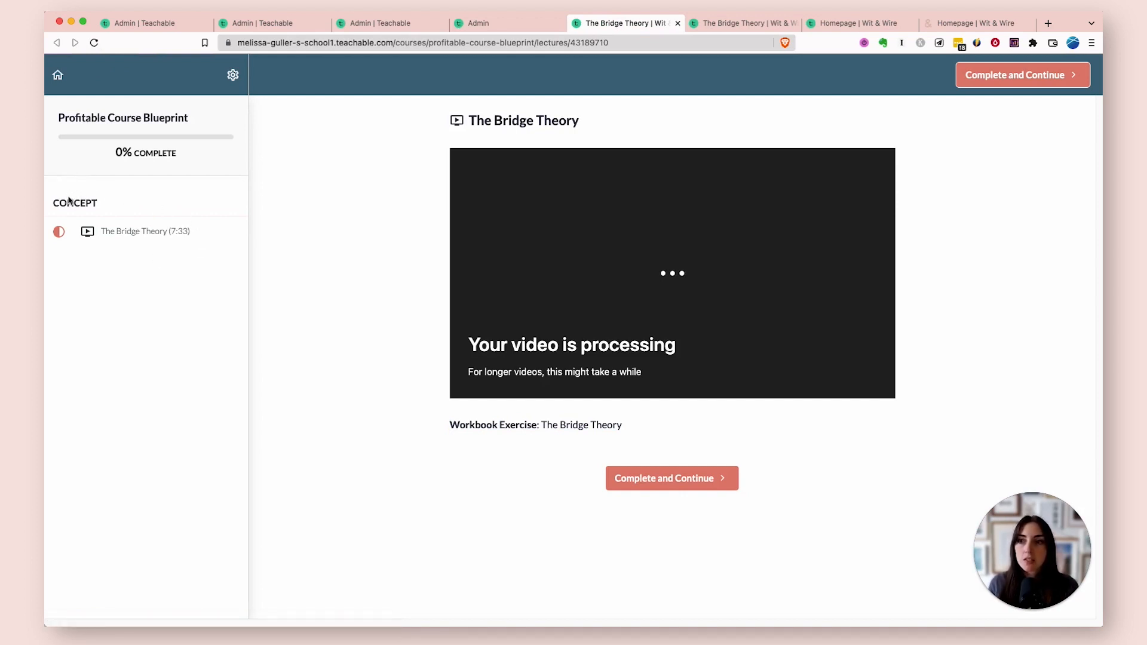
pyautogui.hotkey('ctrl', 'shift', 'Tab')
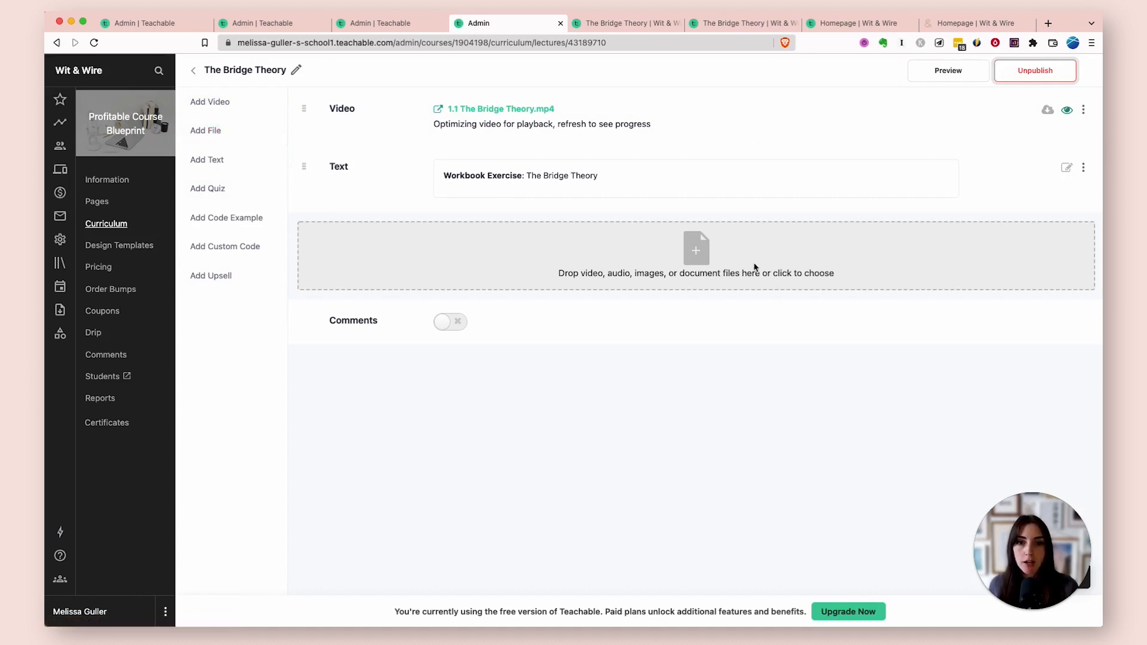
# Step: Upload Wit & Wire - Online Course Toolkit.pdf to The Bridge Theory lecture and enable its download
pyautogui.press('super+Tab')
pyautogui.moveTo(847, 321); pyautogui.dragTo(672, 273)
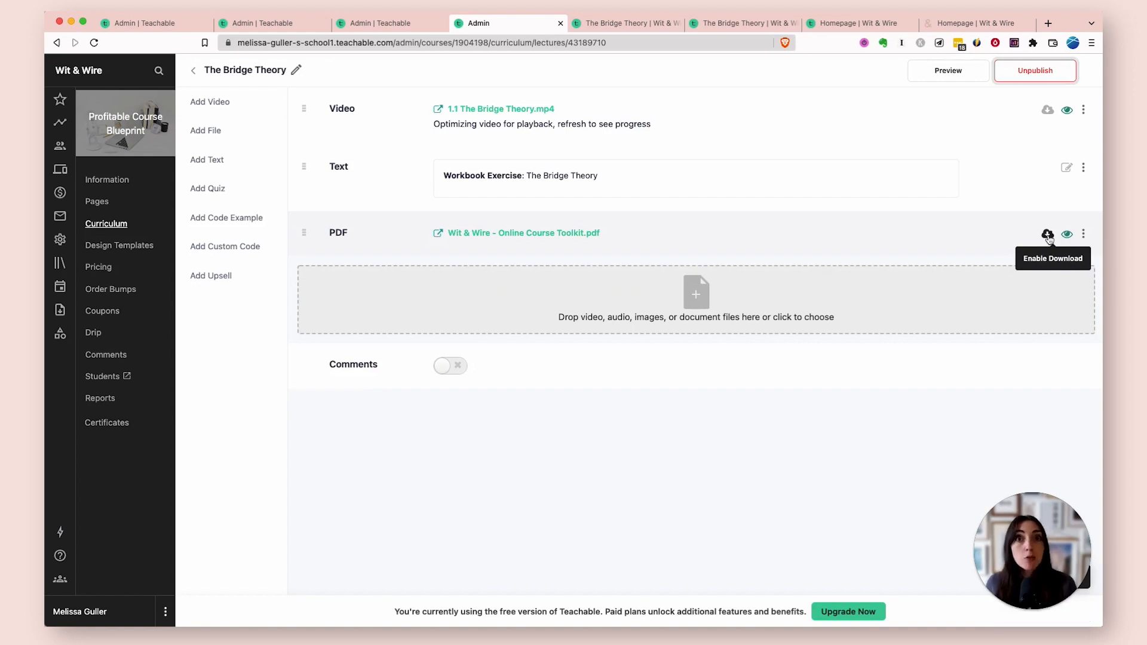
pyautogui.click(1048, 237)
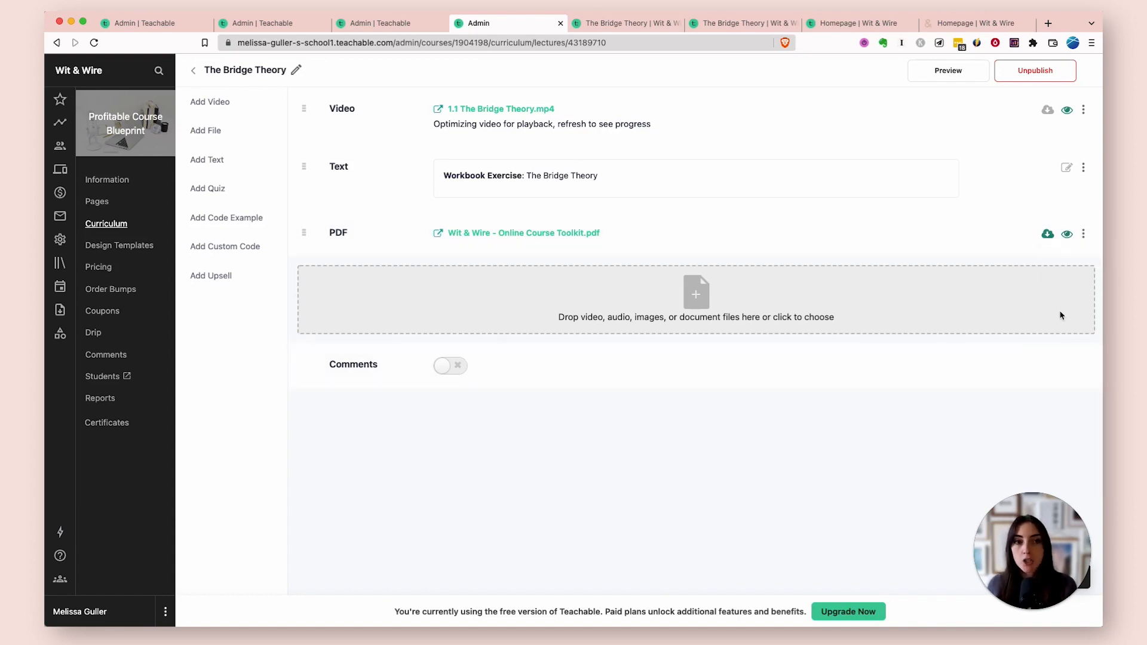
# Step: Preview the lecture to check the embedded toolkit PDF and its download link, and return to the editor
pyautogui.click(948, 70)
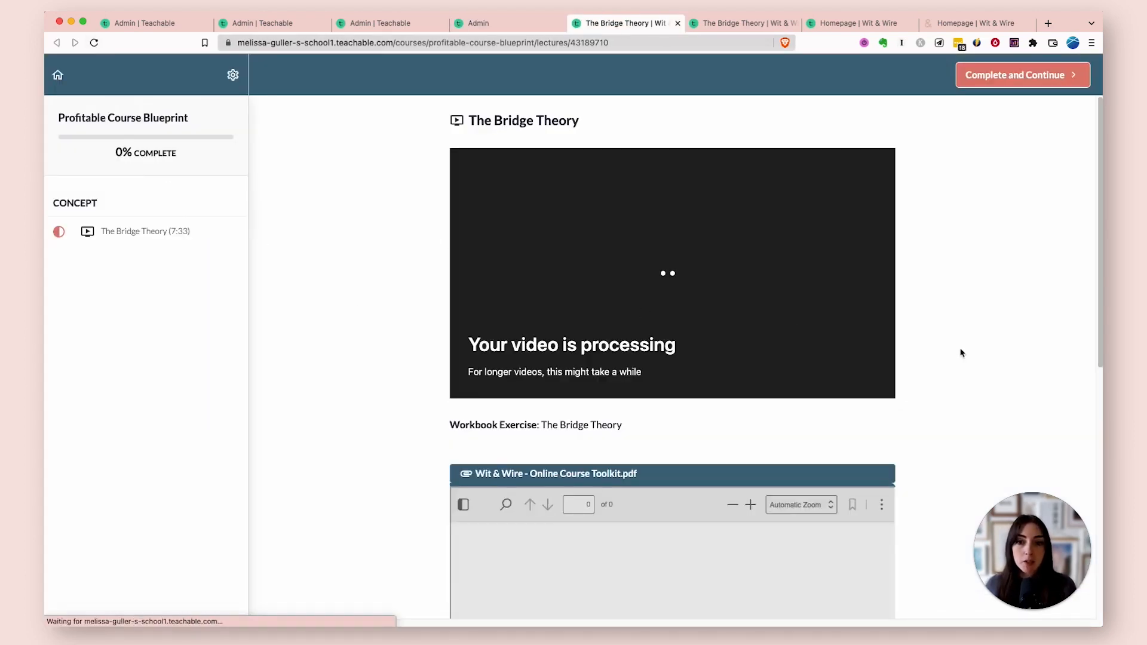
pyautogui.scroll(-3, 961, 352)
pyautogui.scroll(-2, 966, 352)
pyautogui.scroll(-1, 962, 348)
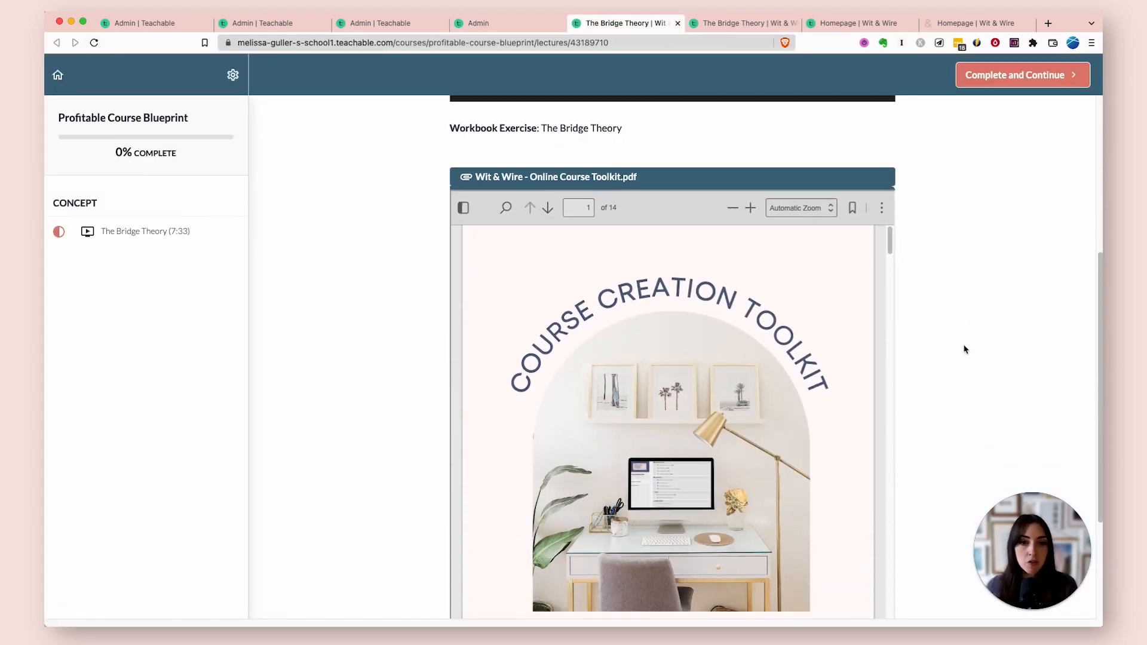
pyautogui.scroll(-10, 687, 314)
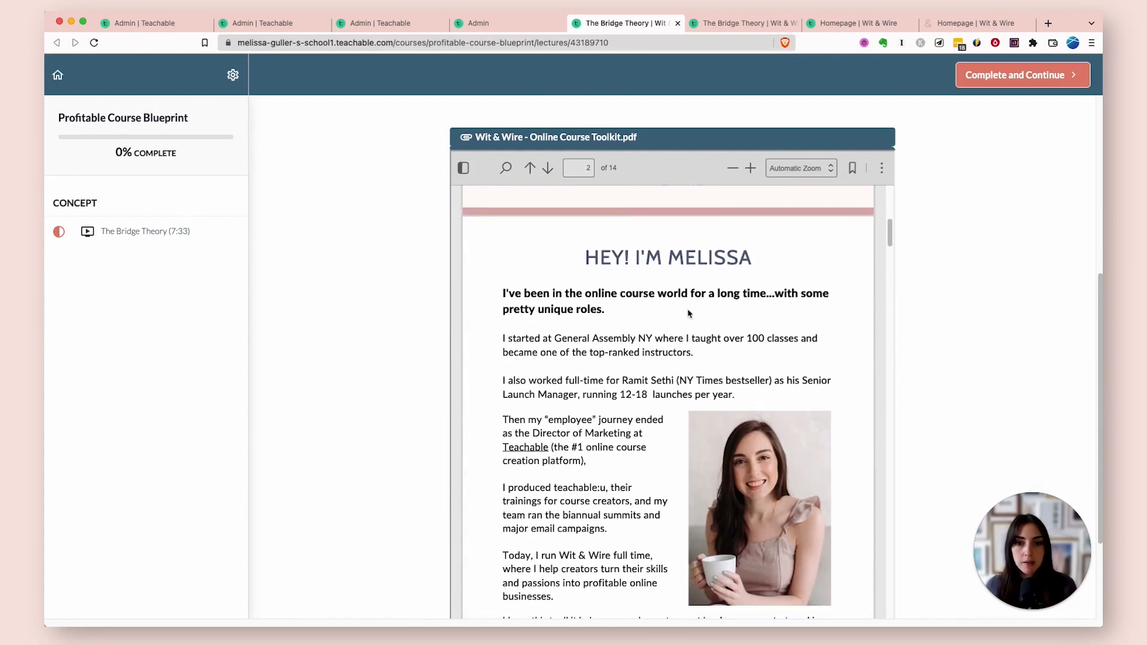
pyautogui.scroll(-15, 688, 313)
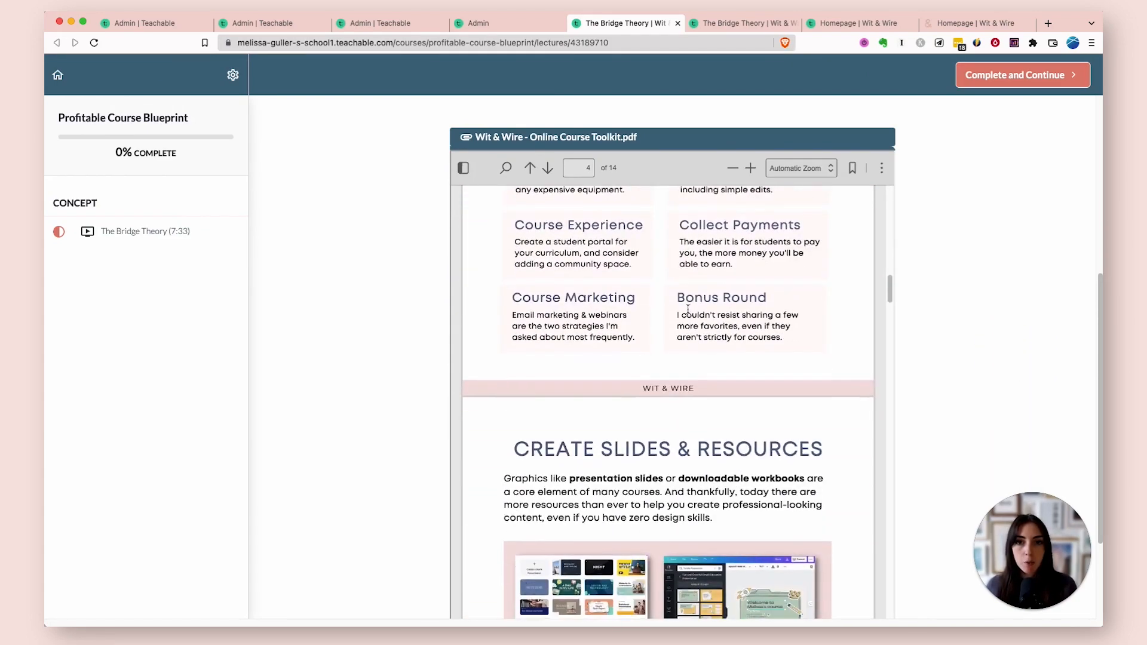
pyautogui.scroll(-3, 981, 374)
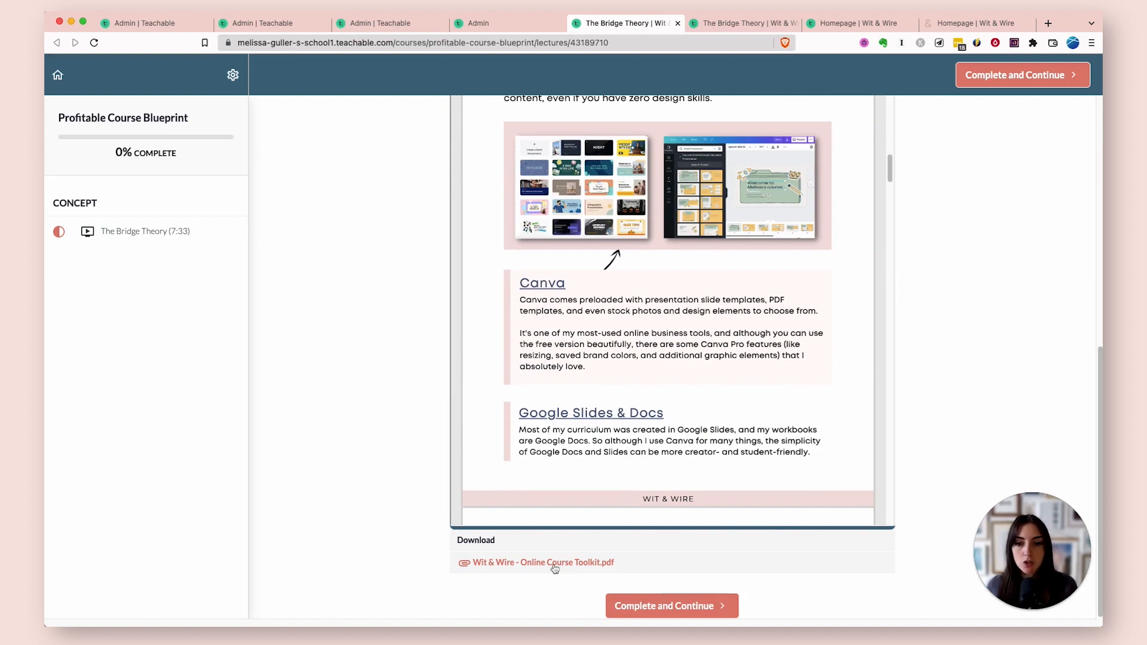
pyautogui.click(501, 23)
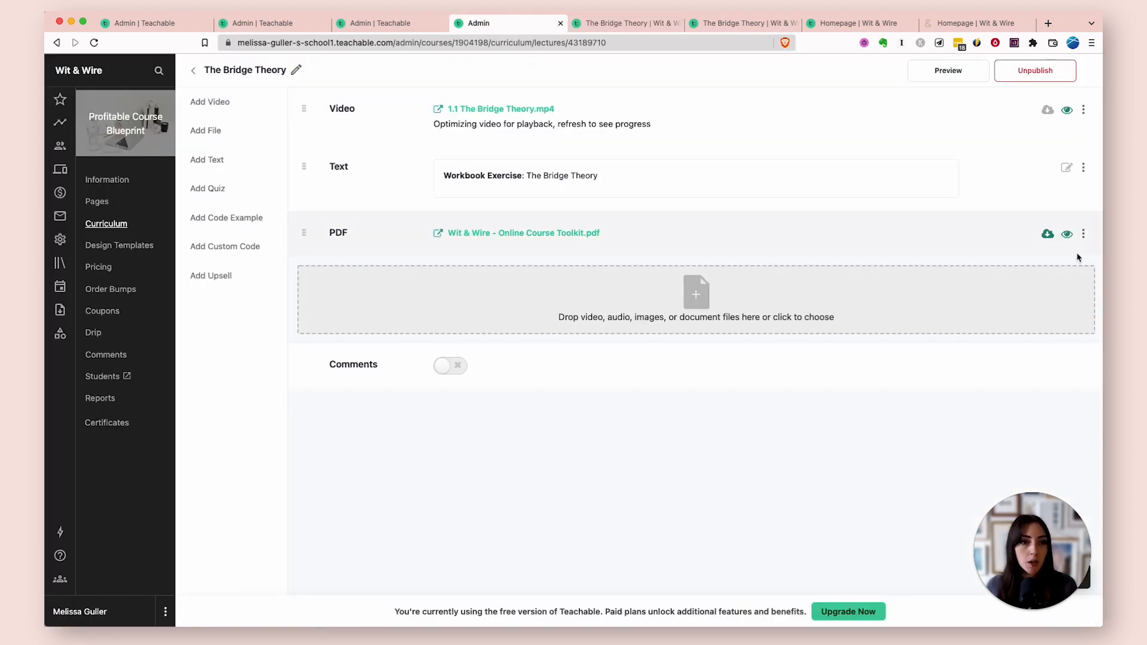
# Step: Try the lecture page with the PDF's inline display turned off, and turn the display back on
pyautogui.click(1071, 238)
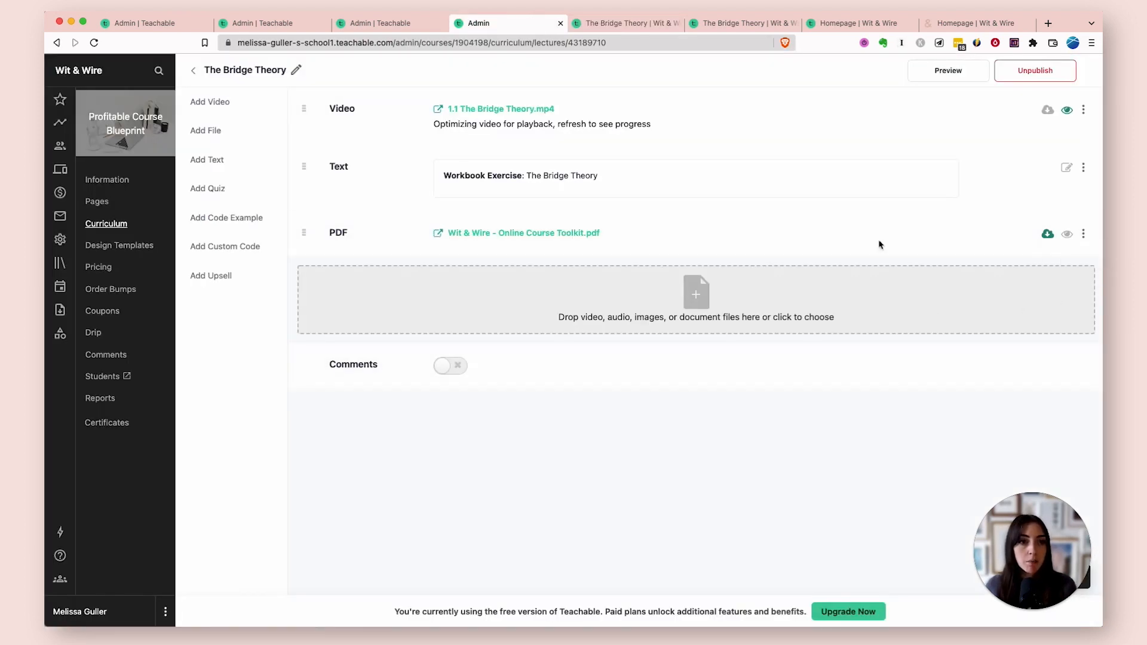
pyautogui.click(640, 24)
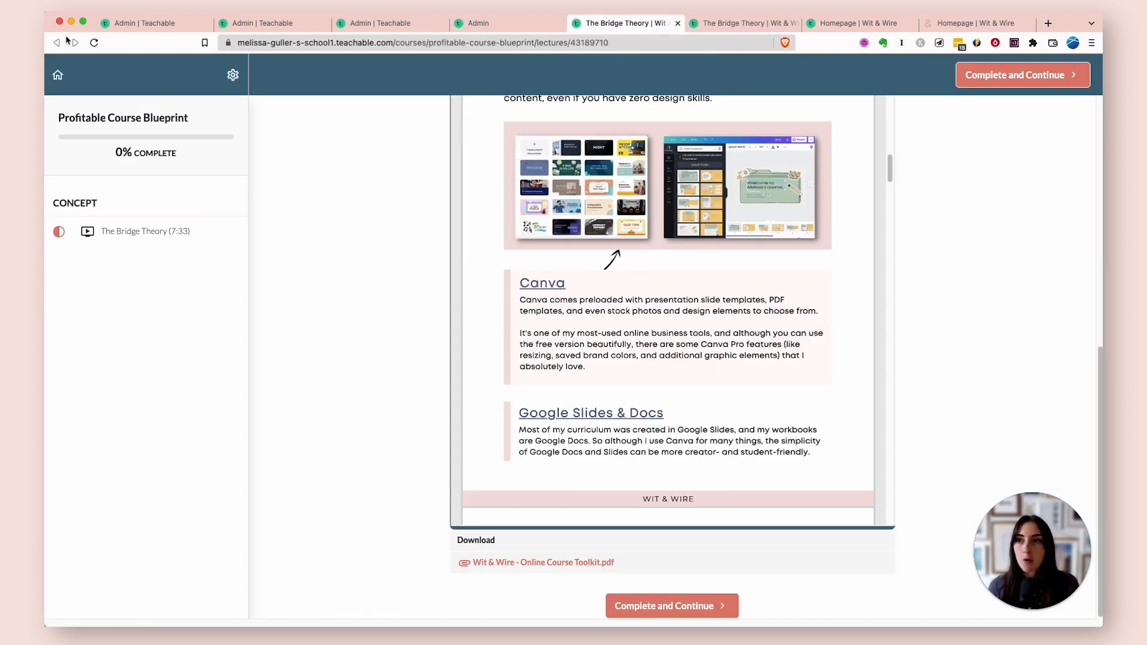
pyautogui.click(93, 42)
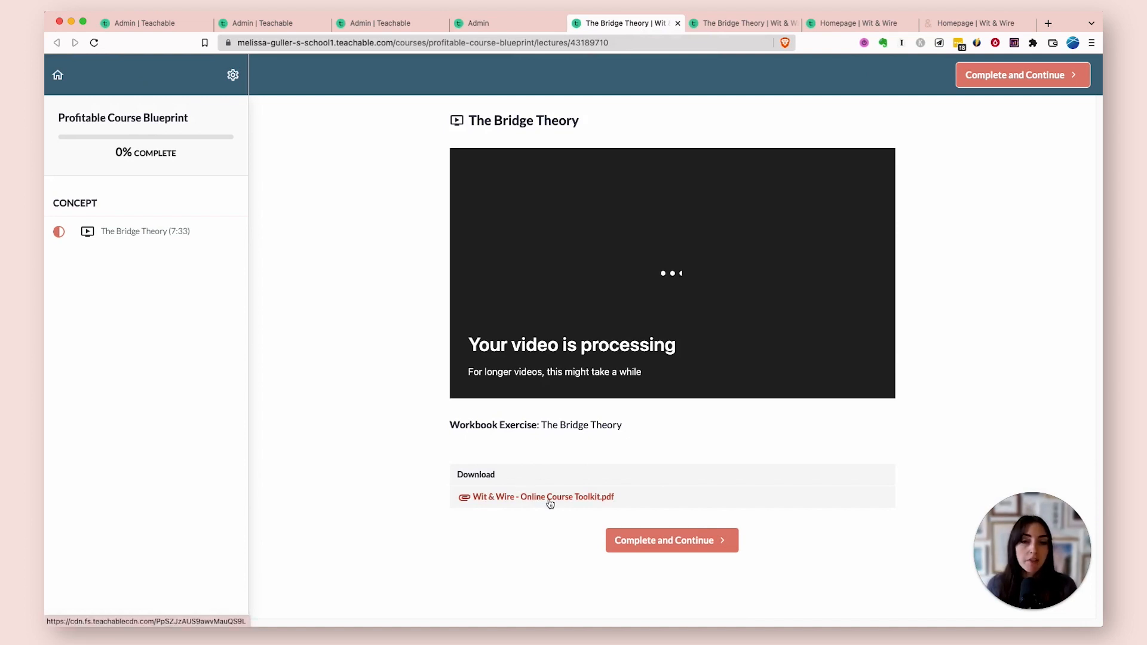
pyautogui.click(491, 24)
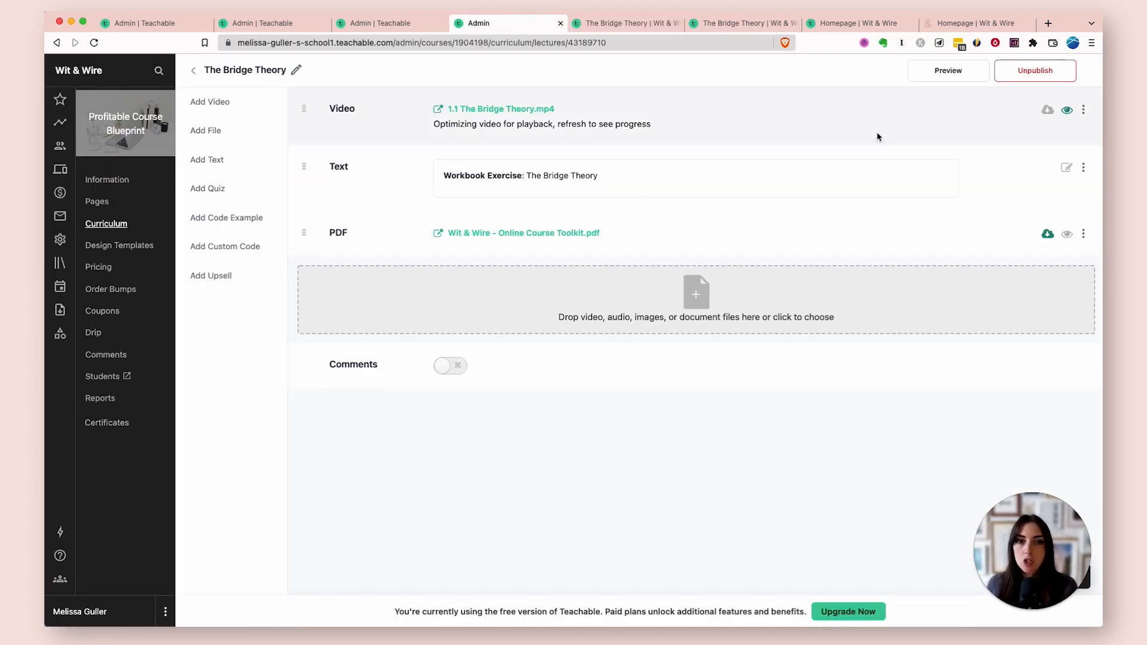
pyautogui.click(1066, 234)
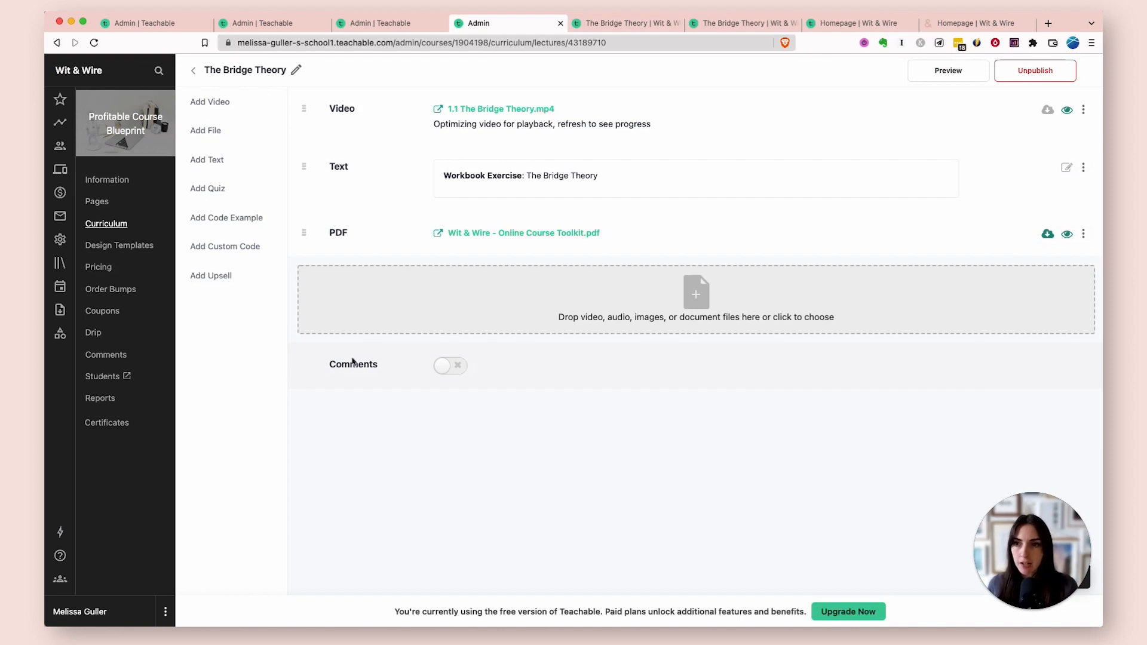
# Step: Look through the lecture's quiz, code example, custom code and upsell options without adding any content
pyautogui.click(248, 194)
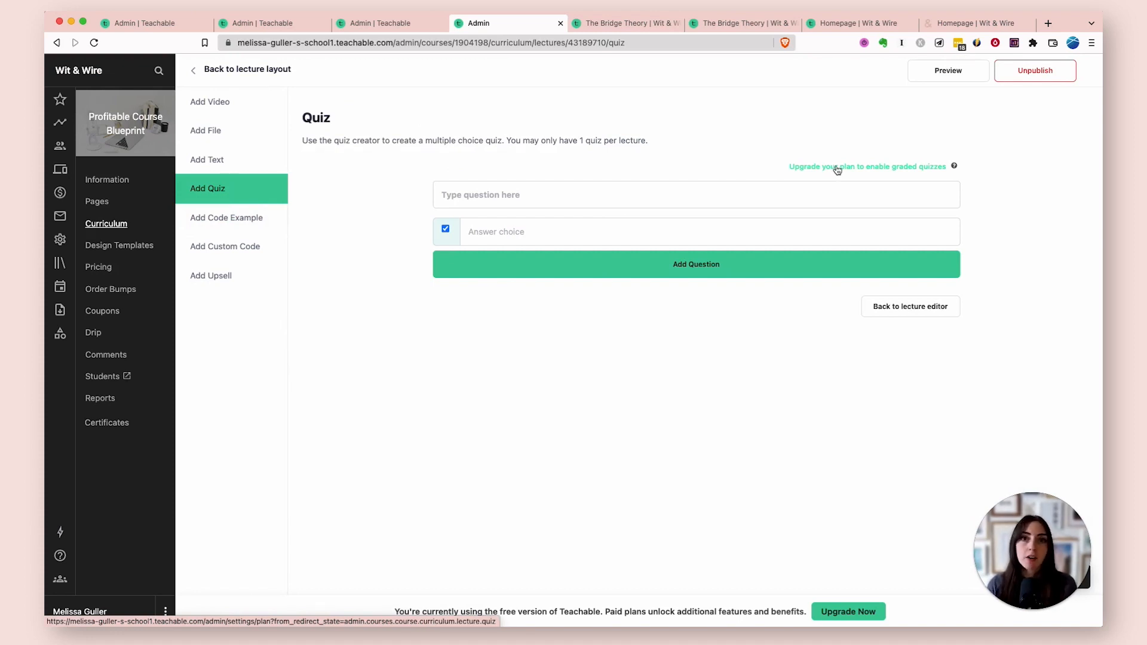
pyautogui.click(256, 220)
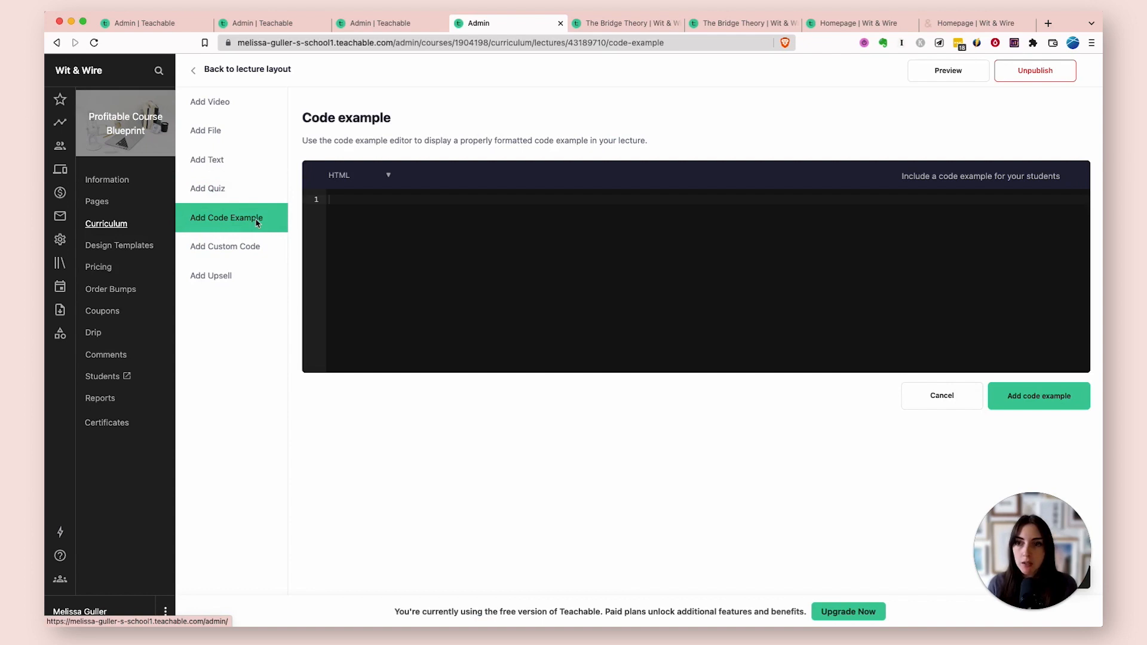
pyautogui.click(256, 253)
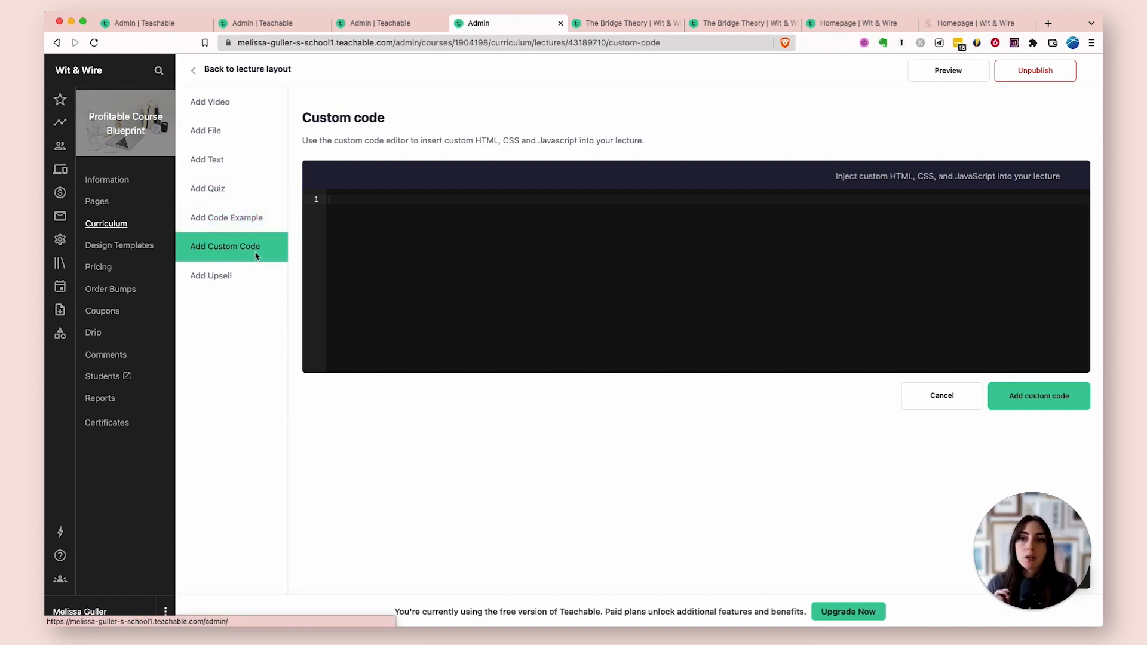
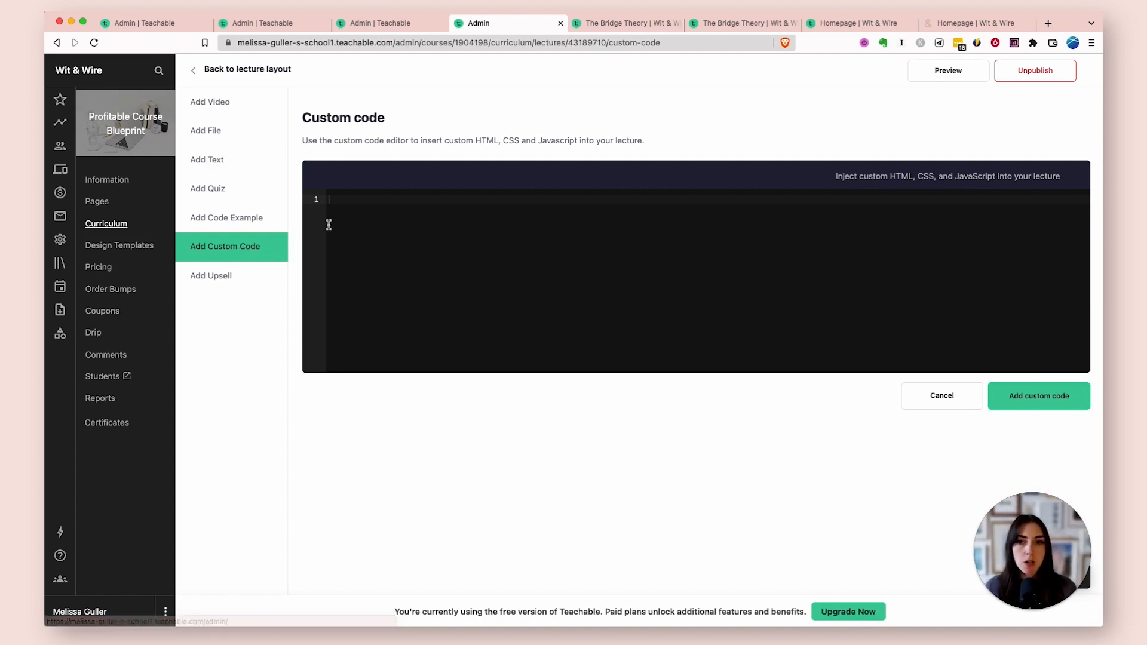
pyautogui.click(215, 275)
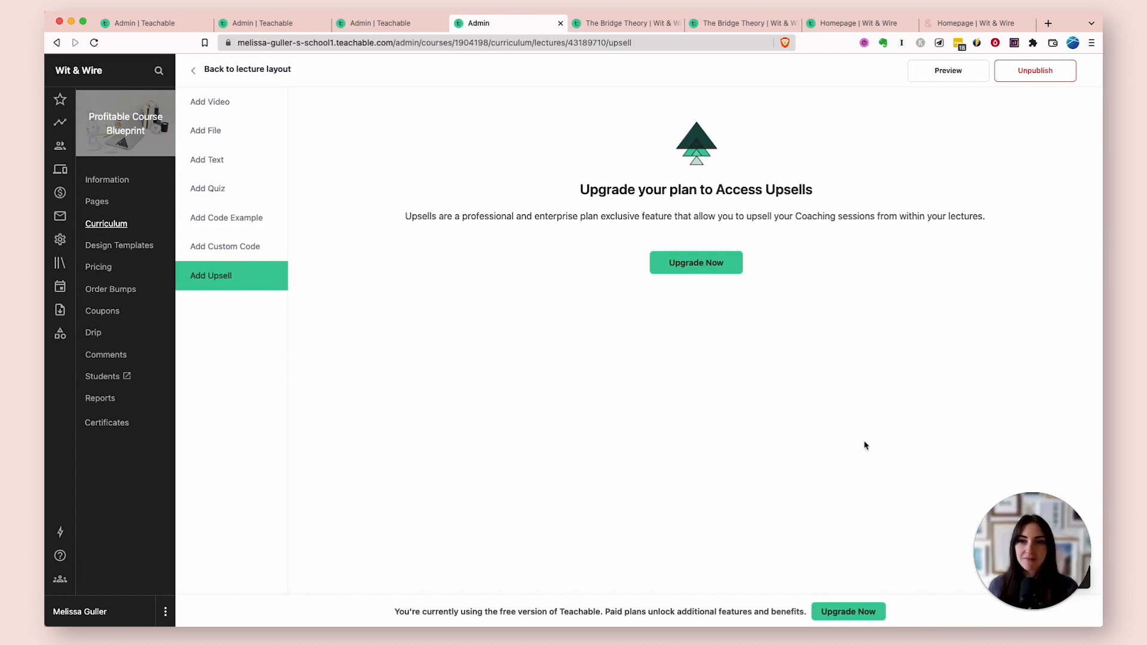
# Step: Return to the curriculum and publish the Brainstorm course outcome lecture in the CONCEPT section
pyautogui.click(197, 71)
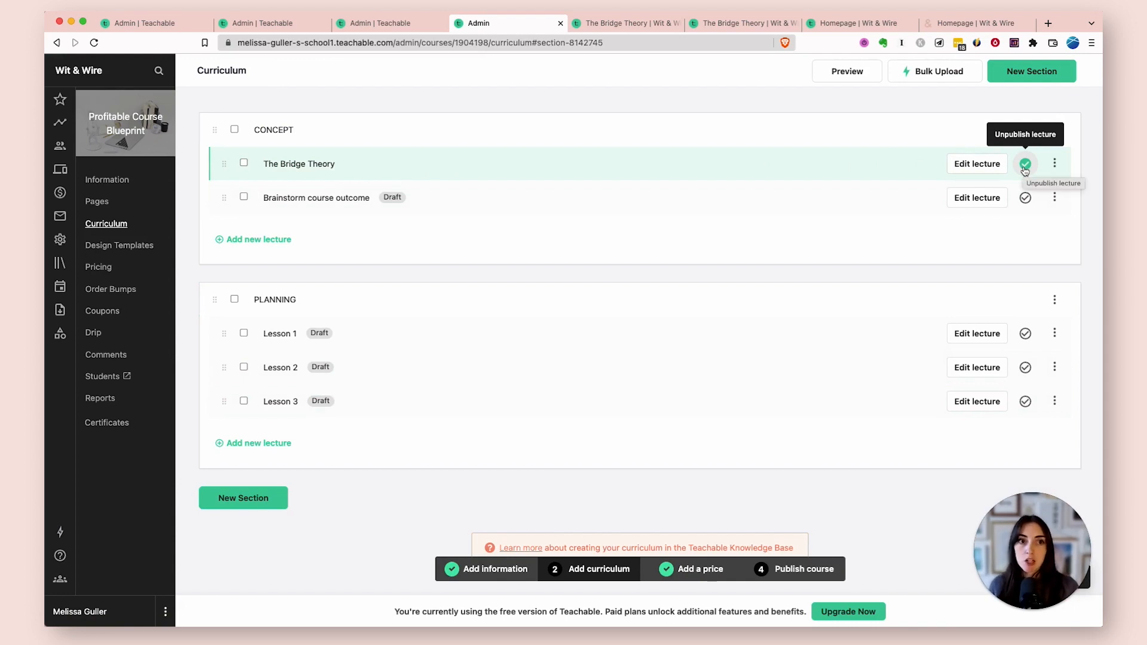
pyautogui.click(1025, 197)
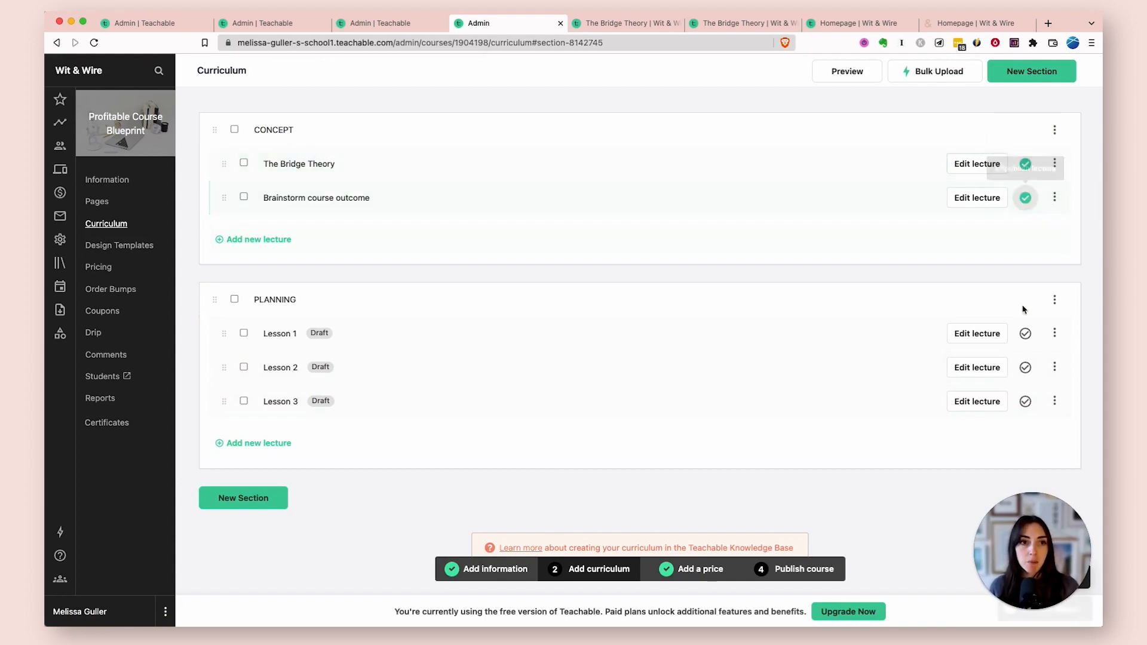
# Step: Publish Lesson 1, Lesson 2 and Lesson 3 in the PLANNING section, and return all three to draft
pyautogui.click(1024, 333)
pyautogui.click(1025, 366)
pyautogui.click(1024, 401)
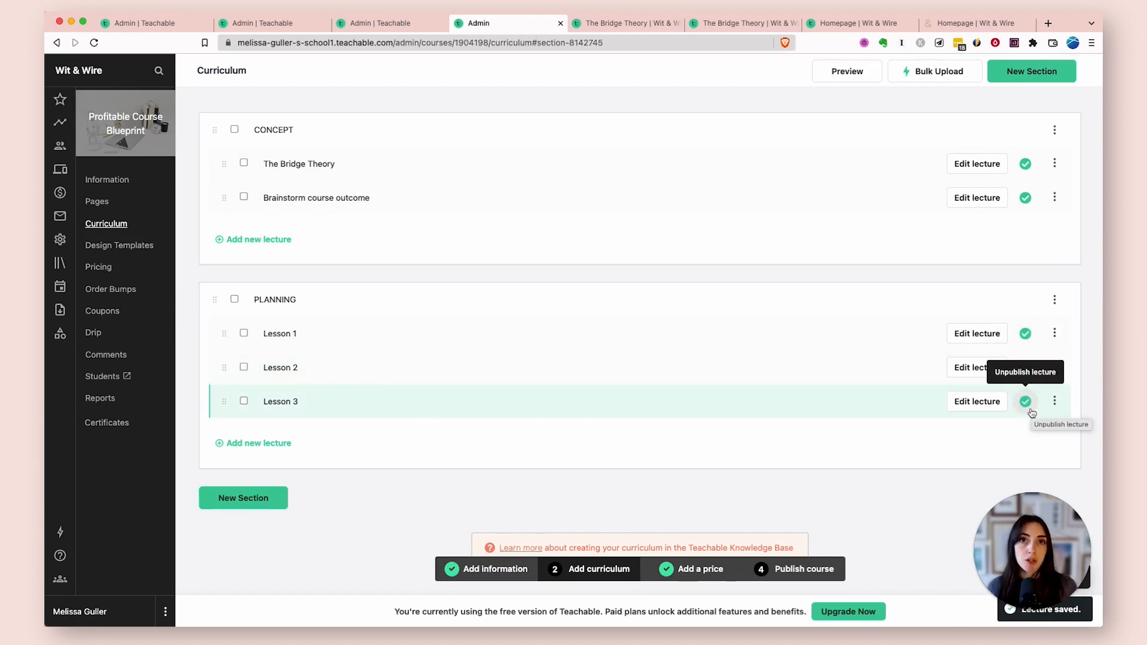
pyautogui.click(1025, 401)
pyautogui.click(1025, 366)
pyautogui.click(1021, 334)
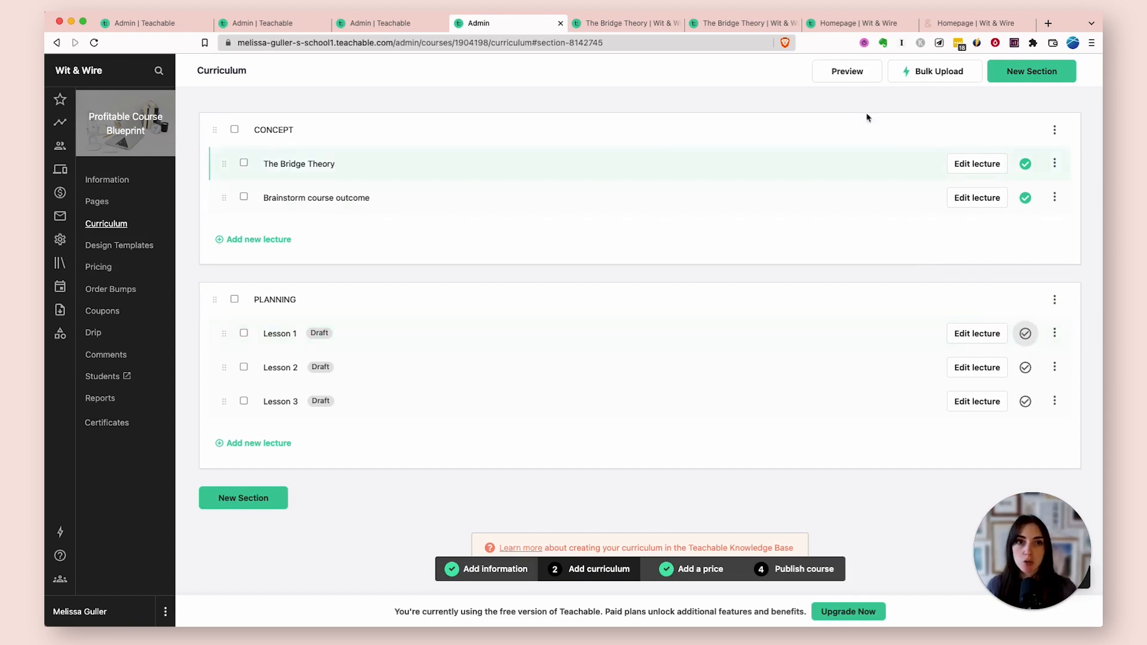
# Step: Preview the course as a student, closing surplus preview tabs, and examine its lecture list and author bio
pyautogui.click(845, 71)
pyautogui.click(717, 23)
pyautogui.click(716, 23)
pyautogui.click(716, 23)
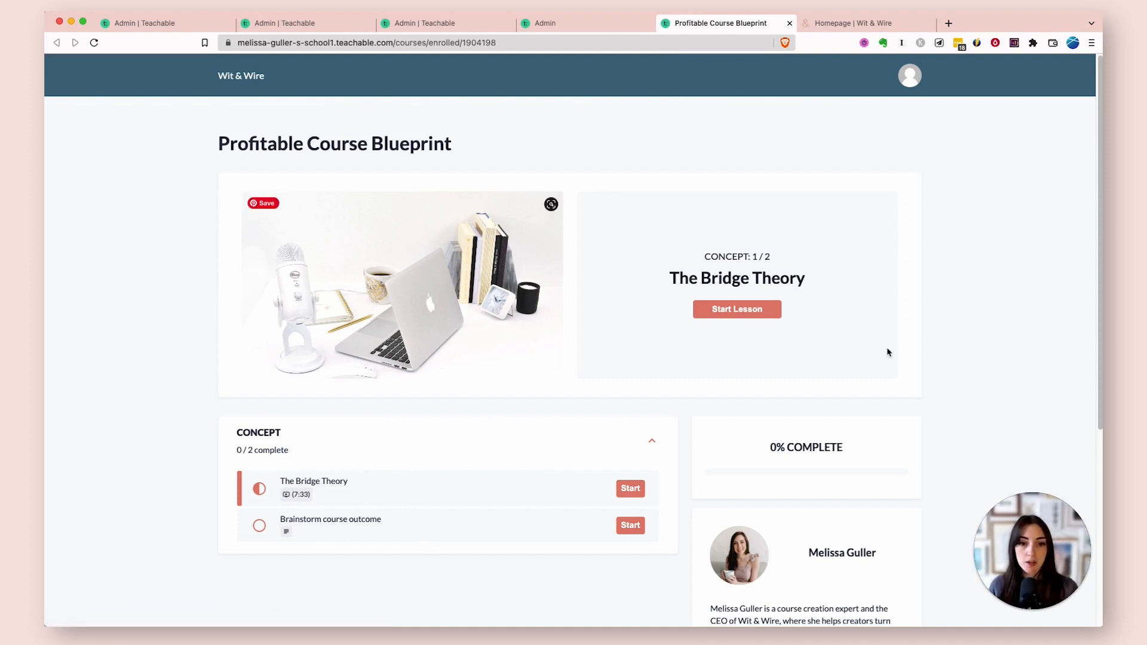
pyautogui.scroll(-5, 914, 356)
pyautogui.scroll(3, 876, 483)
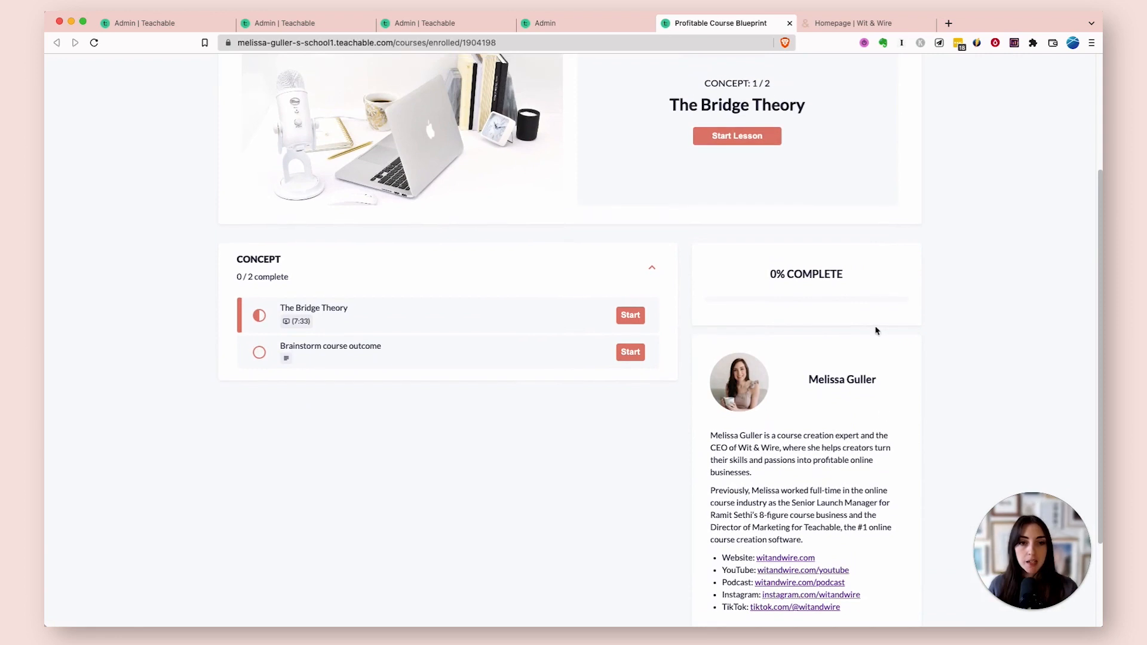
pyautogui.scroll(3, 824, 312)
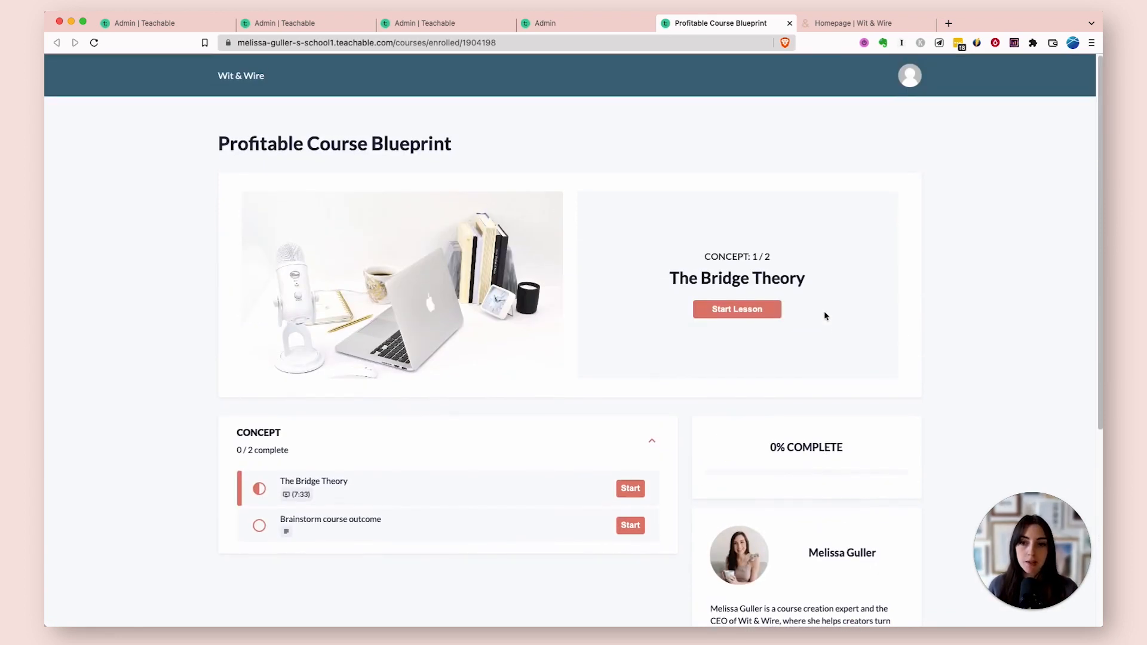
# Step: Open The Bridge Theory from the student view, test its video playback, speed options and full screen, and return to the curriculum
pyautogui.click(338, 482)
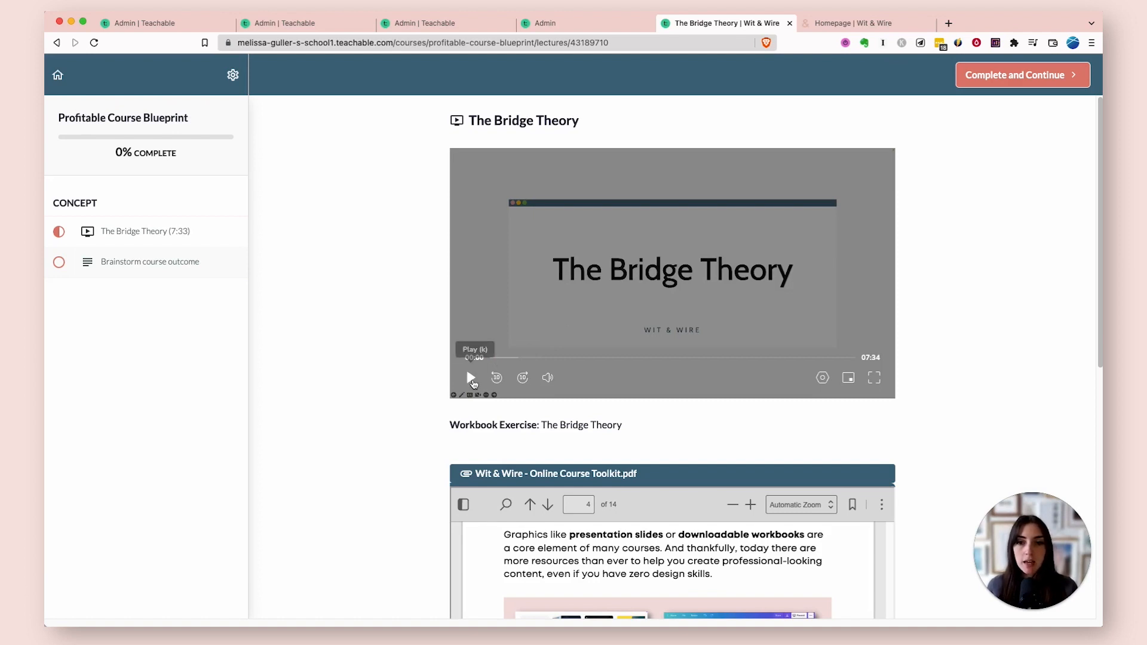
pyautogui.click(471, 378)
pyautogui.click(471, 381)
pyautogui.click(822, 377)
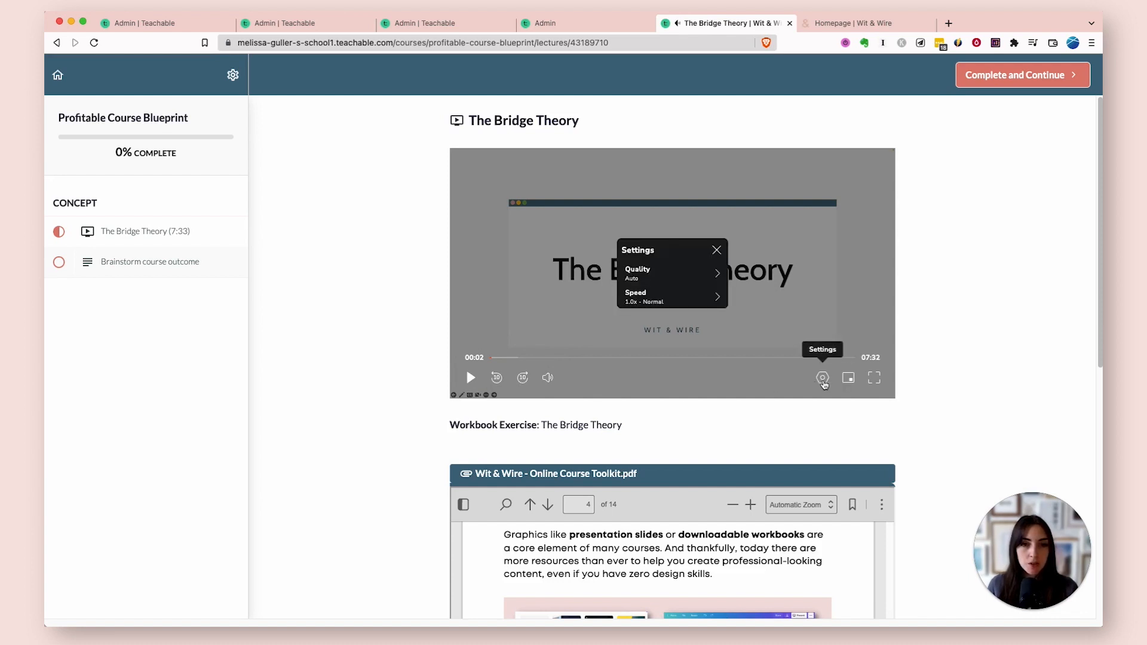
pyautogui.click(714, 299)
pyautogui.scroll(-2, 672, 301)
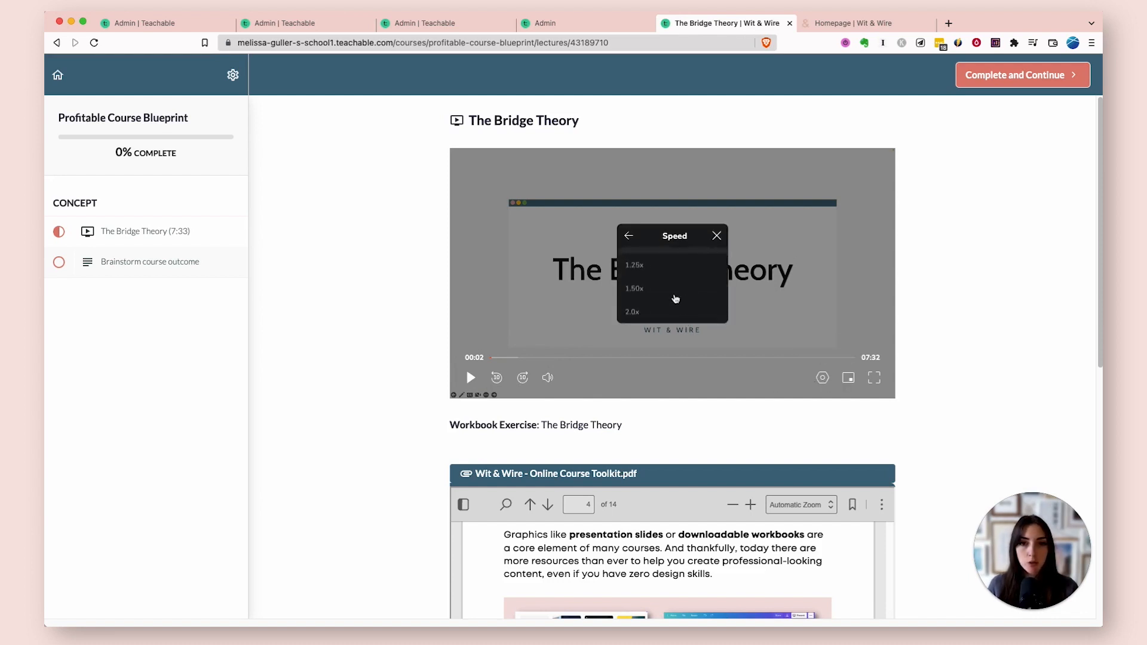
pyautogui.click(716, 236)
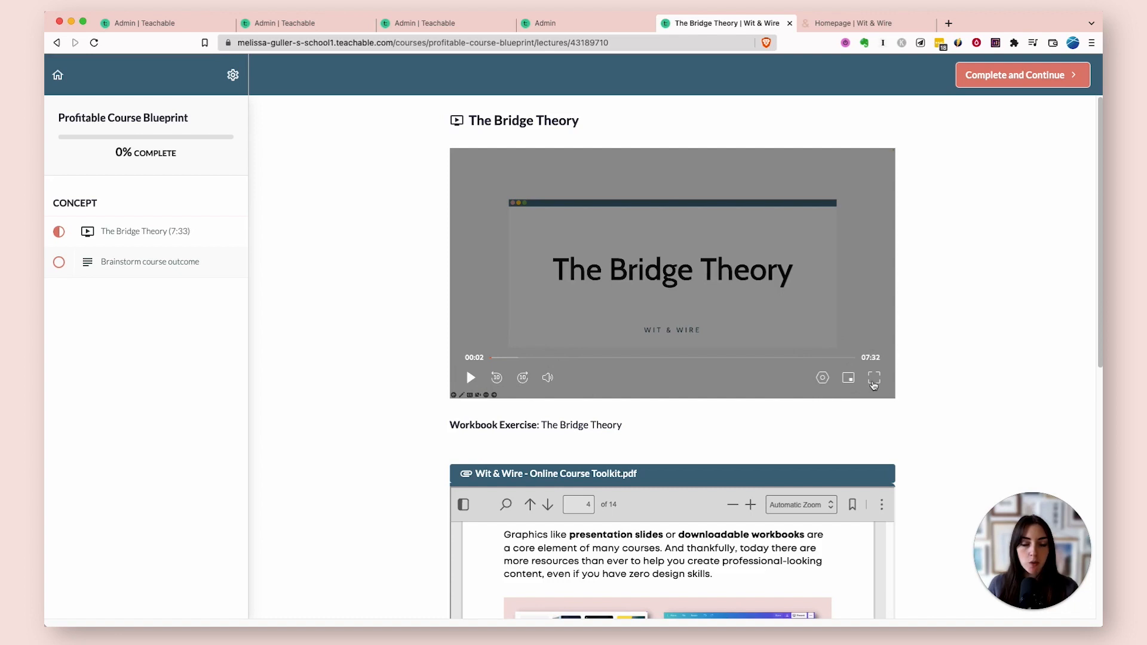
pyautogui.click(870, 384)
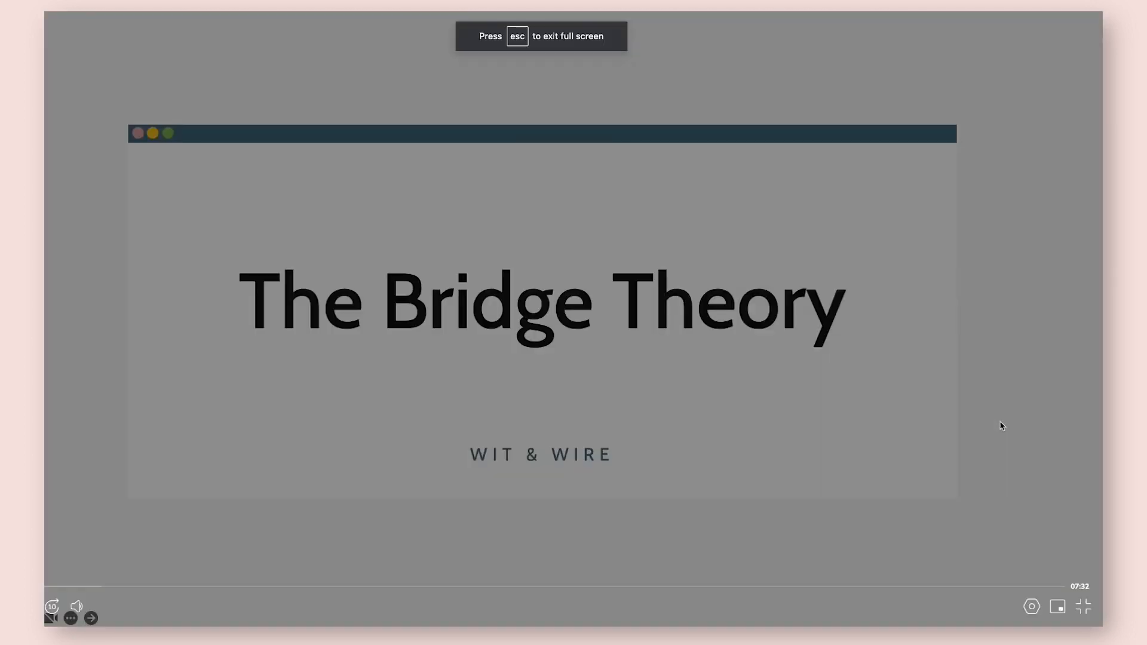
pyautogui.press('Escape')
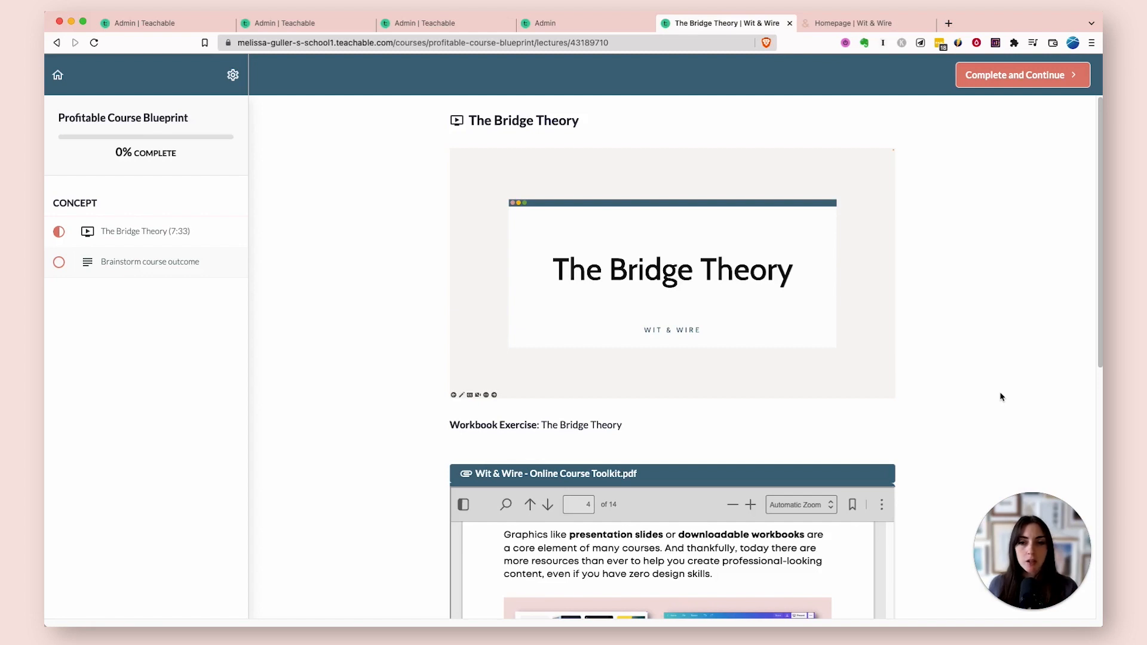
pyautogui.click(568, 23)
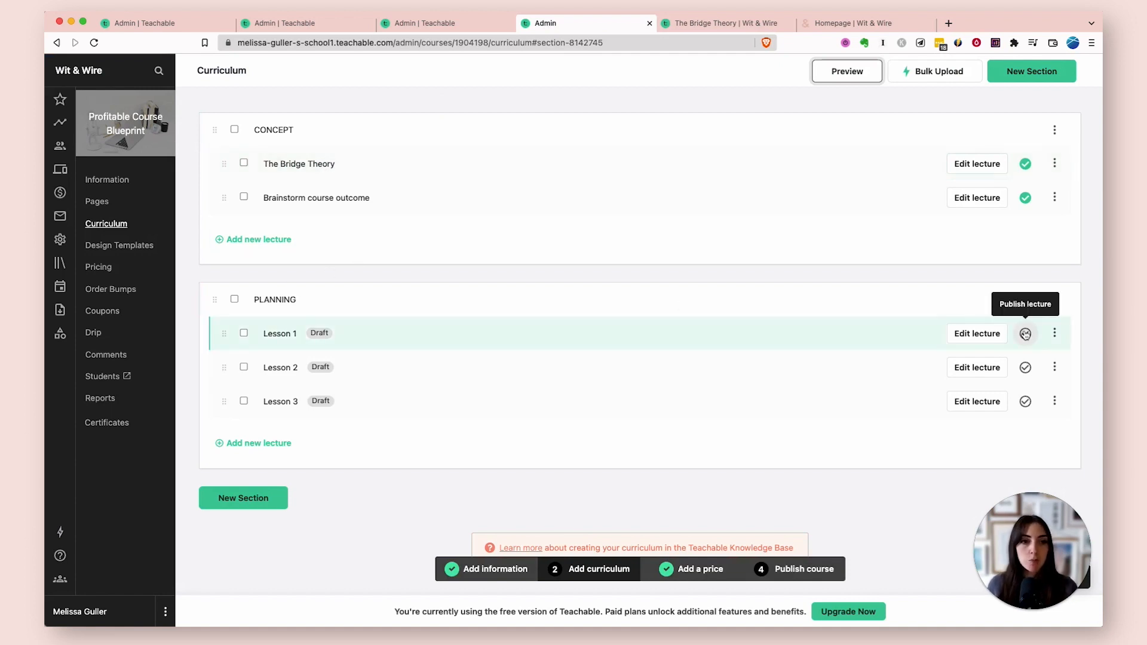
# Step: Look over Lesson 1's lecture options and the Bulk Upload feature, and try reordering items in the curriculum
pyautogui.click(1054, 334)
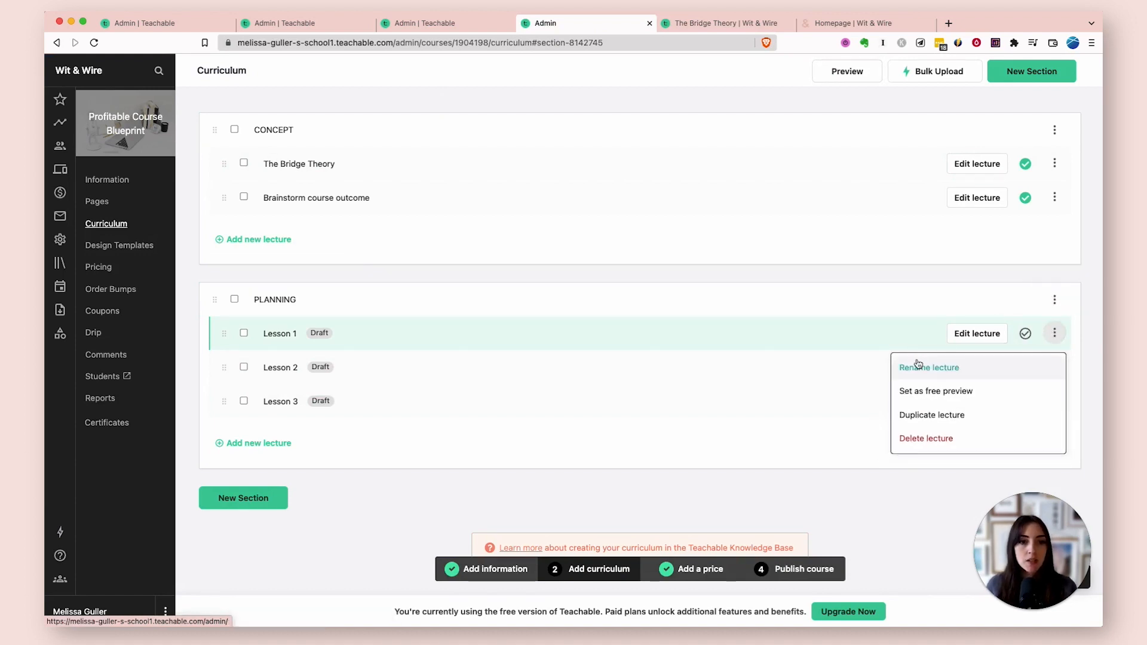
pyautogui.click(747, 496)
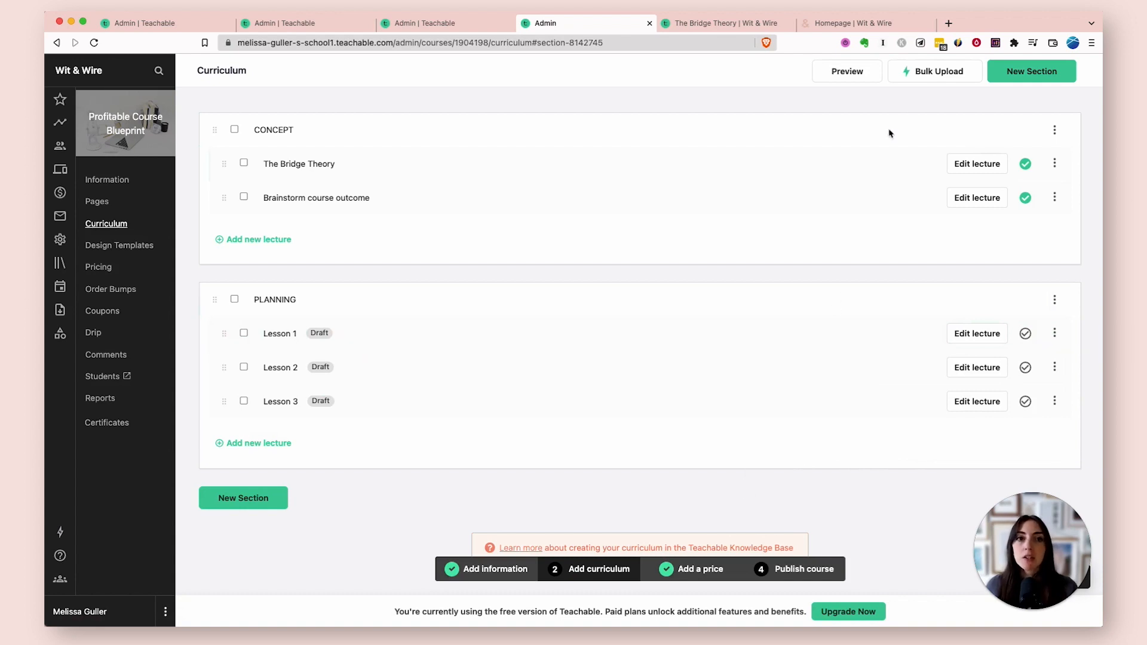
pyautogui.click(922, 84)
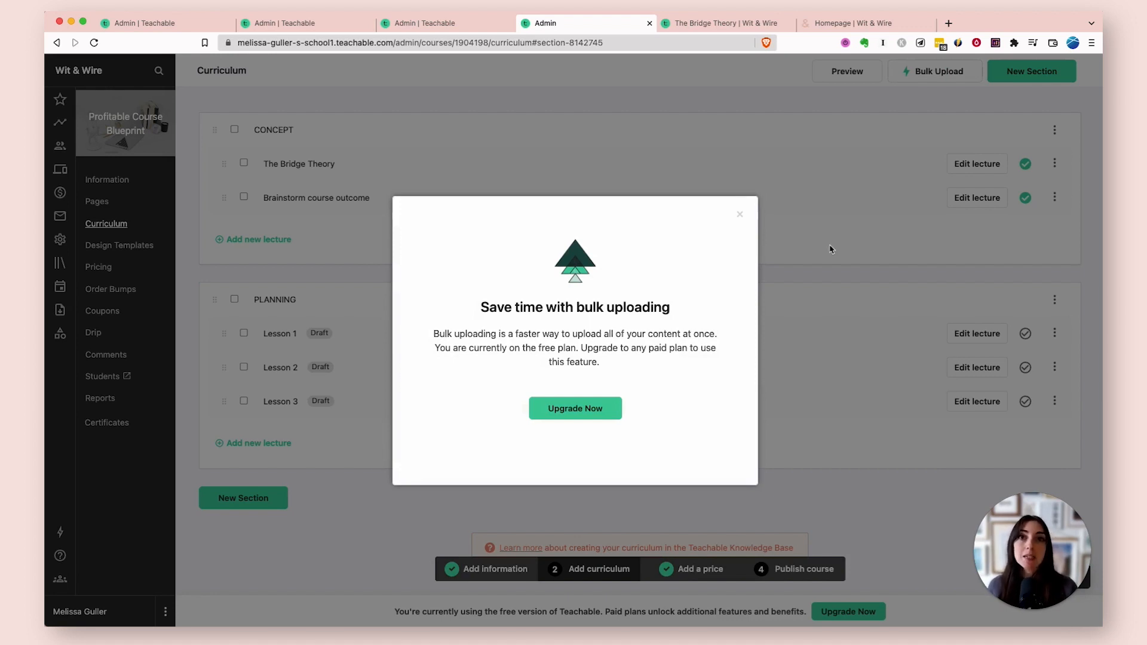
pyautogui.click(739, 215)
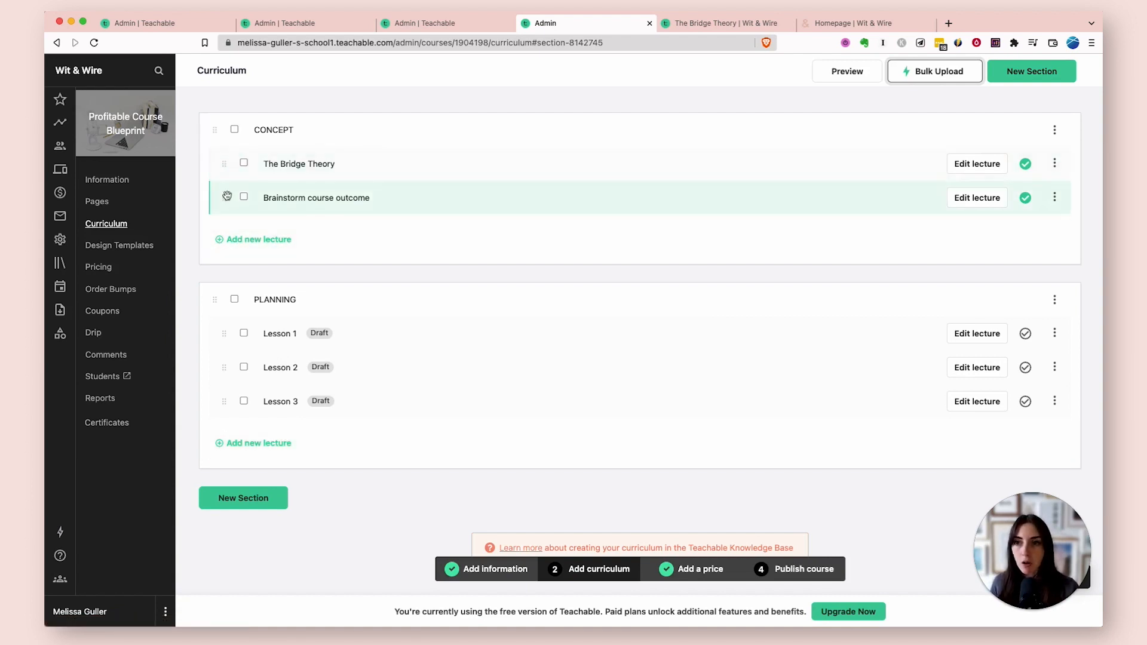
pyautogui.moveTo(214, 130); pyautogui.dragTo(221, 338)
pyautogui.moveTo(227, 335); pyautogui.dragTo(222, 203)
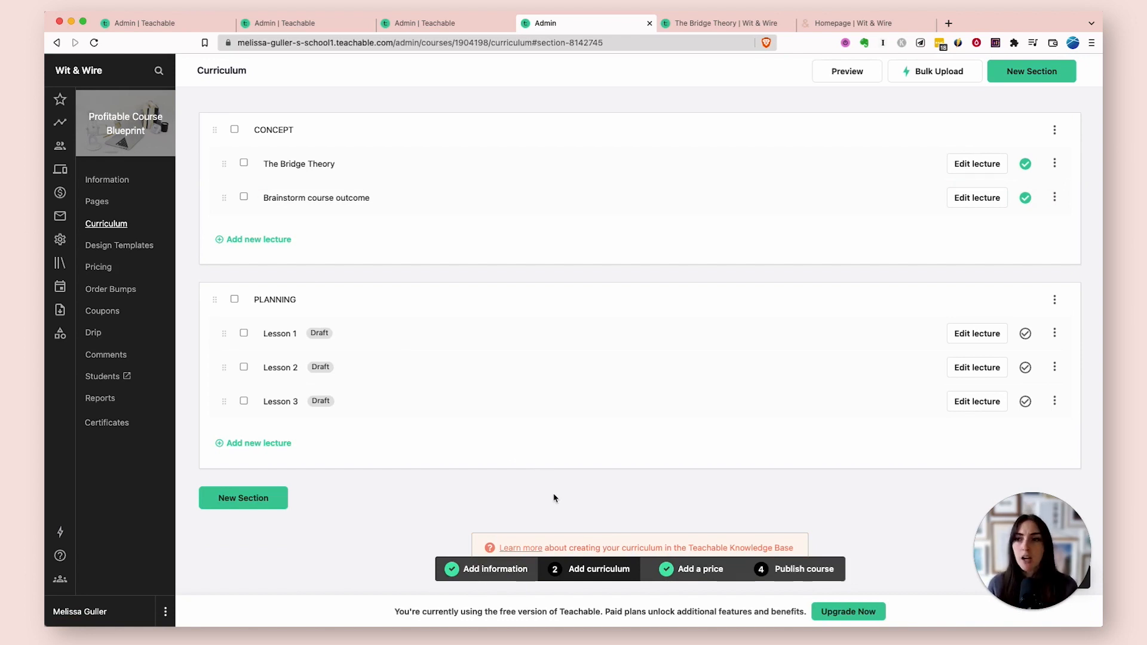
# Step: Review the course's Colossal and Simple design templates, and its drip and comments pages
pyautogui.click(137, 254)
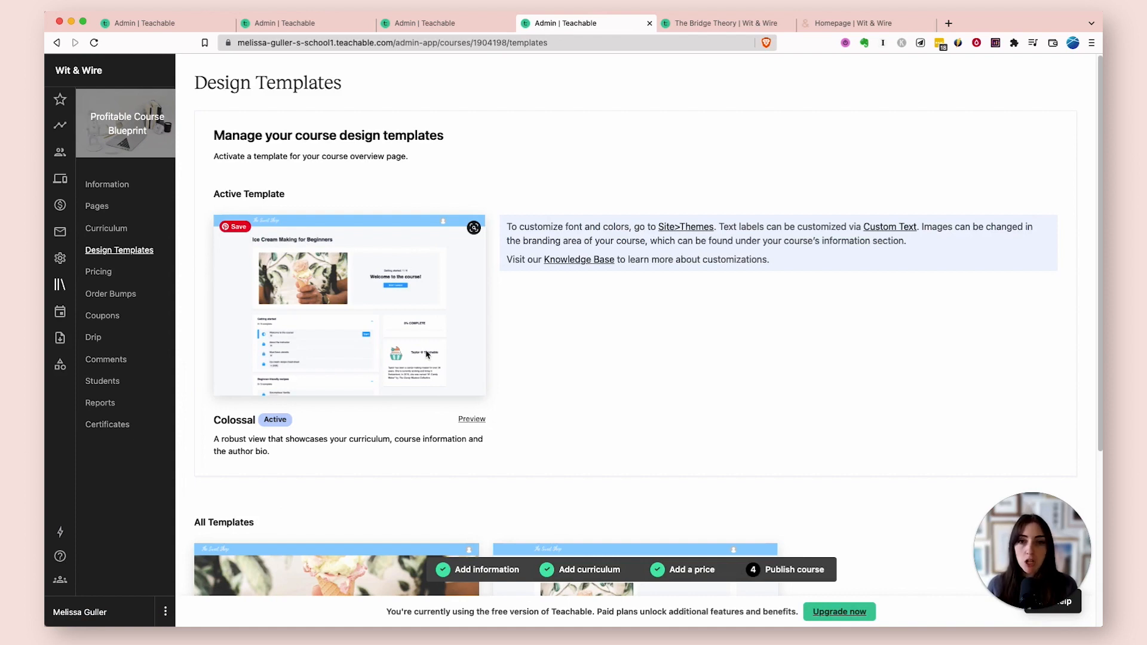
pyautogui.scroll(-4, 797, 411)
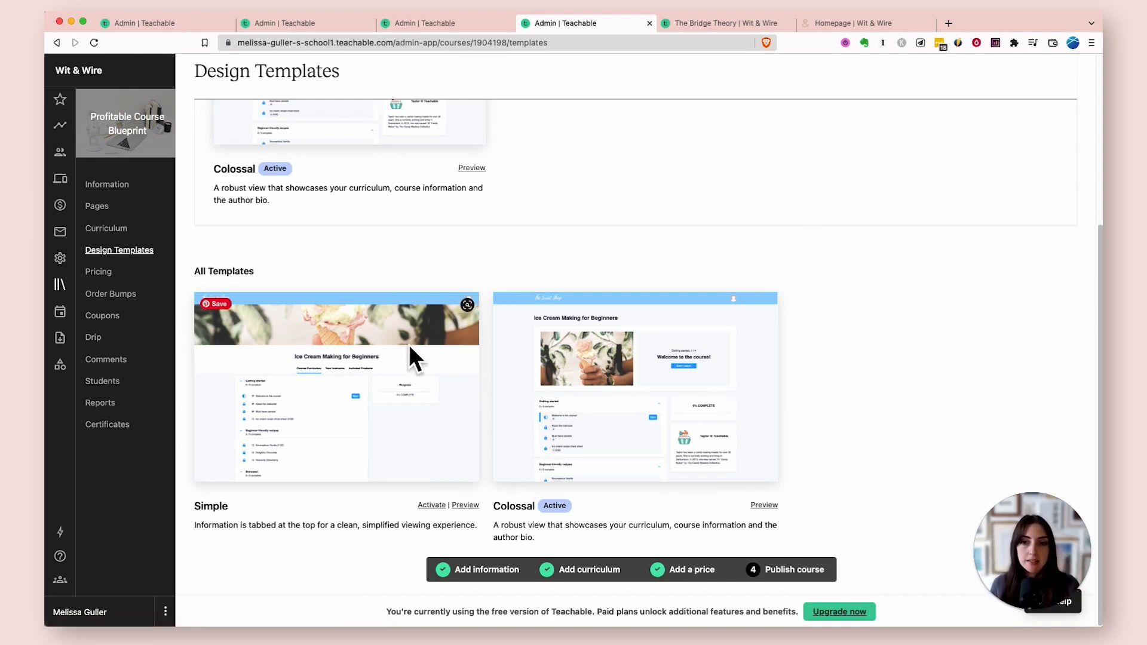
pyautogui.scroll(4, 445, 346)
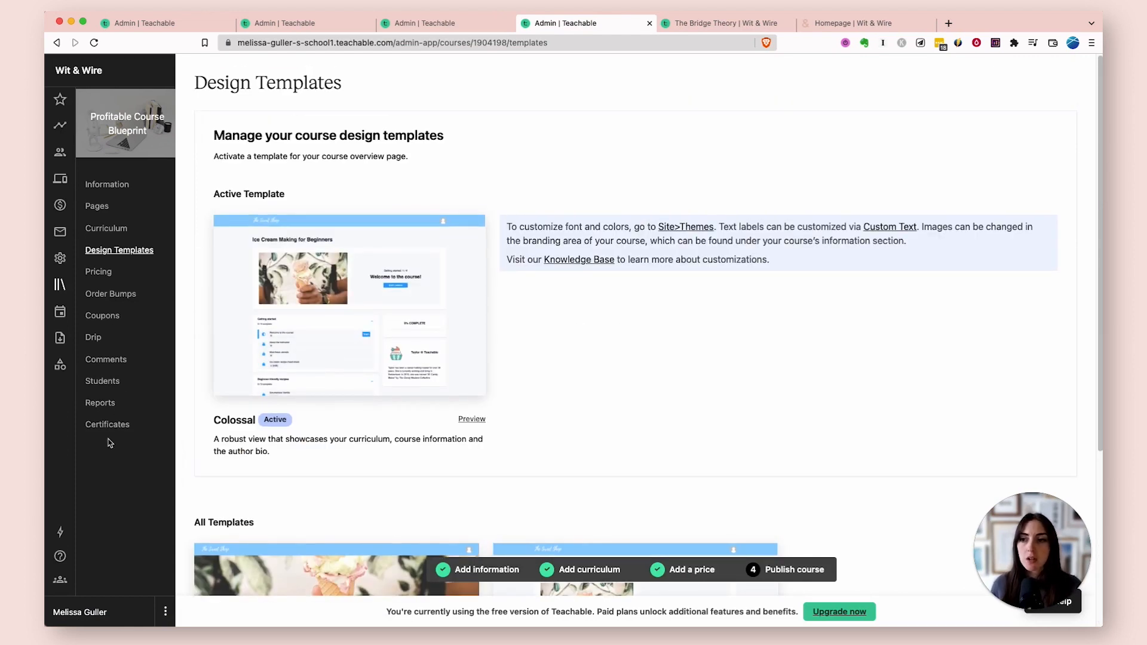
pyautogui.click(94, 339)
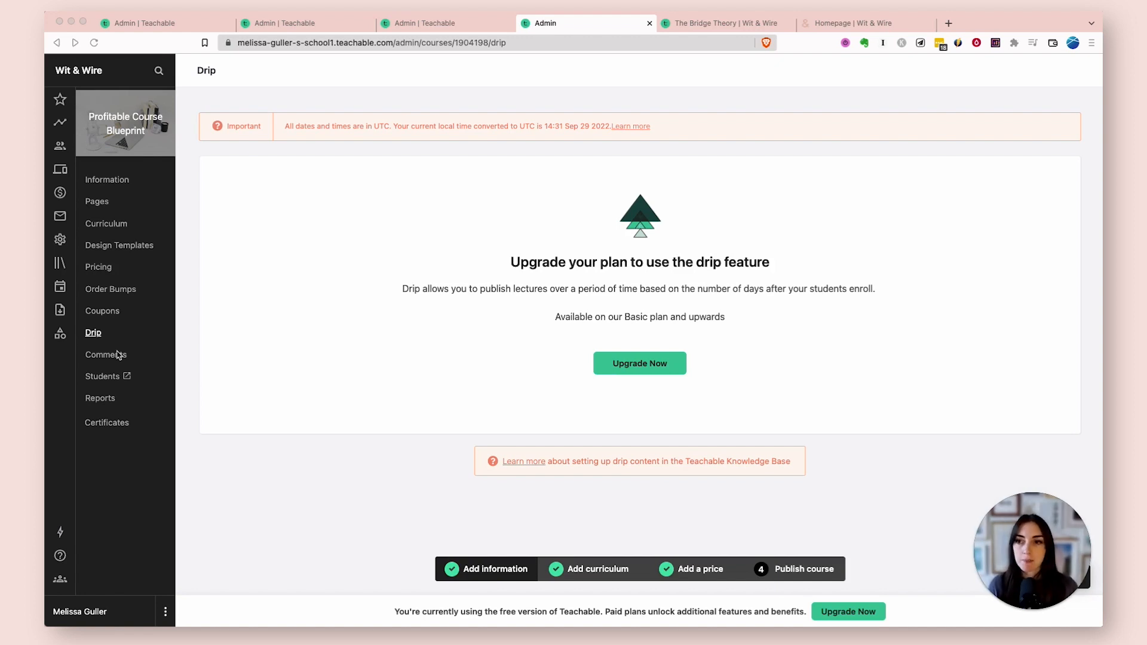
pyautogui.click(118, 355)
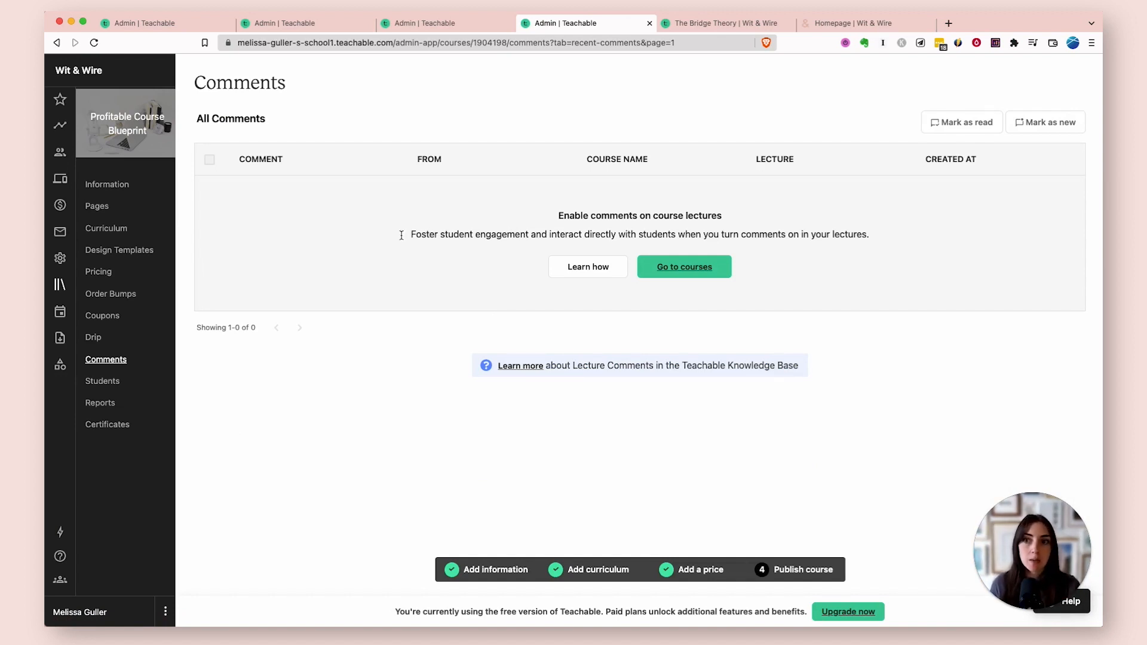
# Step: Open The Bridge Theory lecture from the curriculum for editing and turn on its comments
pyautogui.click(106, 228)
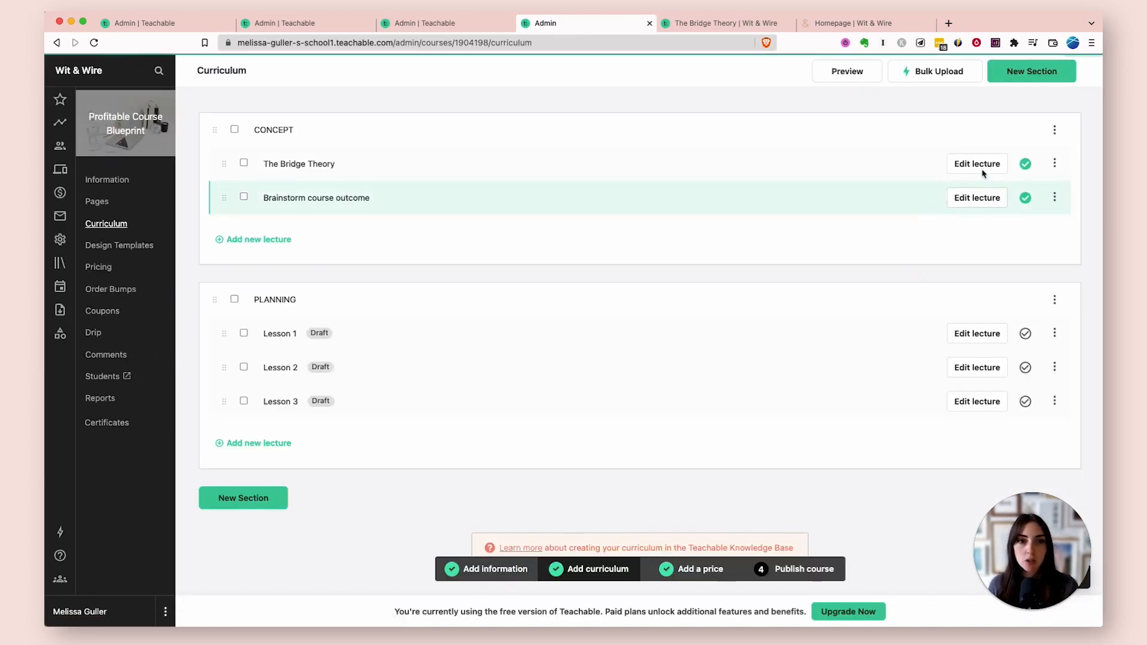
pyautogui.click(977, 164)
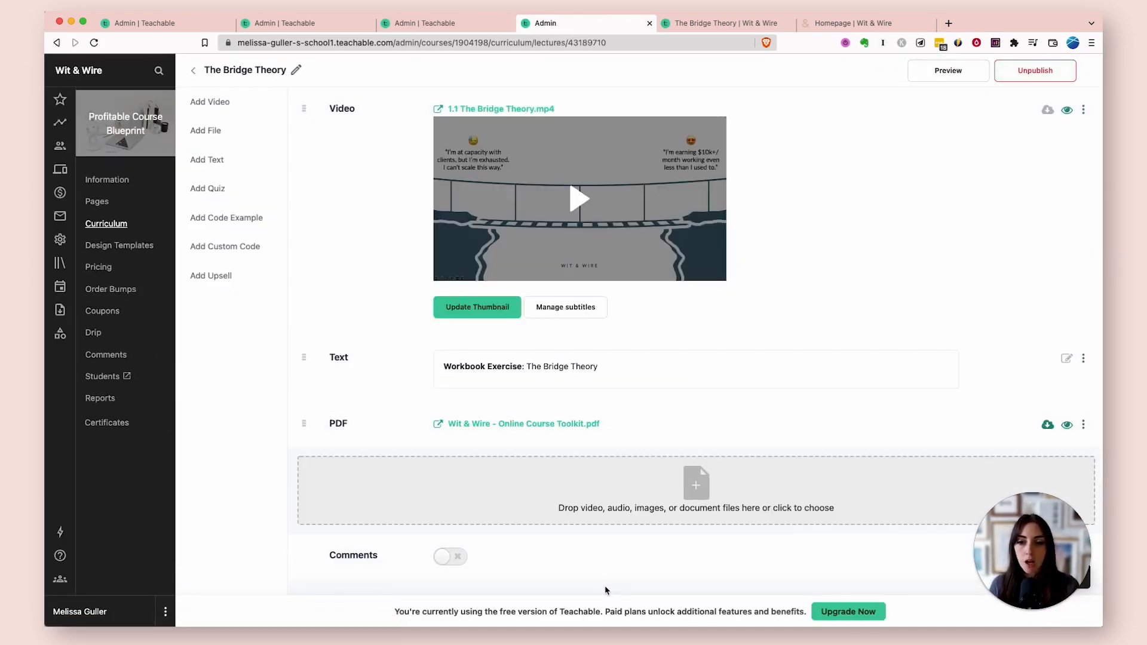
pyautogui.click(454, 559)
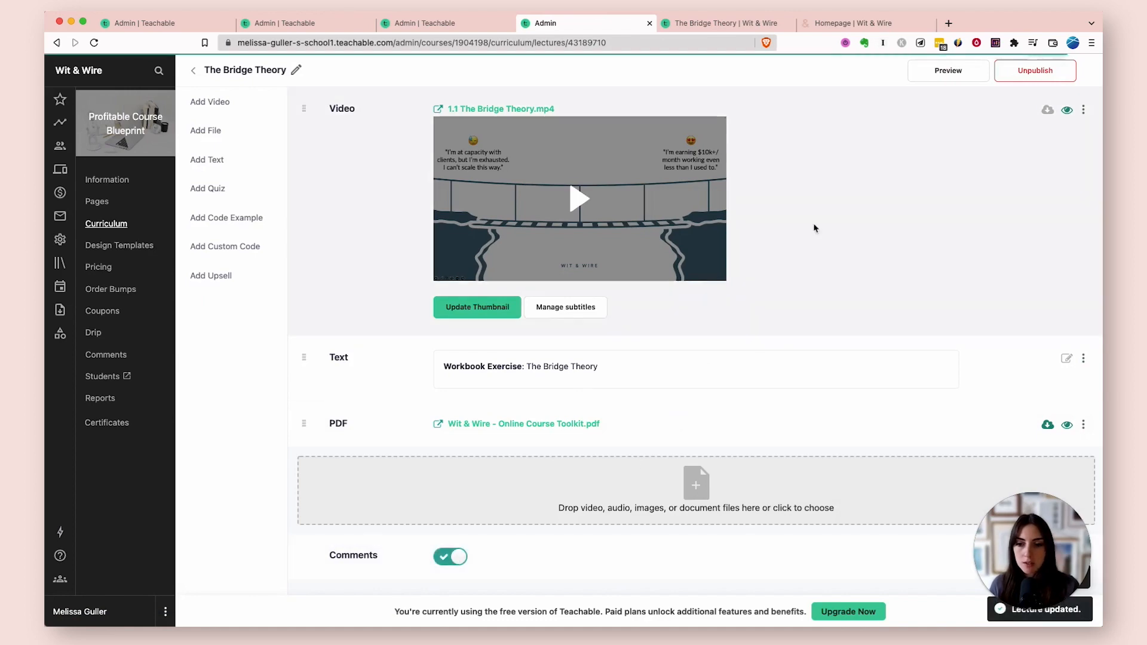
# Step: Preview The Bridge Theory as a student and examine its discussion area and workbook exercise text
pyautogui.click(950, 73)
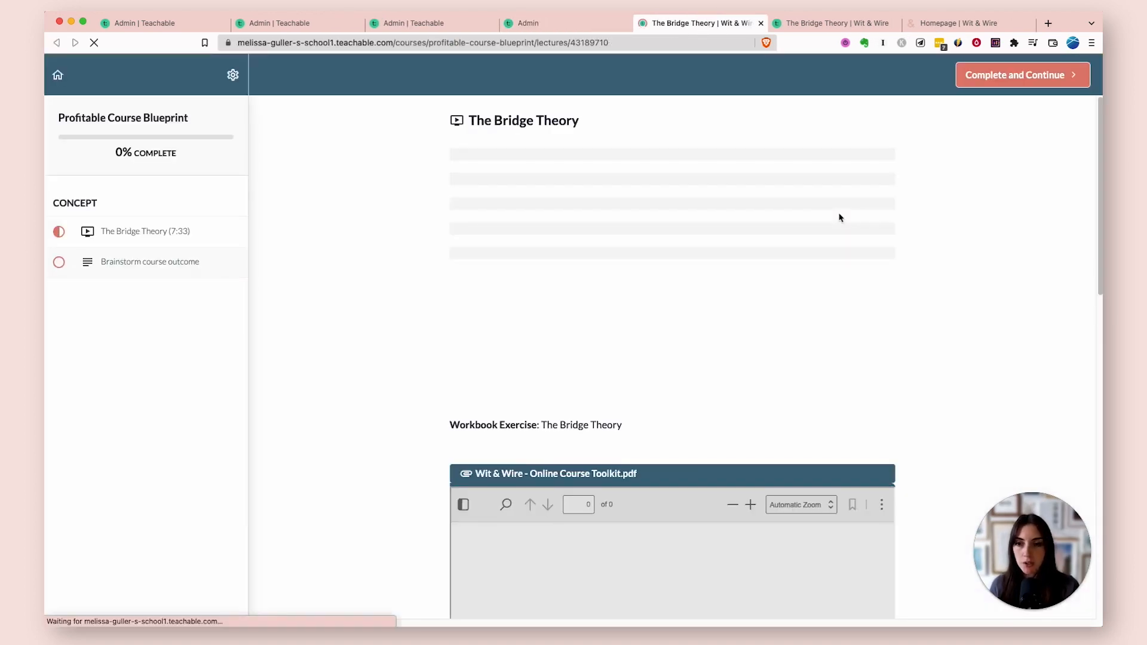
pyautogui.scroll(-10, 1000, 369)
pyautogui.scroll(-4, 1000, 370)
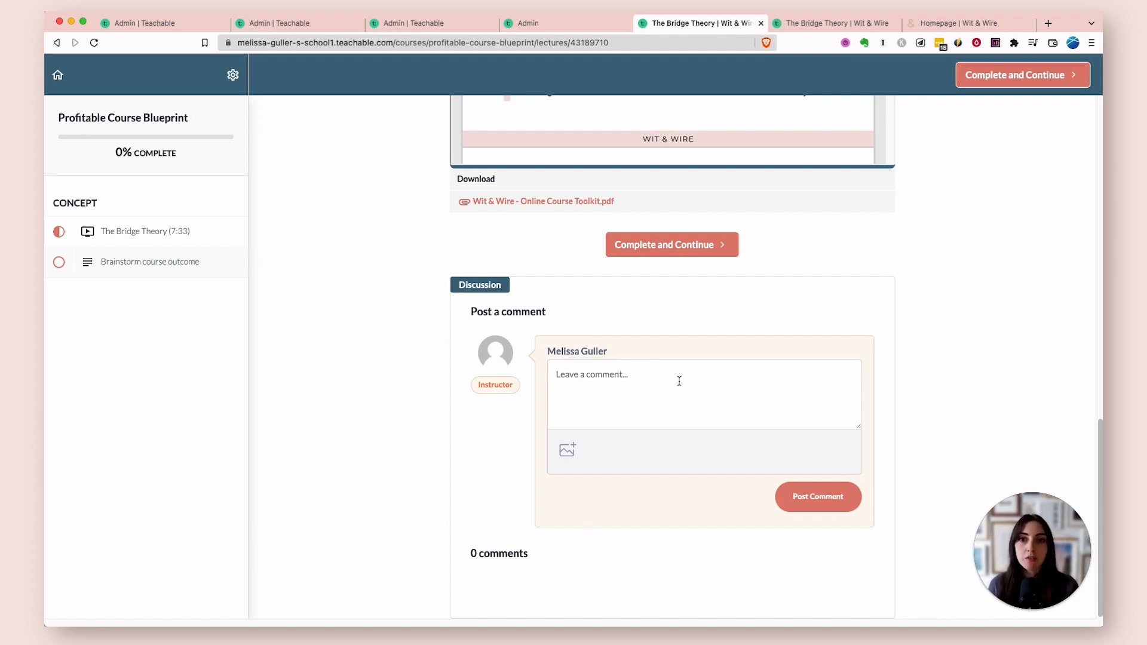
pyautogui.scroll(7, 606, 263)
pyautogui.scroll(7, 407, 191)
pyautogui.moveTo(449, 425); pyautogui.dragTo(641, 427)
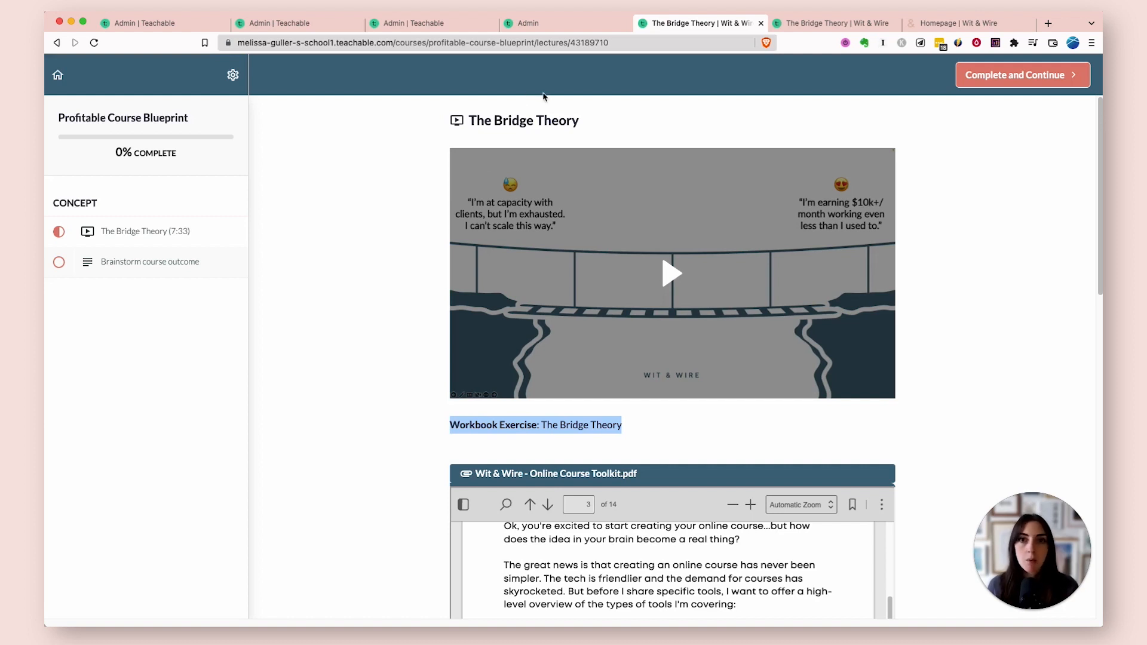
# Step: Turn off comments for The Bridge Theory lecture, check its title field and return to the curriculum
pyautogui.click(525, 22)
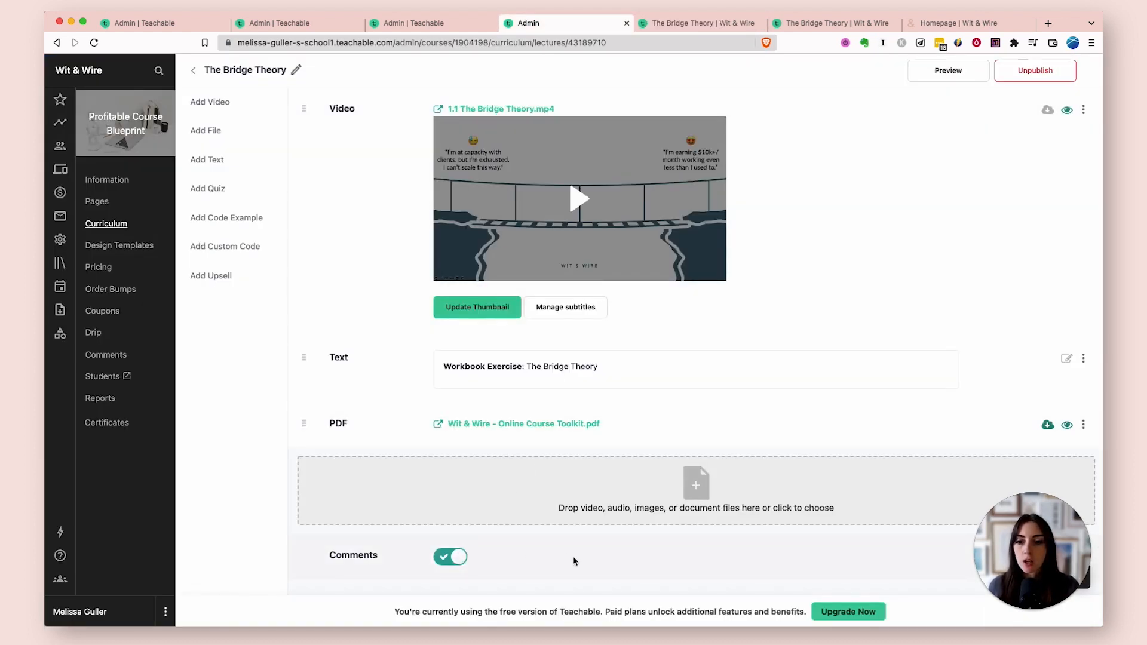
pyautogui.click(463, 560)
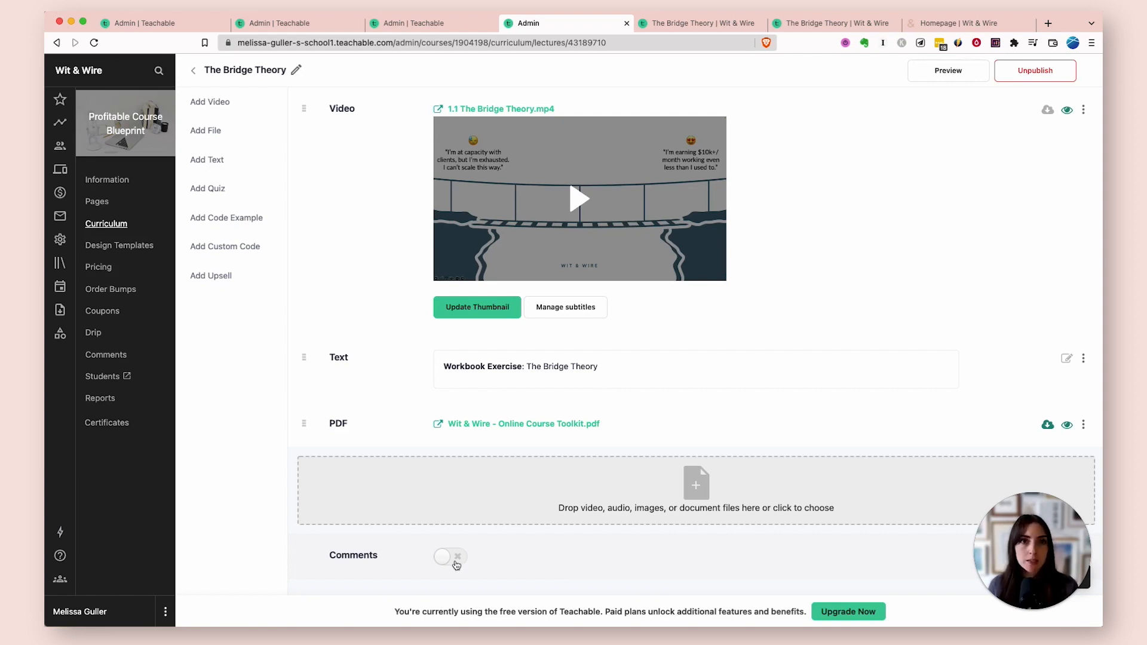
pyautogui.click(295, 70)
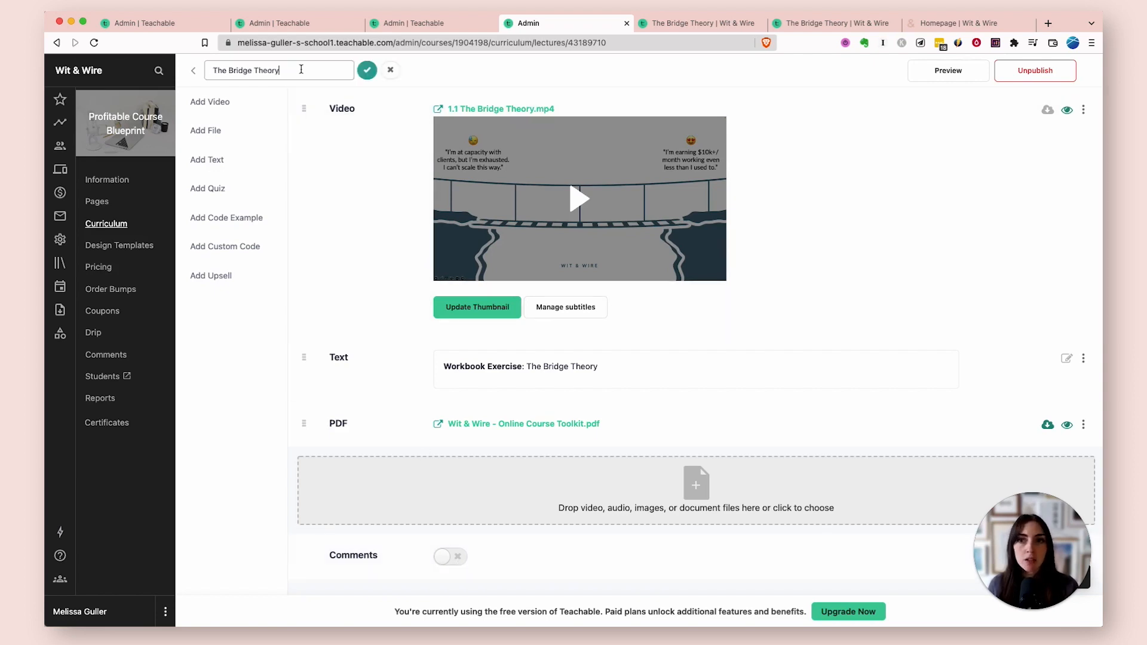
pyautogui.click(368, 75)
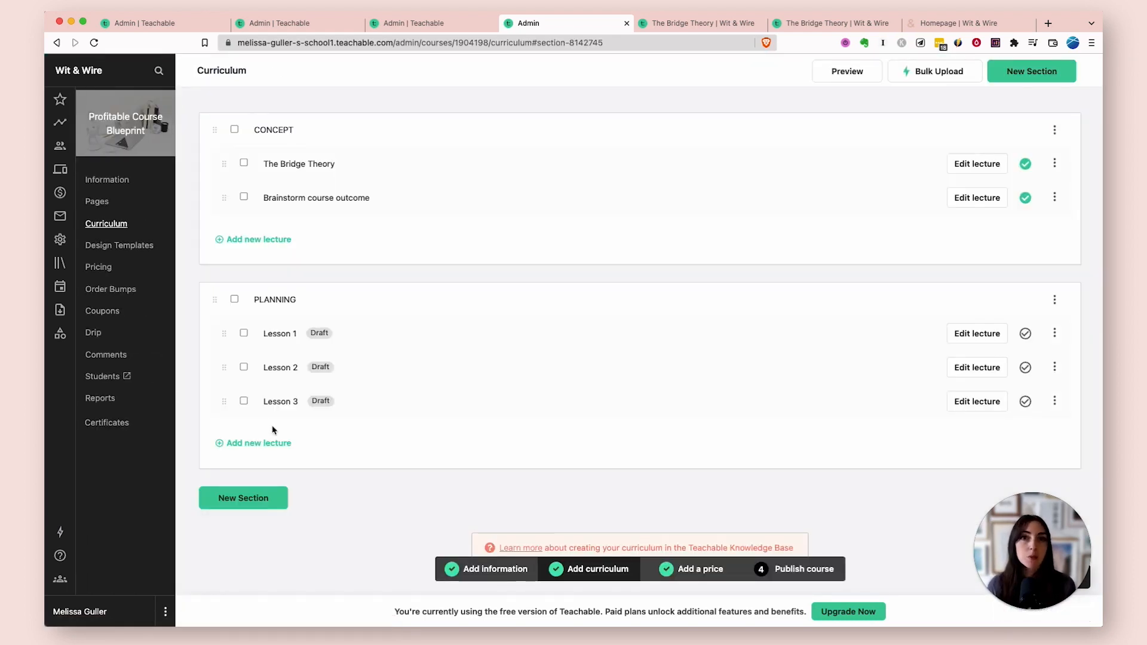
# Step: Examine the course's order bumps page and its explanation of average order value
pyautogui.click(129, 296)
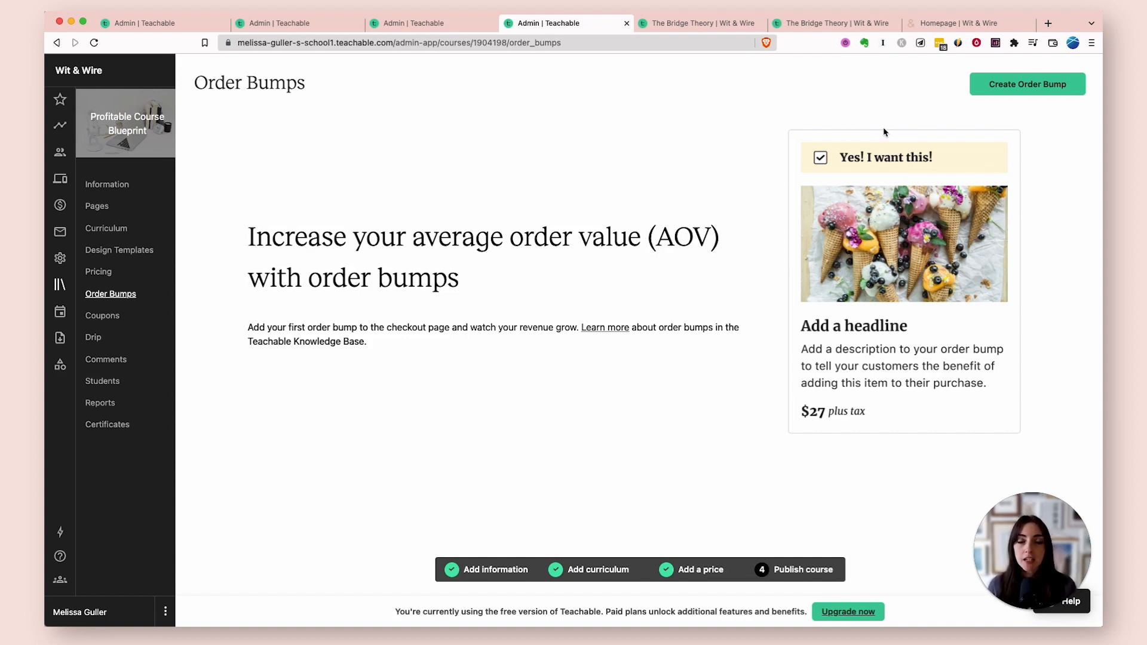
pyautogui.moveTo(414, 237); pyautogui.dragTo(723, 238)
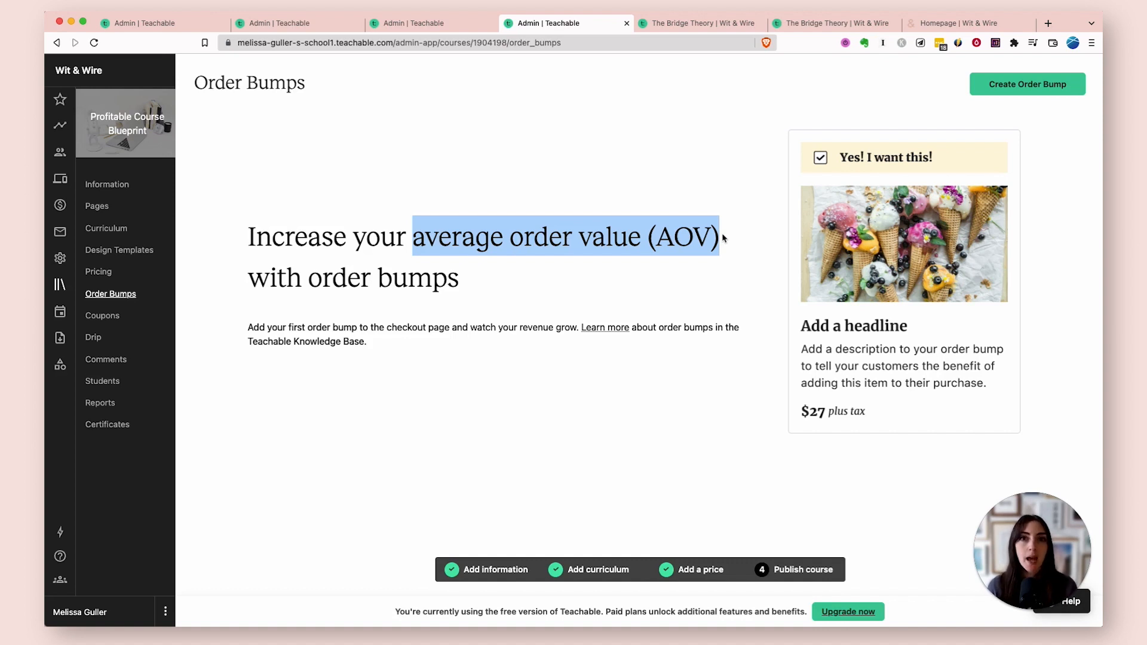
# Step: Publish the Profitable Course Blueprint course on its own, without publishing its draft lectures
pyautogui.click(60, 283)
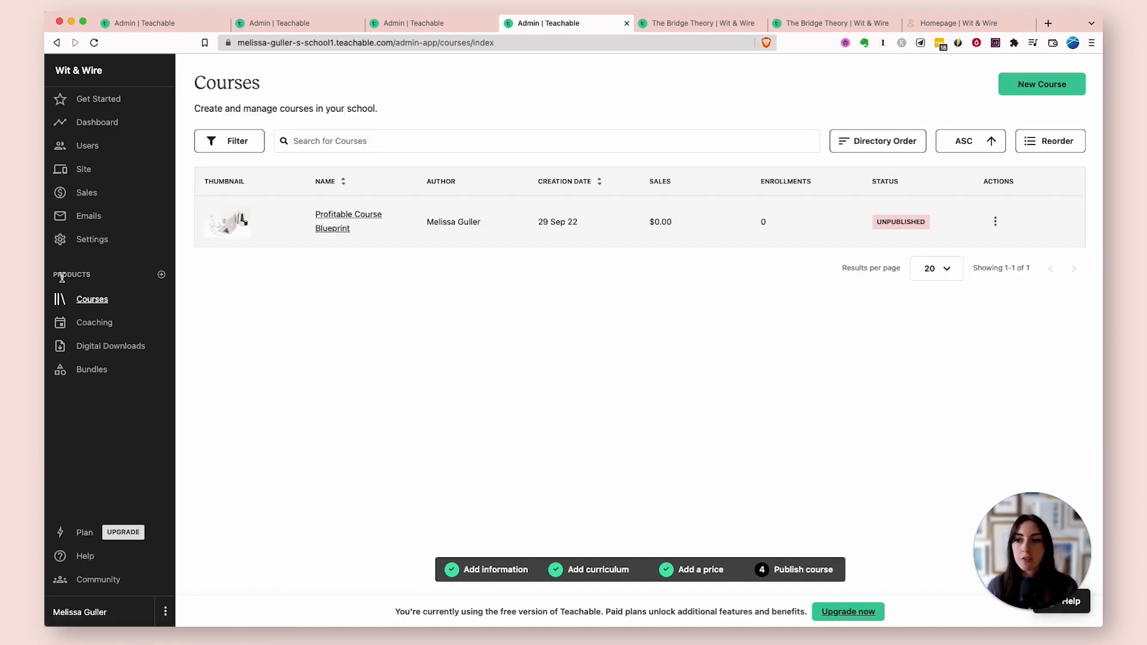
pyautogui.click(357, 215)
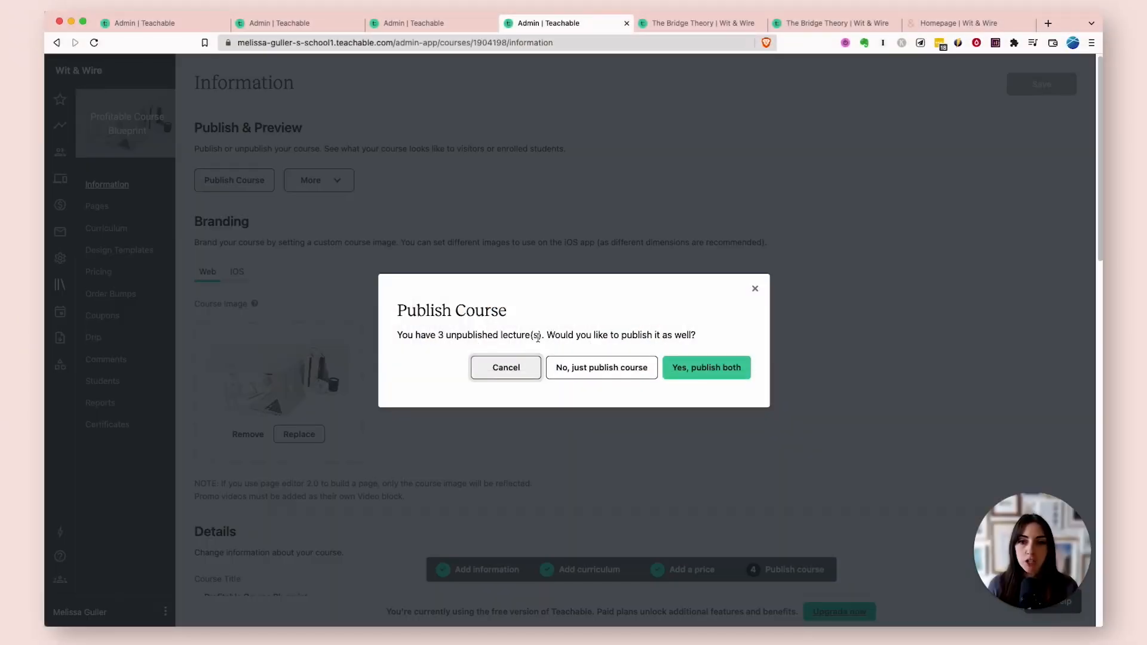
pyautogui.click(602, 371)
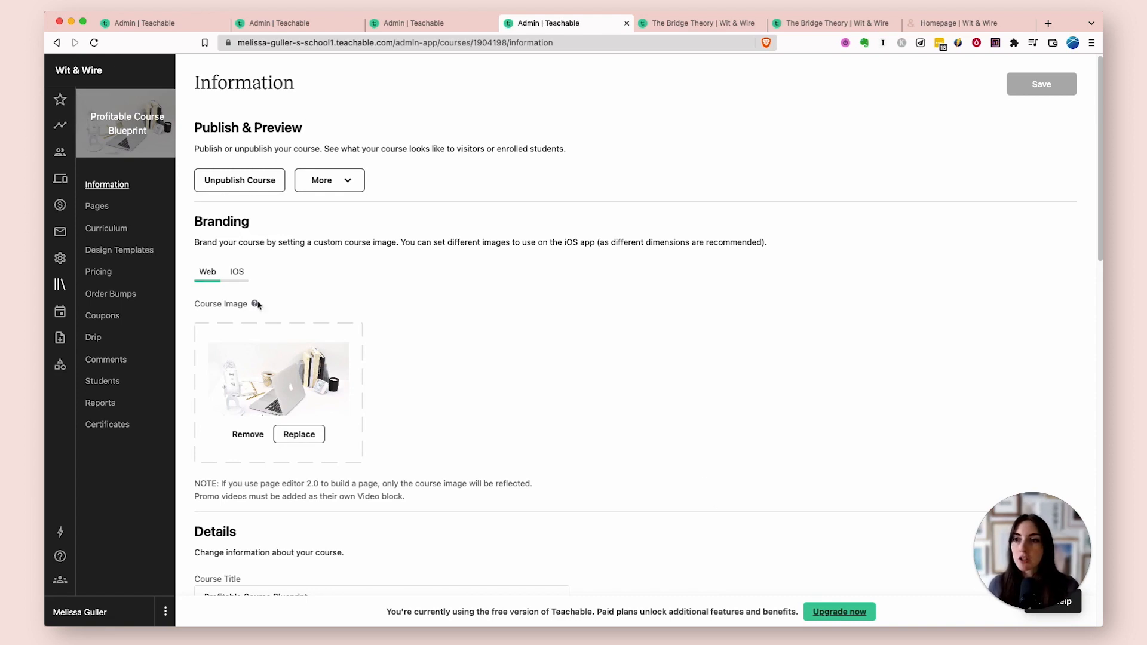
# Step: View the school's live Homepage from the site's school pages and return to the page list
pyautogui.click(65, 178)
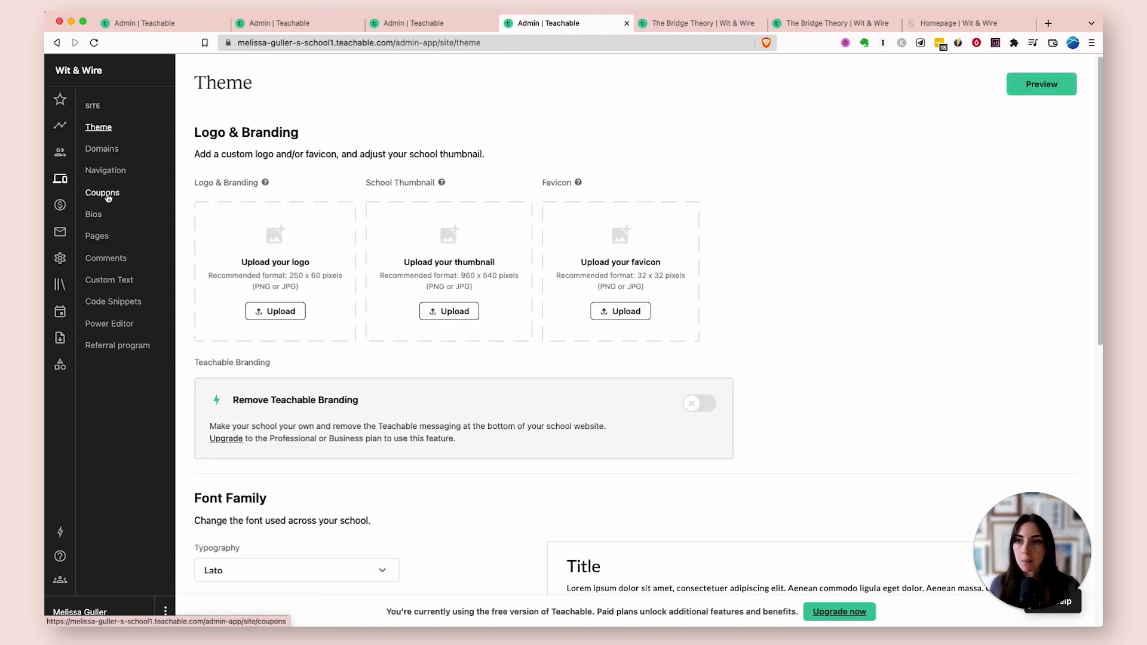
pyautogui.click(108, 238)
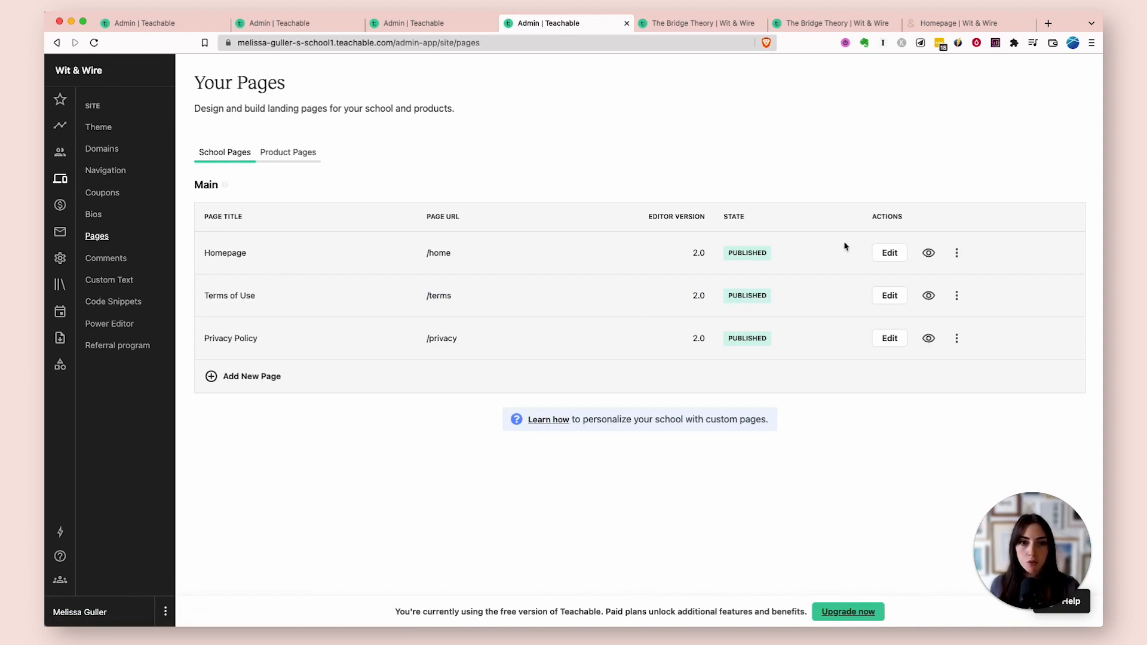
pyautogui.click(928, 254)
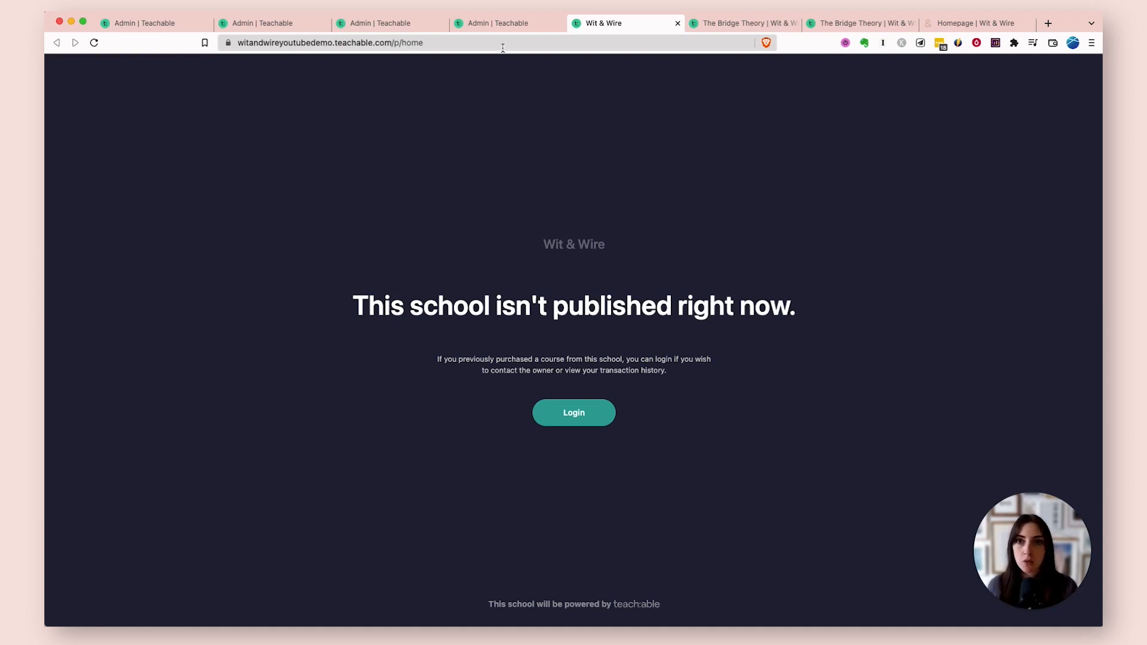
pyautogui.click(499, 24)
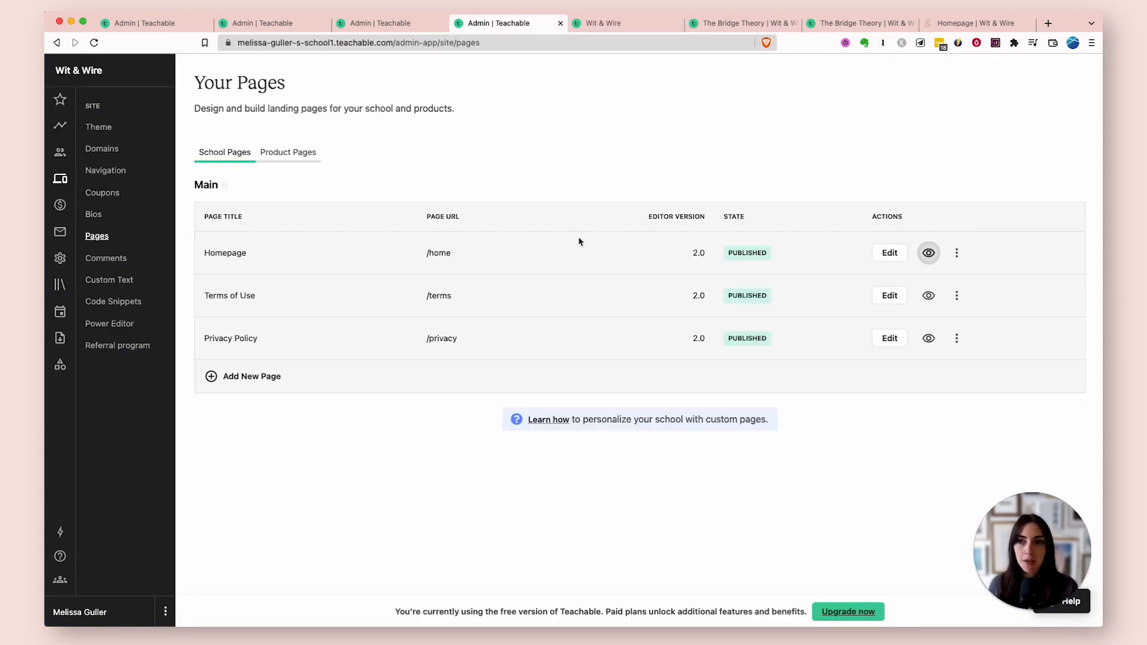
# Step: Publish the Wit & Wire school from the general school settings
pyautogui.click(62, 260)
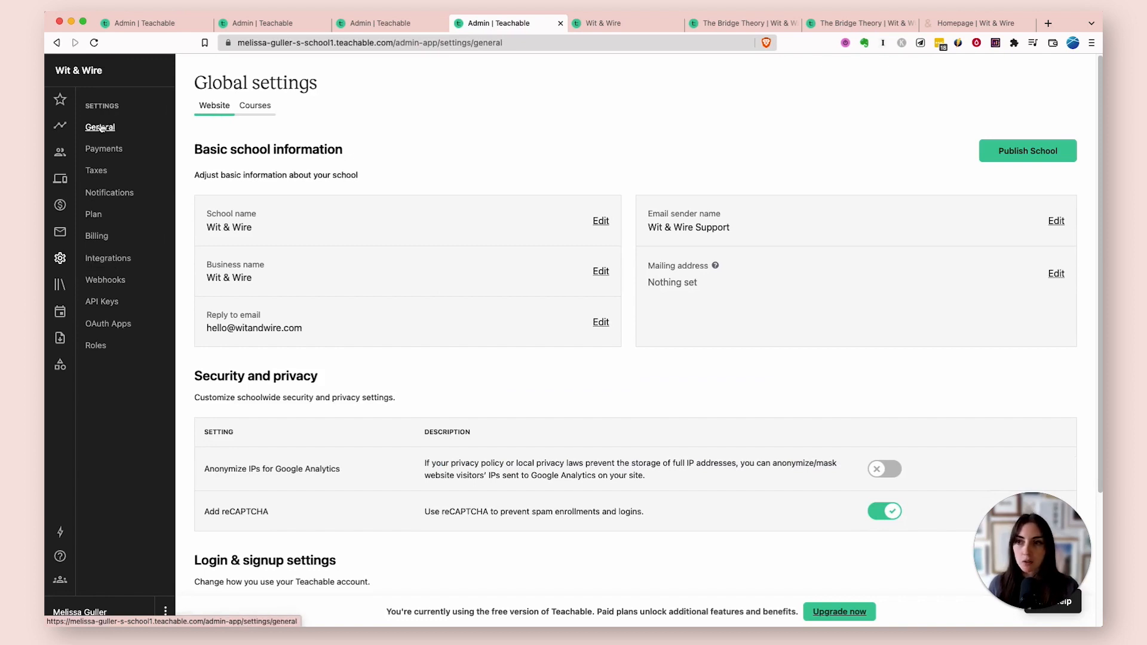
pyautogui.click(1005, 151)
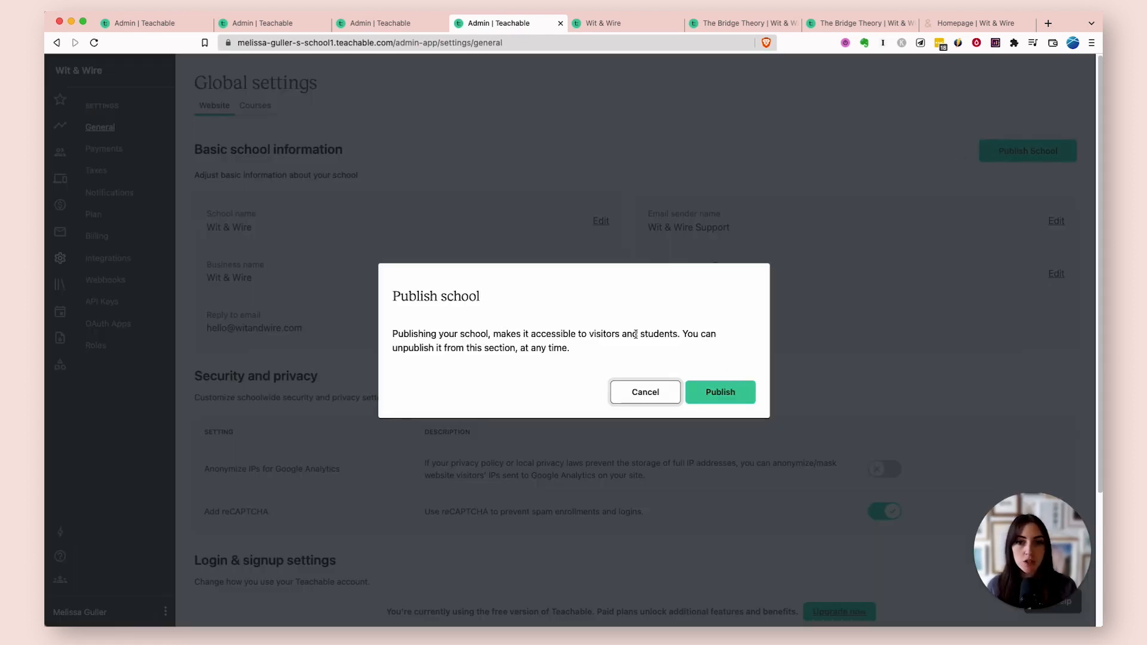
pyautogui.click(705, 392)
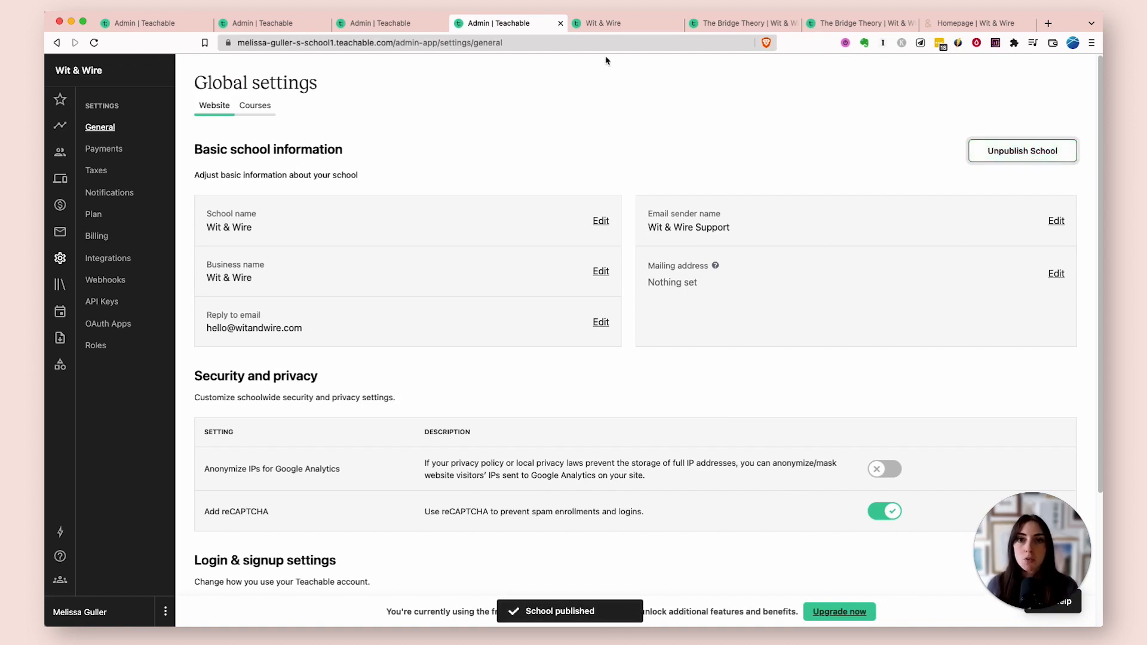
# Step: Reload the live school homepage, test its call-to-action button and close the sign-up page it opens
pyautogui.click(605, 24)
pyautogui.click(94, 42)
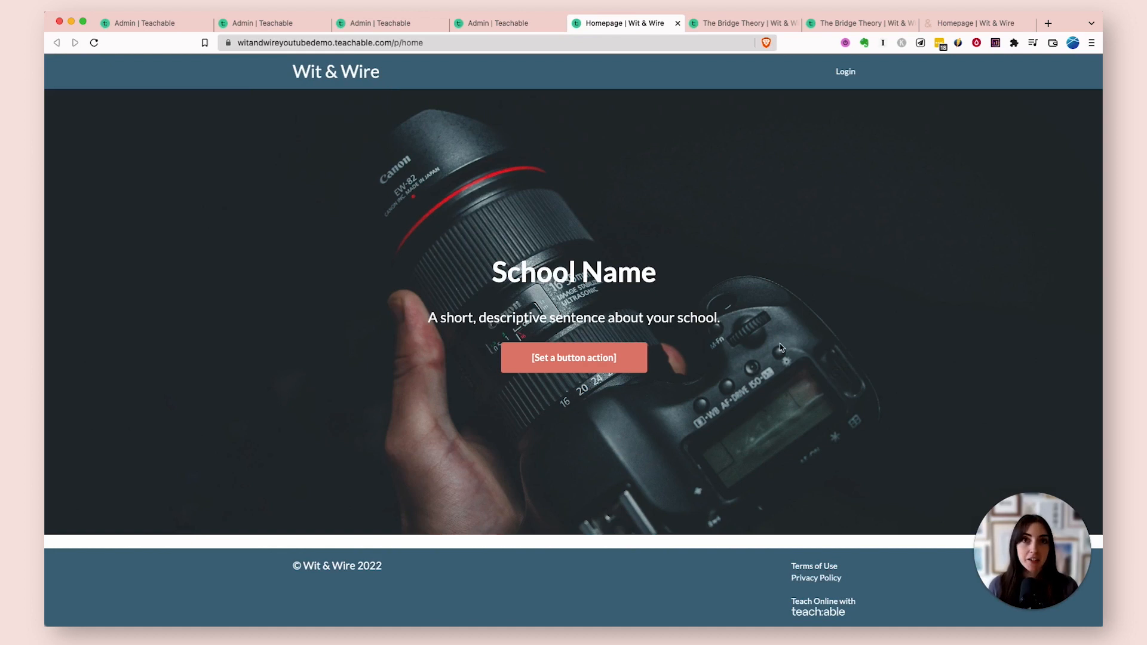
pyautogui.click(577, 366)
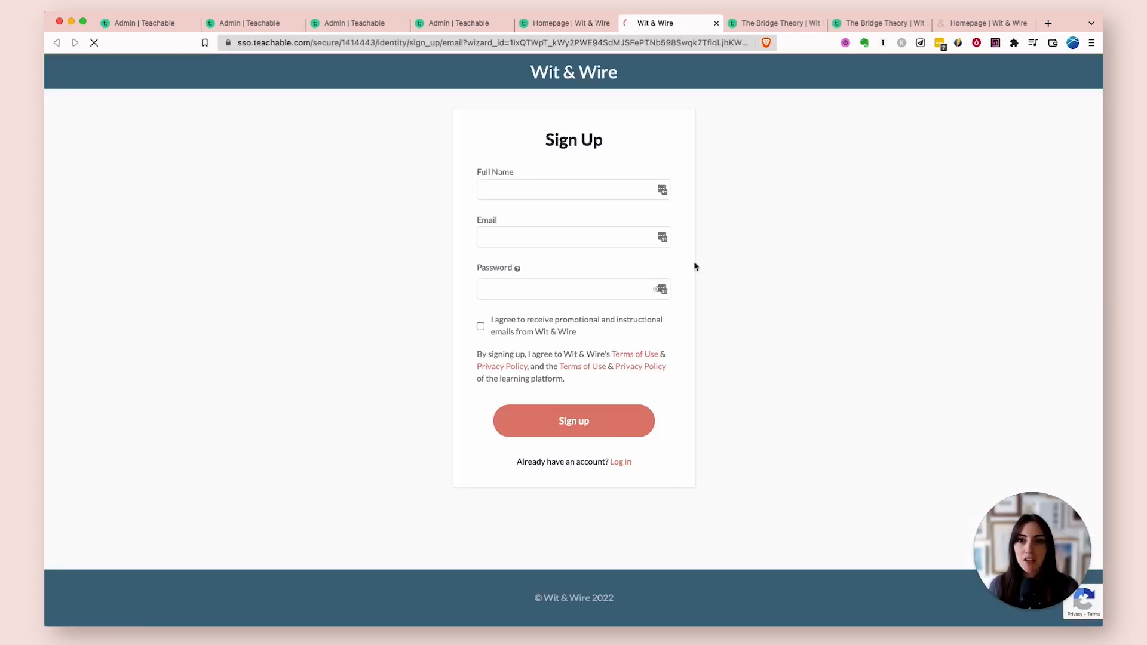
pyautogui.click(716, 24)
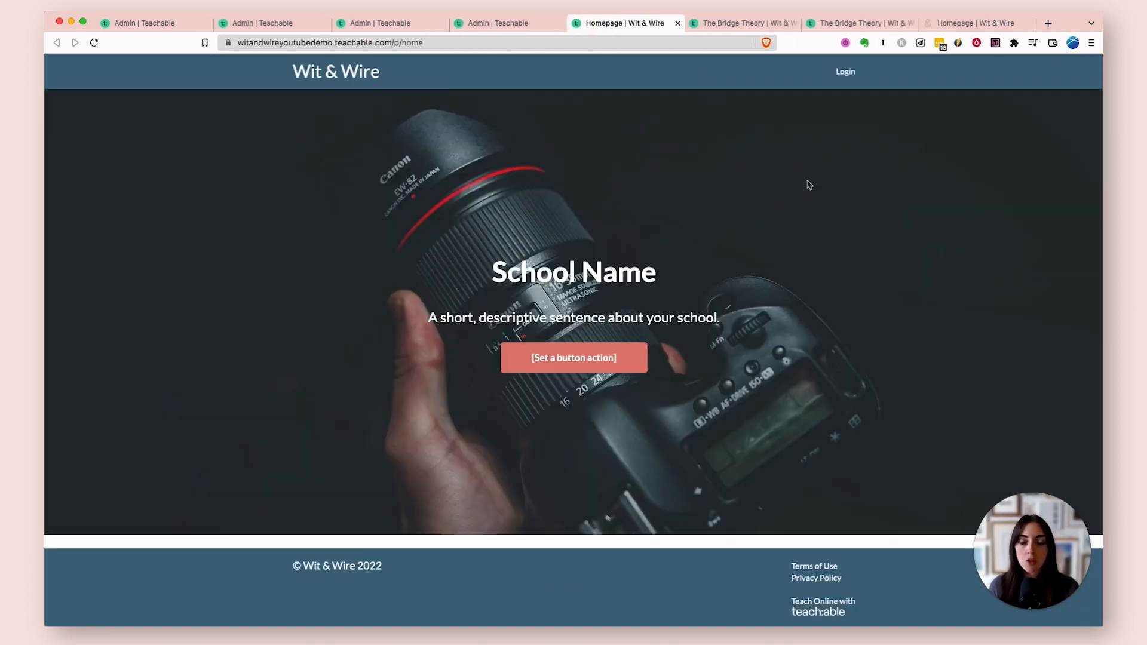
# Step: Return to the school admin and display the product pages belonging to the Profitable Course Blueprint
pyautogui.click(485, 24)
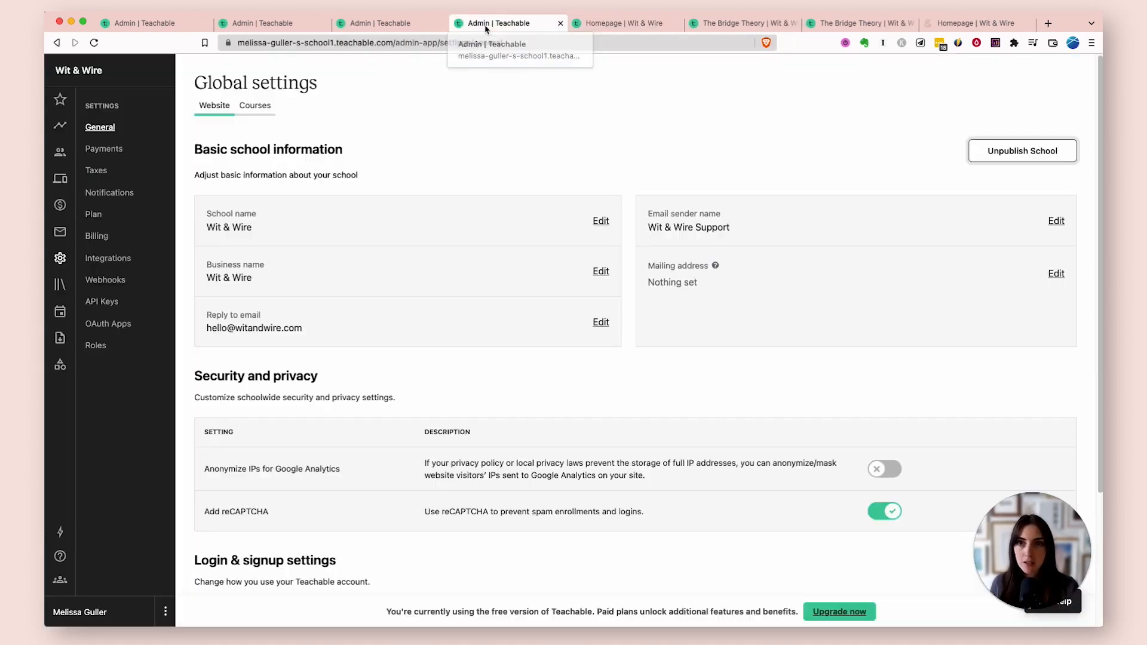
pyautogui.click(62, 188)
pyautogui.click(103, 238)
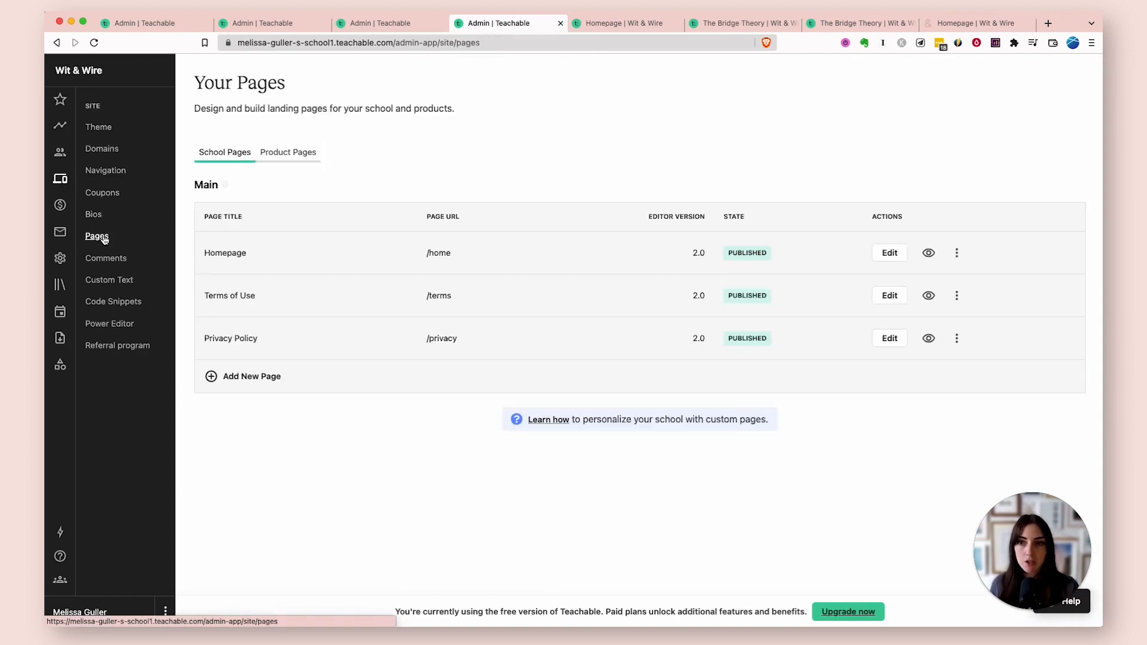
pyautogui.click(300, 152)
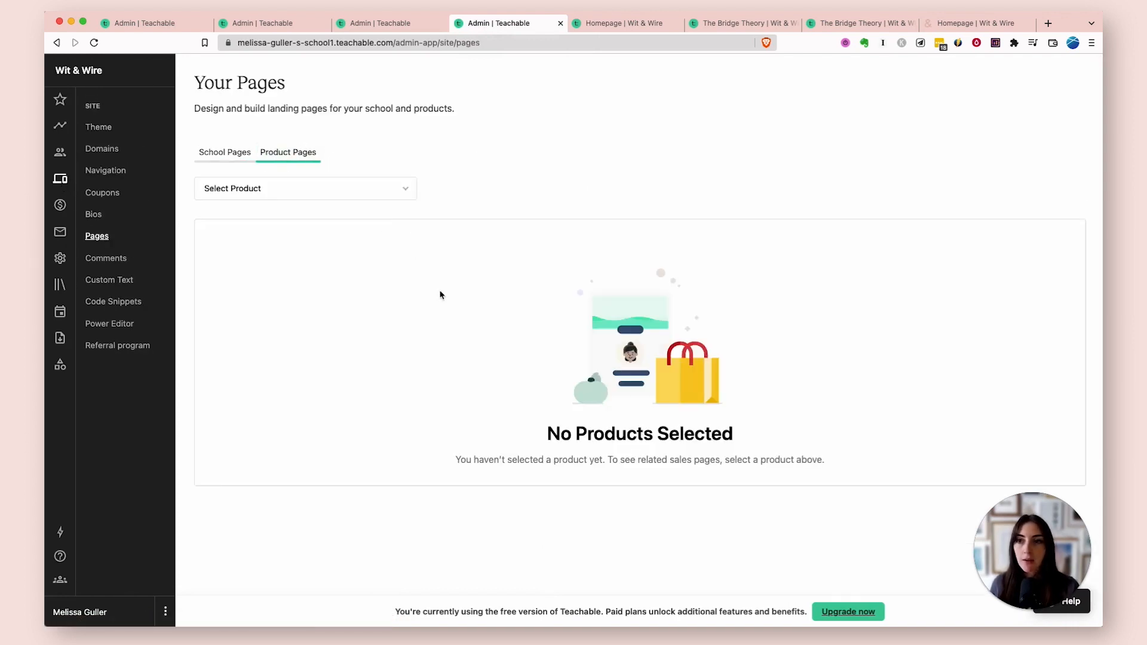
pyautogui.click(385, 188)
pyautogui.click(338, 216)
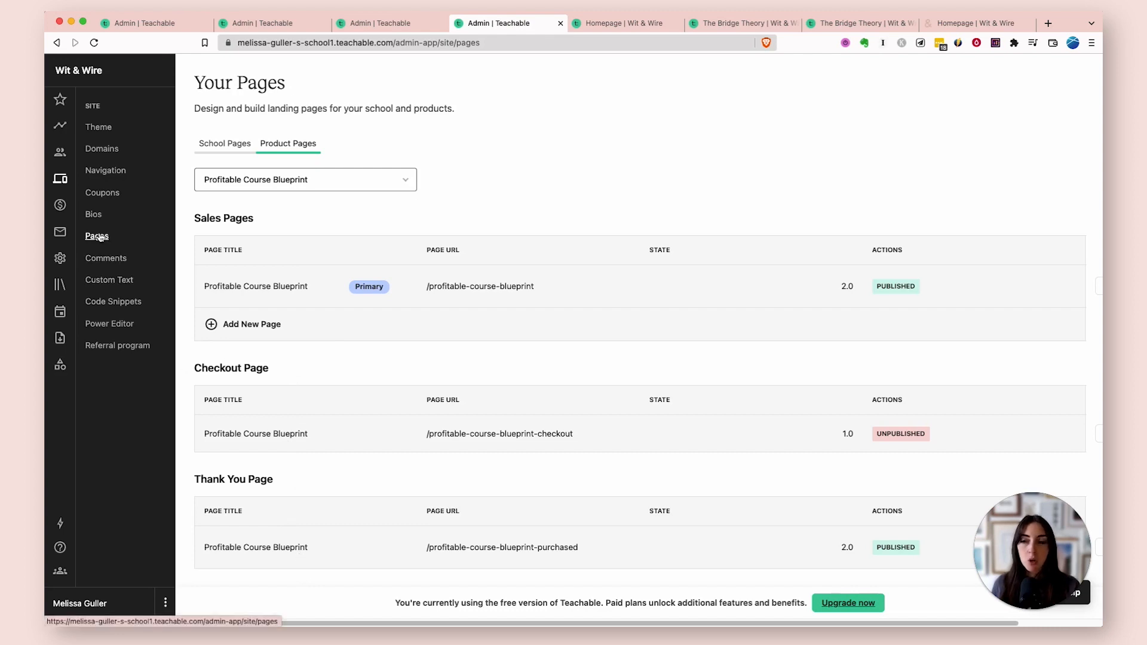
# Step: Open the Profitable Course Blueprint's pricing from the course list and copy the checkout URL of its One-Time Payment plan
pyautogui.click(60, 284)
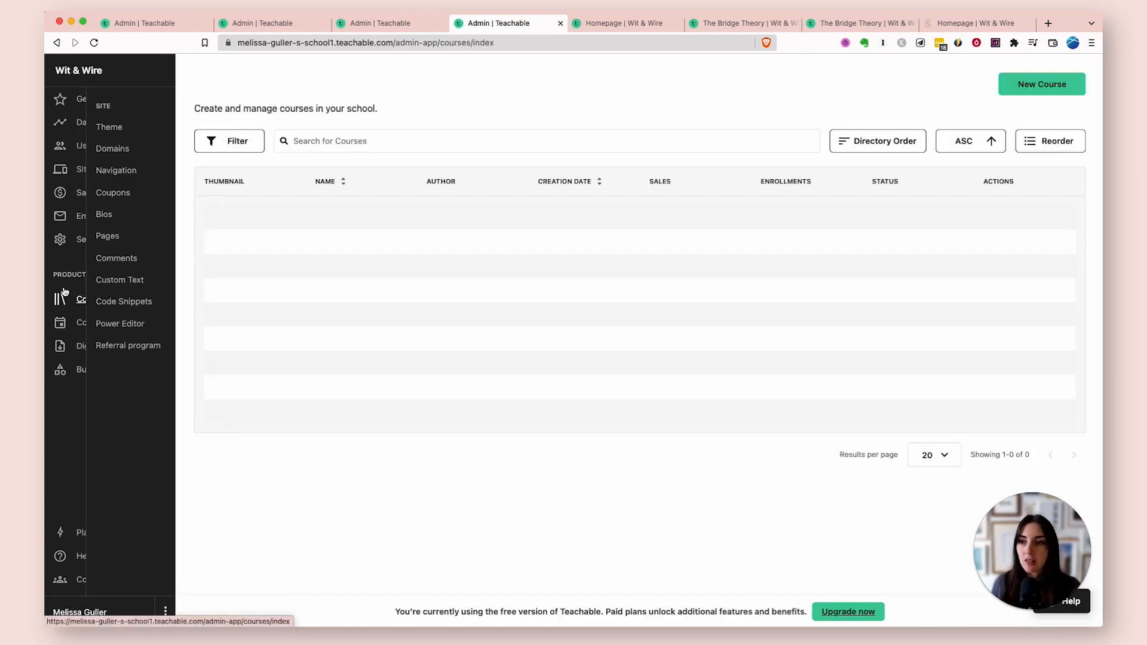
pyautogui.click(325, 230)
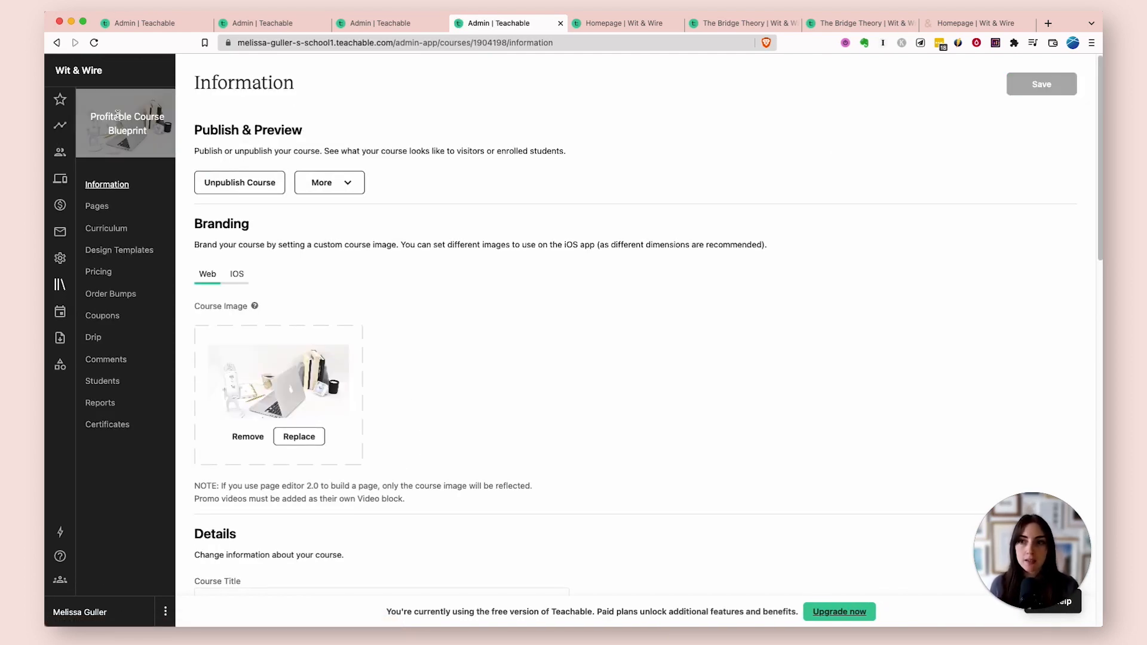
pyautogui.click(101, 207)
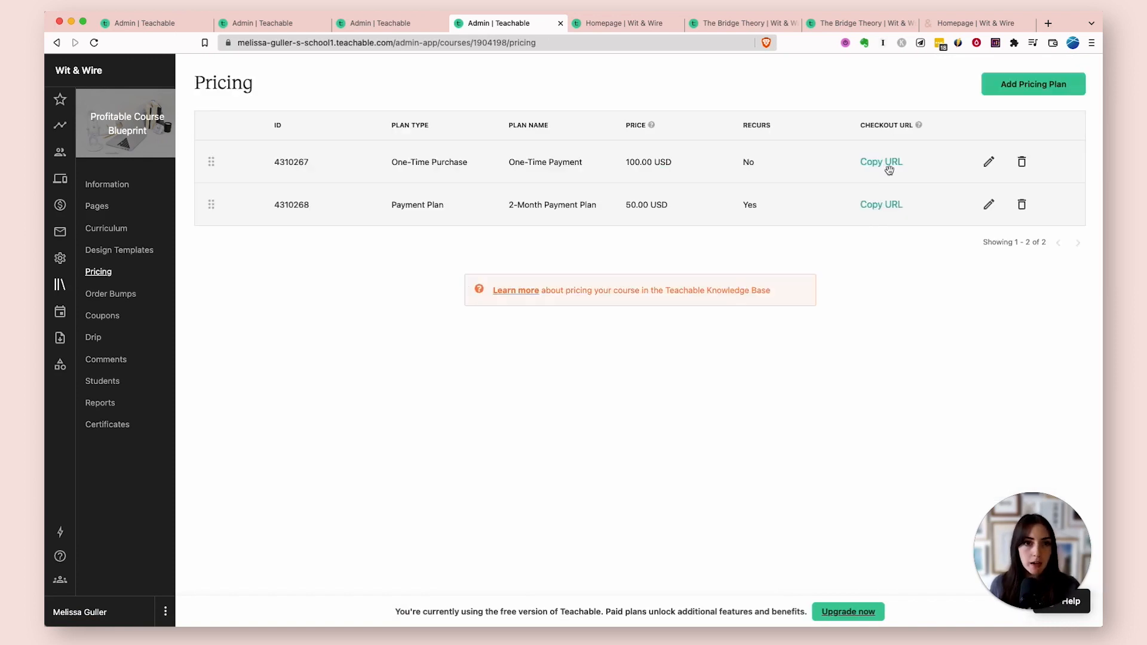
pyautogui.click(881, 162)
# Step: Load the copied checkout URL in the live homepage's browser tab and review the checkout form down to its purchase button
pyautogui.click(605, 22)
pyautogui.click(600, 42)
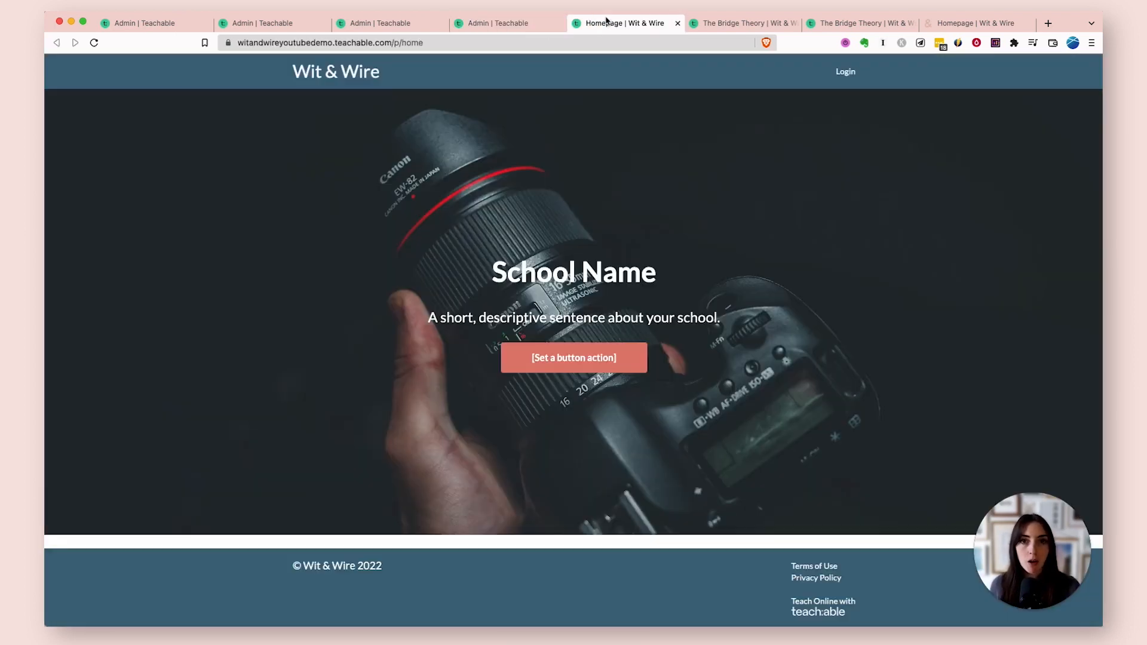
pyautogui.press('super+v')
pyautogui.press('Return')
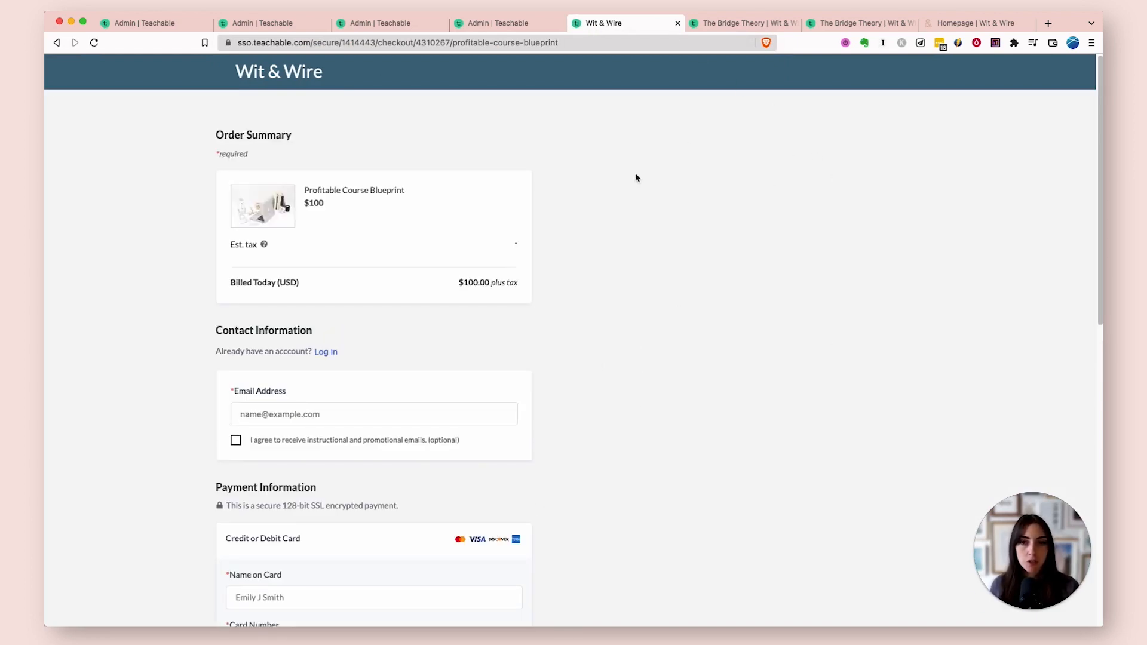
pyautogui.scroll(-6, 502, 225)
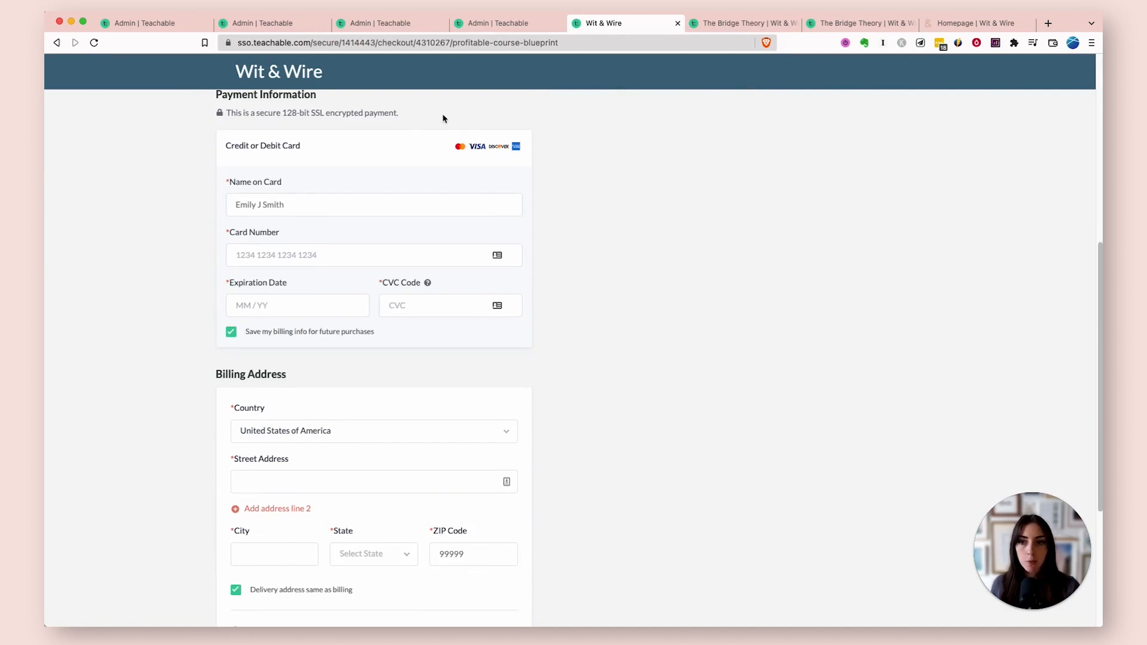
pyautogui.scroll(-4, 558, 263)
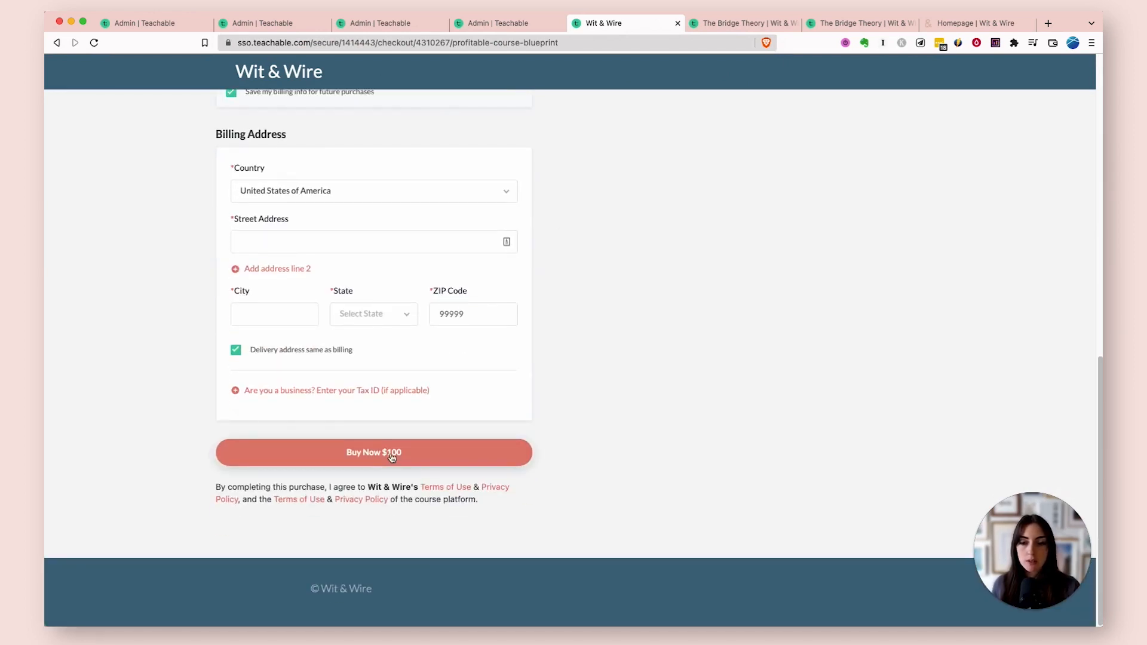
pyautogui.scroll(10, 639, 453)
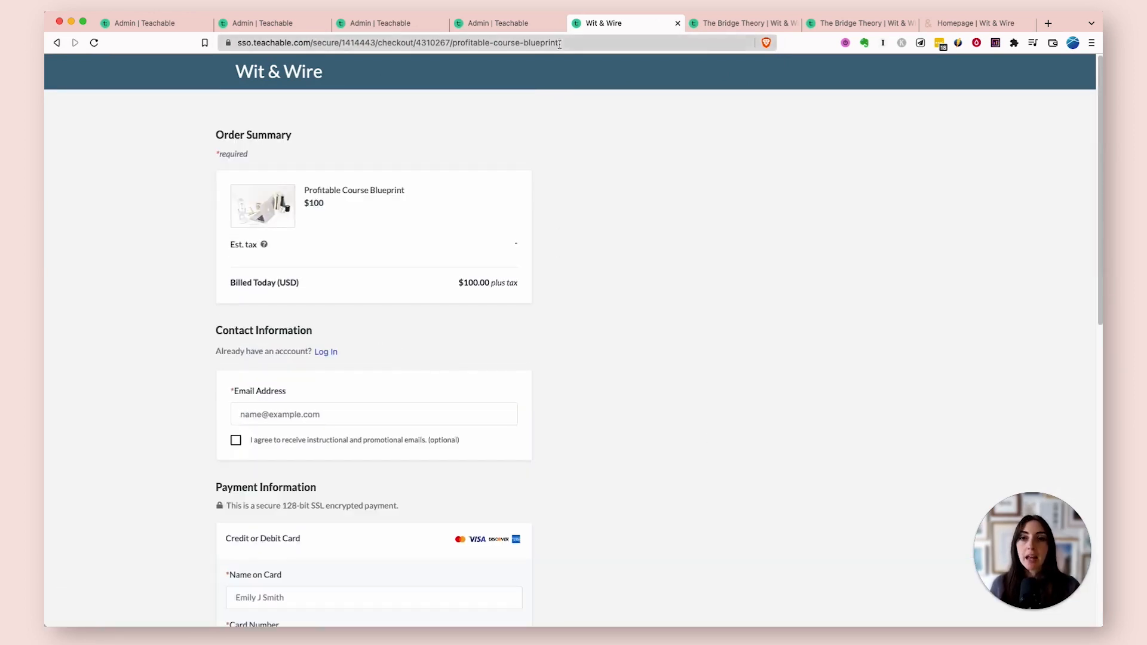
# Step: Switch to the enrolled student view of the Profitable Course Blueprint, preview The Bridge Theory lesson and return to the course overview
pyautogui.click(740, 22)
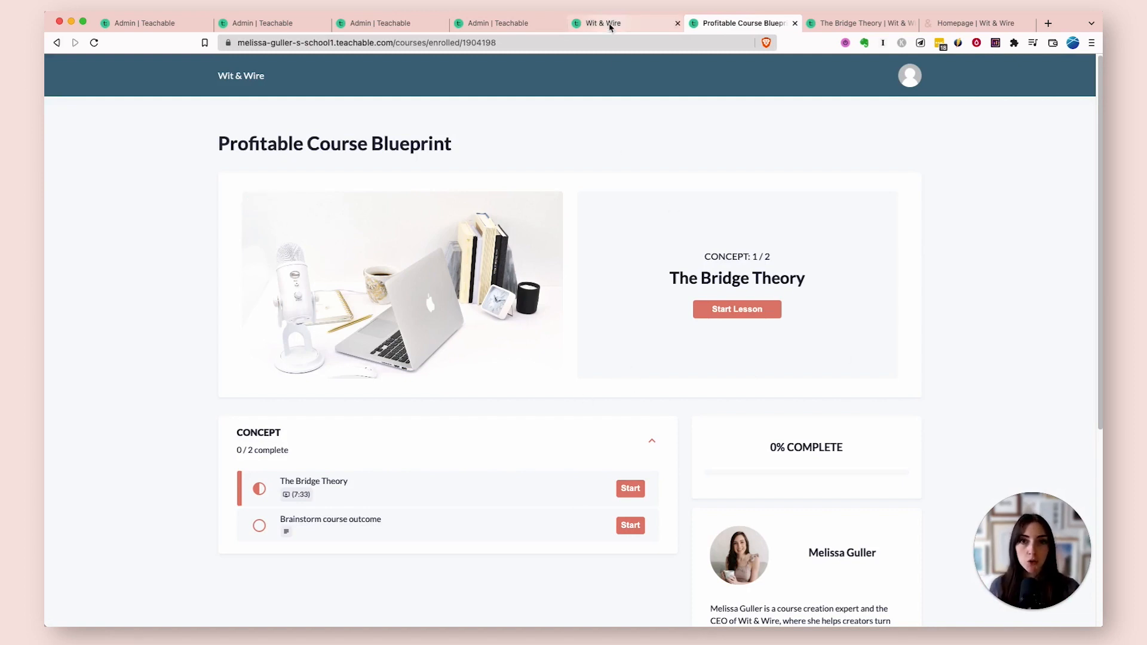
pyautogui.click(632, 22)
pyautogui.click(740, 23)
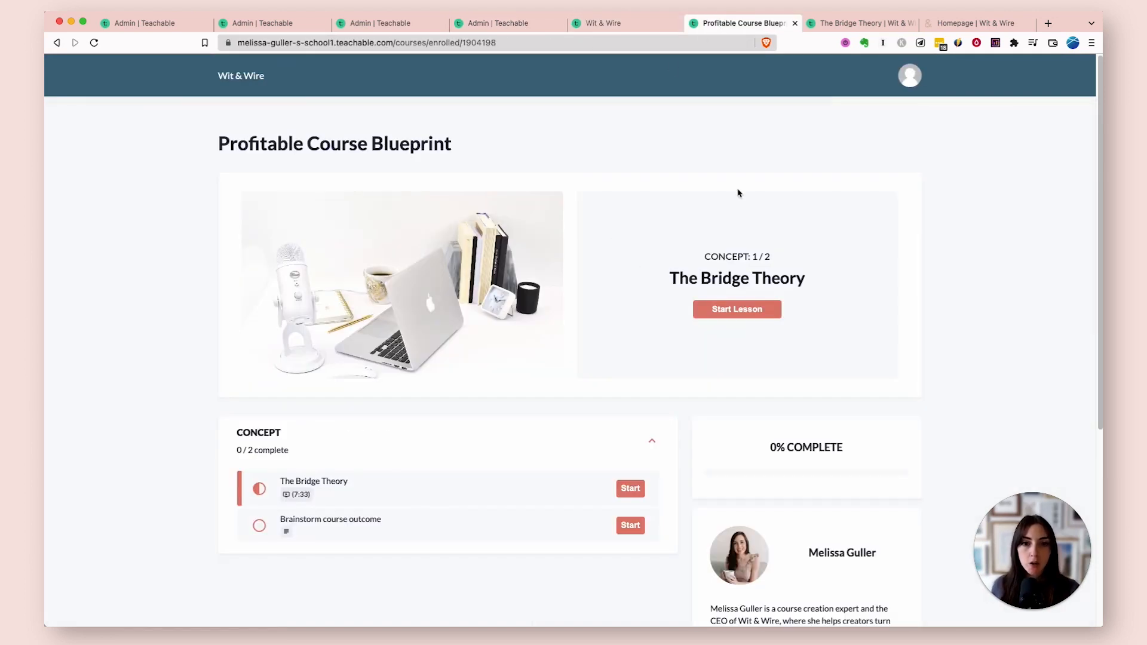
pyautogui.click(741, 313)
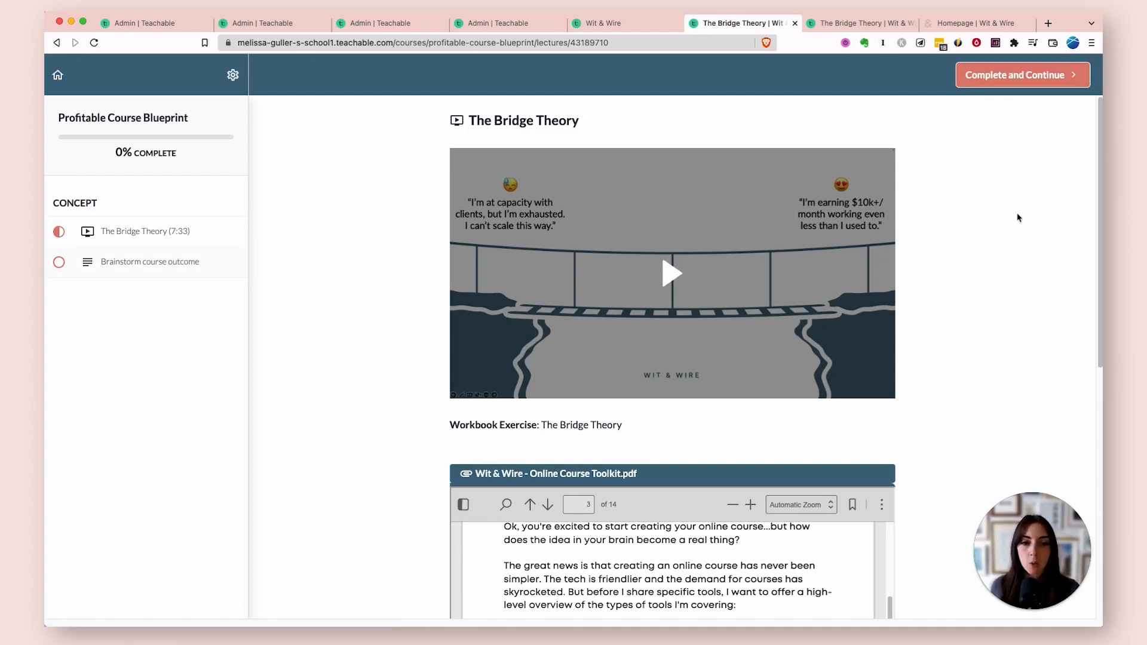
pyautogui.click(59, 76)
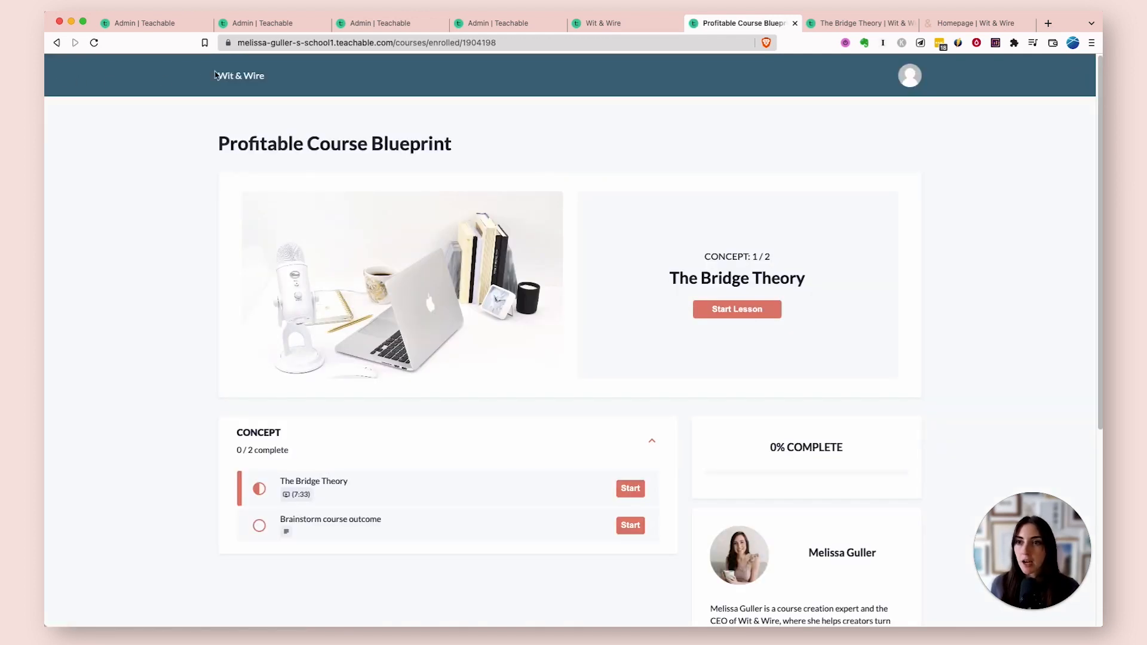
# Step: Go to the school's product directory and view the Profitable Course Blueprint sales page as a student
pyautogui.click(248, 78)
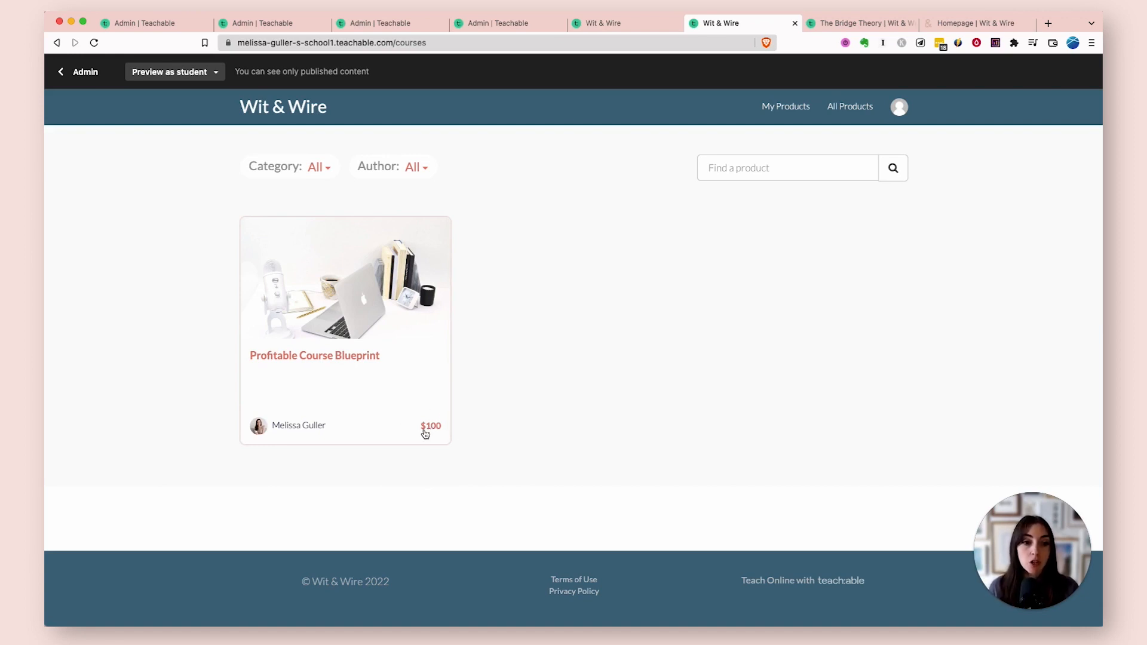
pyautogui.click(423, 339)
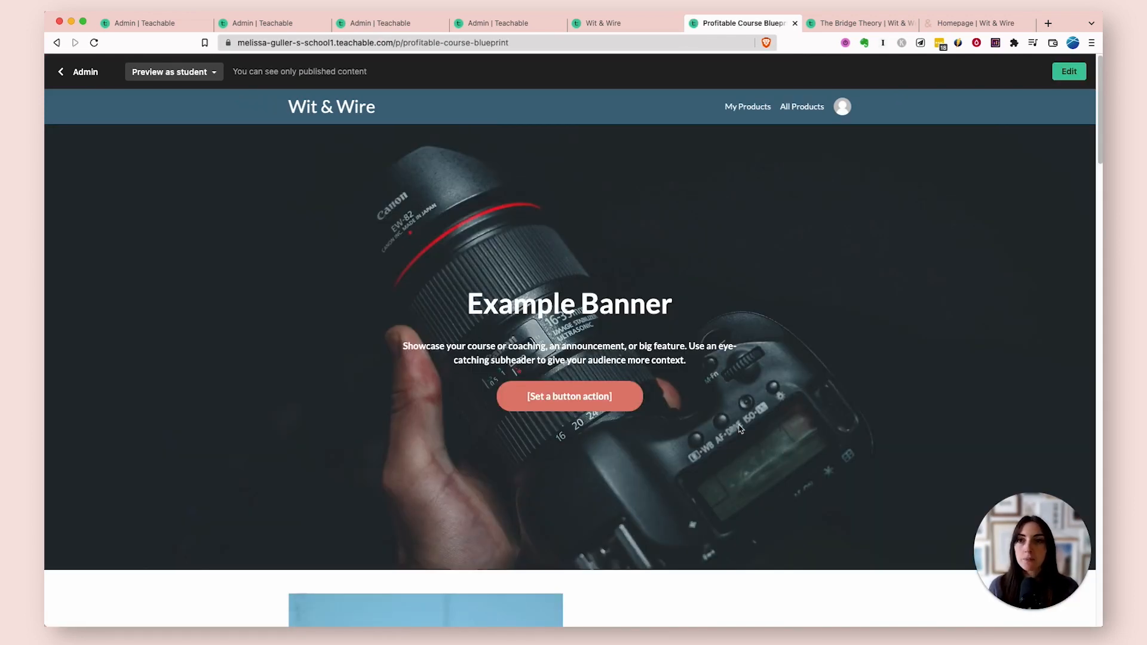
pyautogui.scroll(-10, 818, 362)
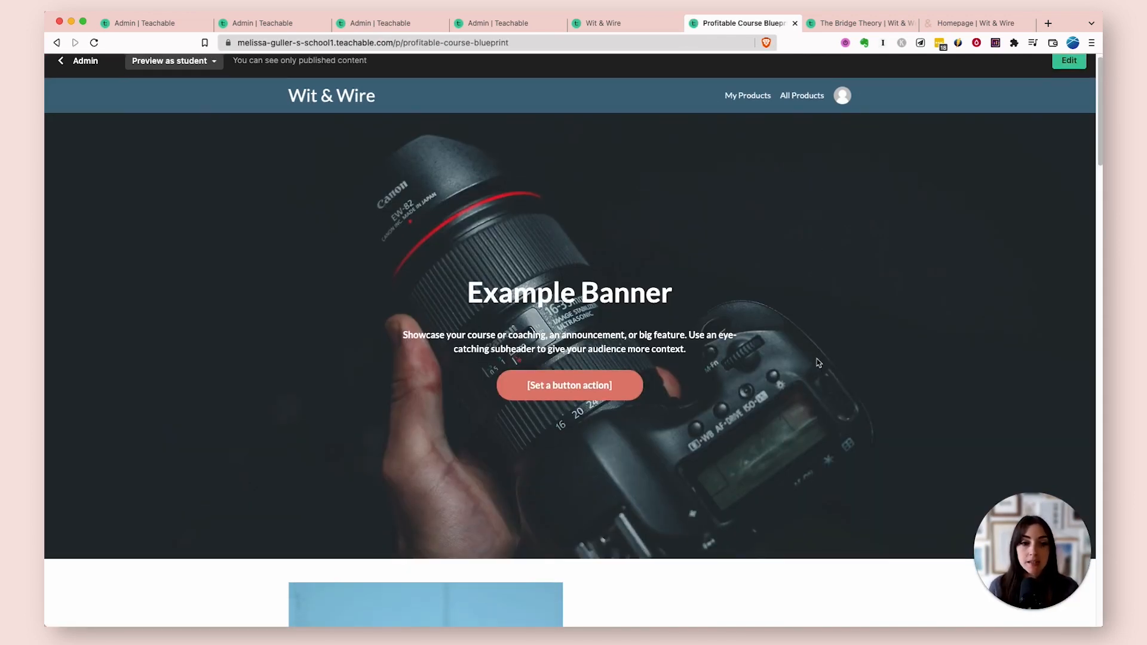